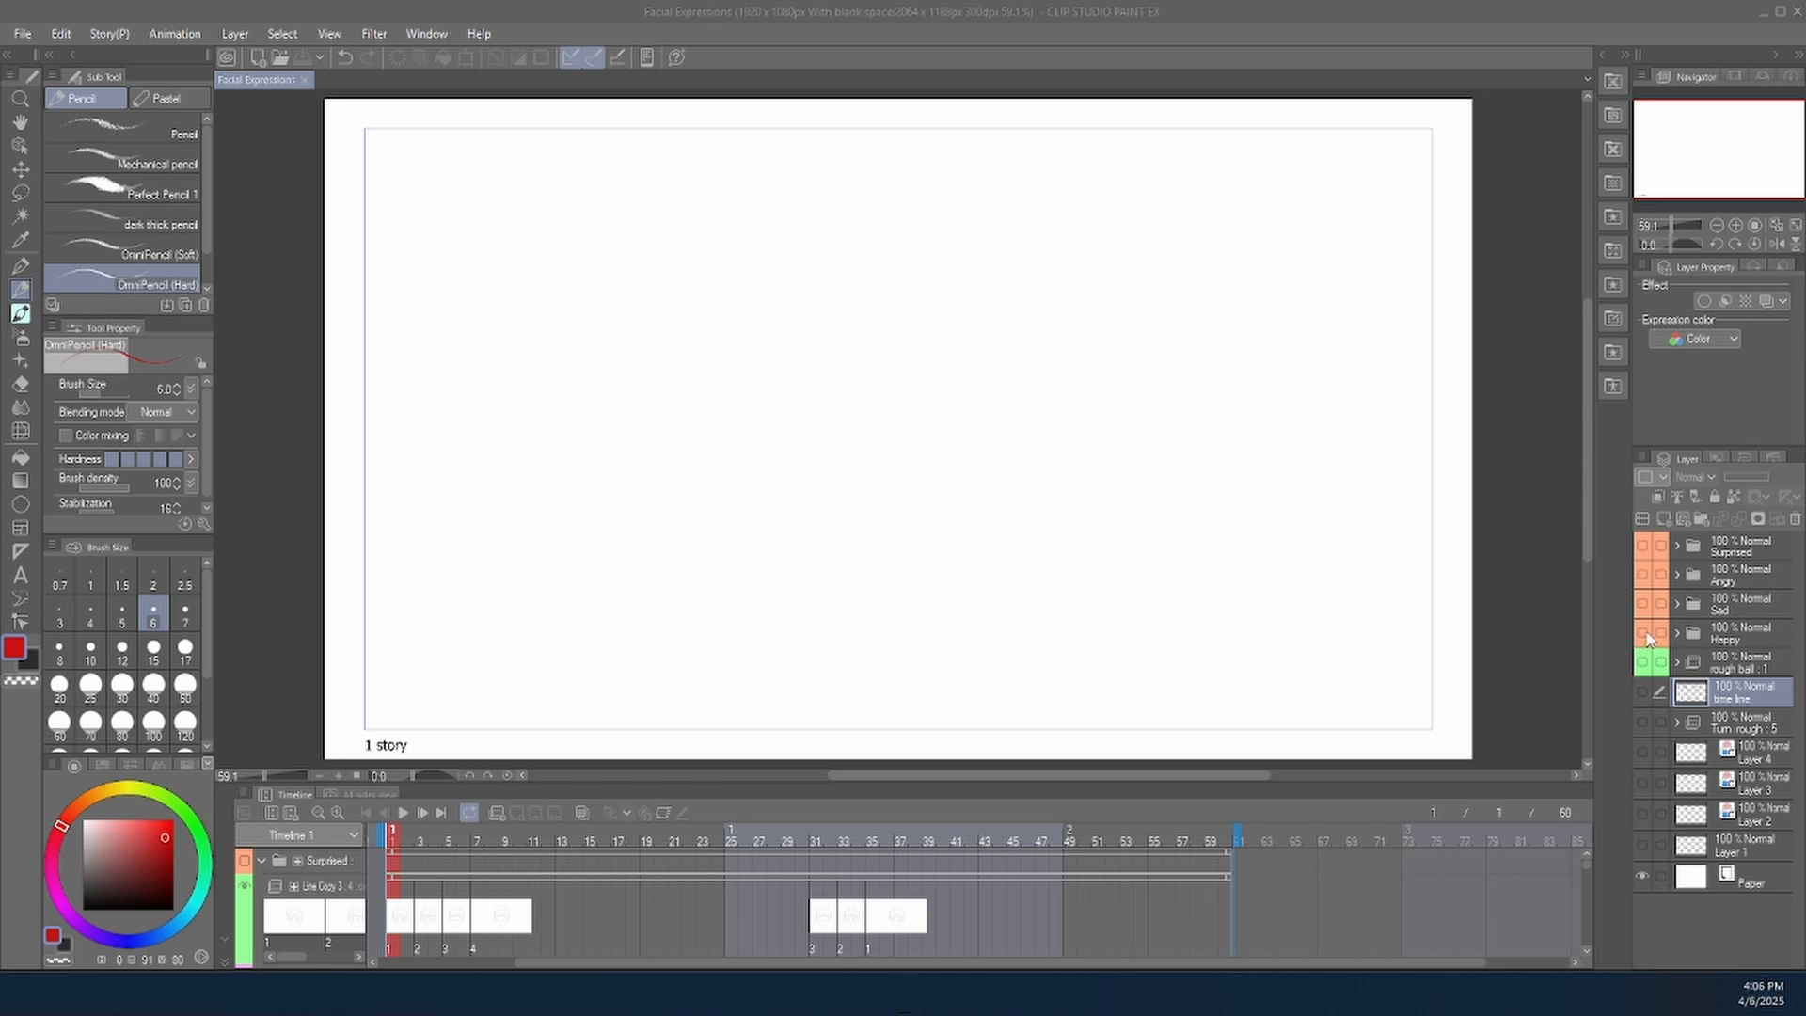
Make the Happy folder visible, select it, and bring its track into view in the timeline.
click(1644, 634)
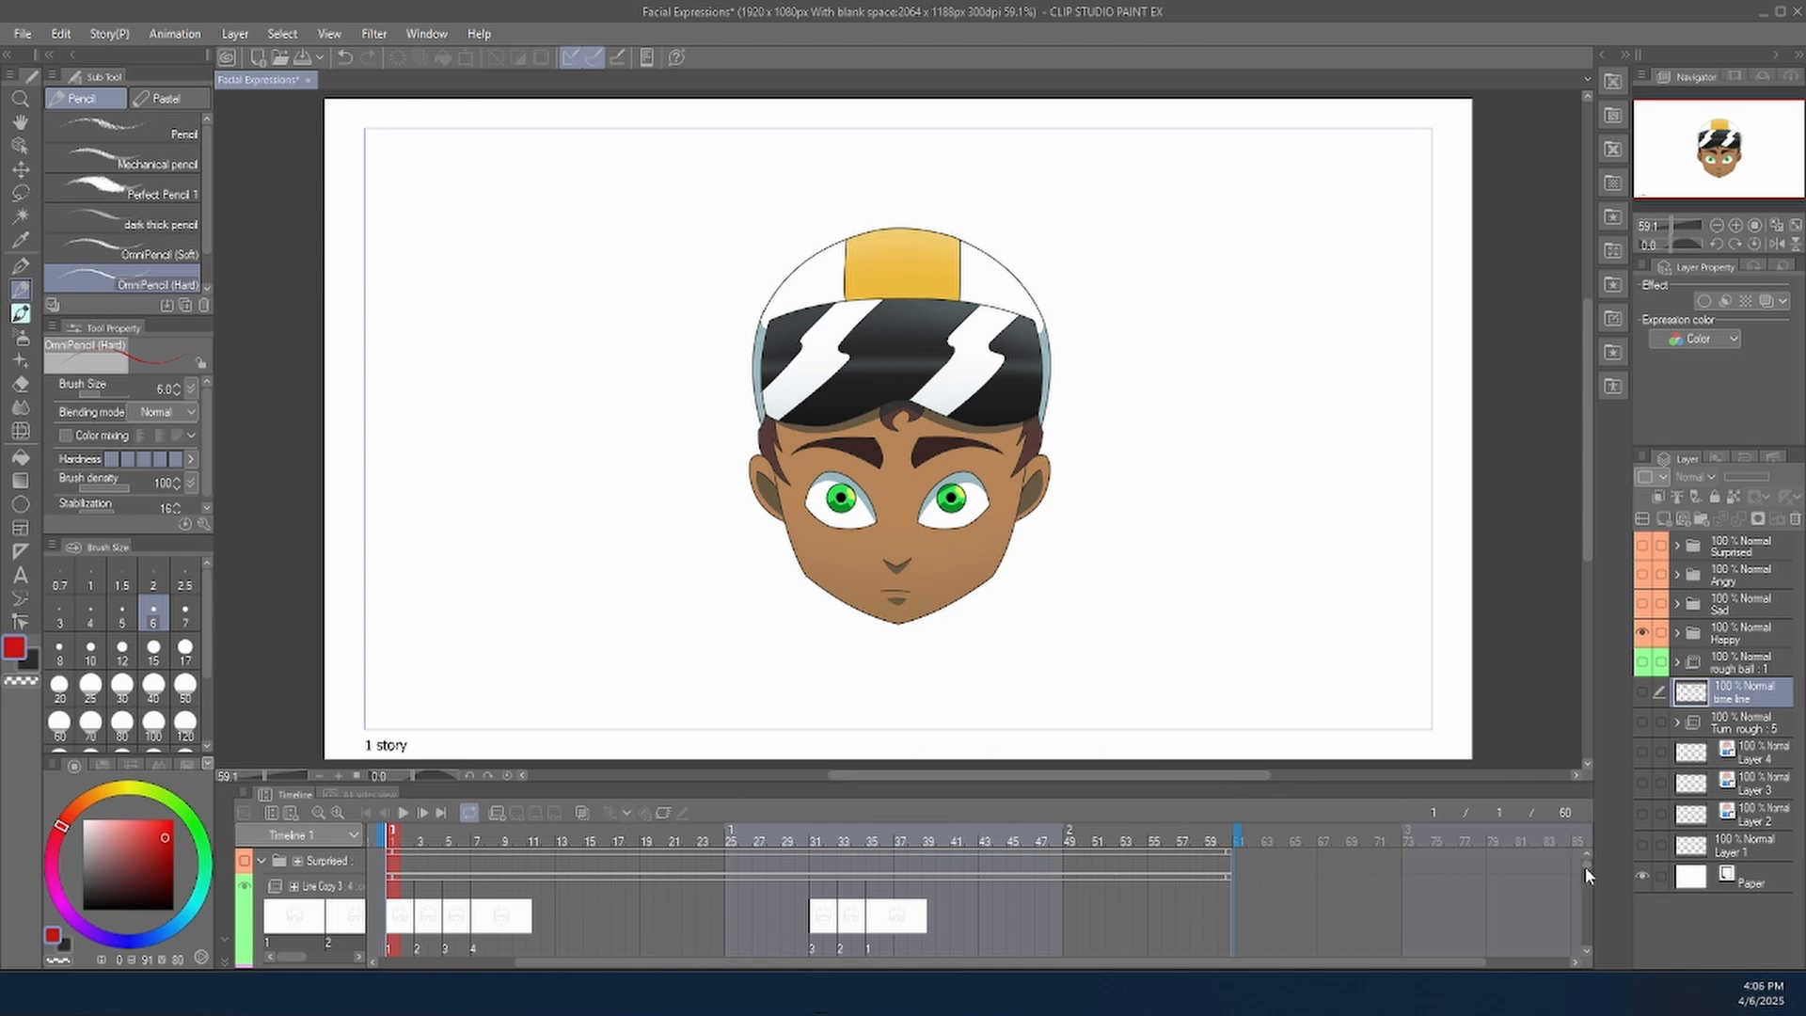
drag(1586, 865, 1586, 895)
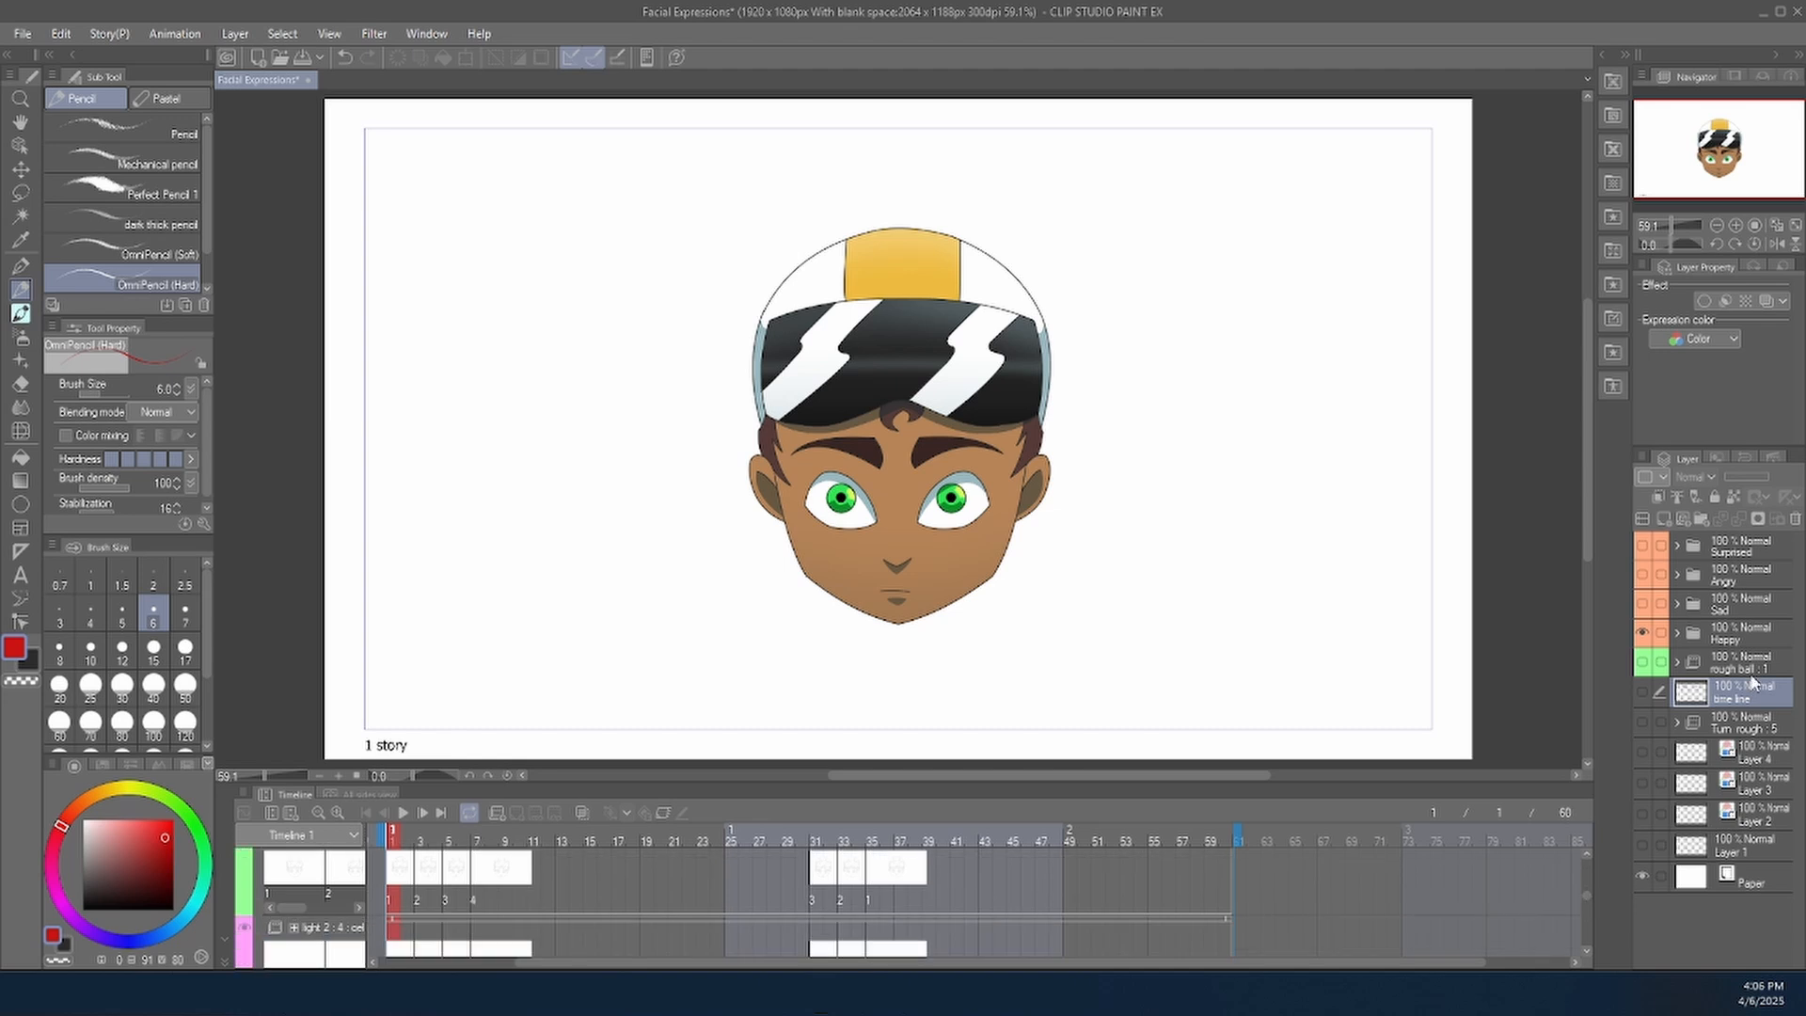
click(1709, 630)
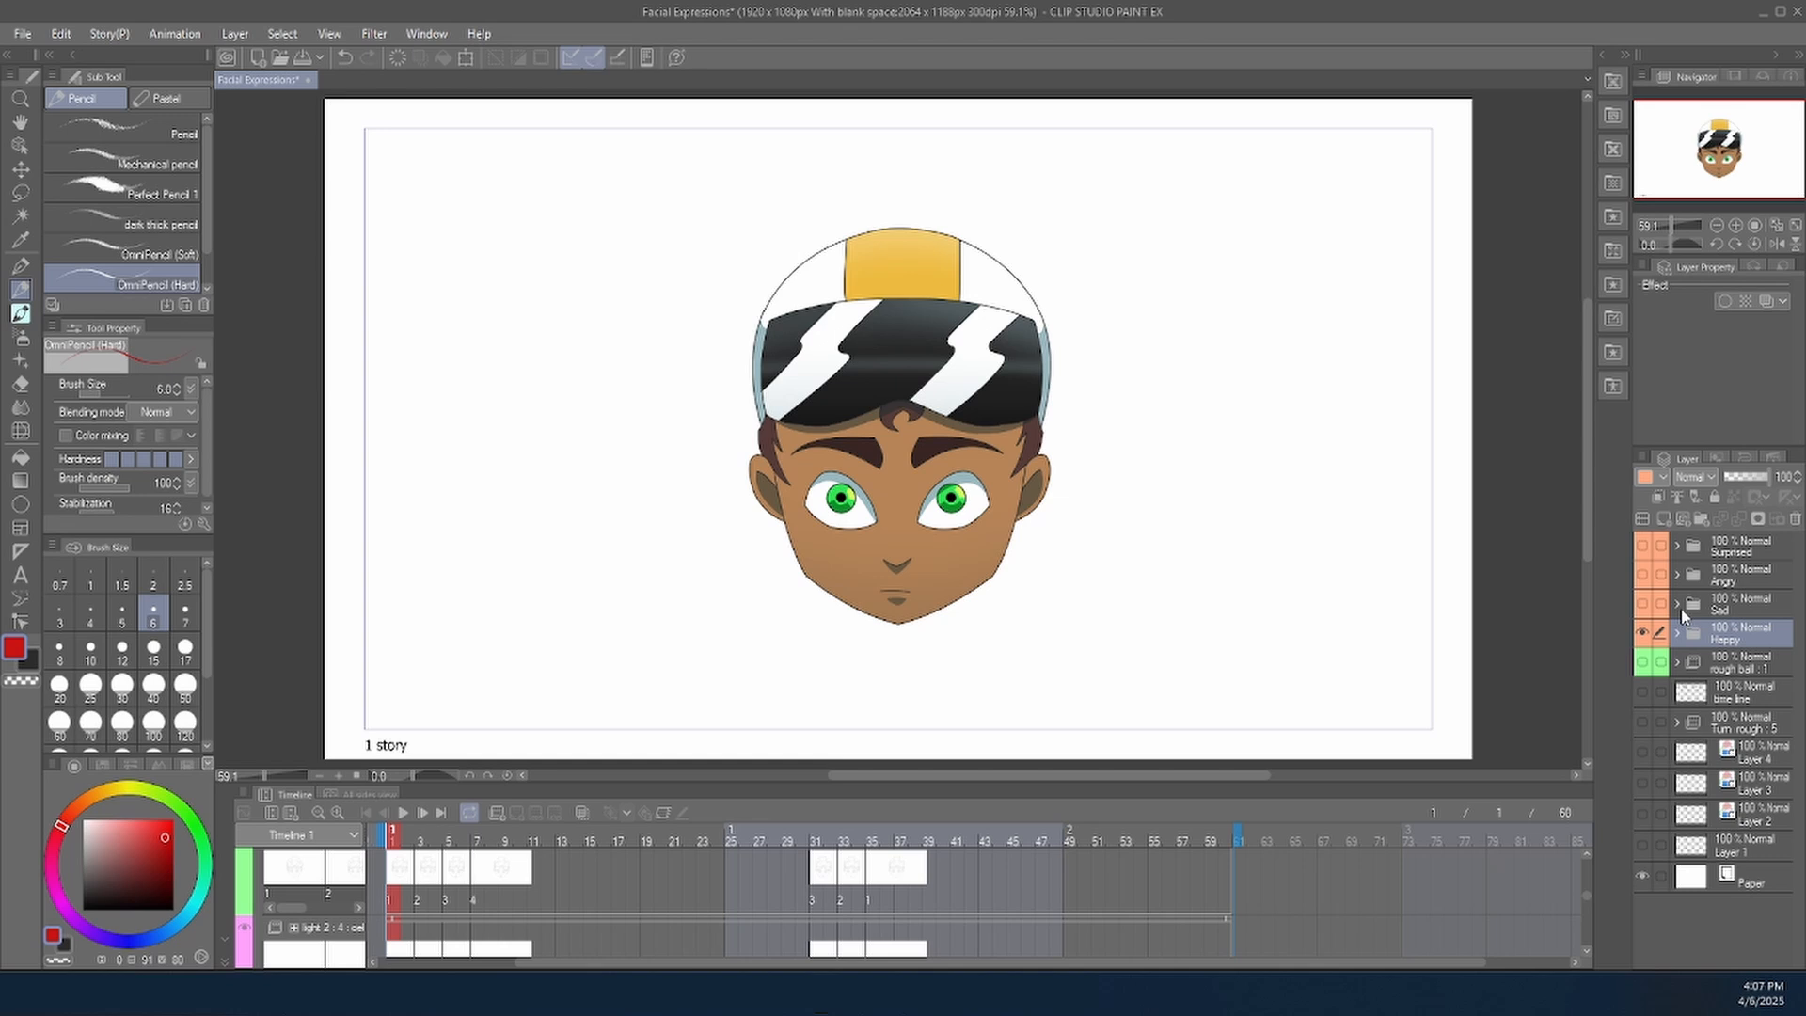
drag(1587, 898, 1587, 914)
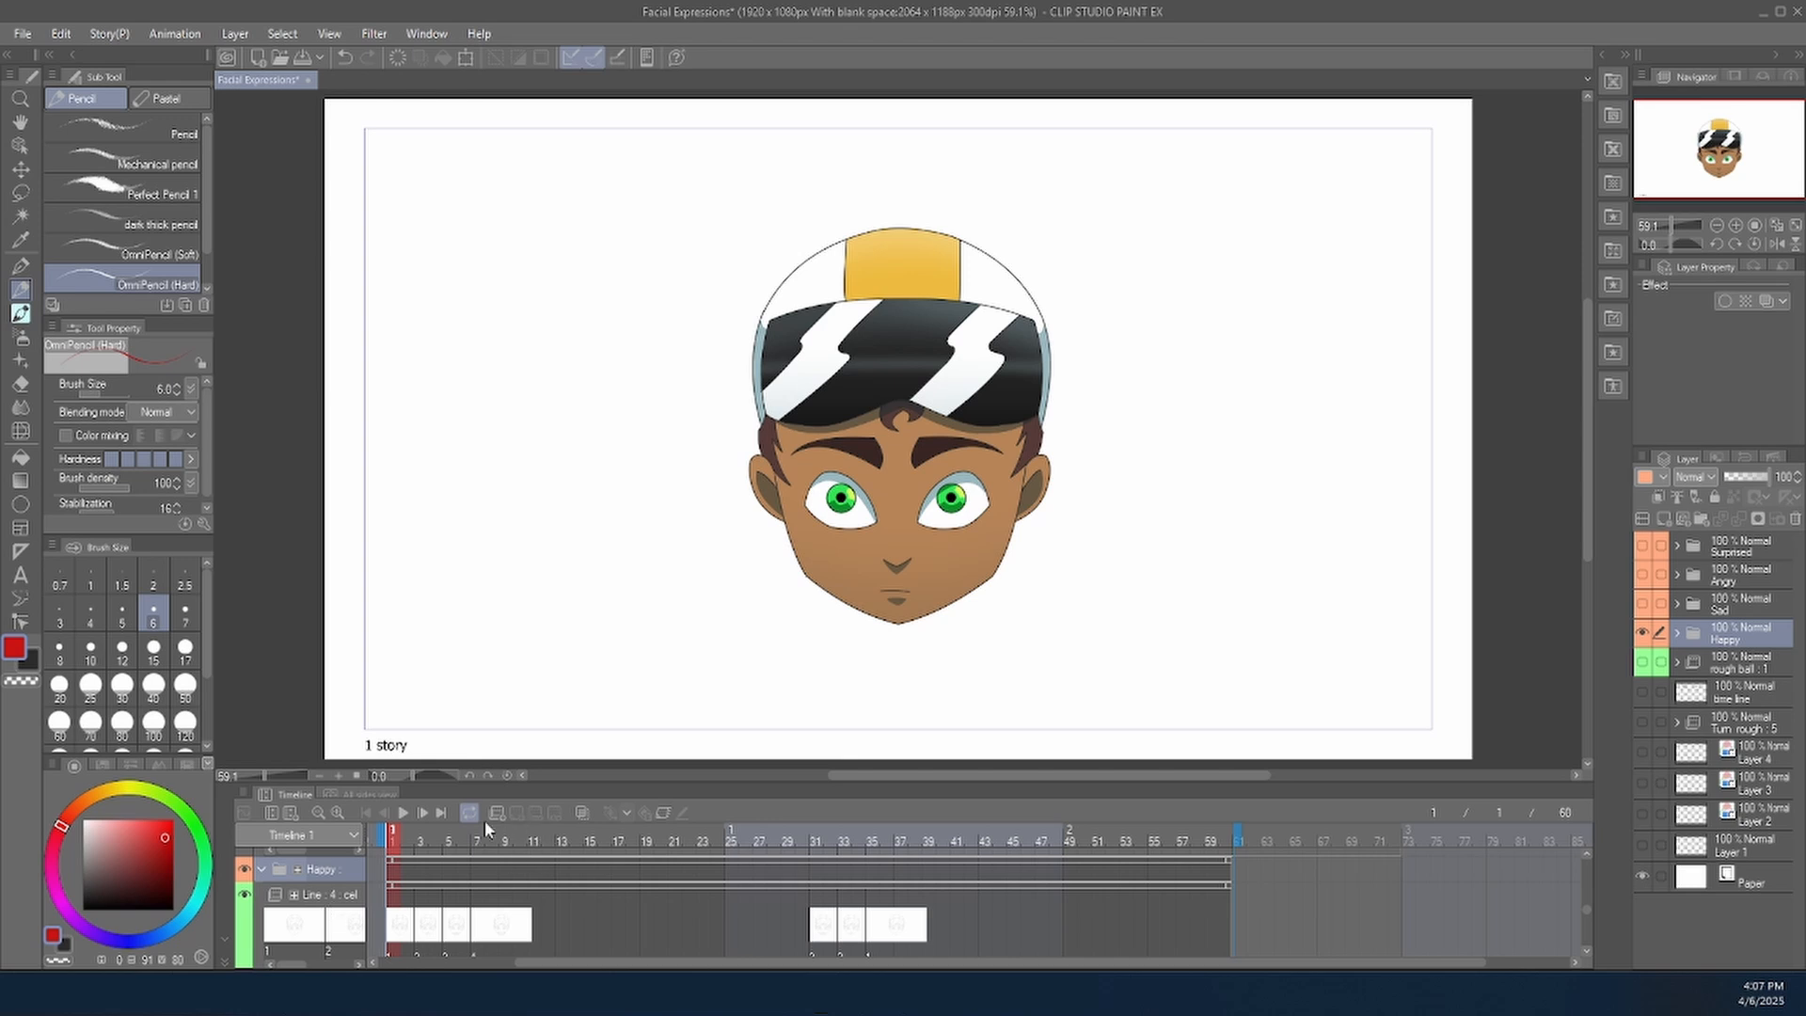
Play back the Happy animation, stop it, and return to the first frame.
click(402, 813)
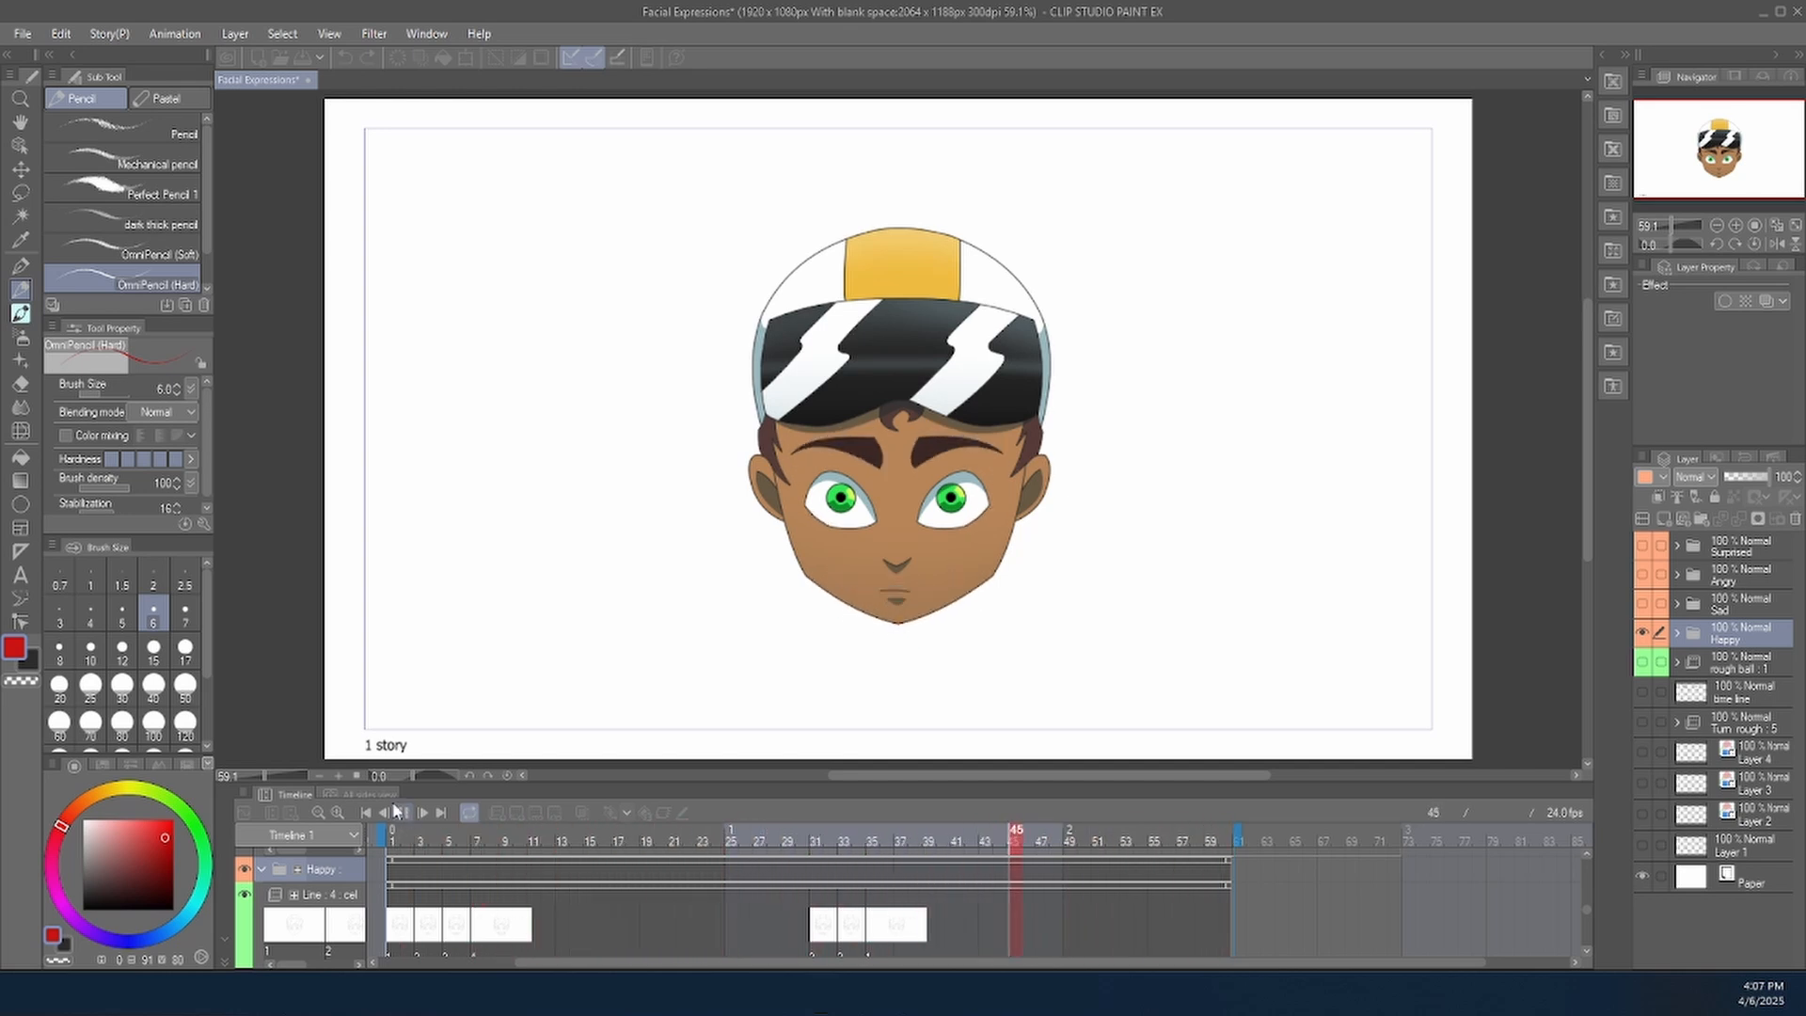
click(402, 812)
click(365, 811)
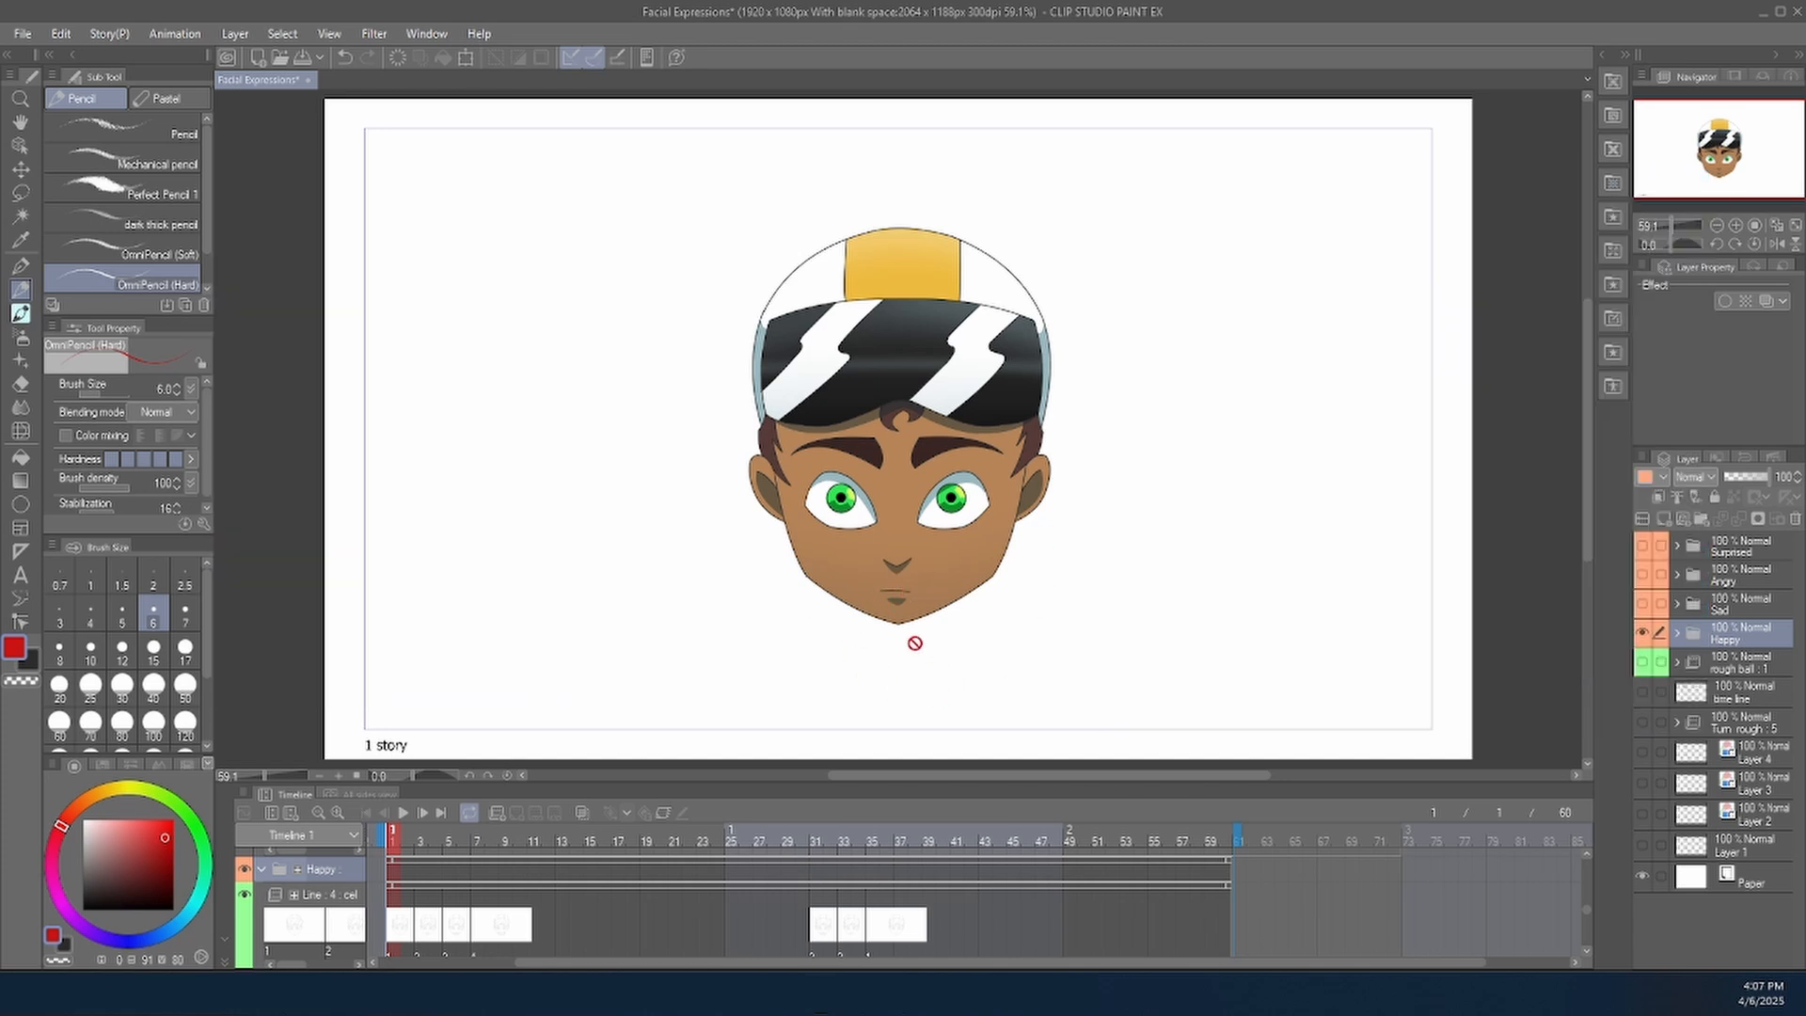
Switch to the Move layer tool and compare the Happy expressions at frames 1, 7 and 3.
click(19, 169)
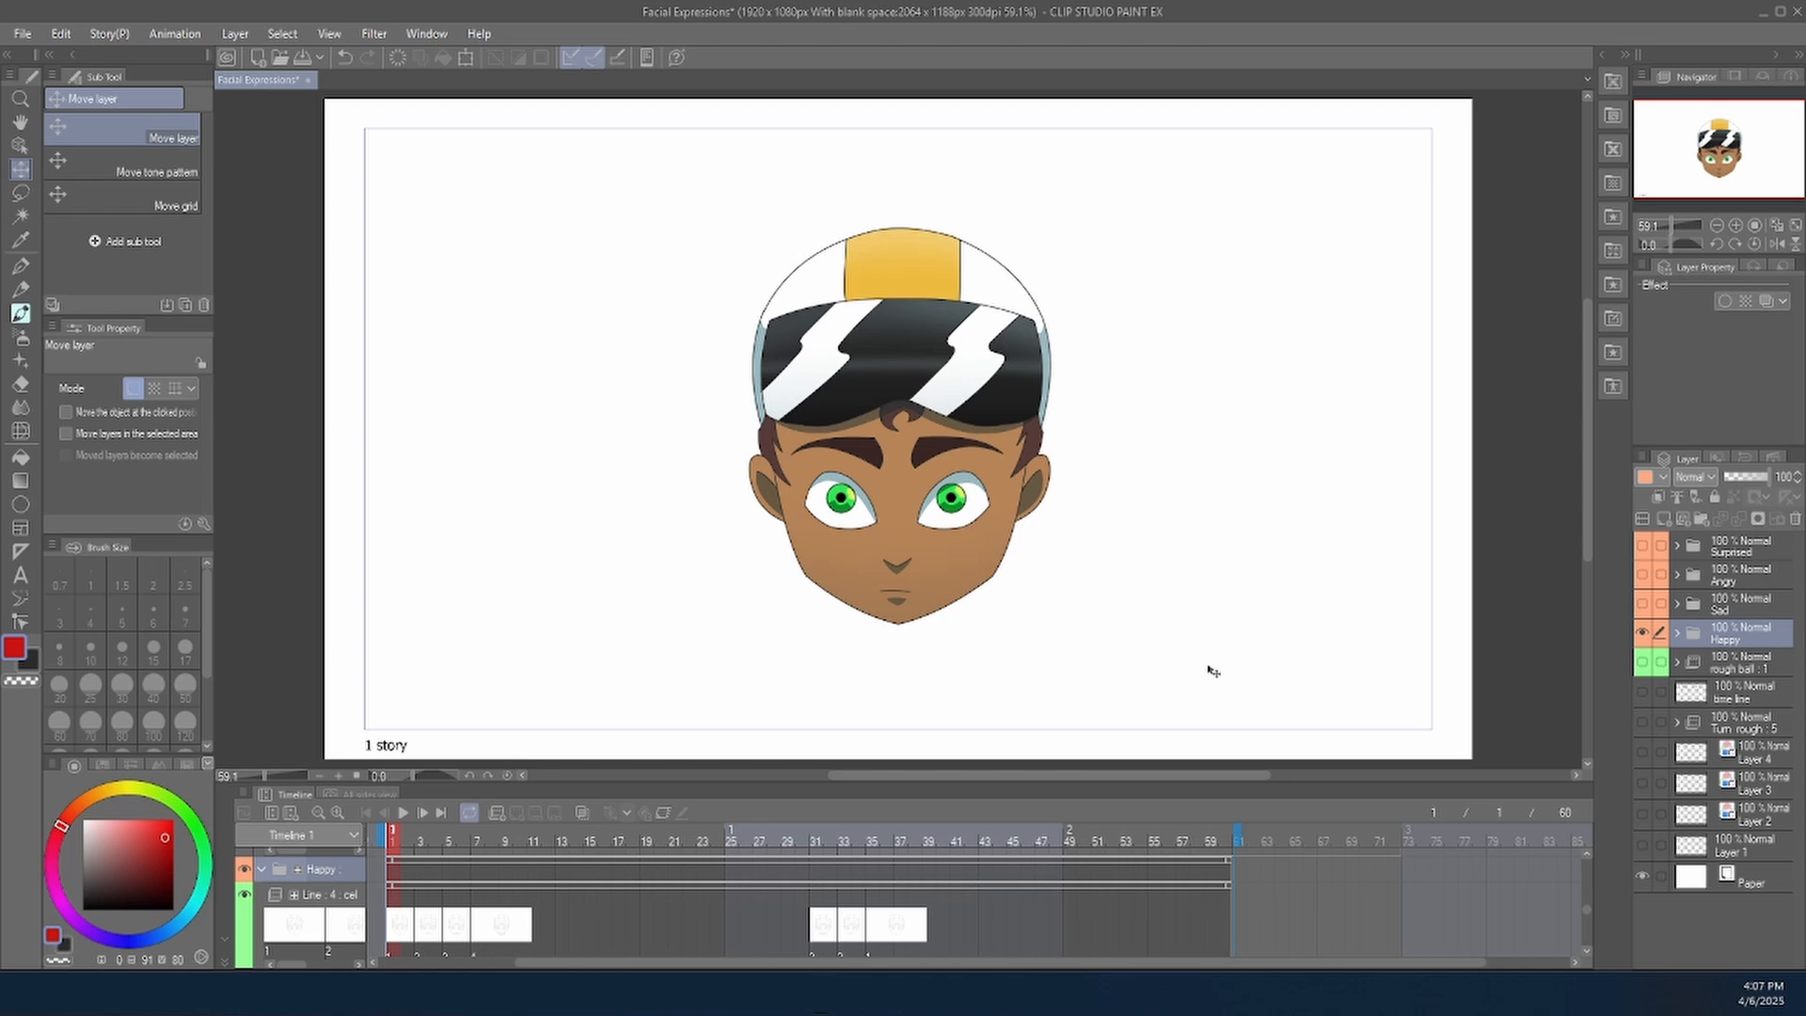
click(476, 926)
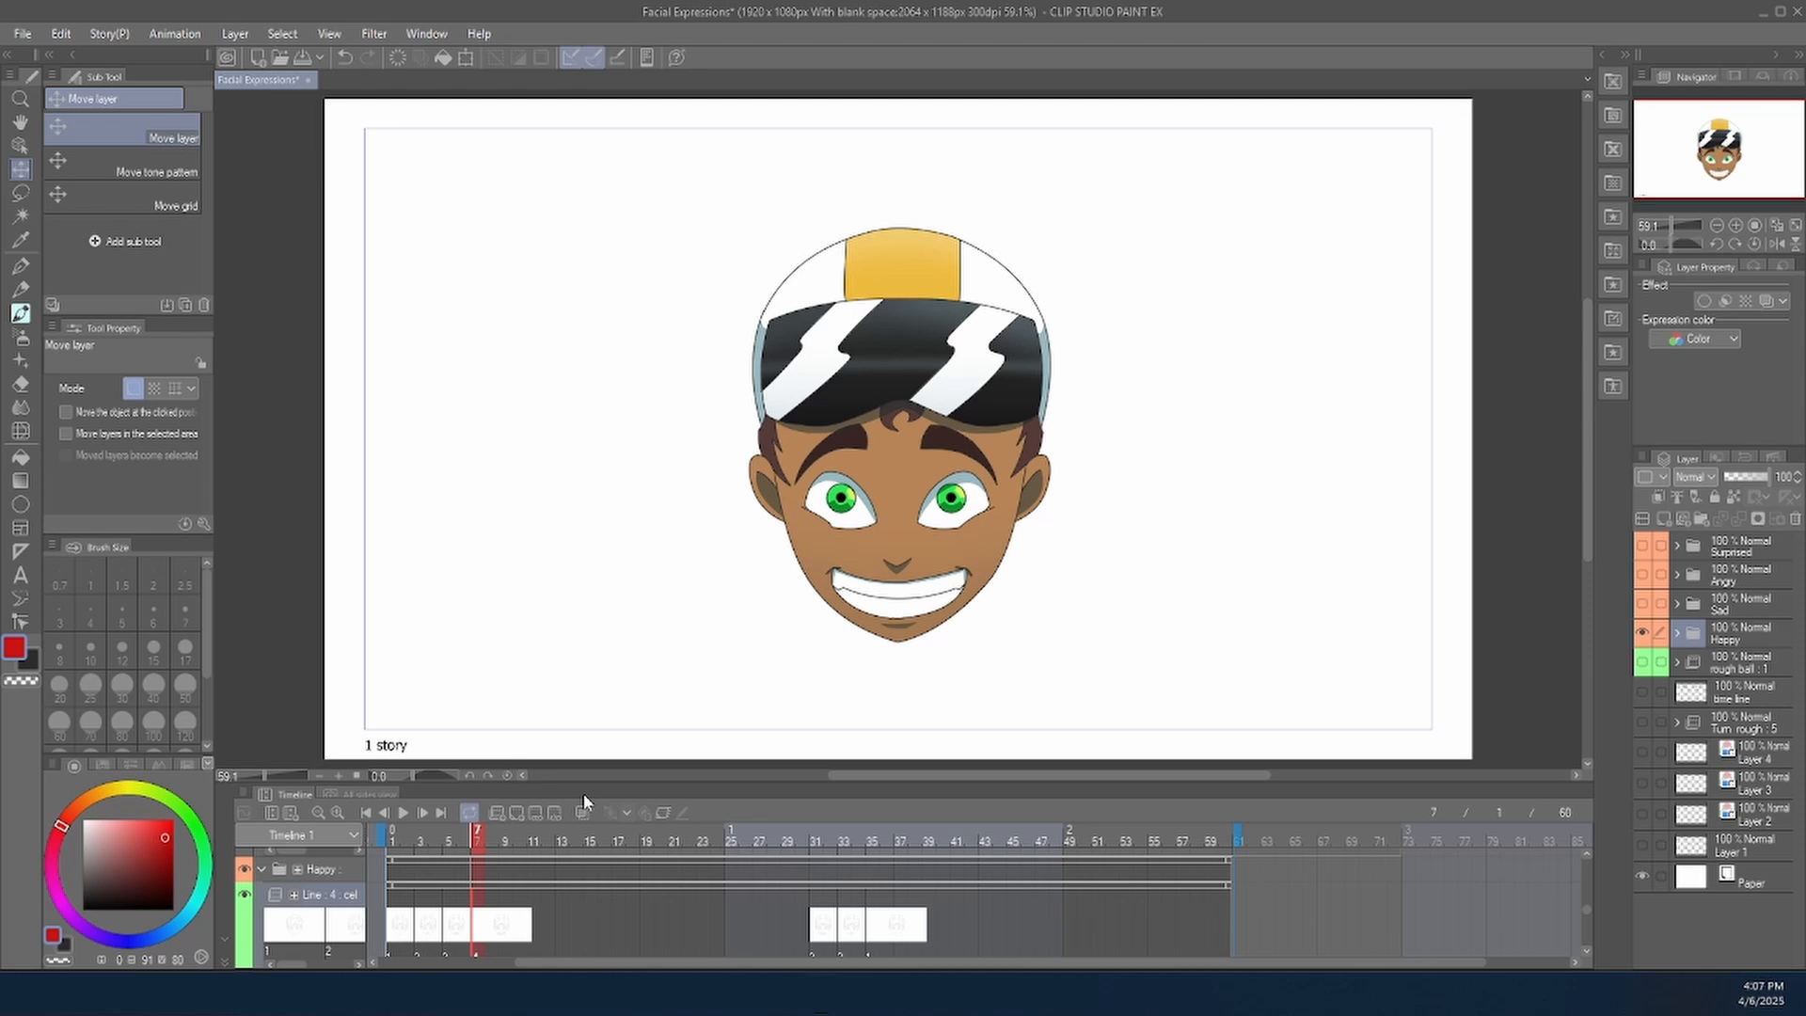
click(392, 926)
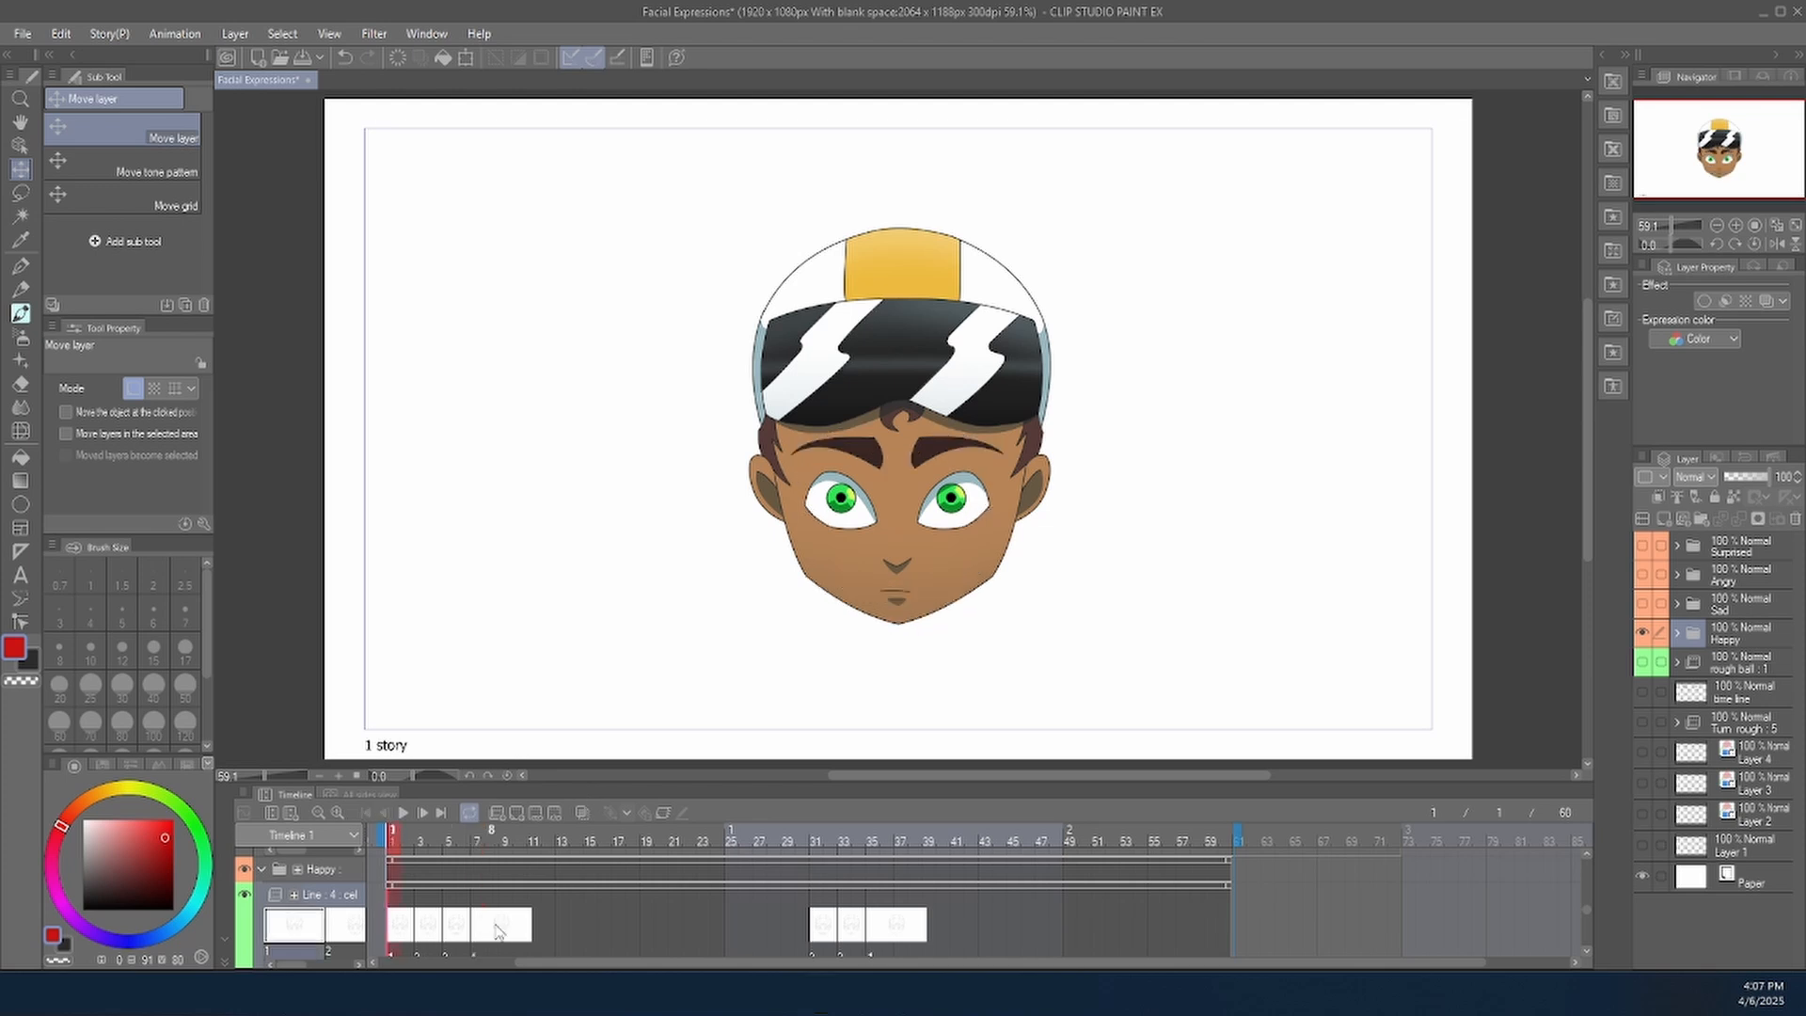
click(482, 939)
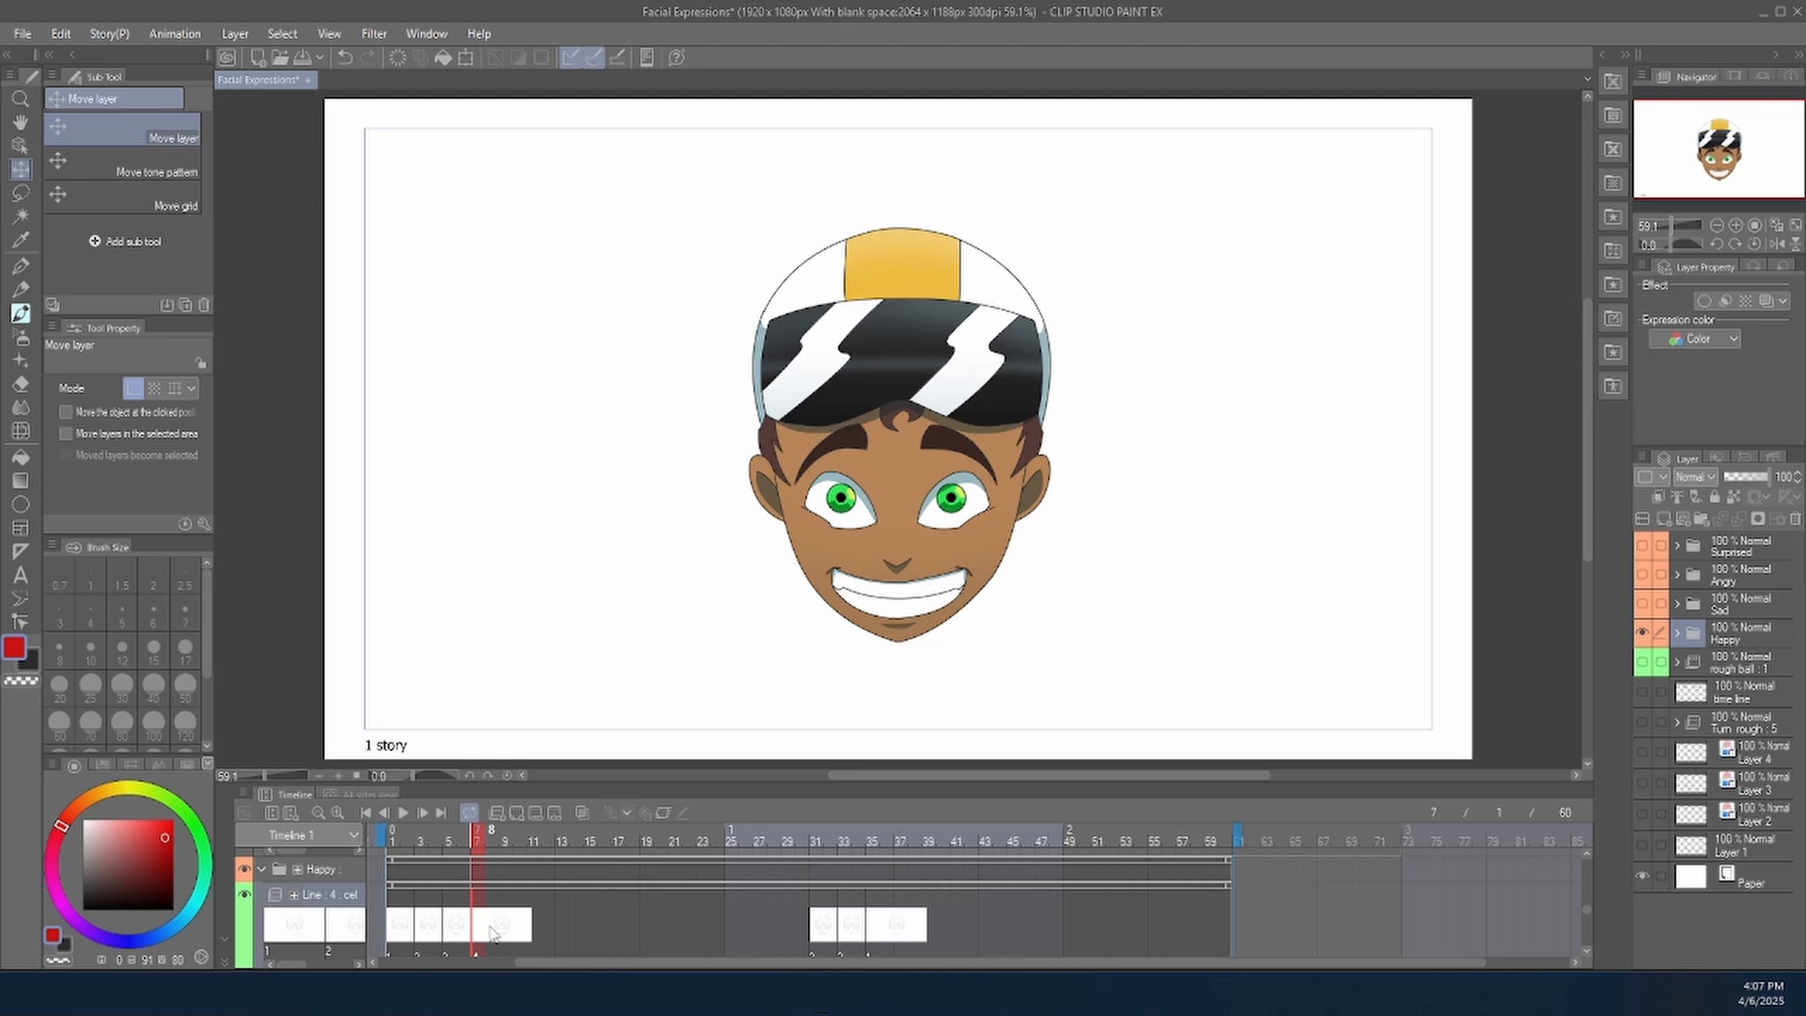
click(392, 931)
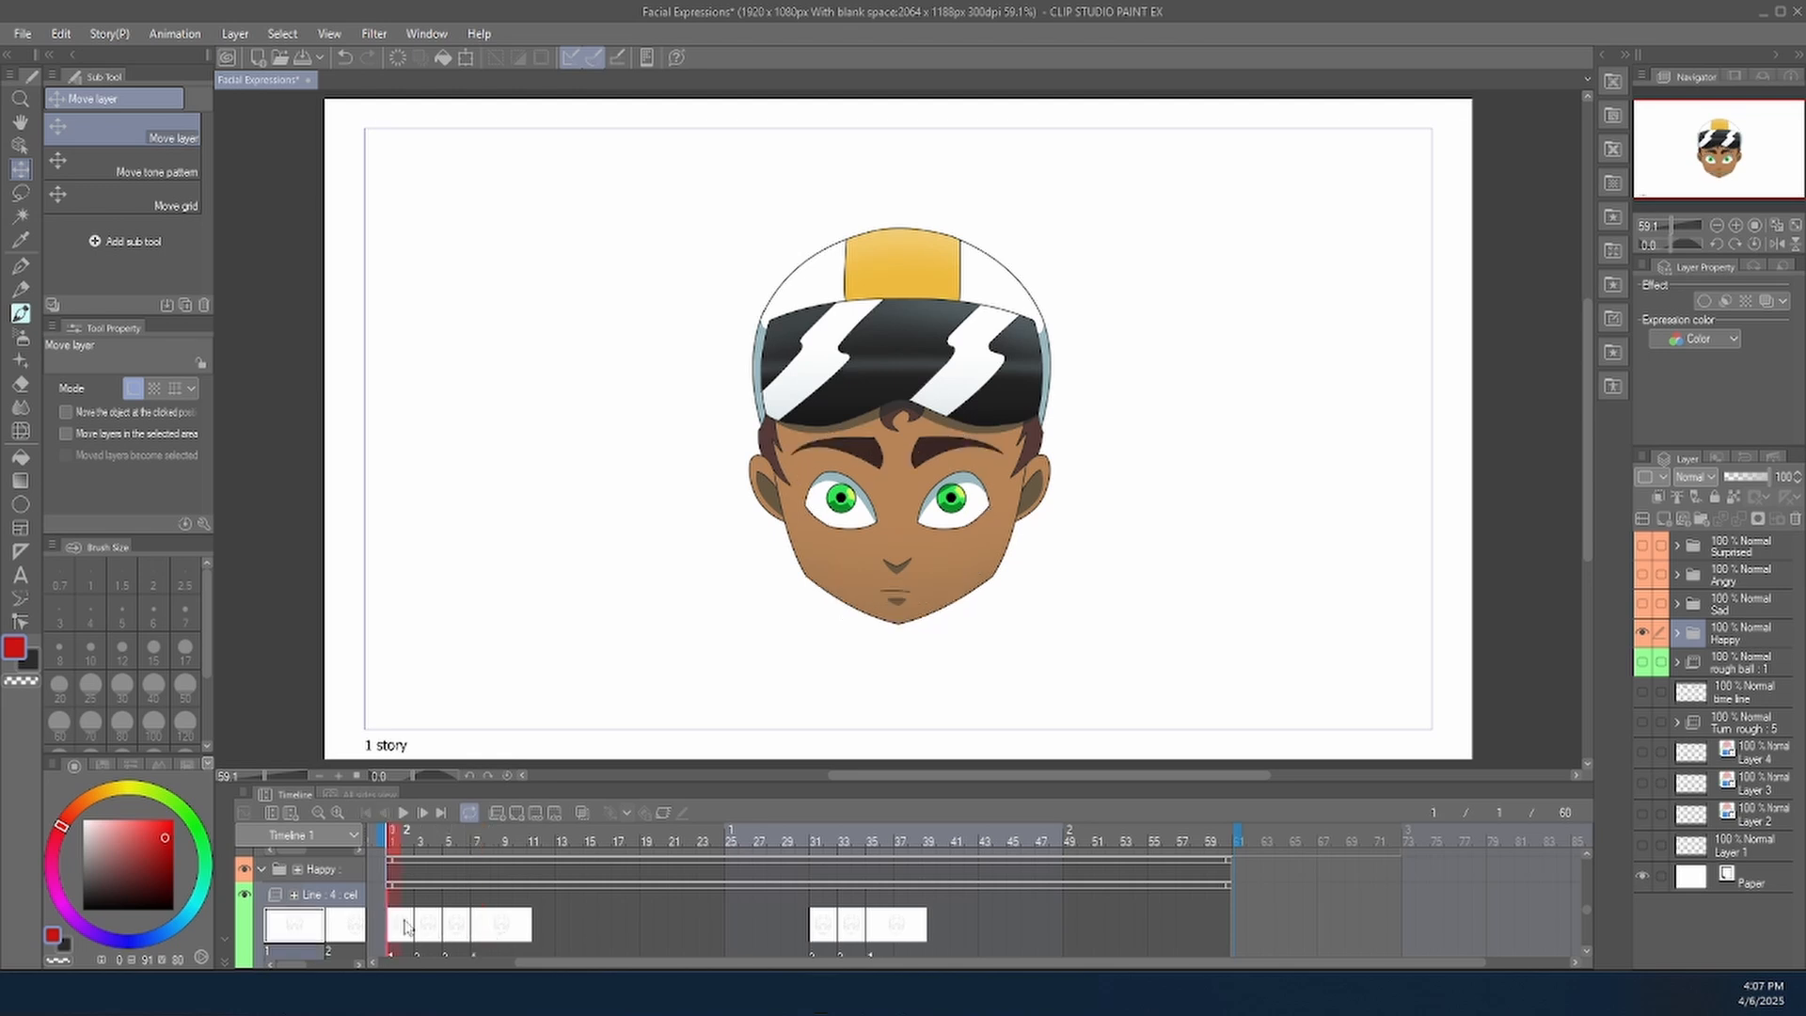
click(475, 928)
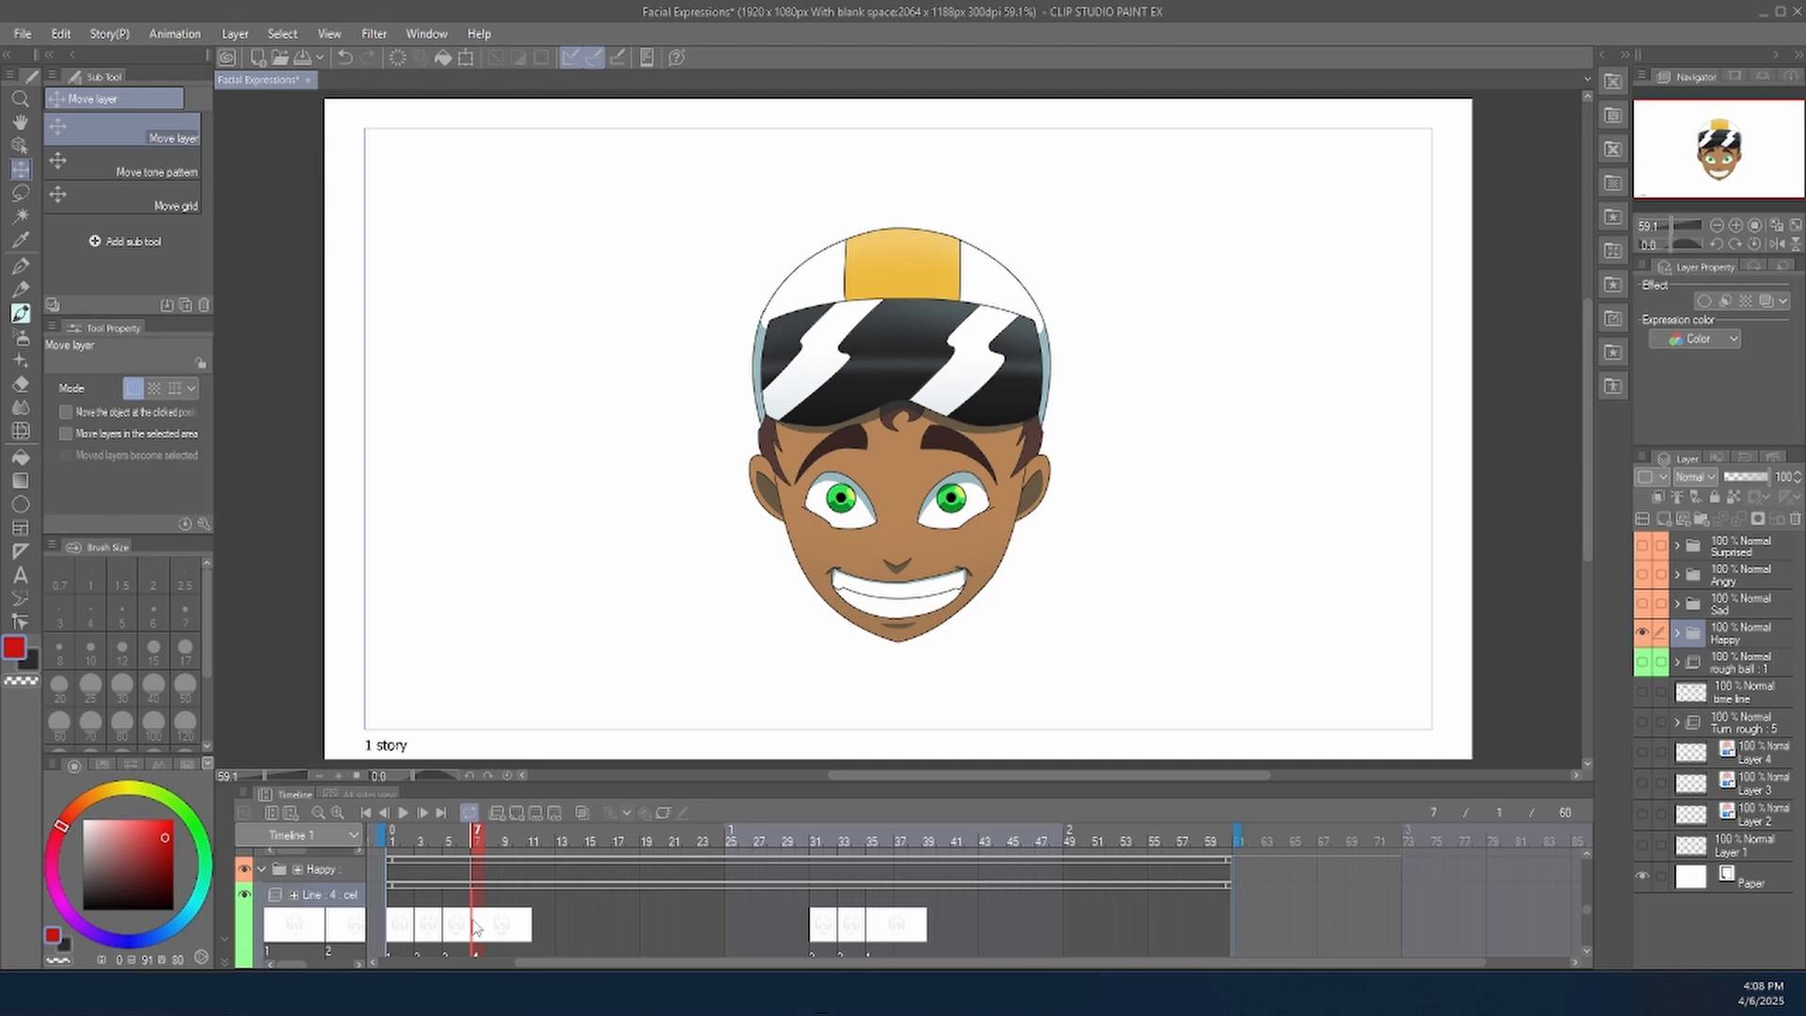
click(420, 926)
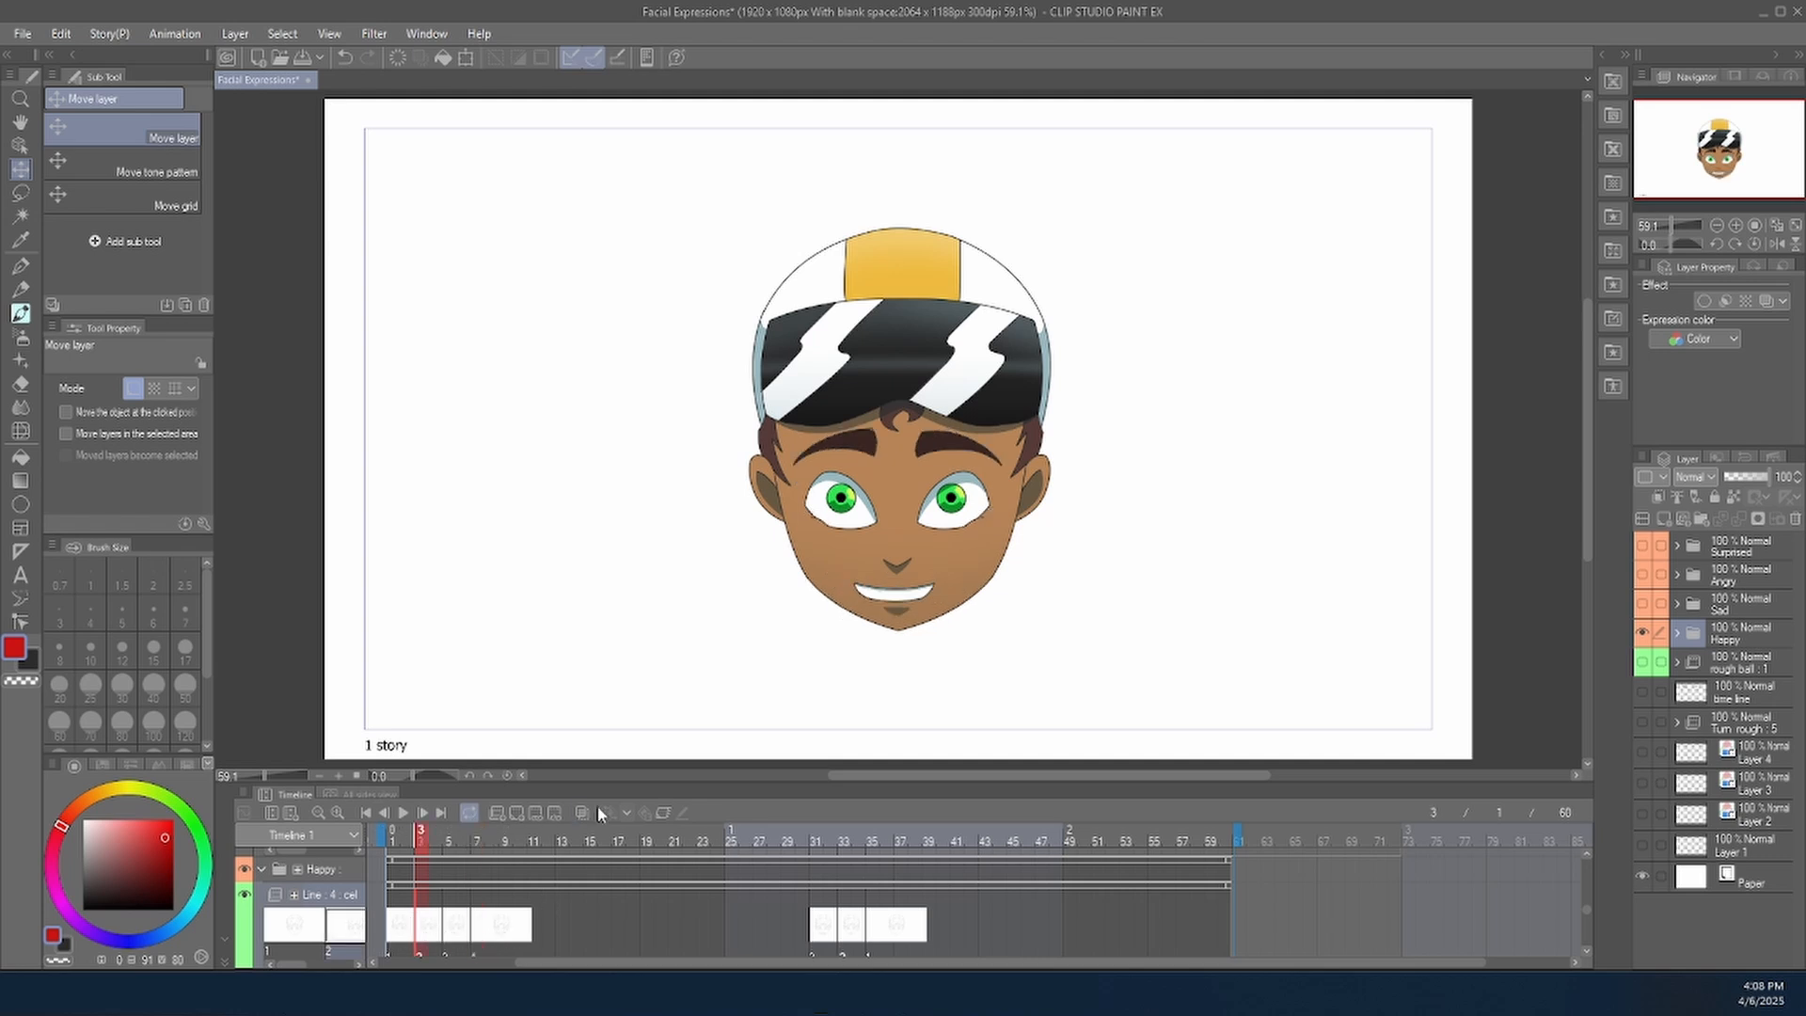
Hide the color and shading layers in the Happy folder and expand its Line animation folder.
click(575, 813)
click(1677, 633)
drag(1645, 726, 1643, 815)
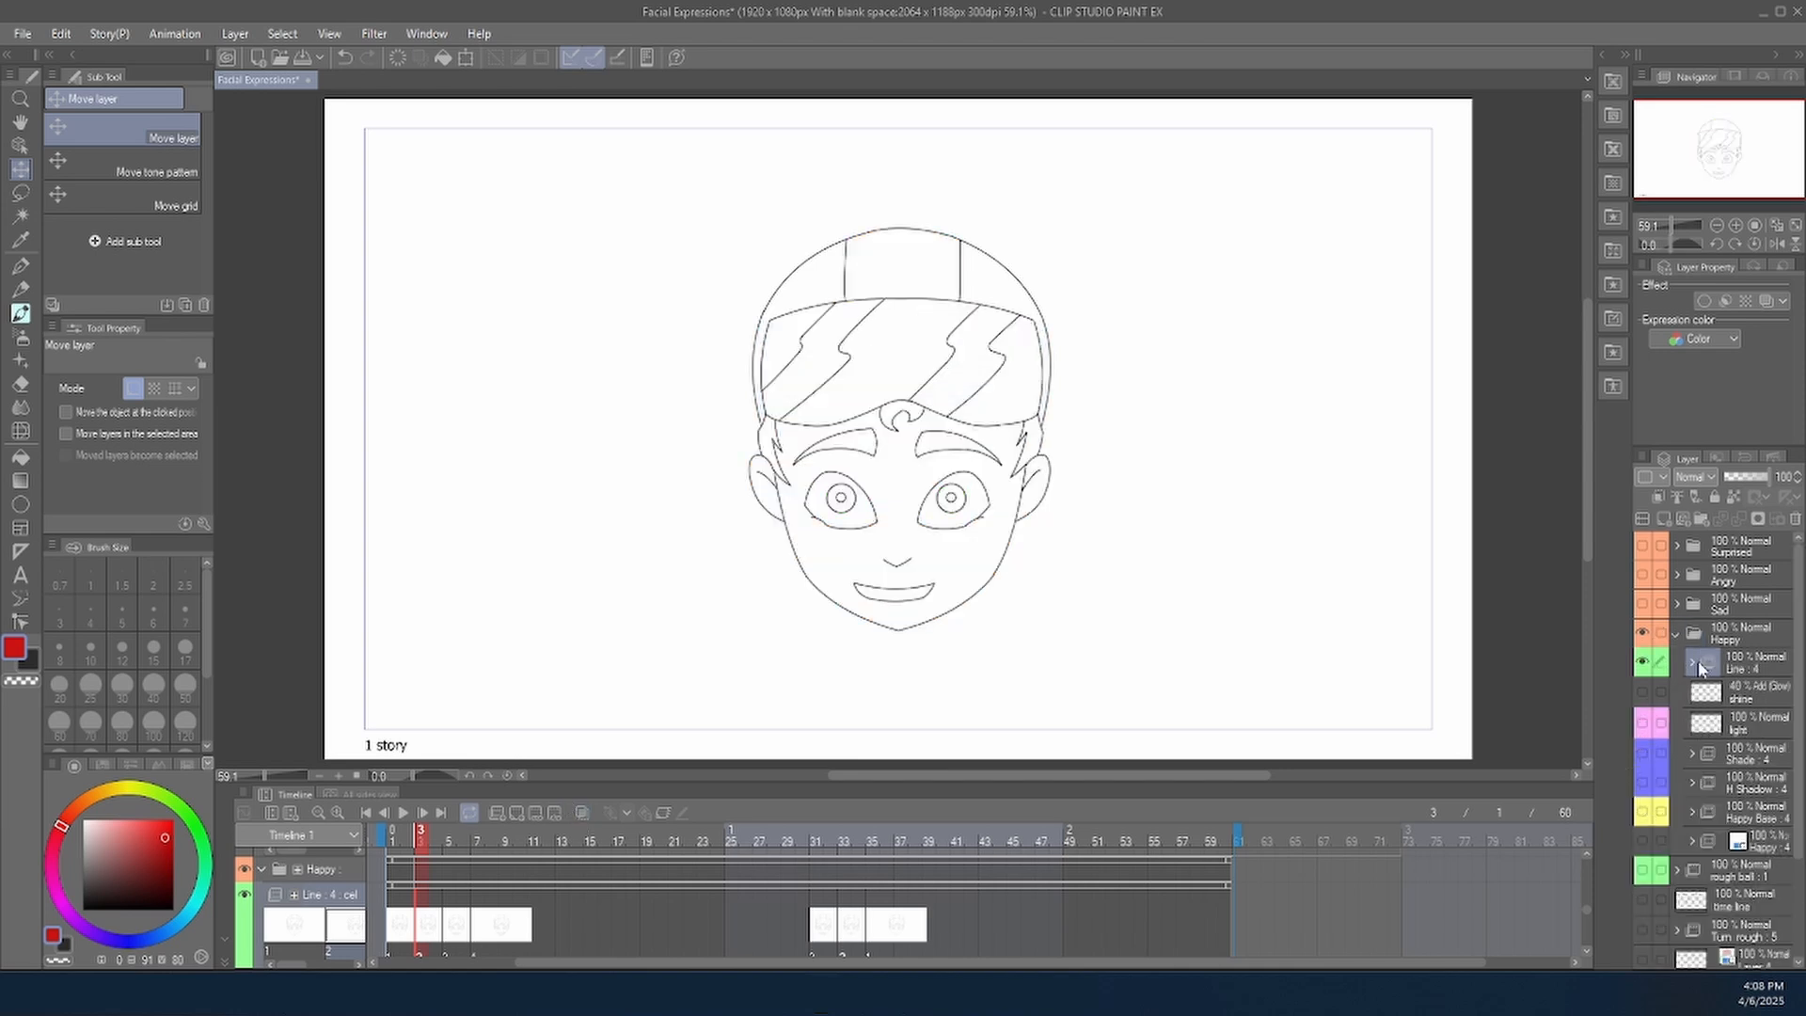
click(1692, 664)
Compare the line drawings at frames 1 and 7, and examine frames 1 and 3 with onion skin on.
click(395, 926)
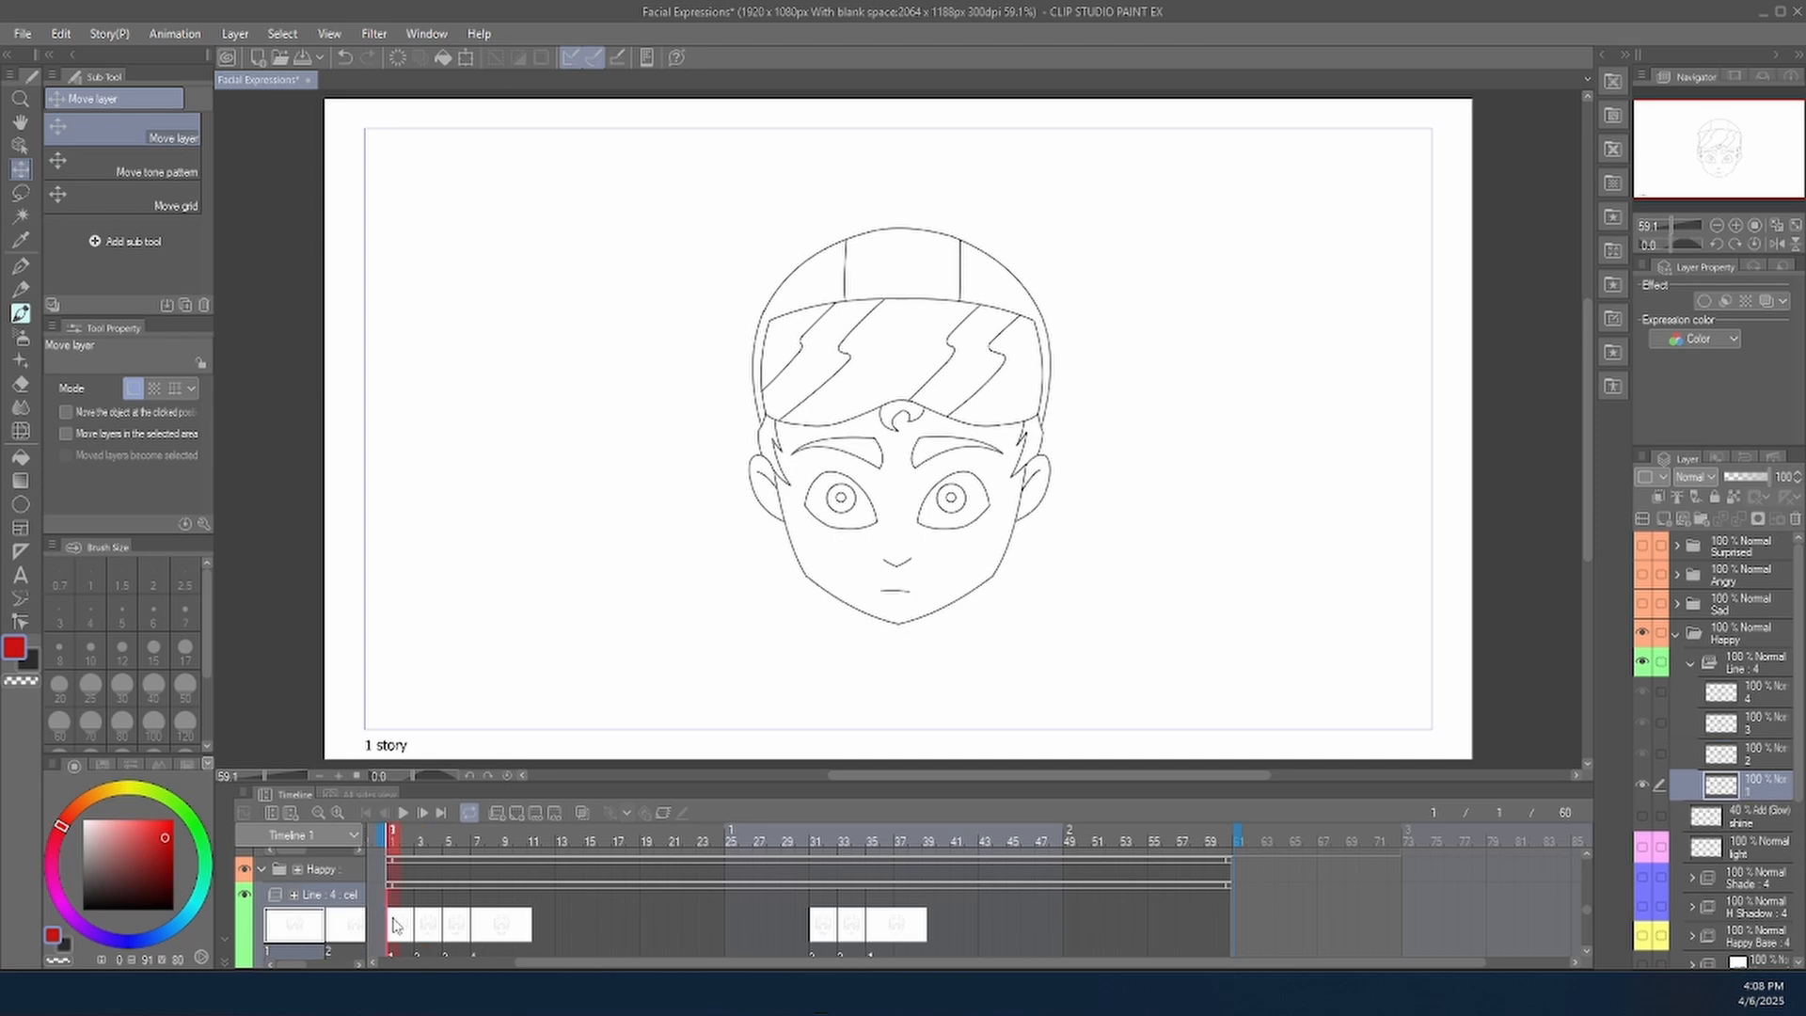
click(476, 926)
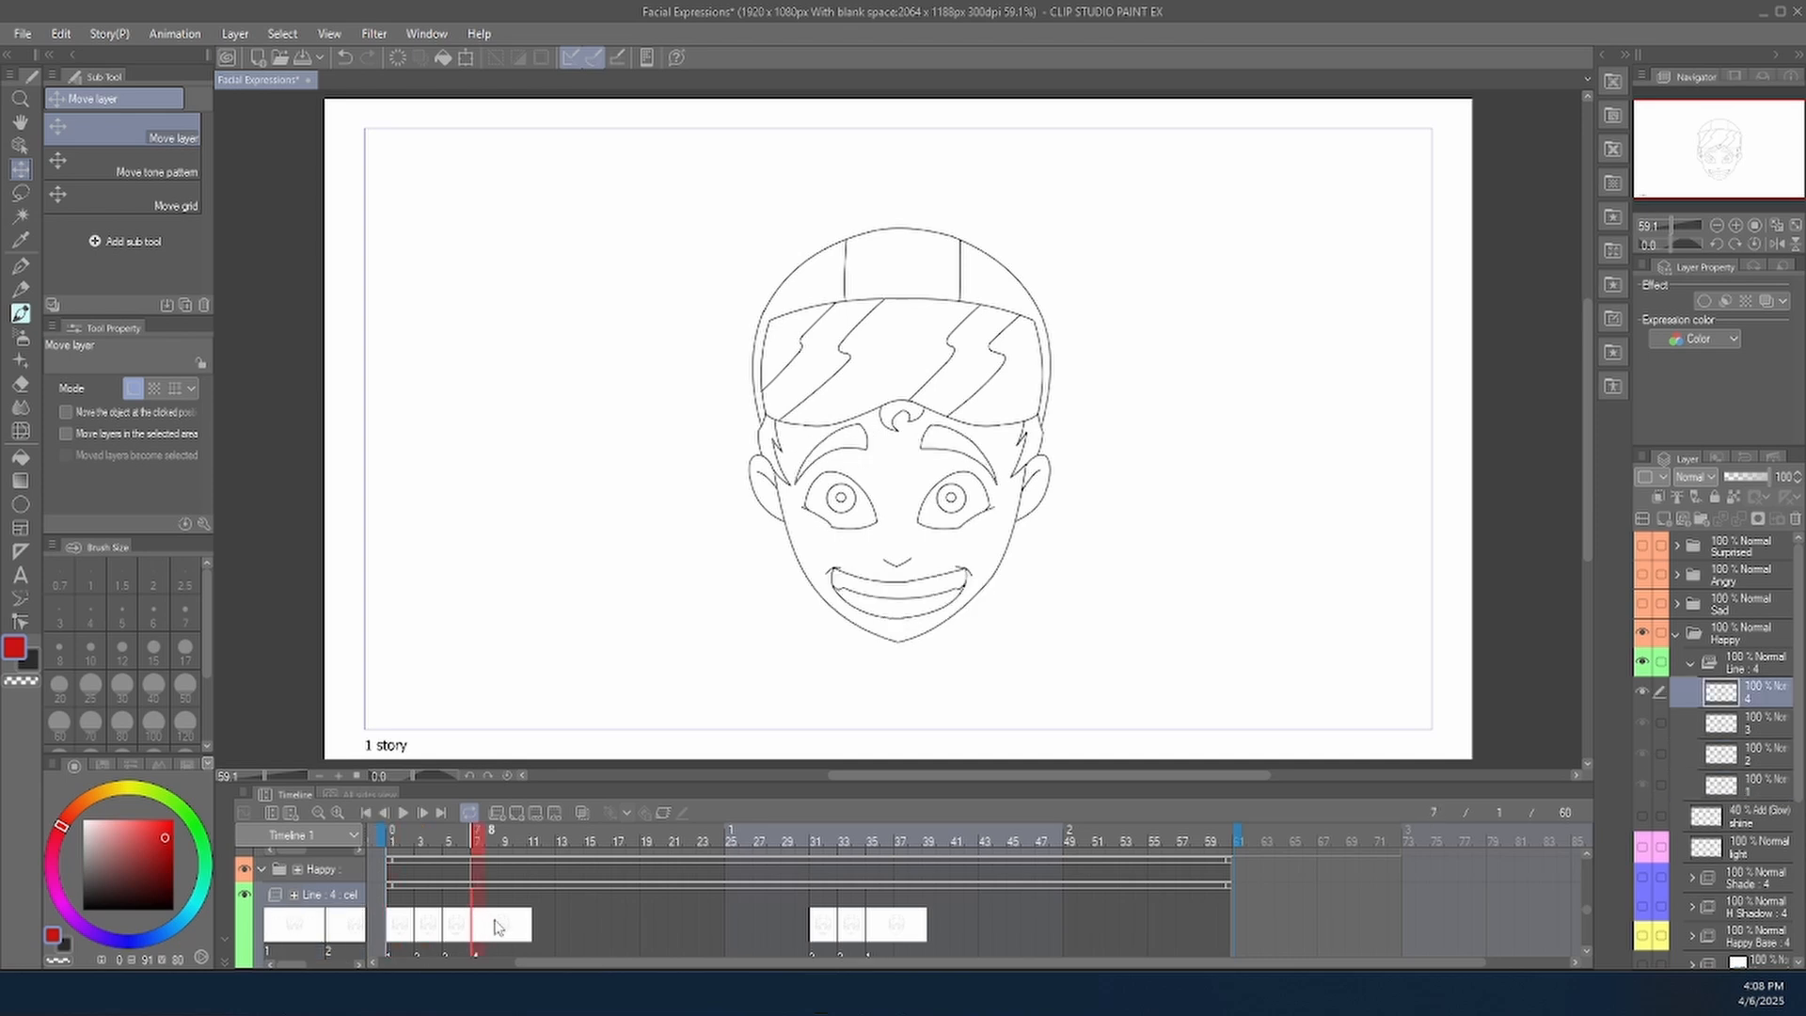
click(396, 926)
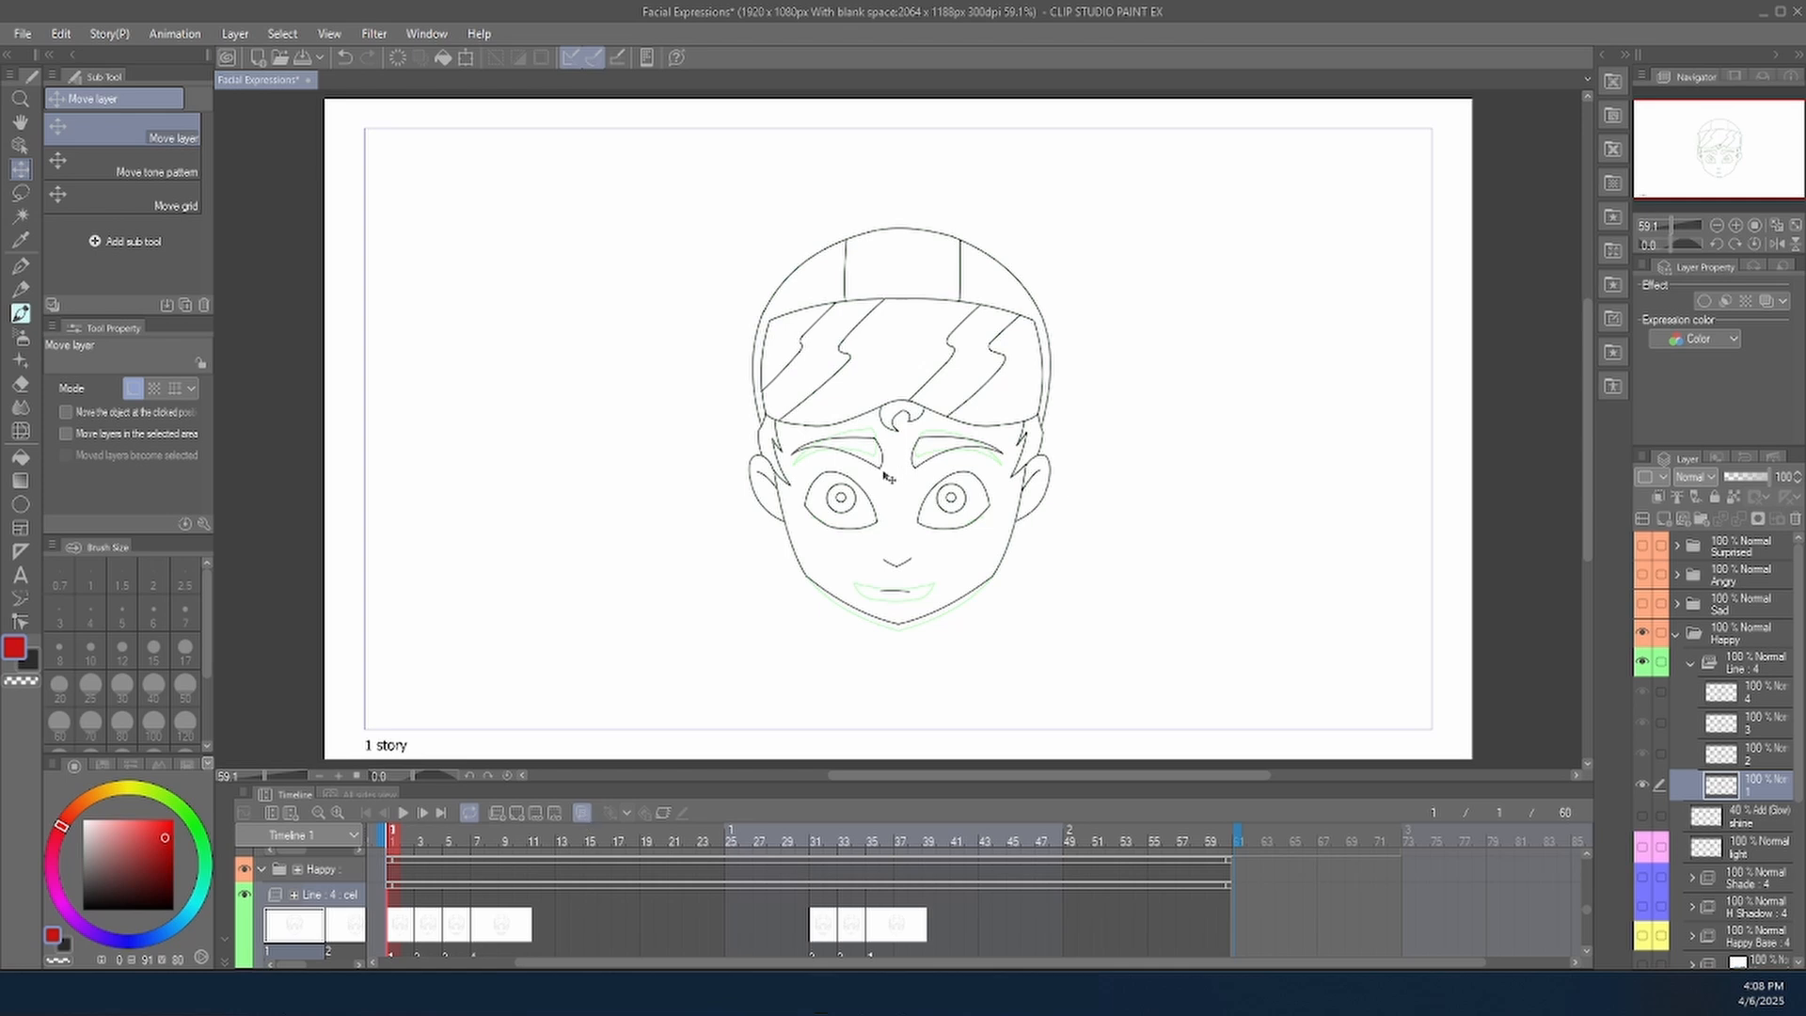
scroll(889, 478, up, 2)
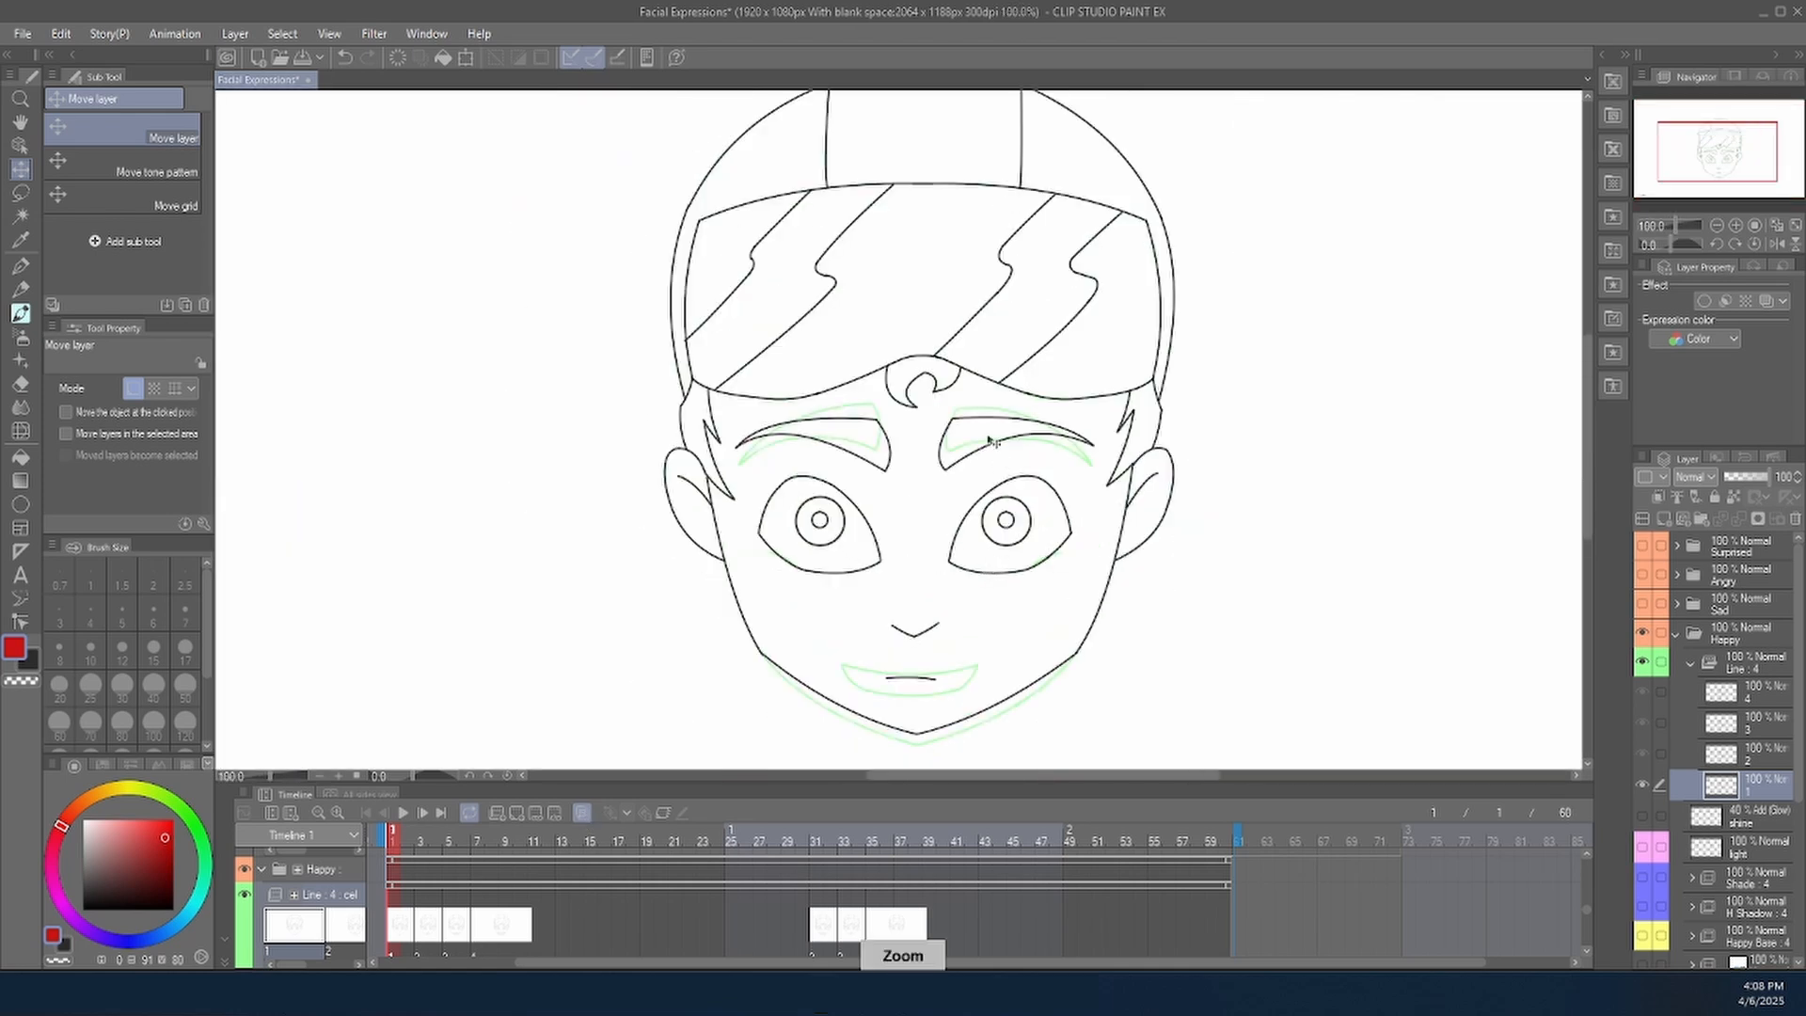
key(Right)
key(Right)
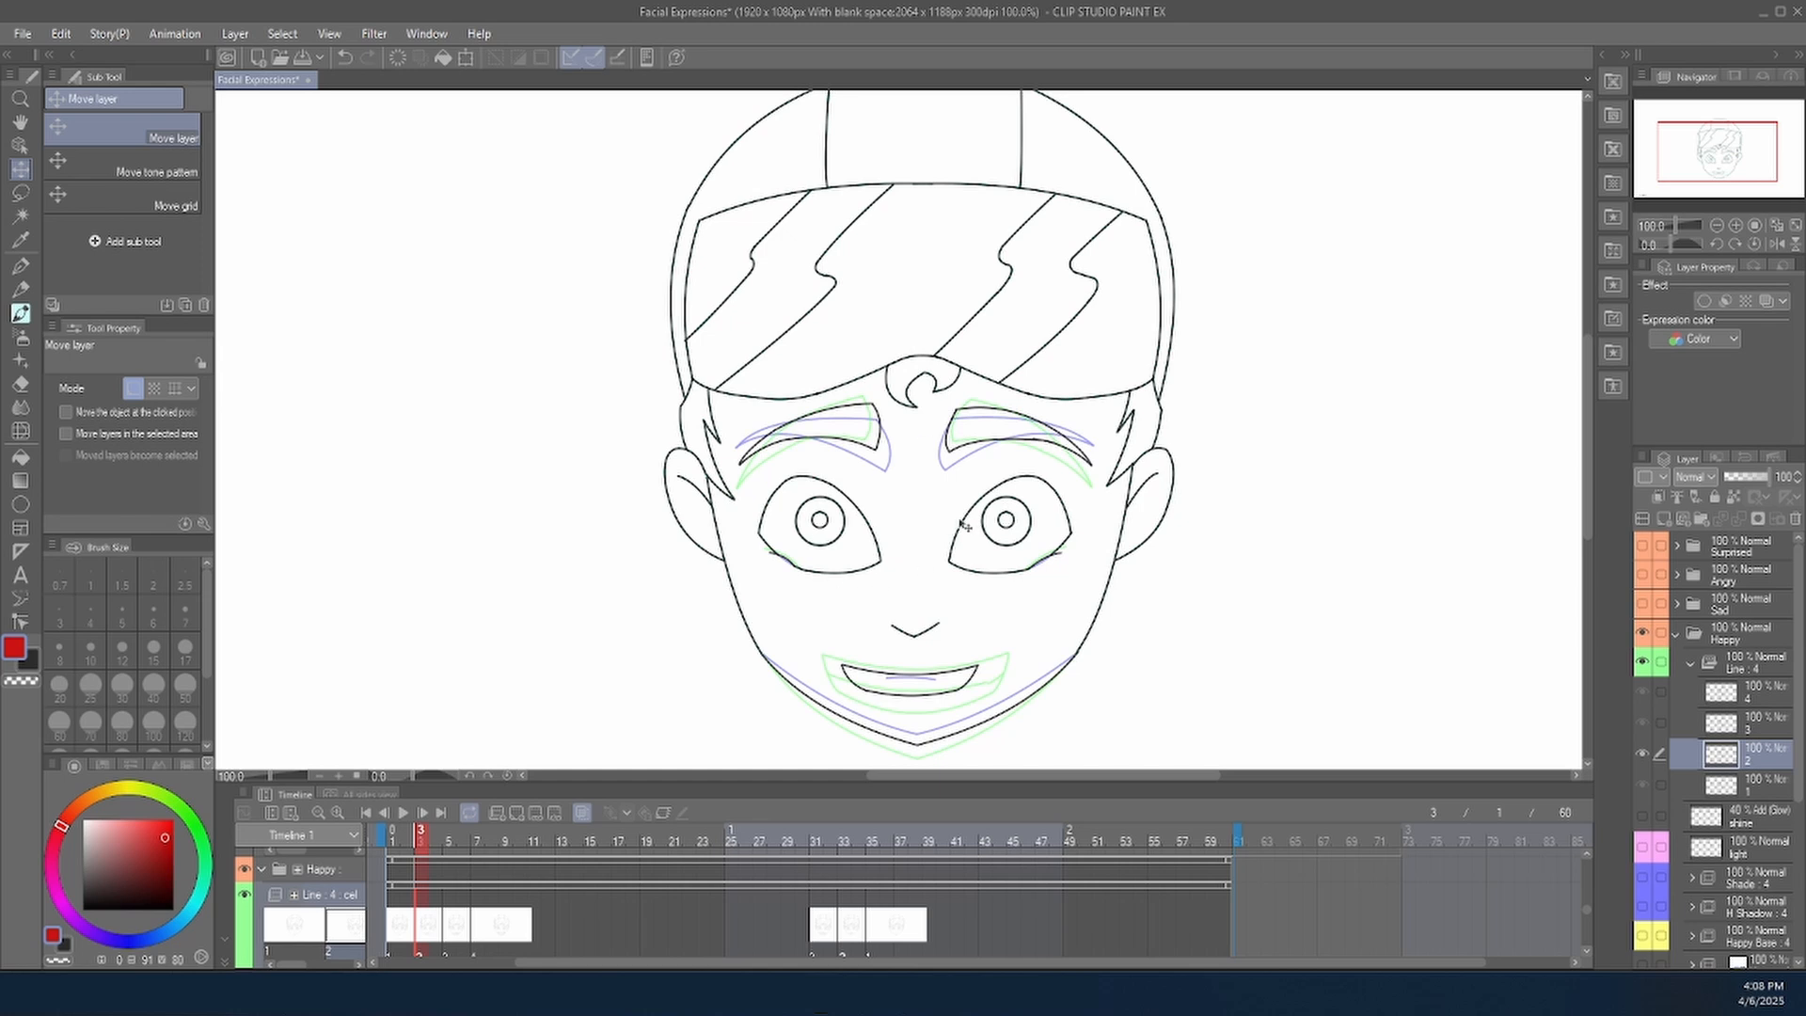
Remove the inbetween cels at frames 5 and 3 from the Line track.
click(452, 932)
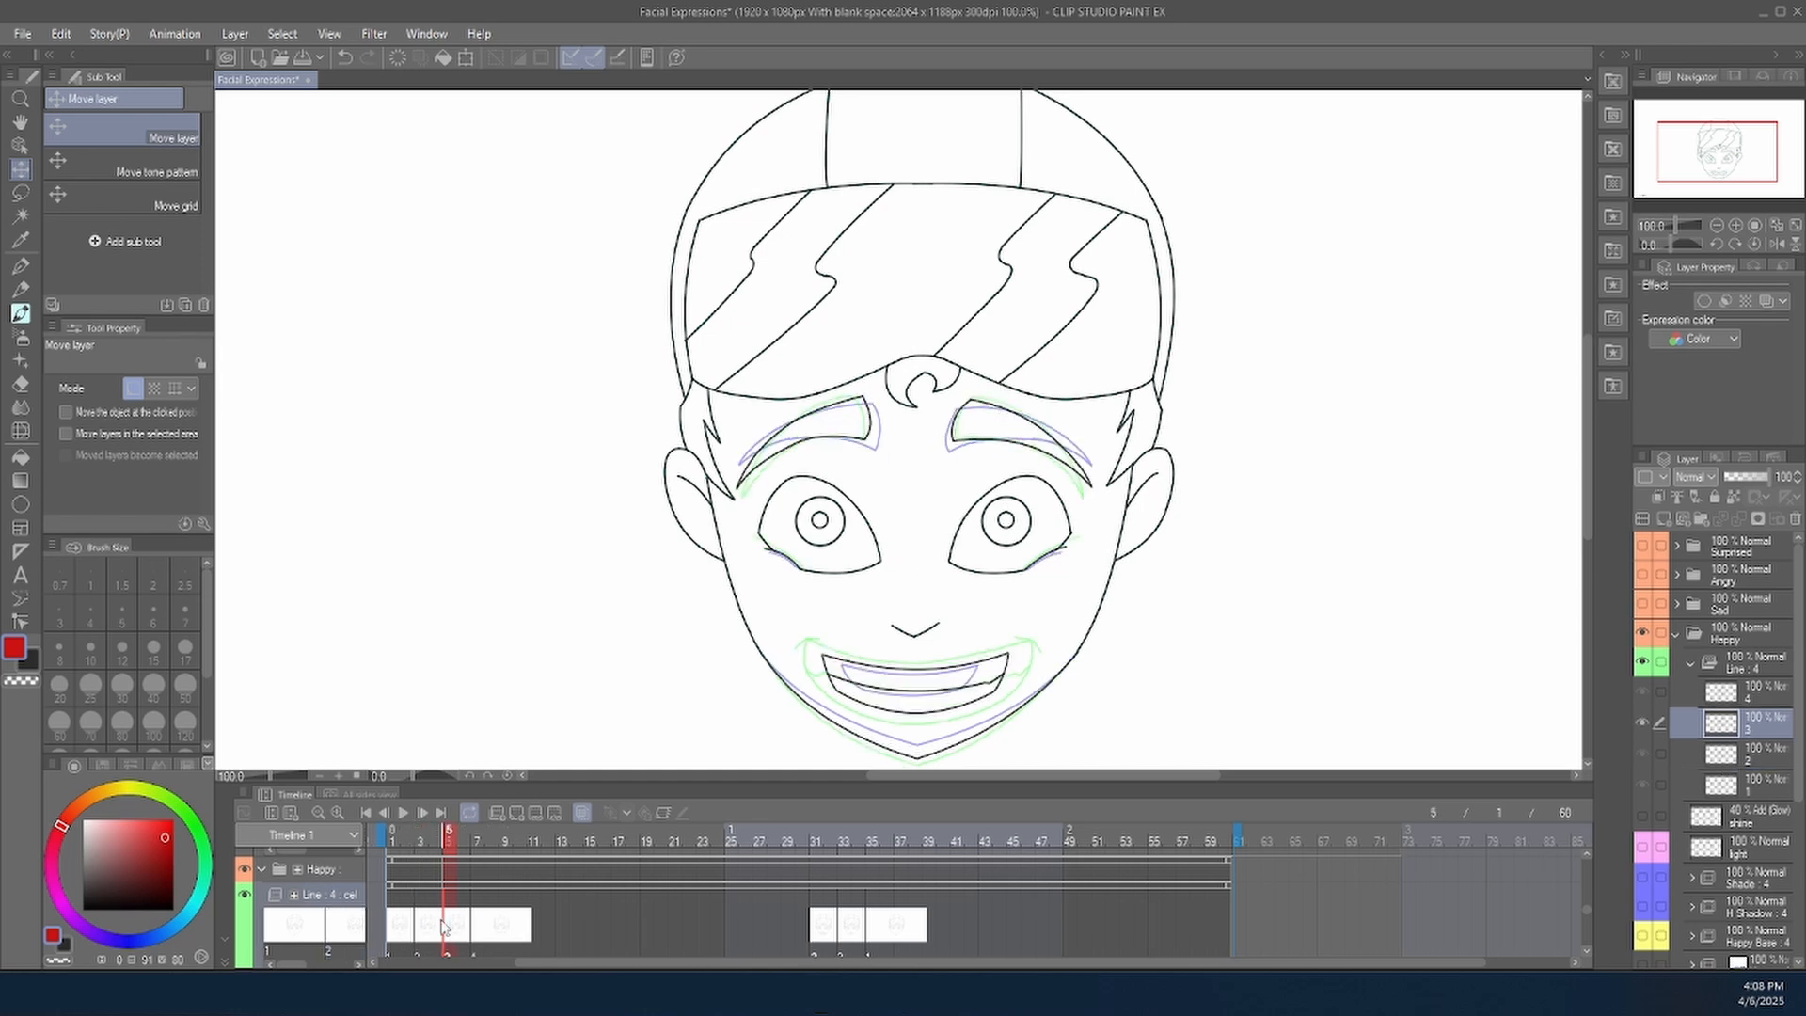
right_click(452, 929)
click(602, 630)
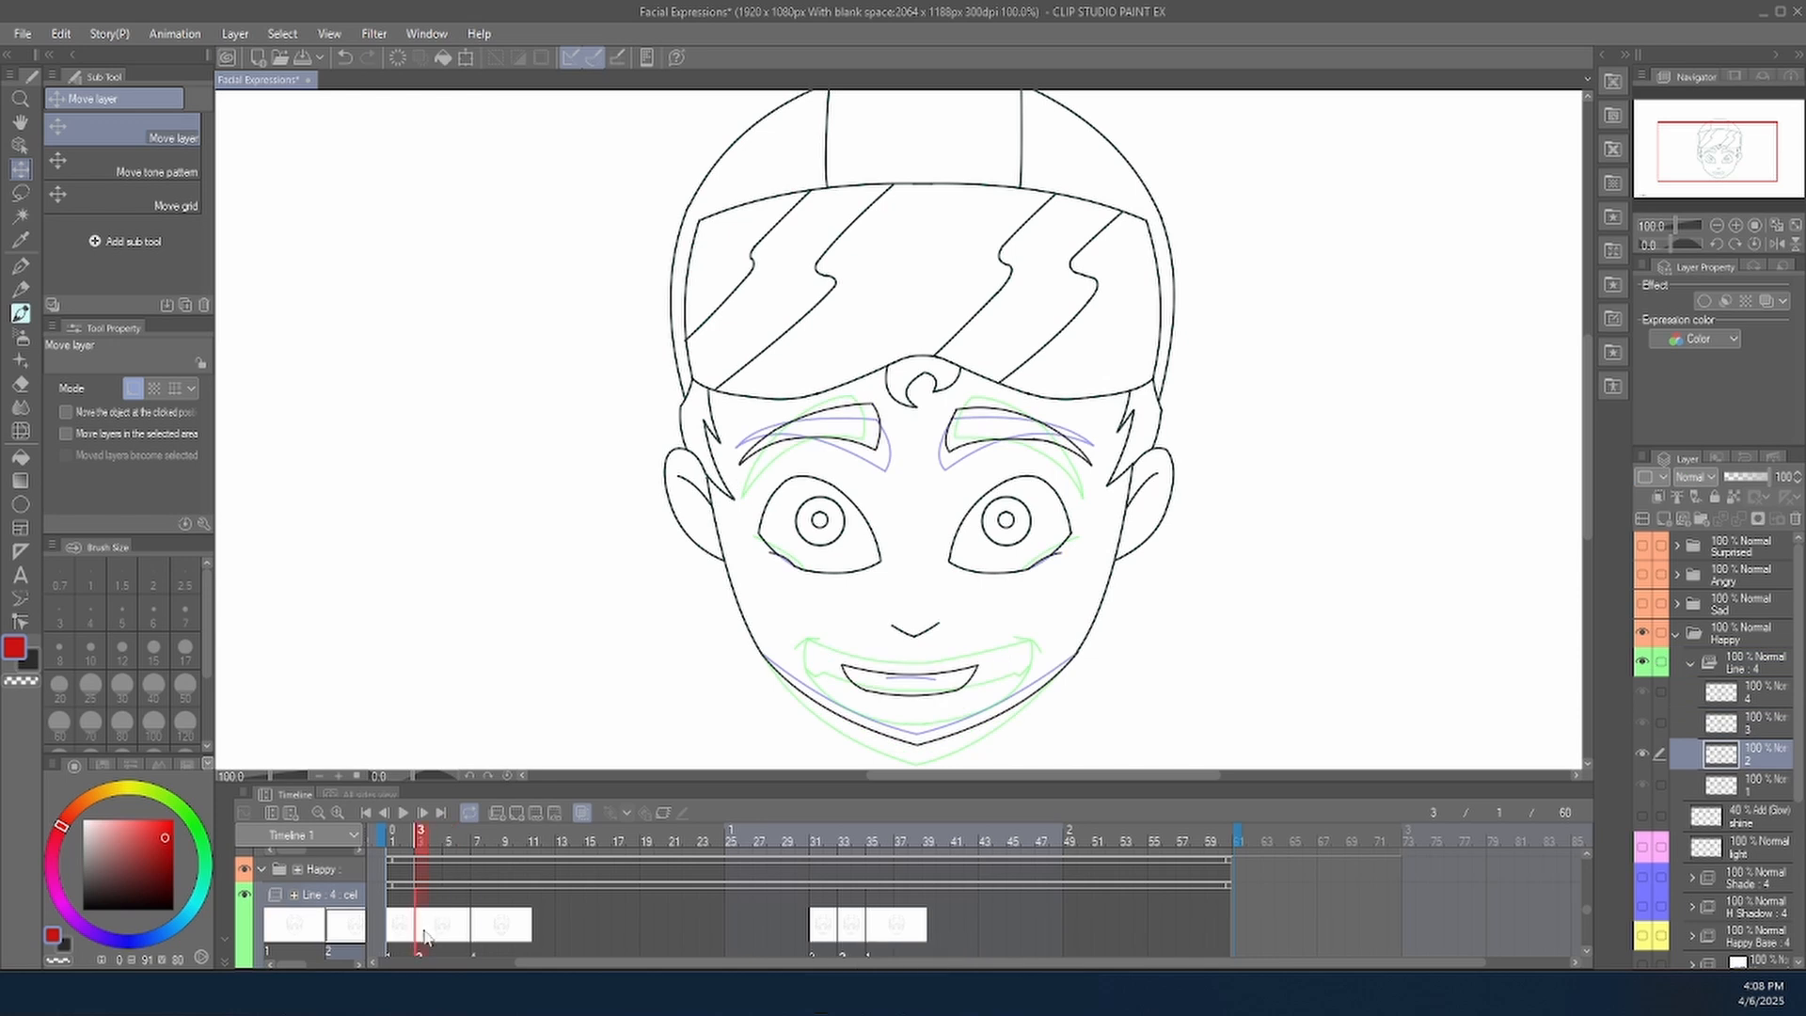
right_click(426, 929)
click(598, 619)
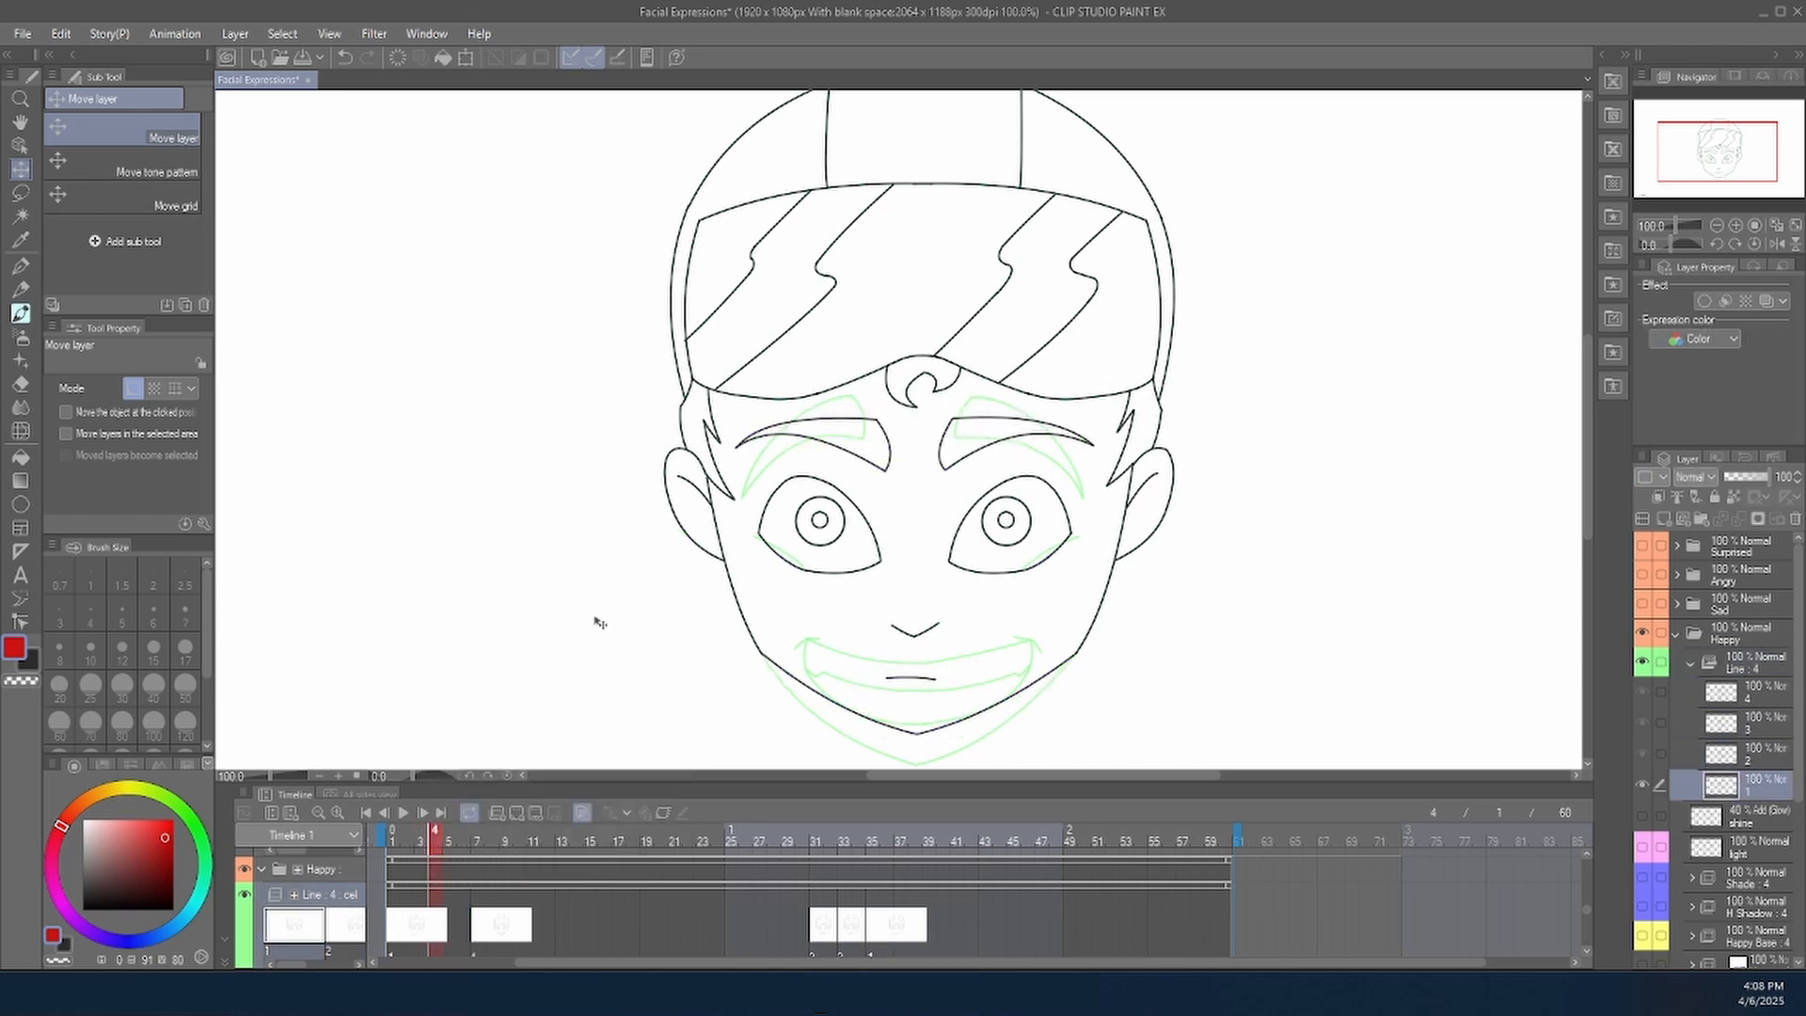
Check the full smile drawing at frame 7 and turn off onion skin.
scroll(1130, 602, down, 1)
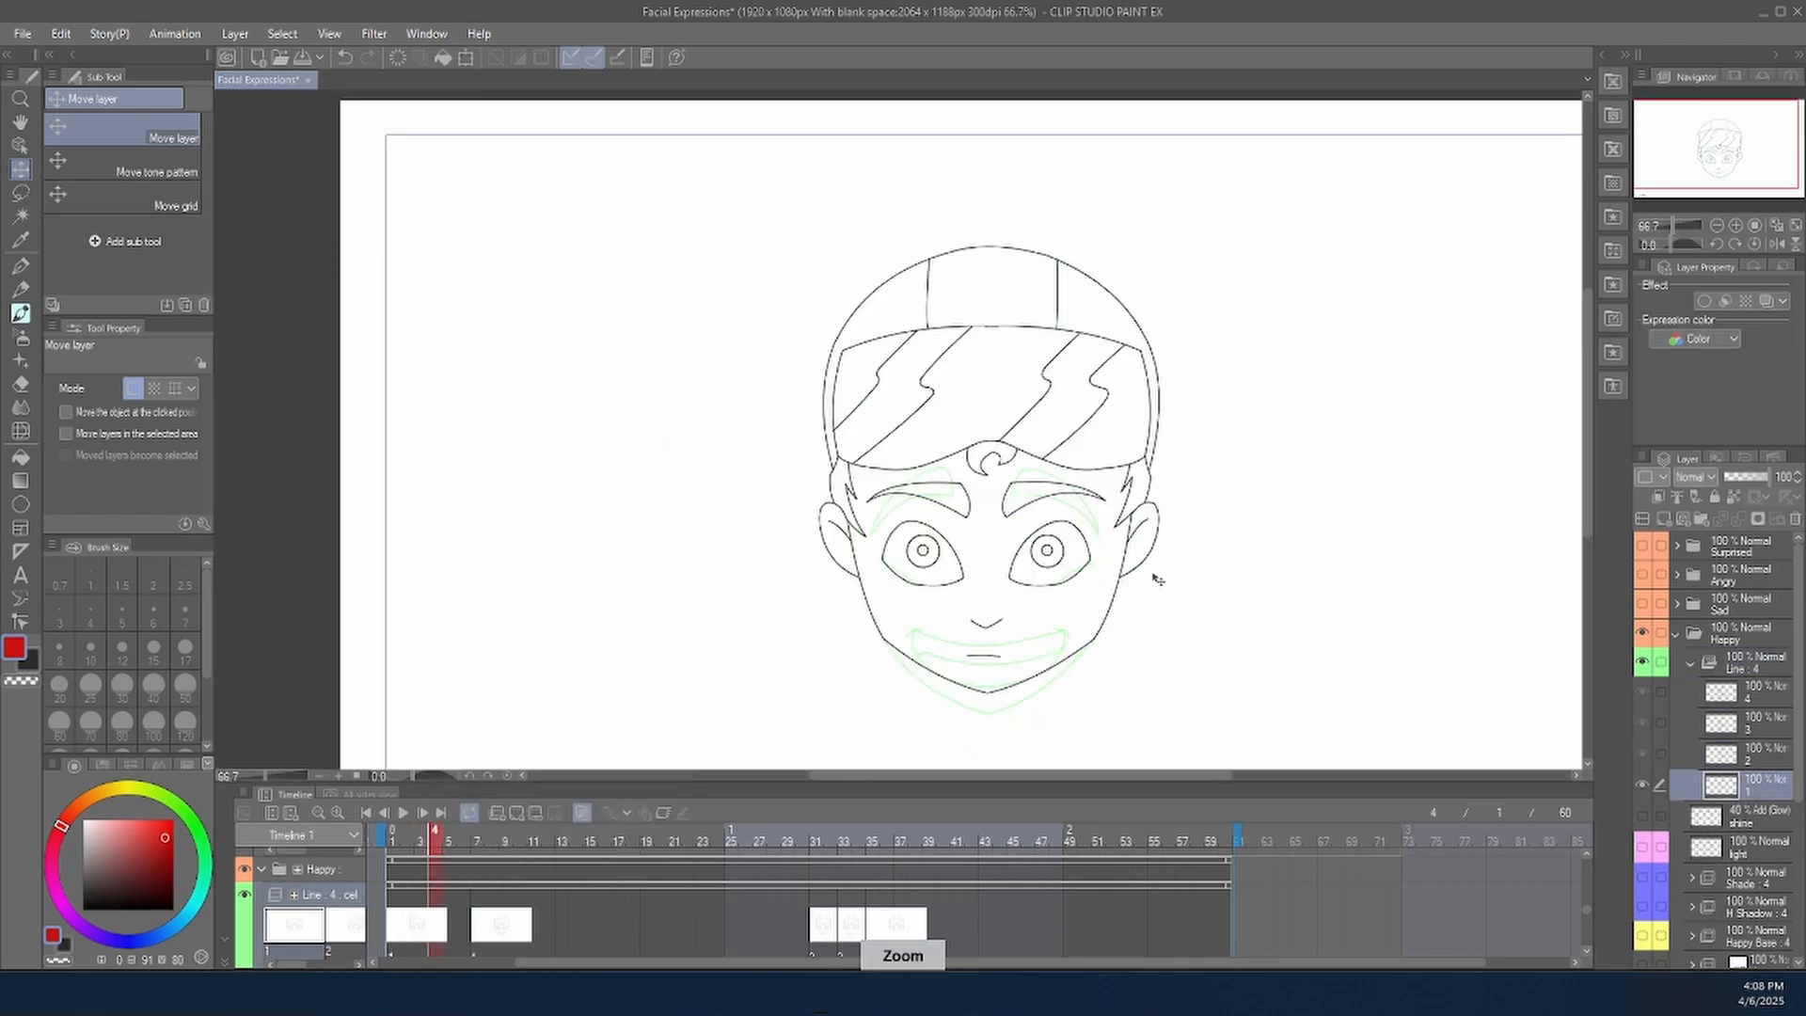
click(495, 945)
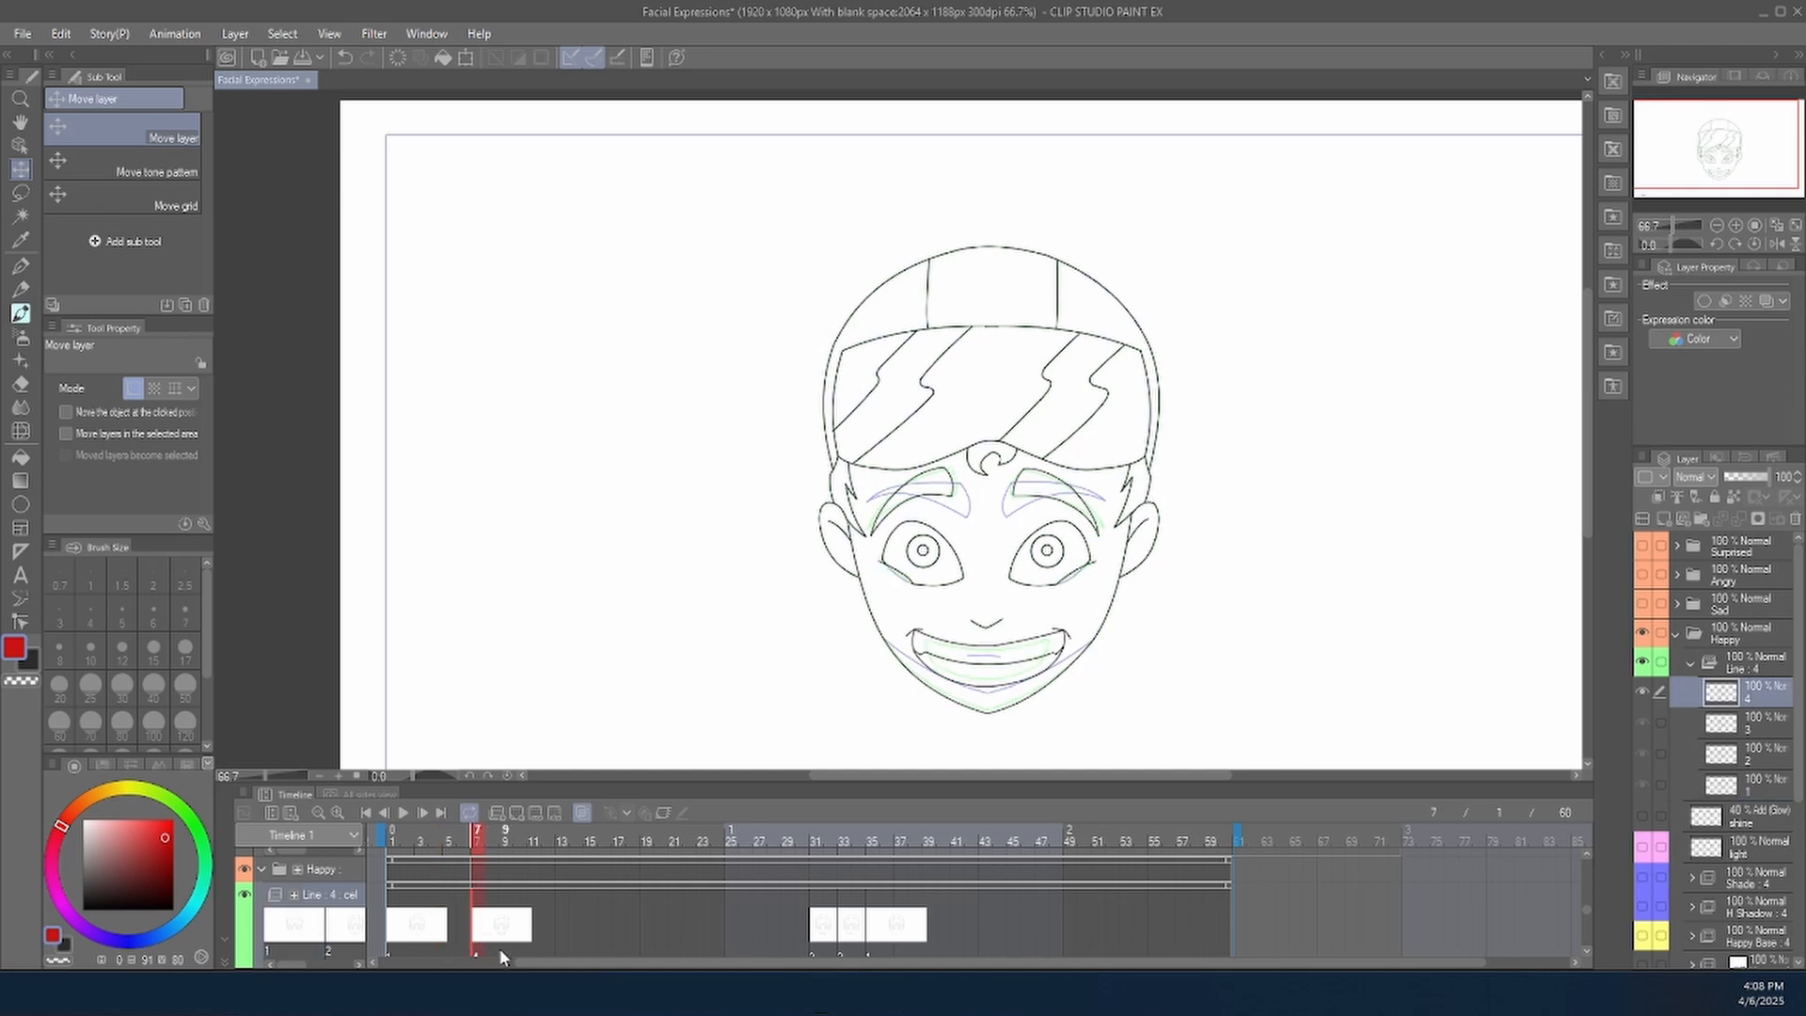
click(582, 813)
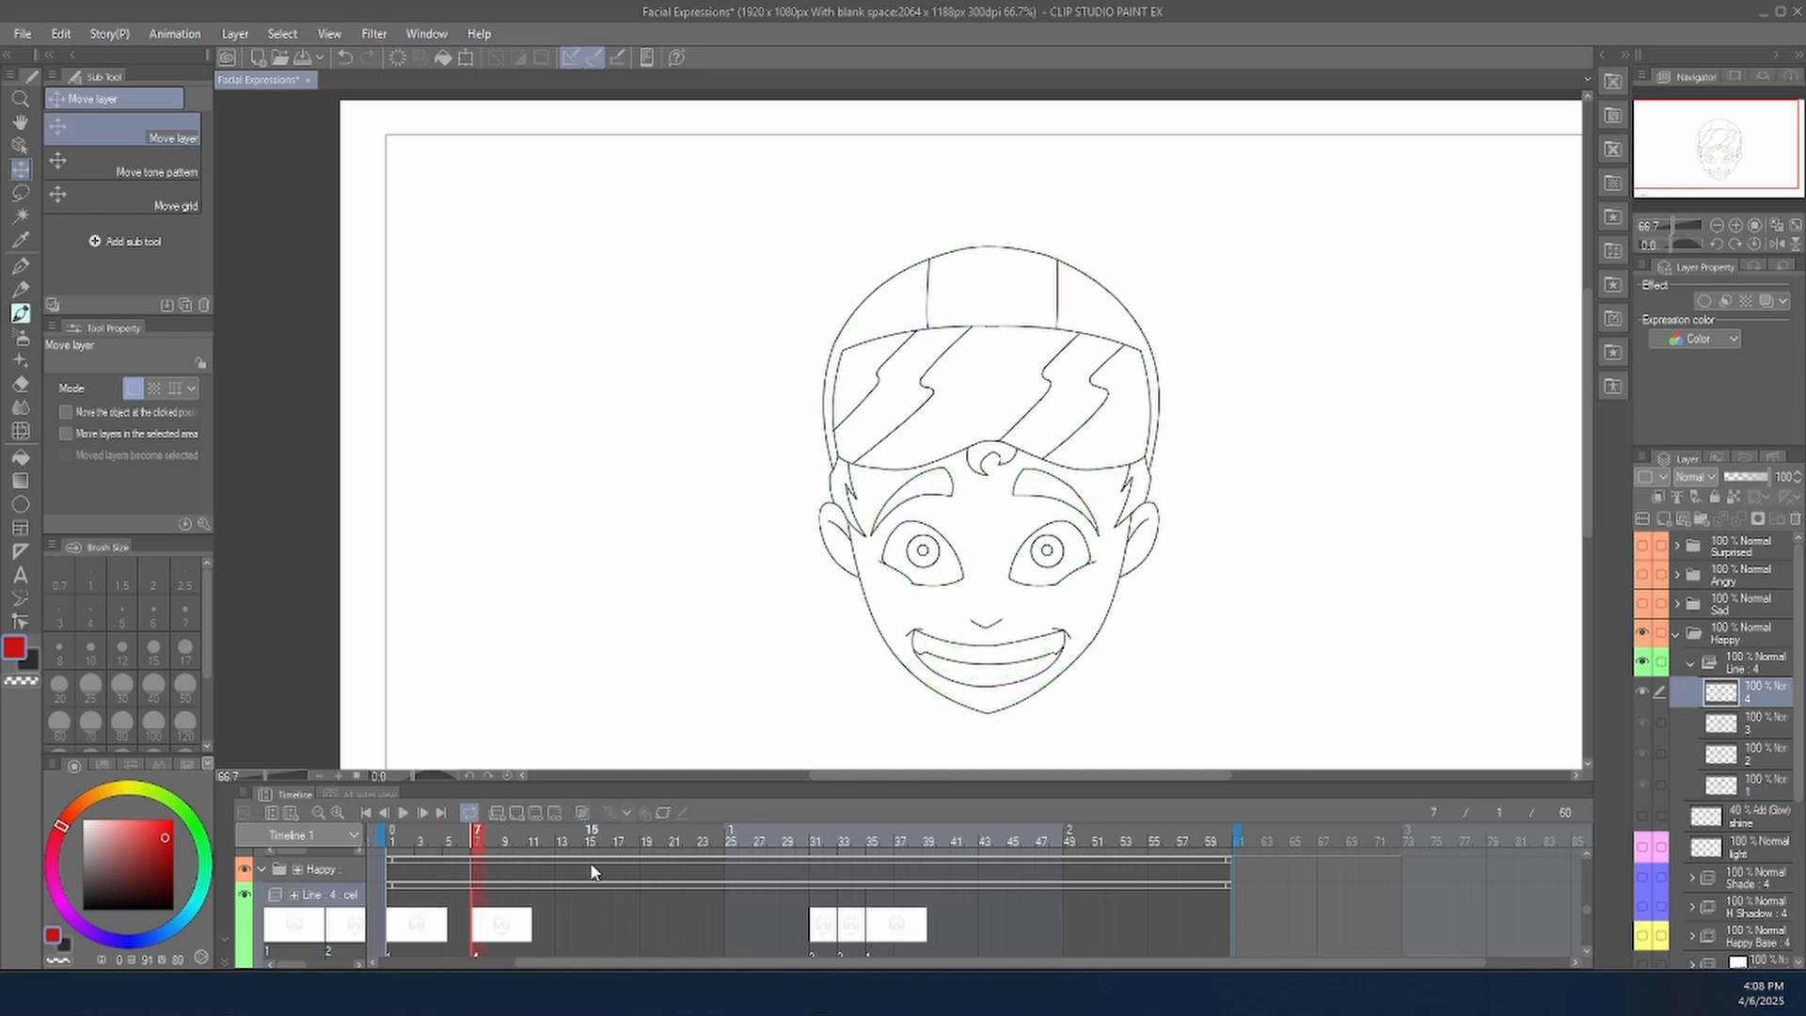
Assign cel 2 to frame 3 of the Line track.
click(401, 925)
click(479, 927)
click(426, 928)
right_click(427, 929)
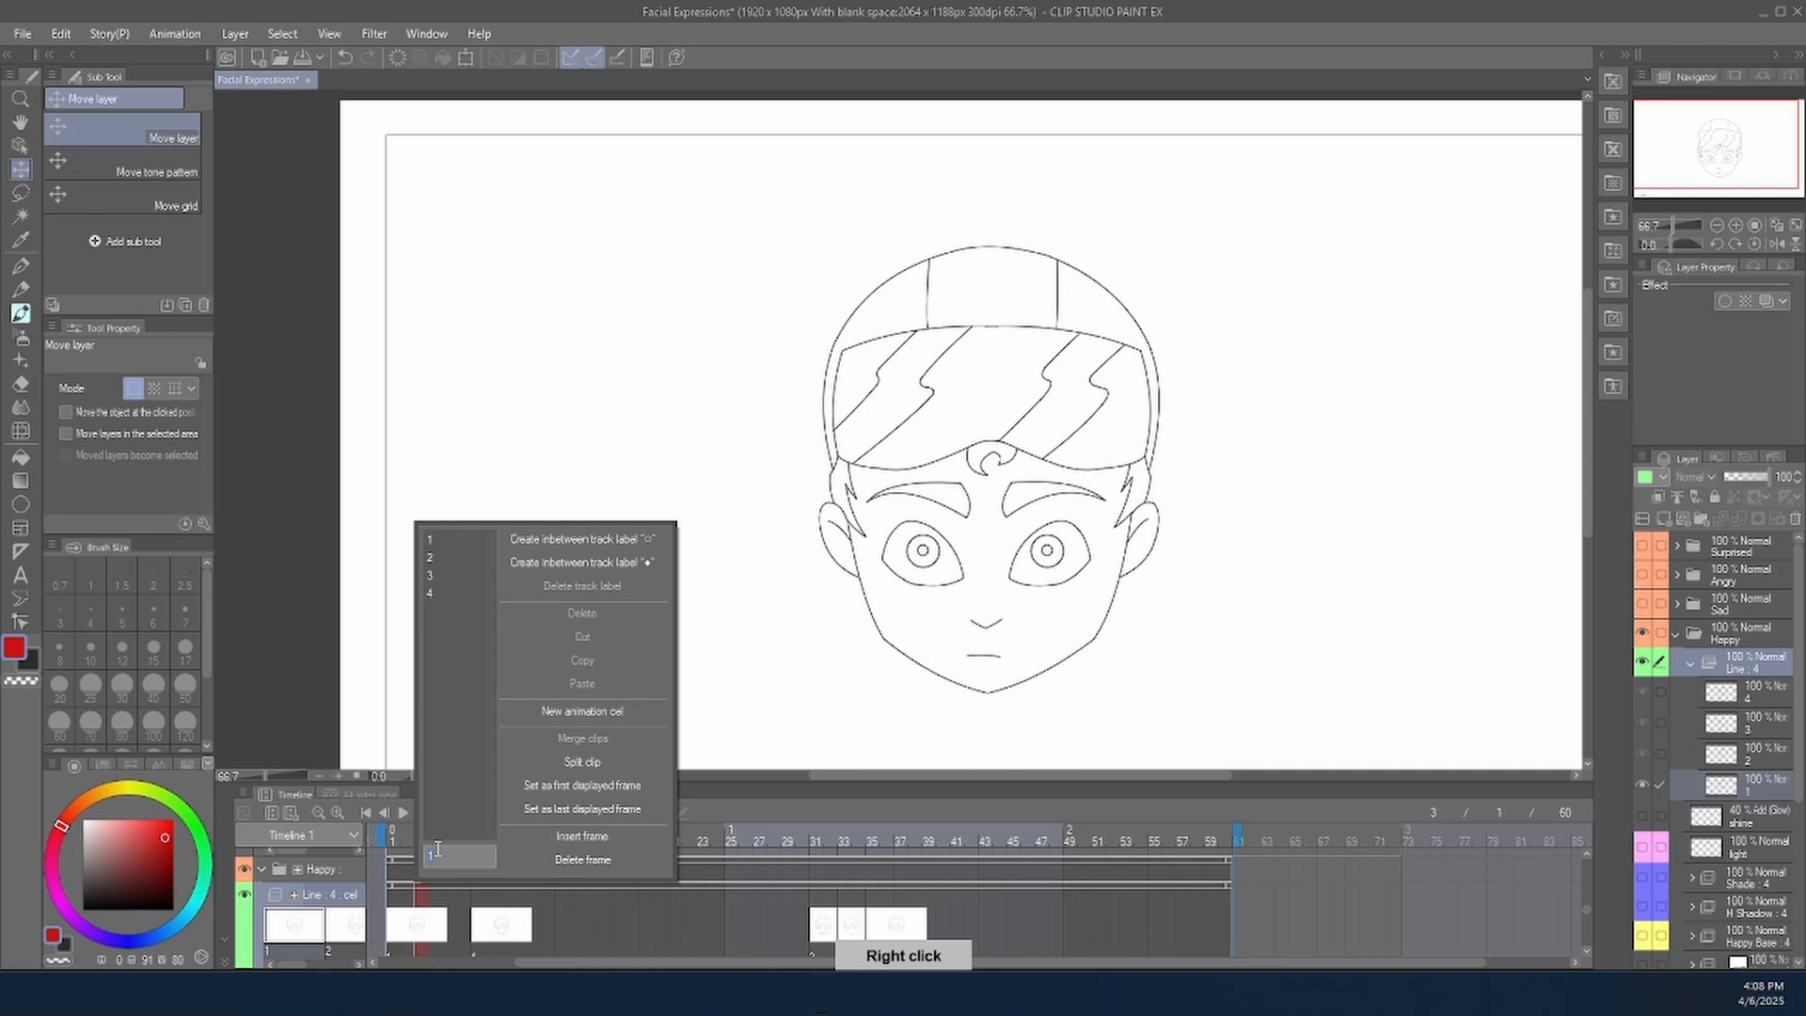
click(460, 556)
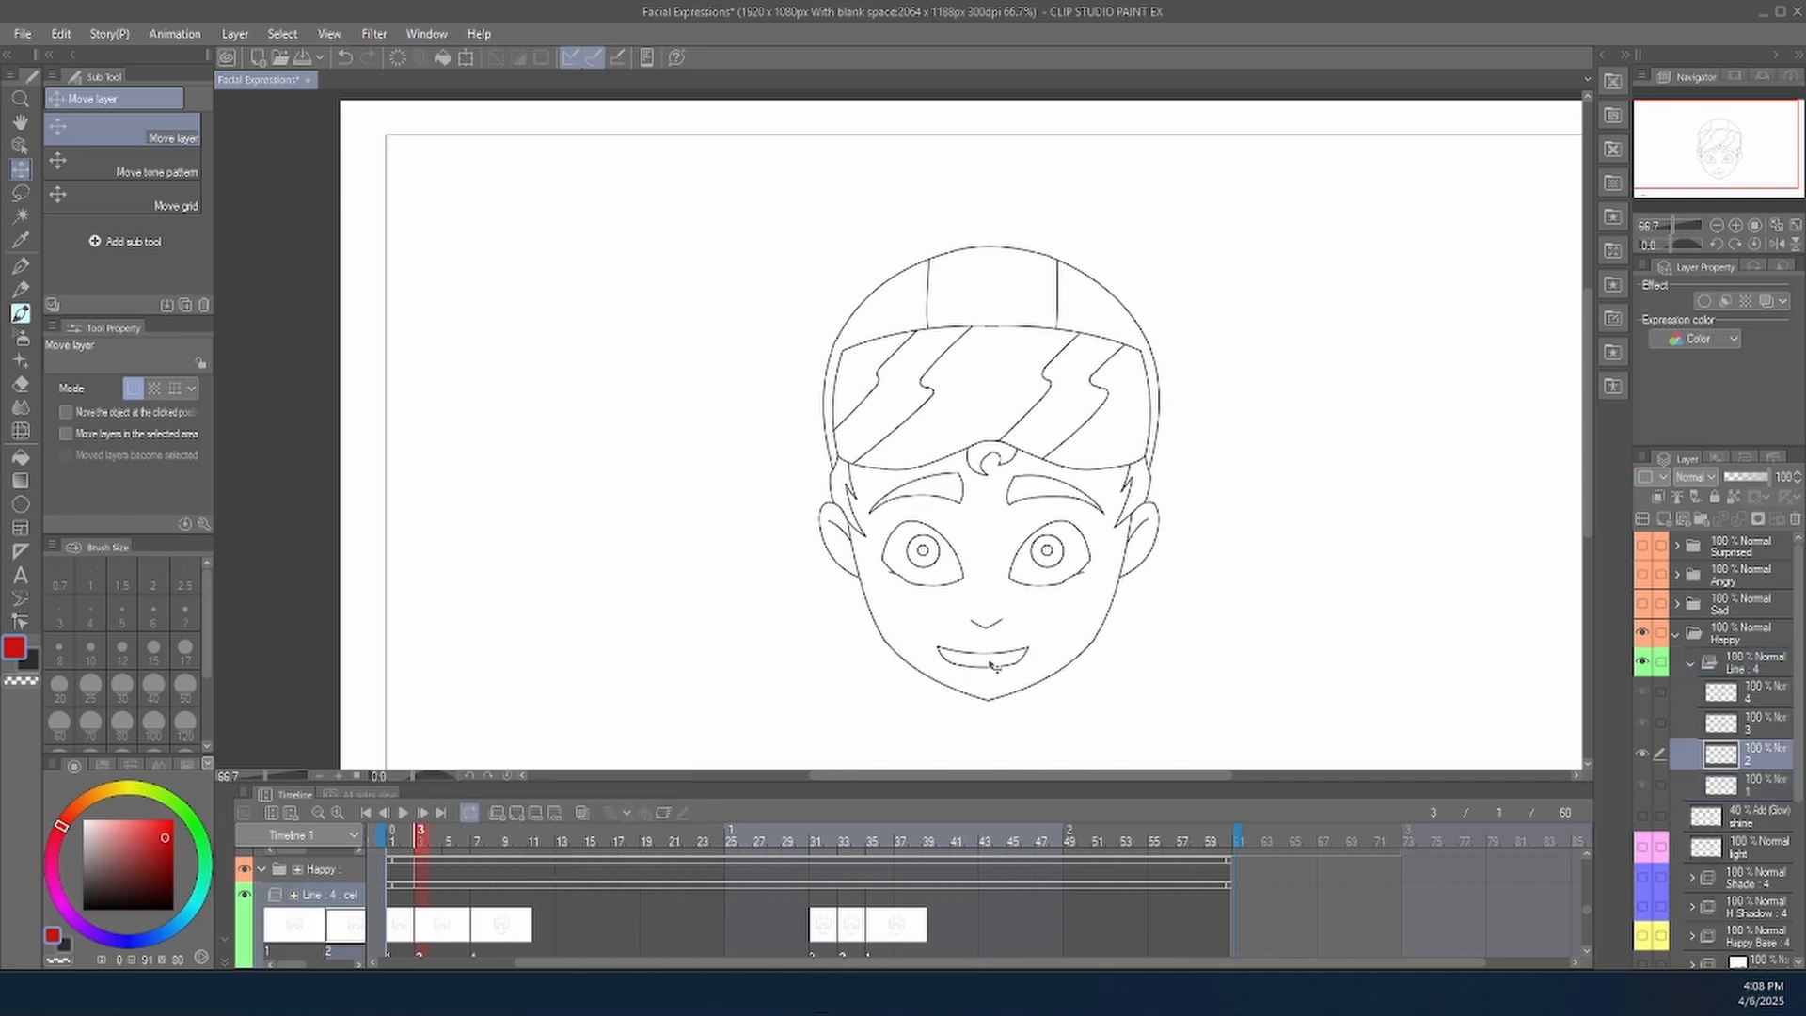
Flip repeatedly between cels 1 and 2 on the Line track to examine the change in expression.
click(395, 930)
click(420, 921)
click(396, 926)
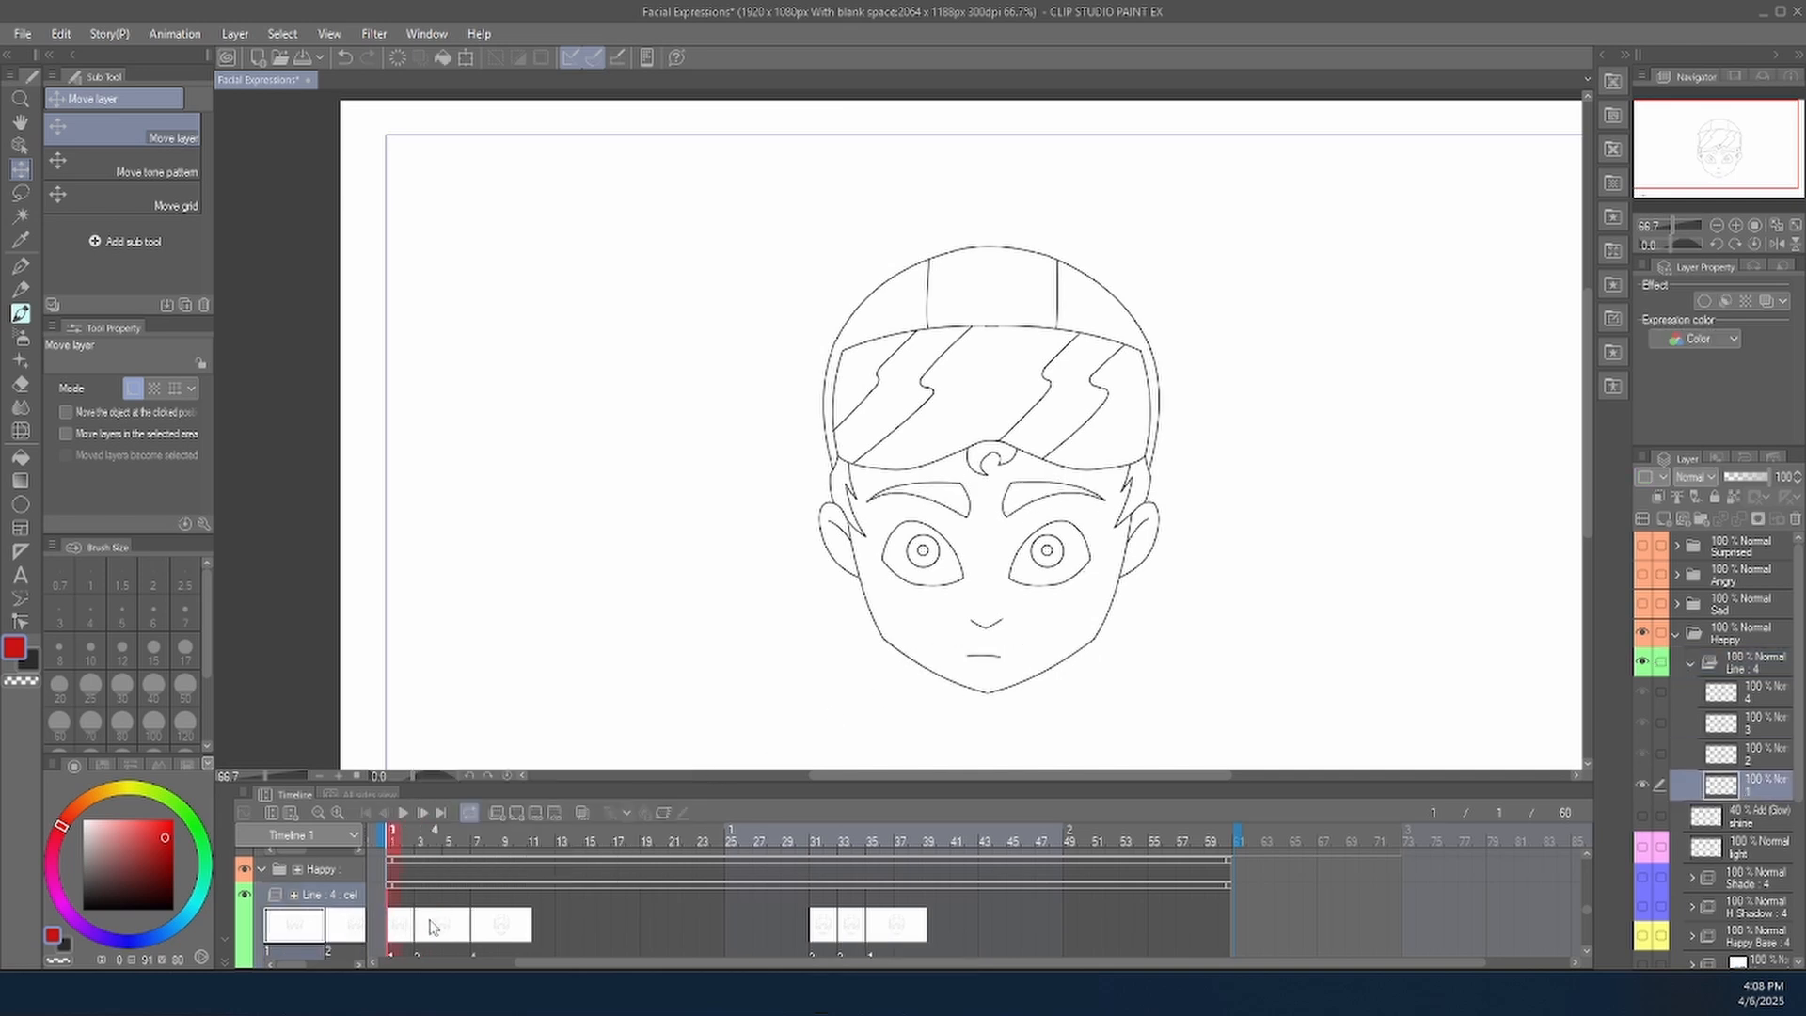
click(432, 926)
click(395, 931)
click(421, 931)
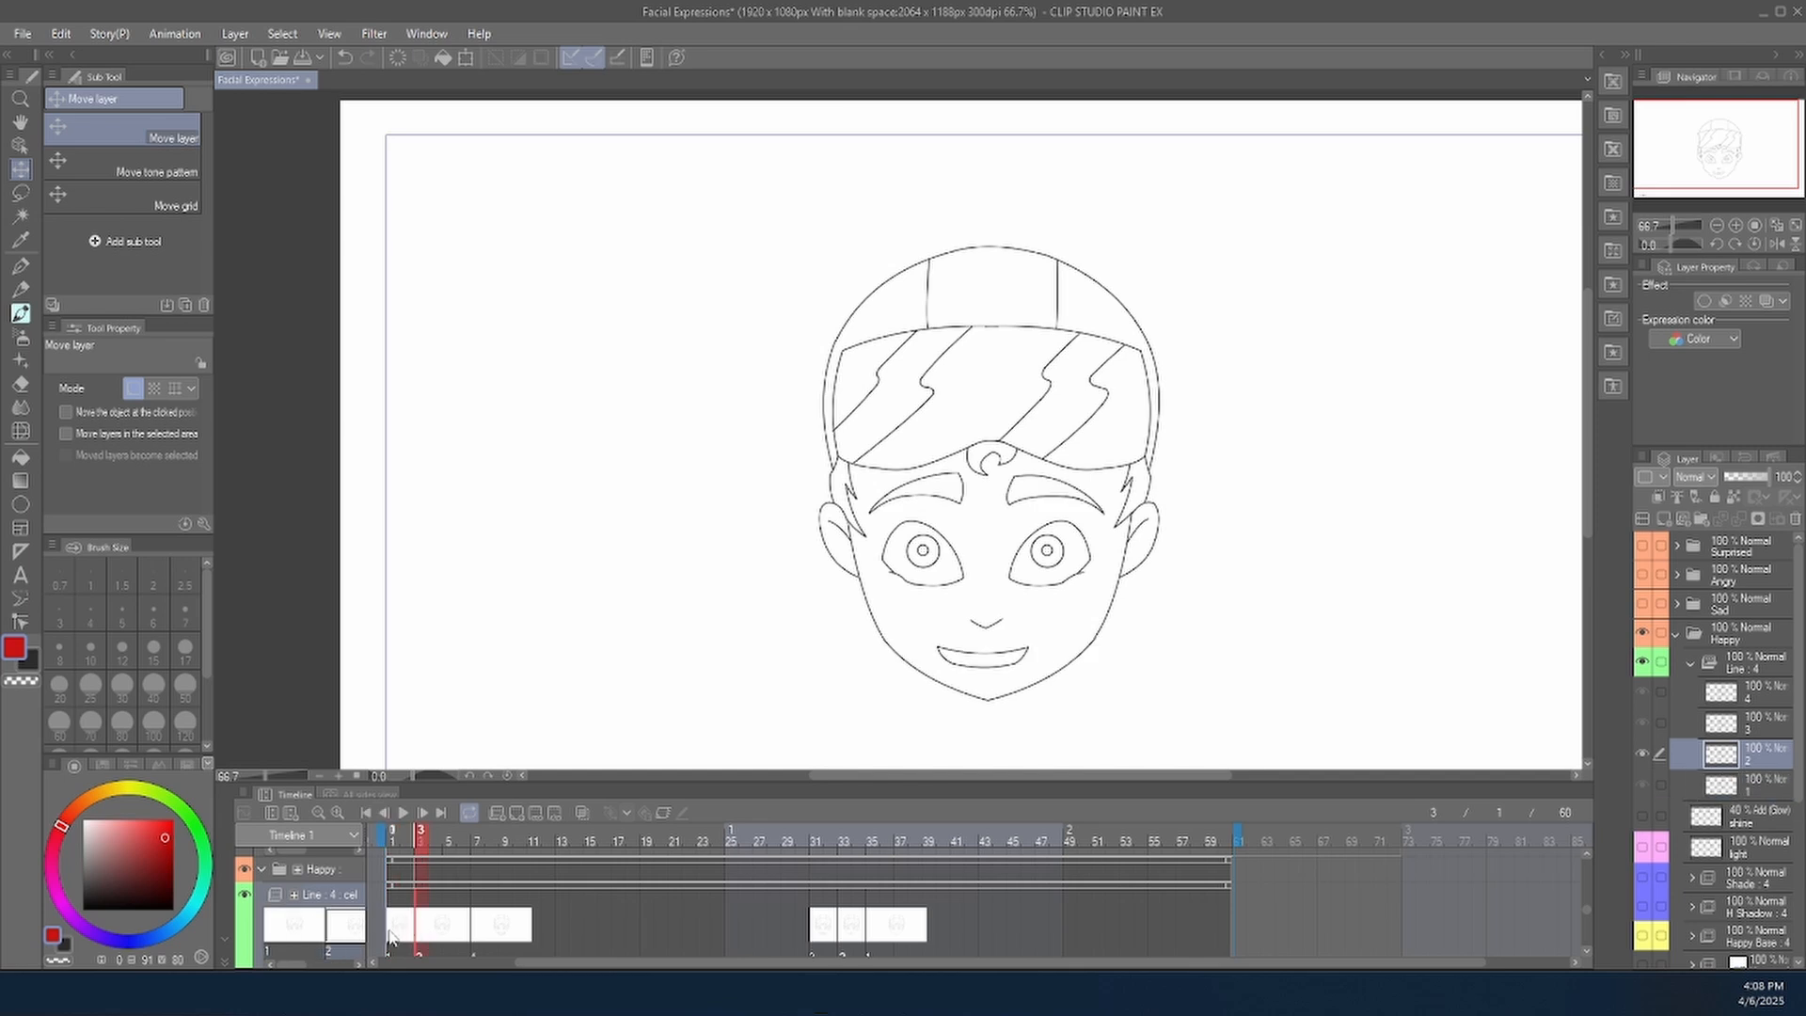
click(395, 930)
click(417, 929)
click(395, 931)
click(423, 931)
click(395, 931)
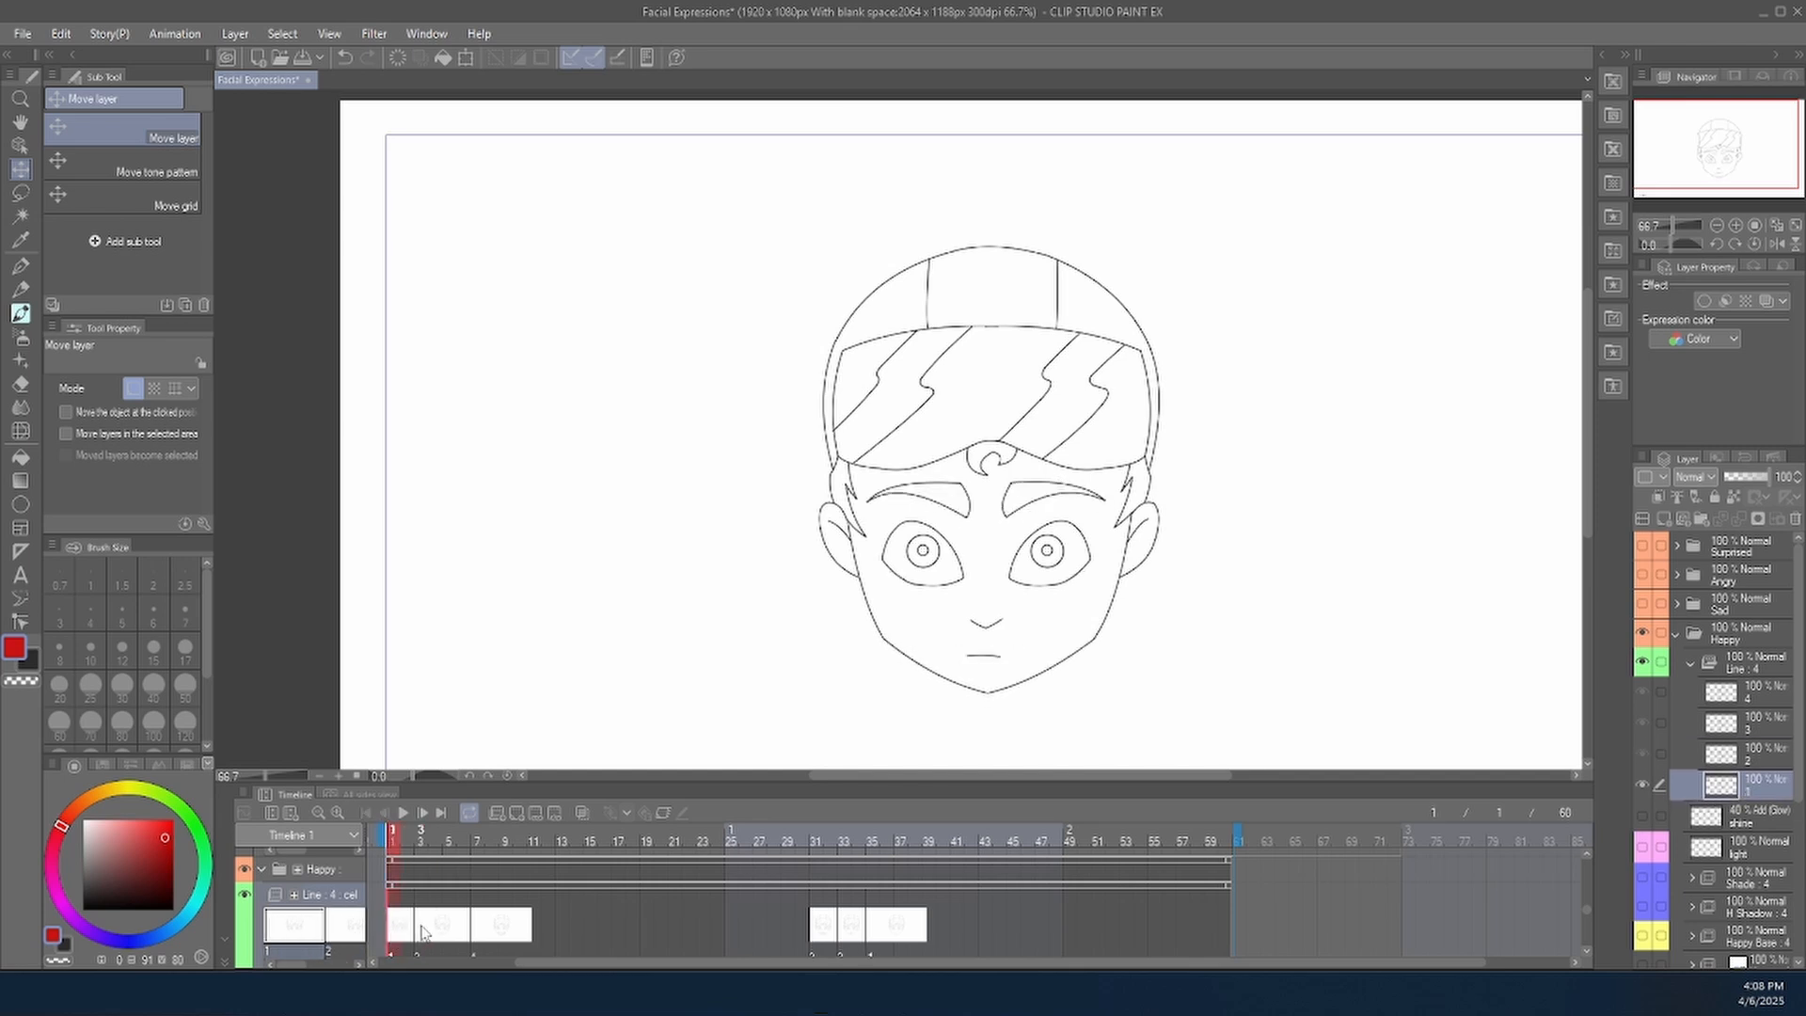
click(429, 932)
click(397, 932)
click(426, 931)
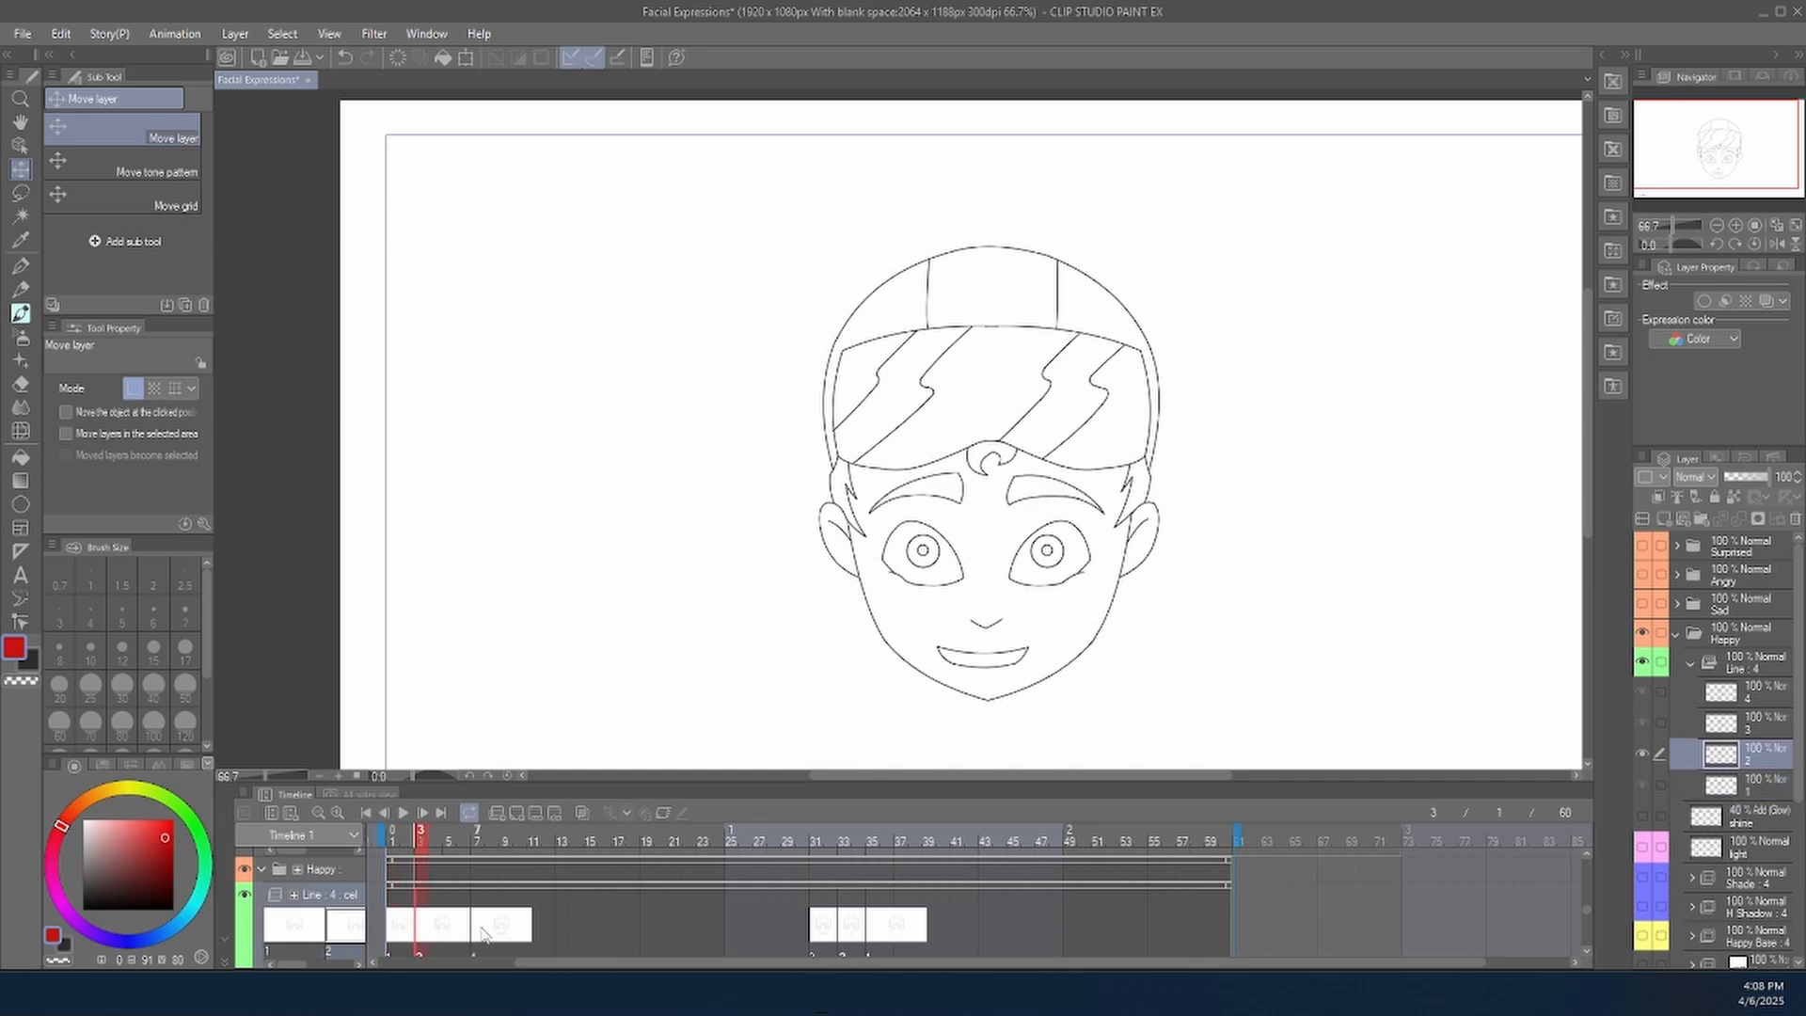
Assign cel 3 to frame 5 of the Line track.
click(446, 931)
right_click(445, 931)
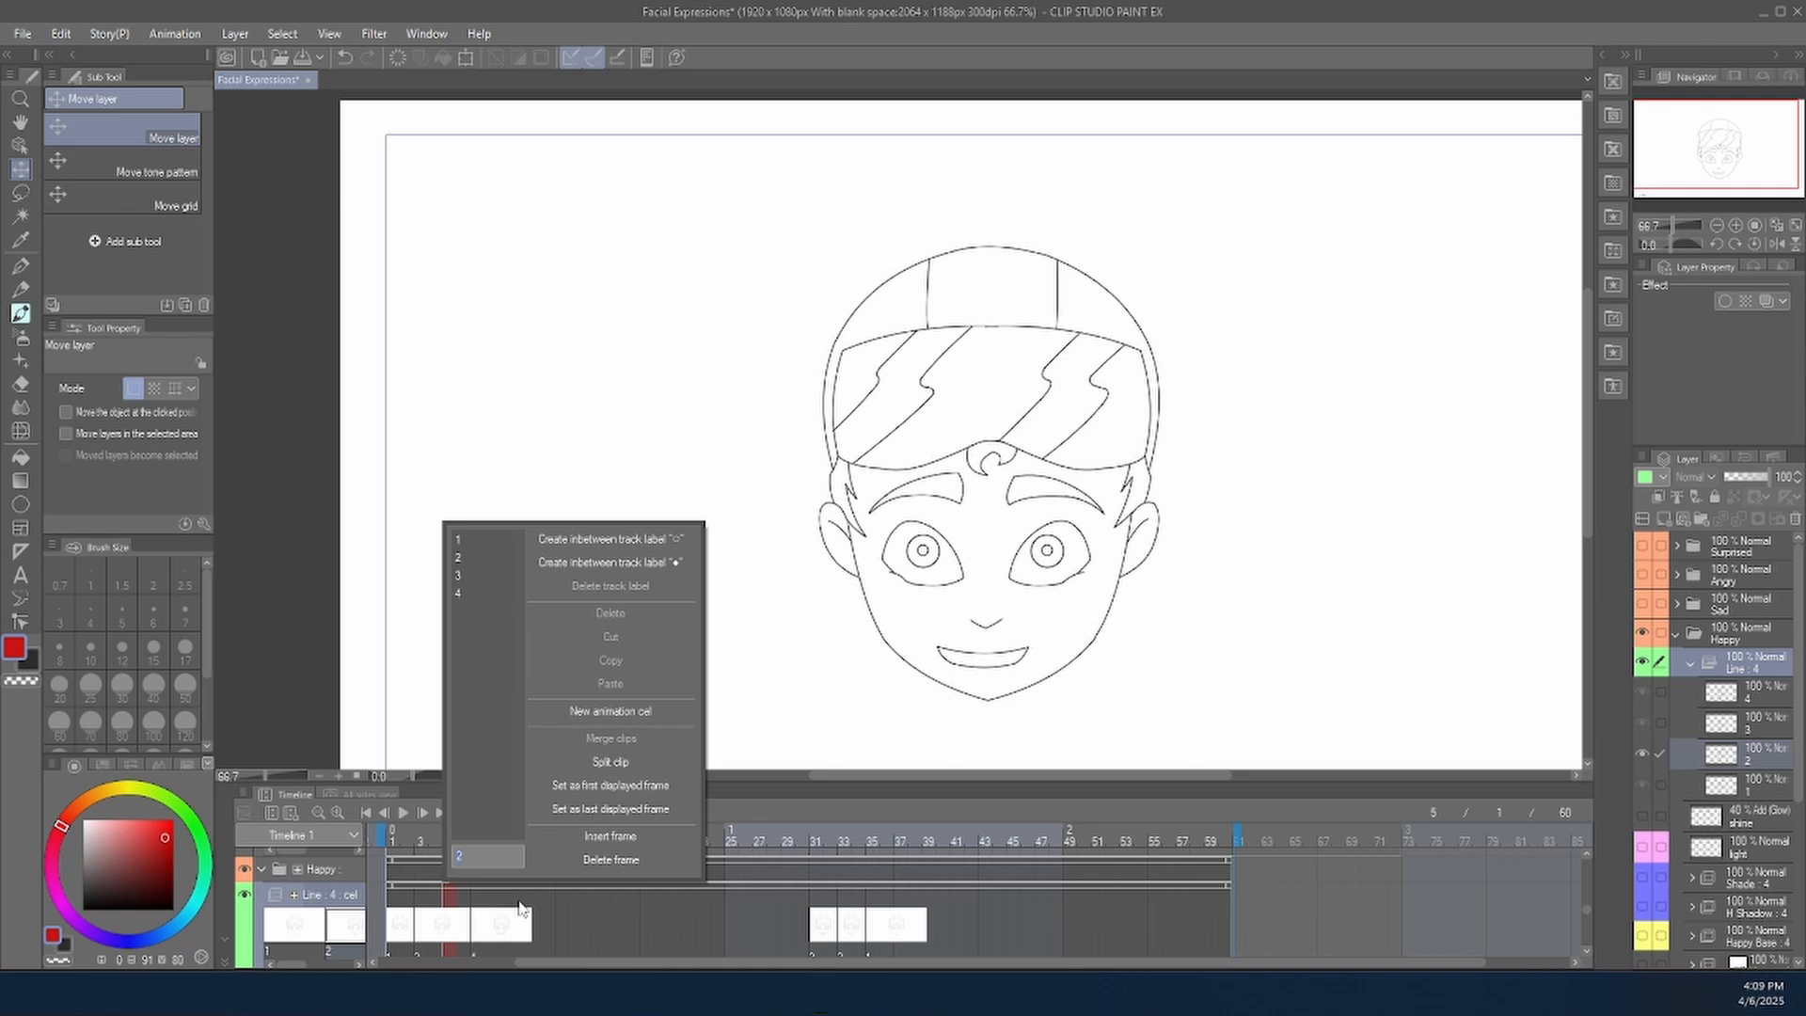
click(477, 580)
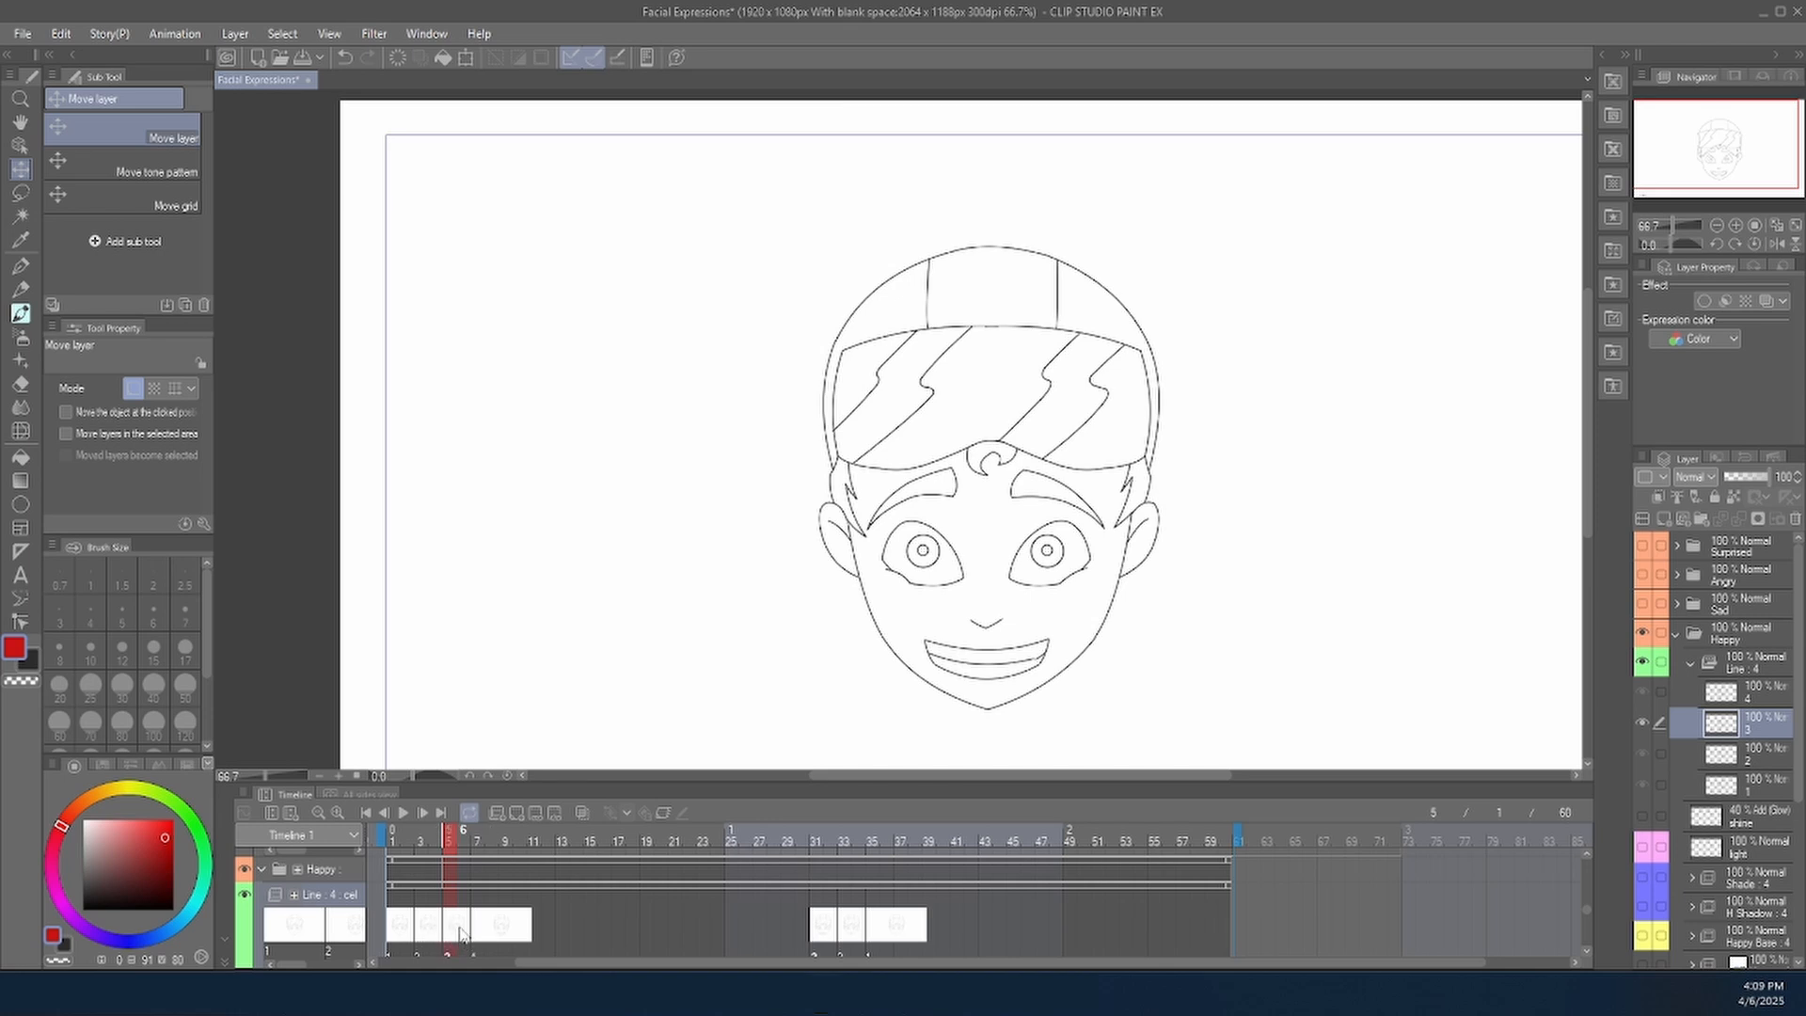
Flip between cels 2, 3 and 4 on the Line track to examine how the smile develops.
click(435, 930)
click(452, 927)
click(426, 923)
click(450, 928)
click(430, 927)
click(460, 928)
click(436, 931)
click(458, 933)
click(428, 931)
click(459, 934)
click(473, 934)
click(466, 933)
click(496, 927)
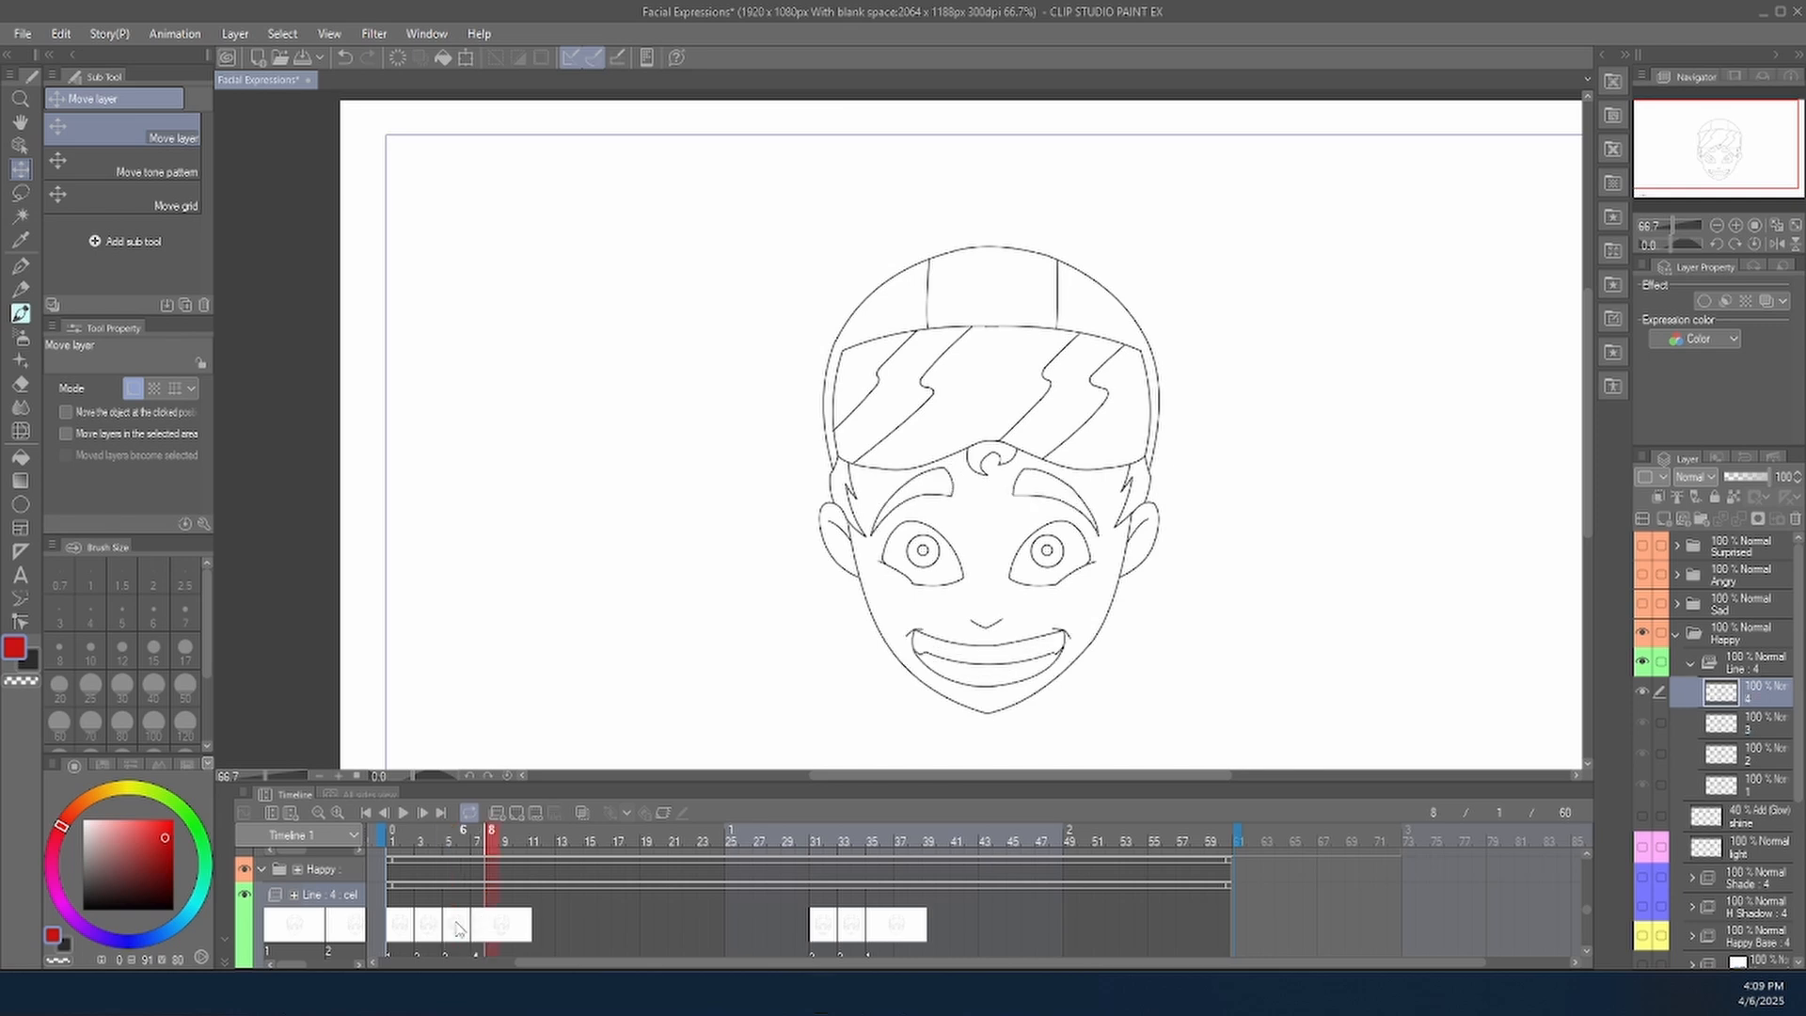
click(458, 927)
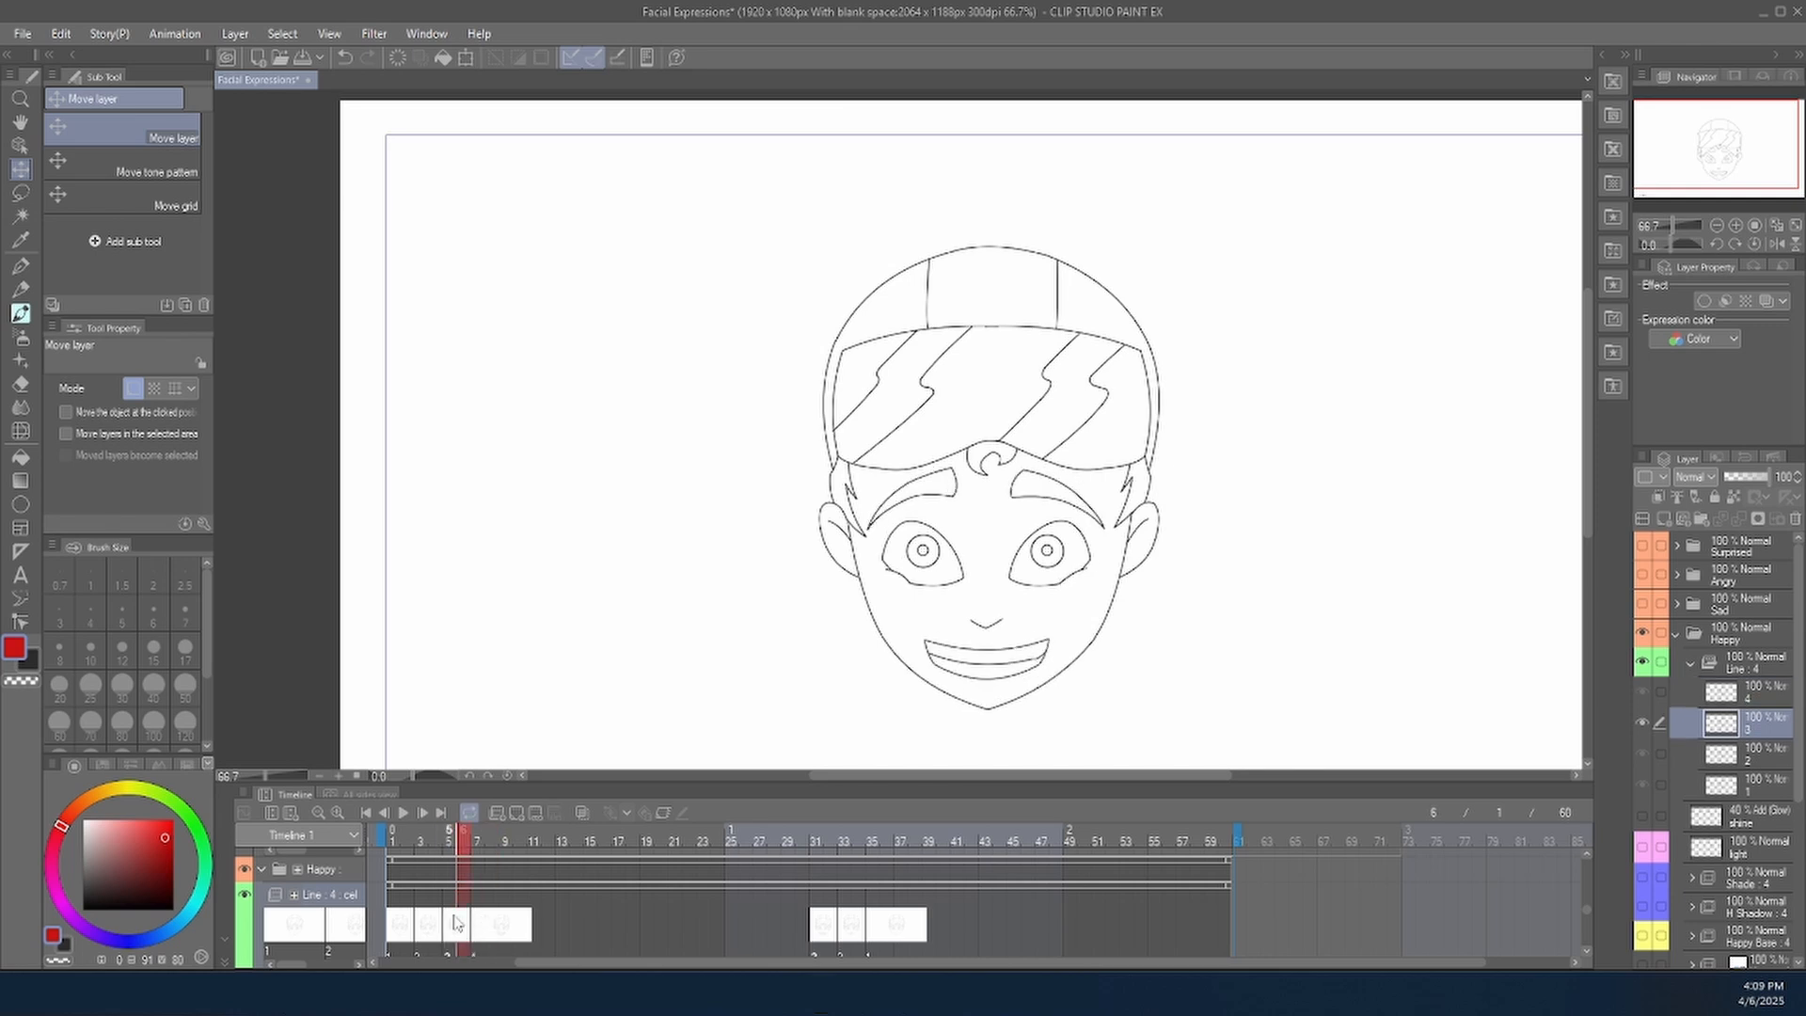
Flip between cels 3 and 4 on the Line track, stepping back to cel 1, to examine the inbetween and the full smile.
click(480, 922)
click(458, 930)
click(482, 931)
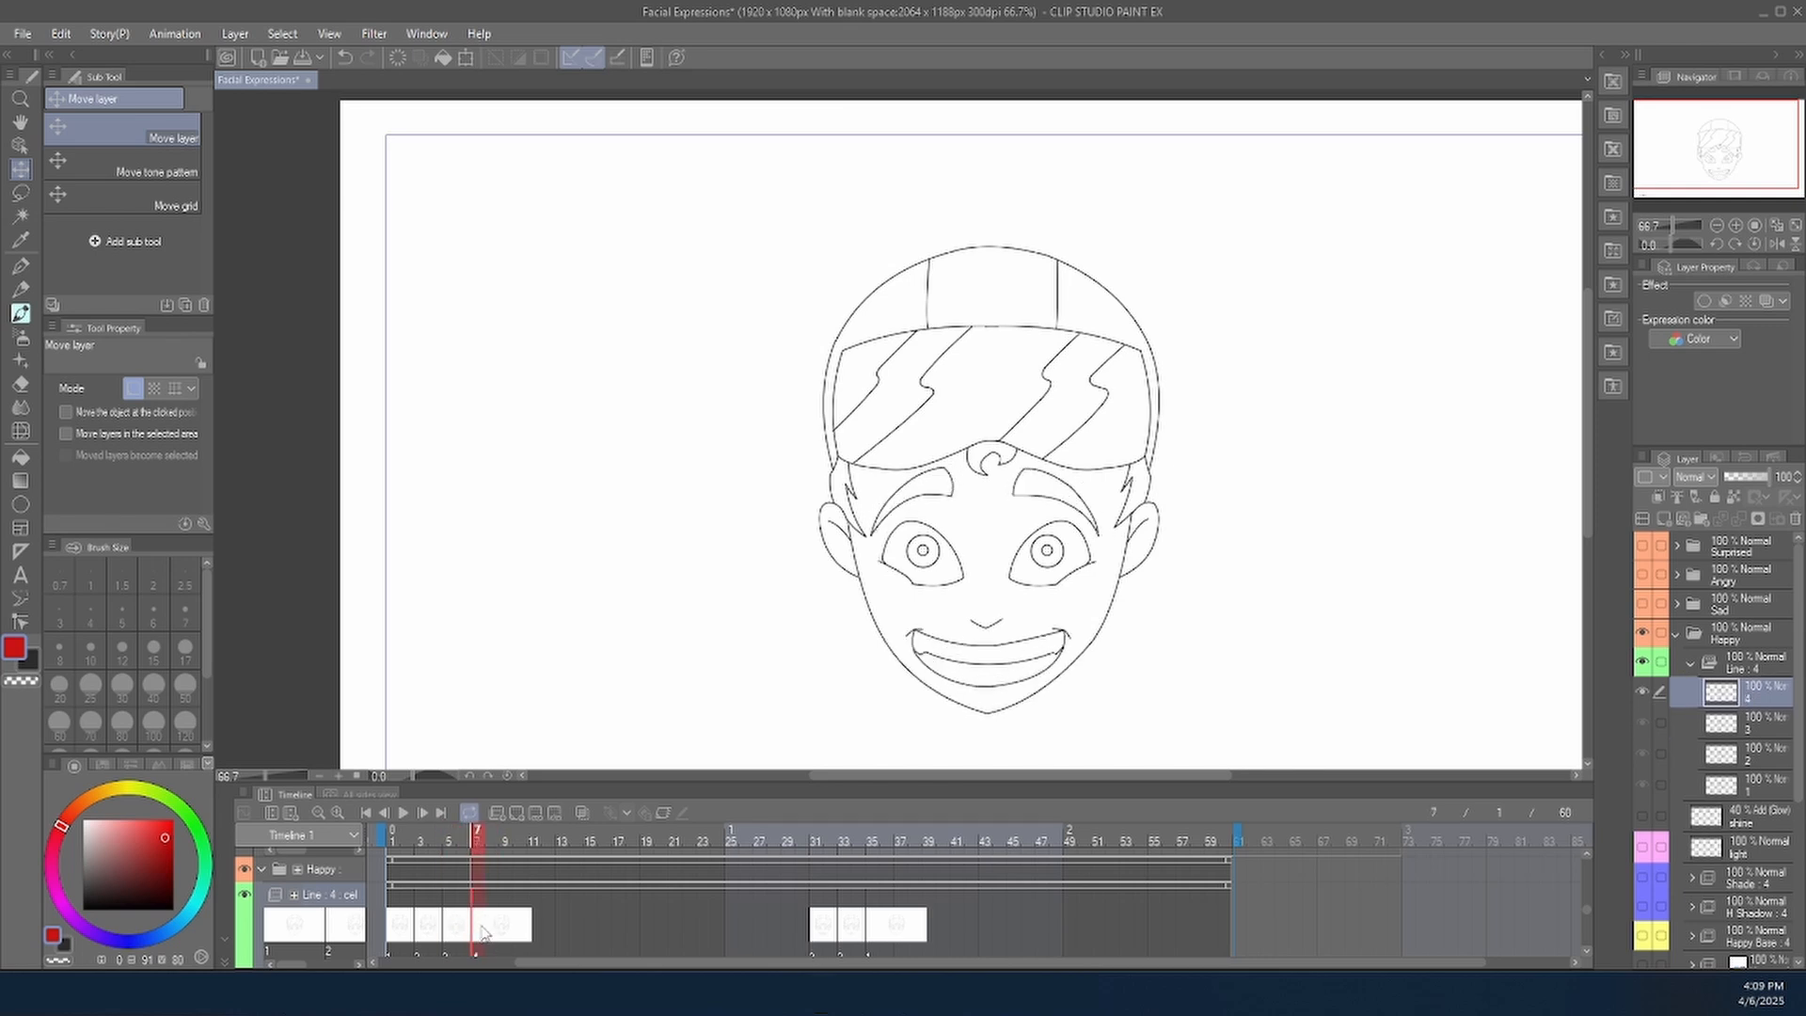
click(462, 924)
click(428, 922)
click(397, 922)
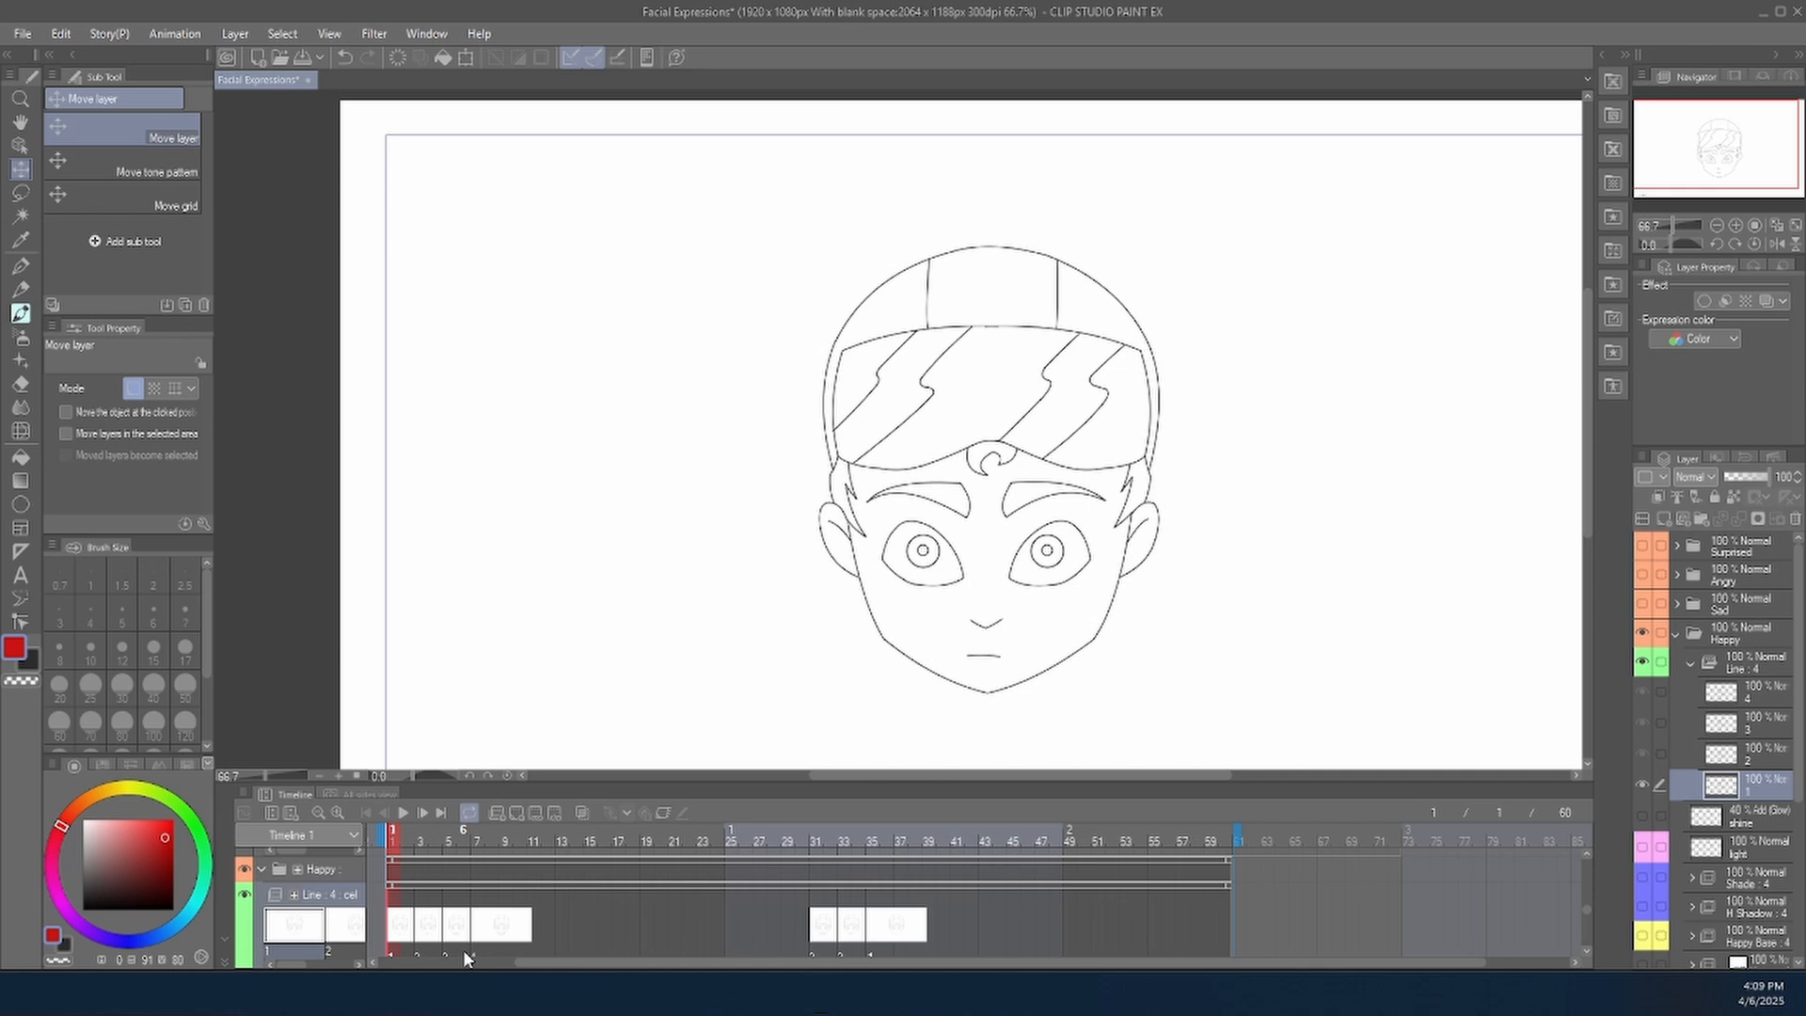
Flip through the second group of cels at frames 31, 33 and 35 of the Line track to examine the return to neutral.
click(813, 938)
click(848, 935)
click(876, 928)
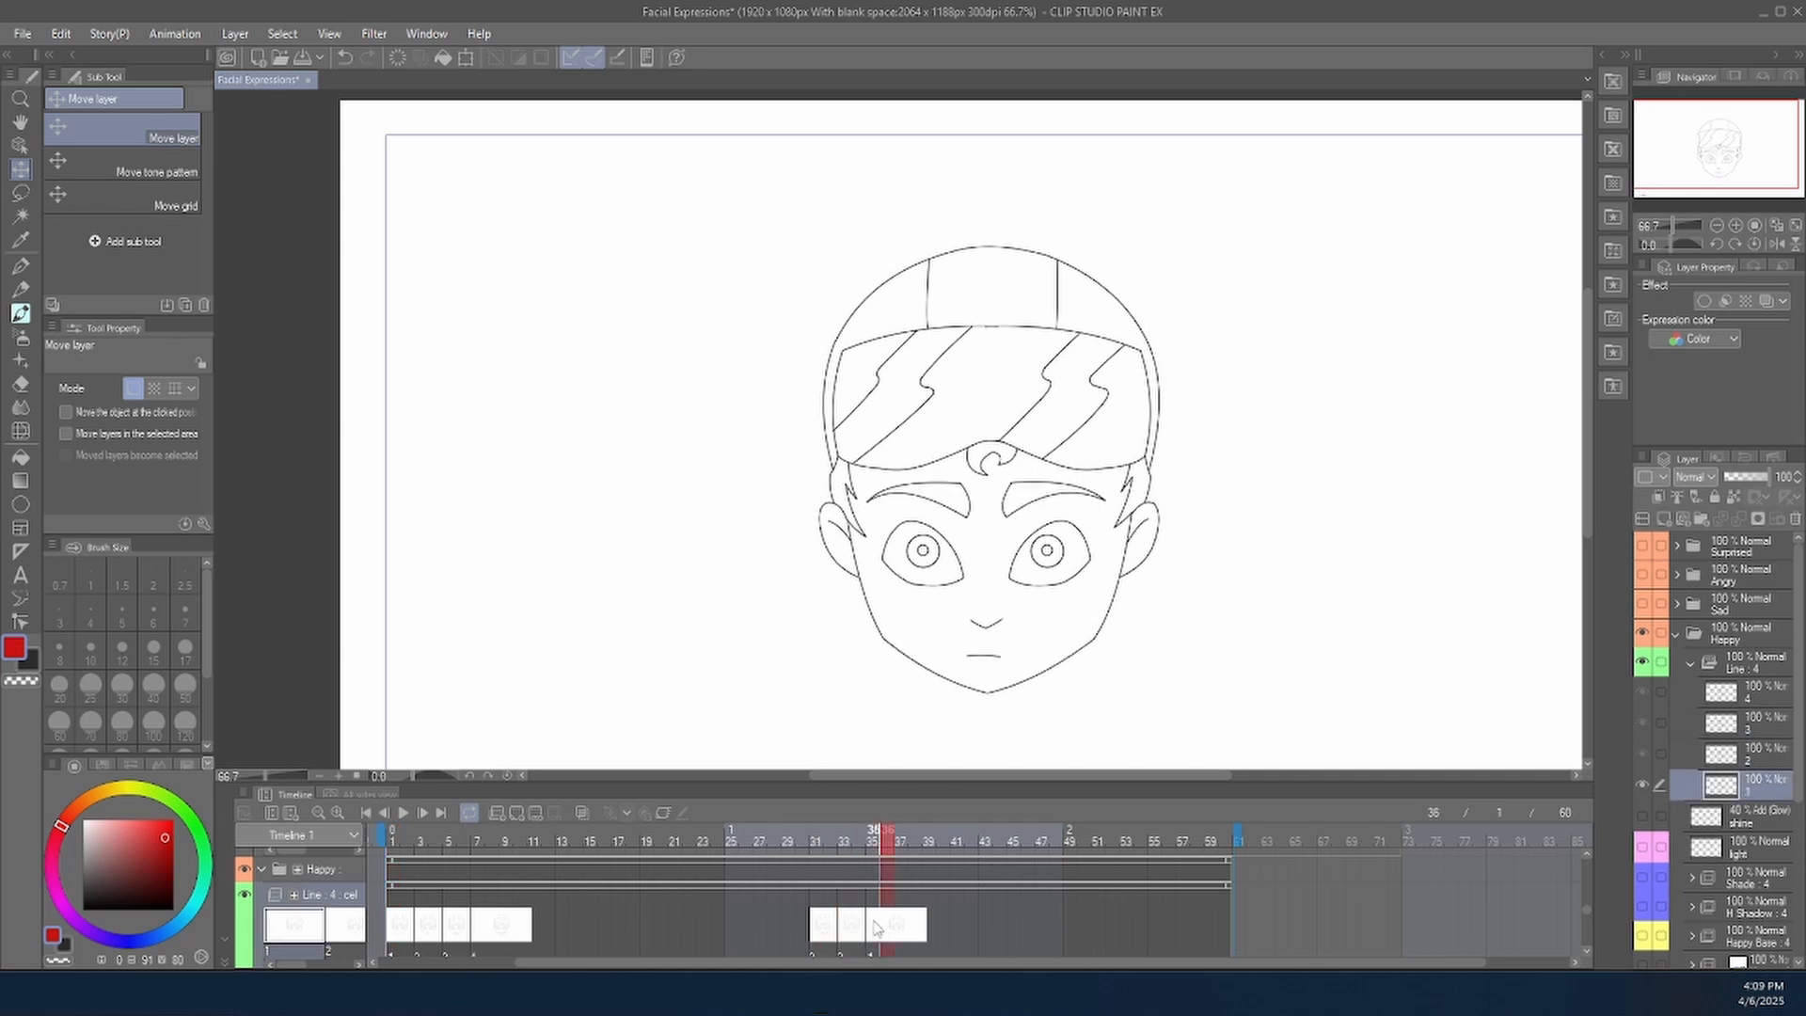
click(848, 935)
click(815, 938)
click(849, 936)
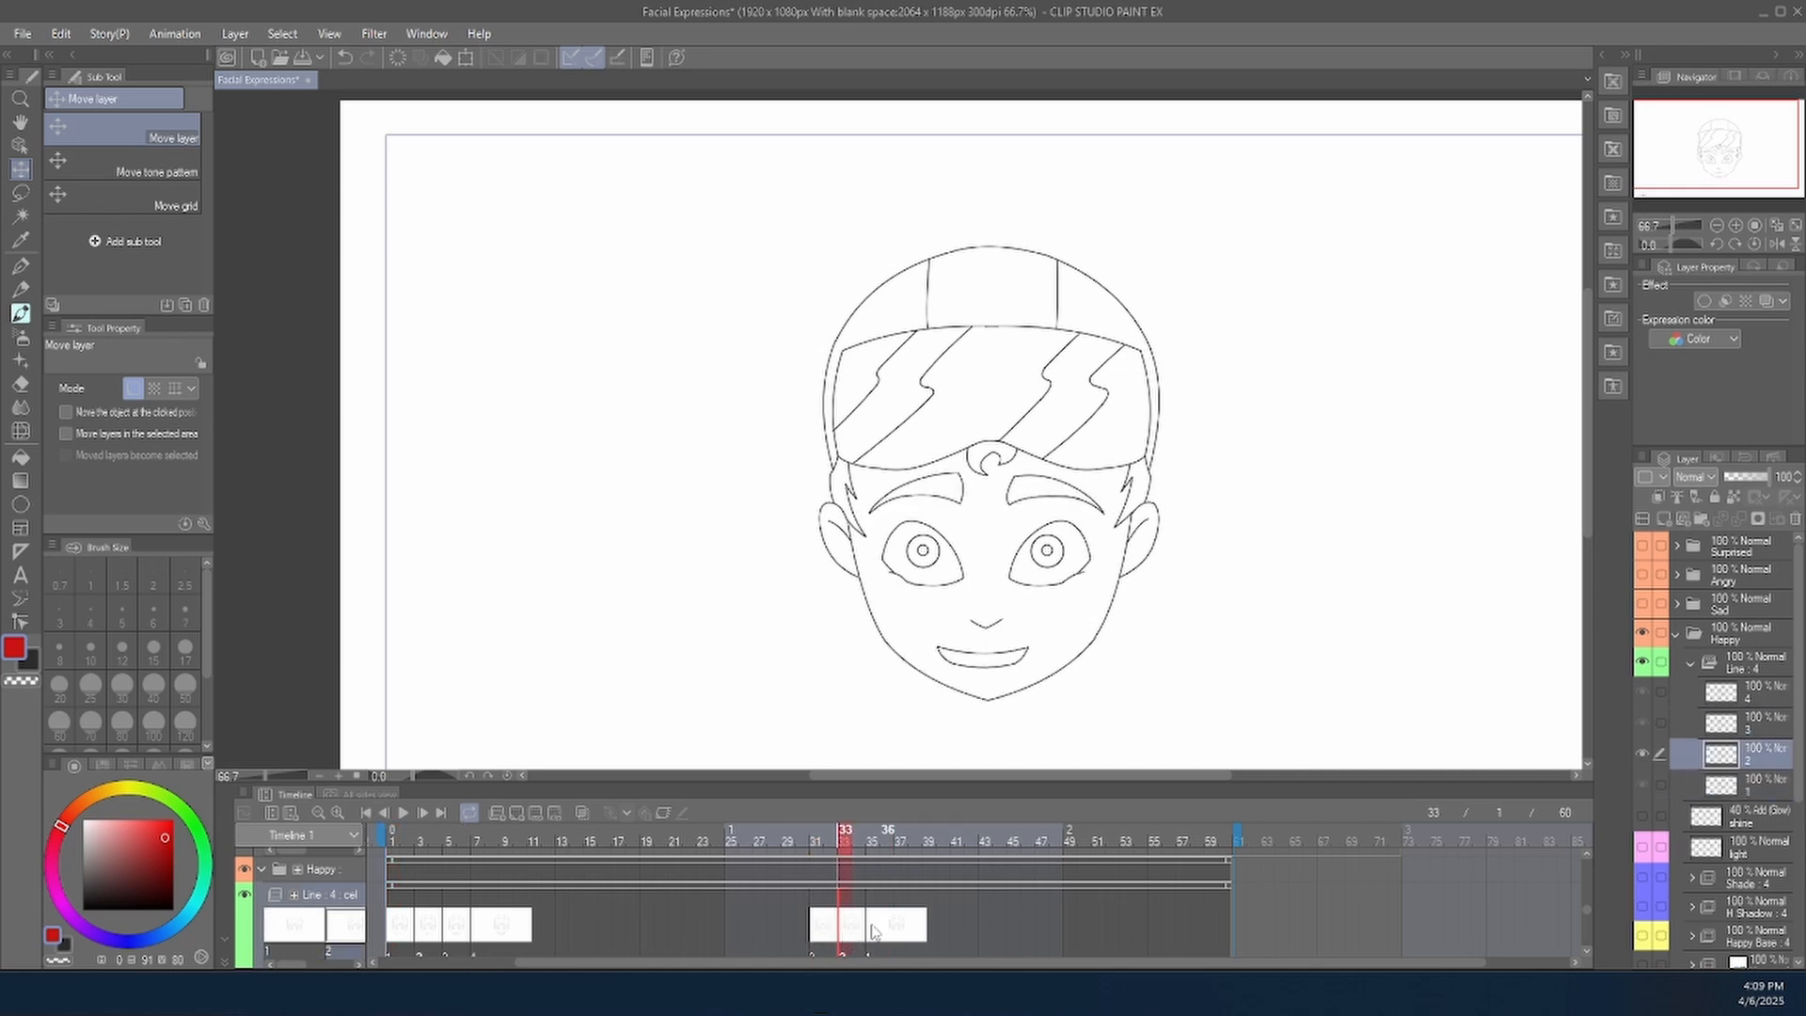
click(874, 931)
Play the happy line animation from frame 1, stop it and return to the first frame.
click(396, 921)
click(400, 815)
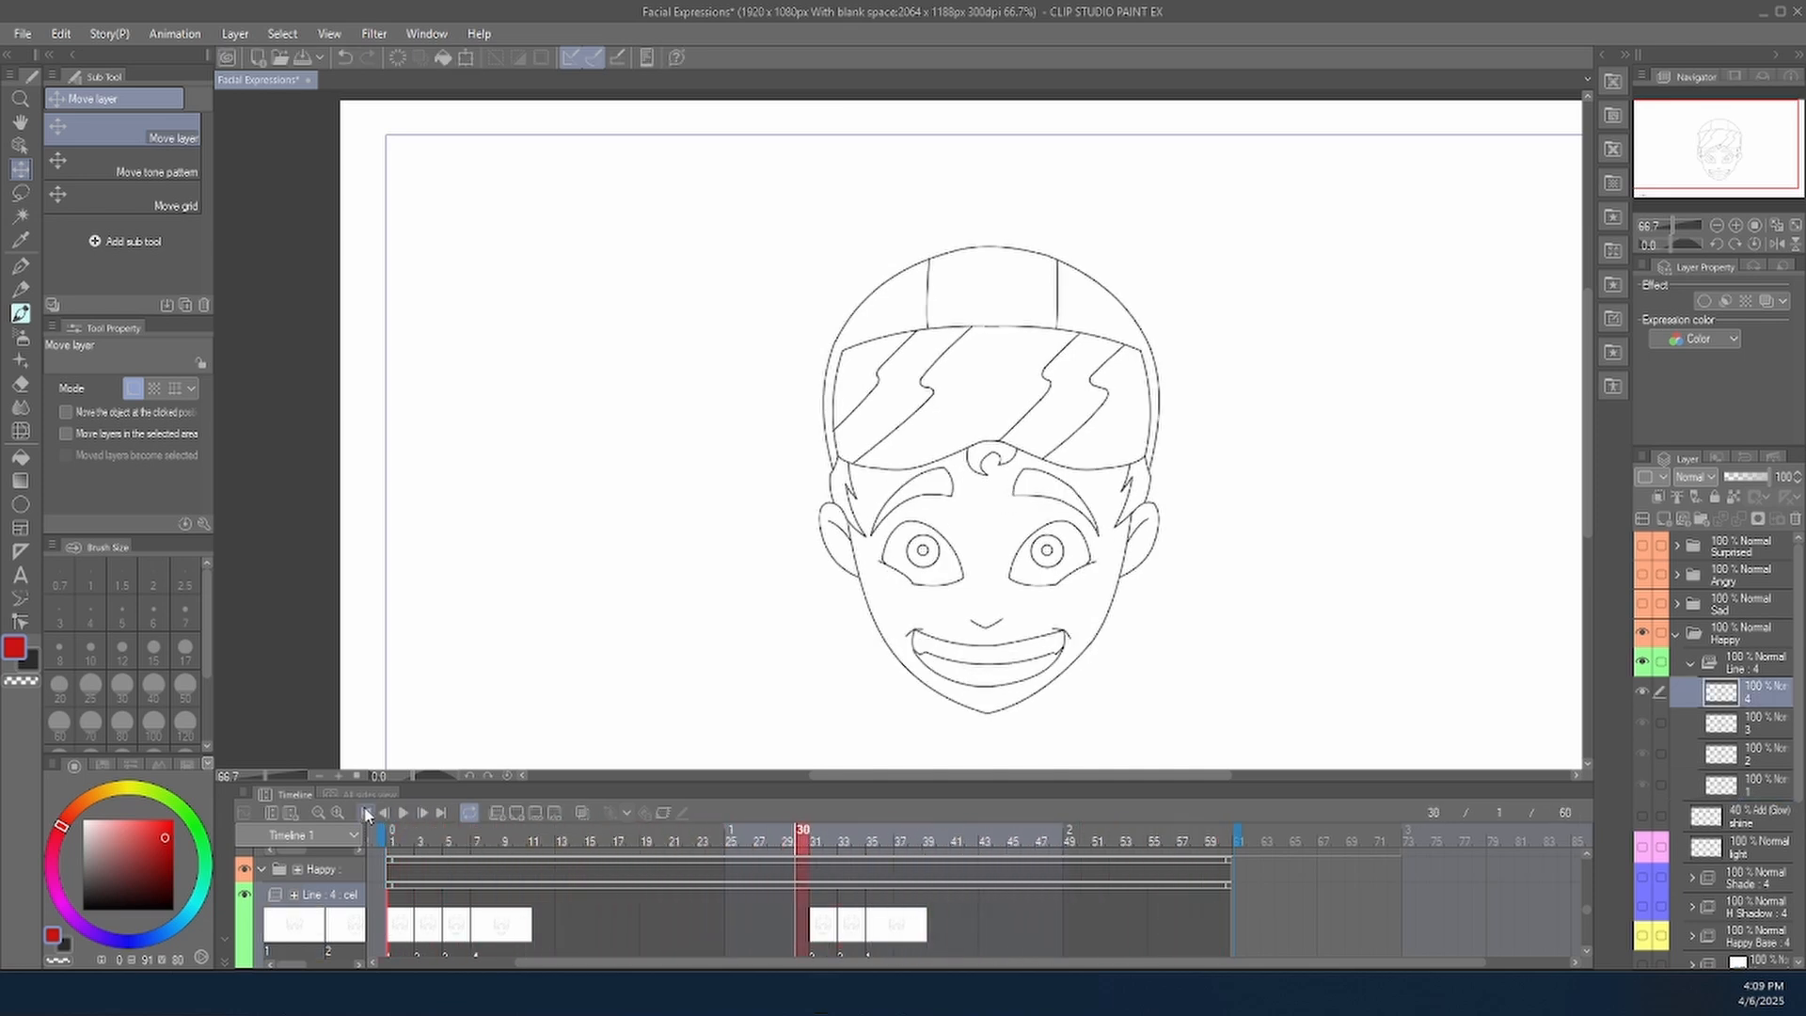
click(402, 813)
click(366, 813)
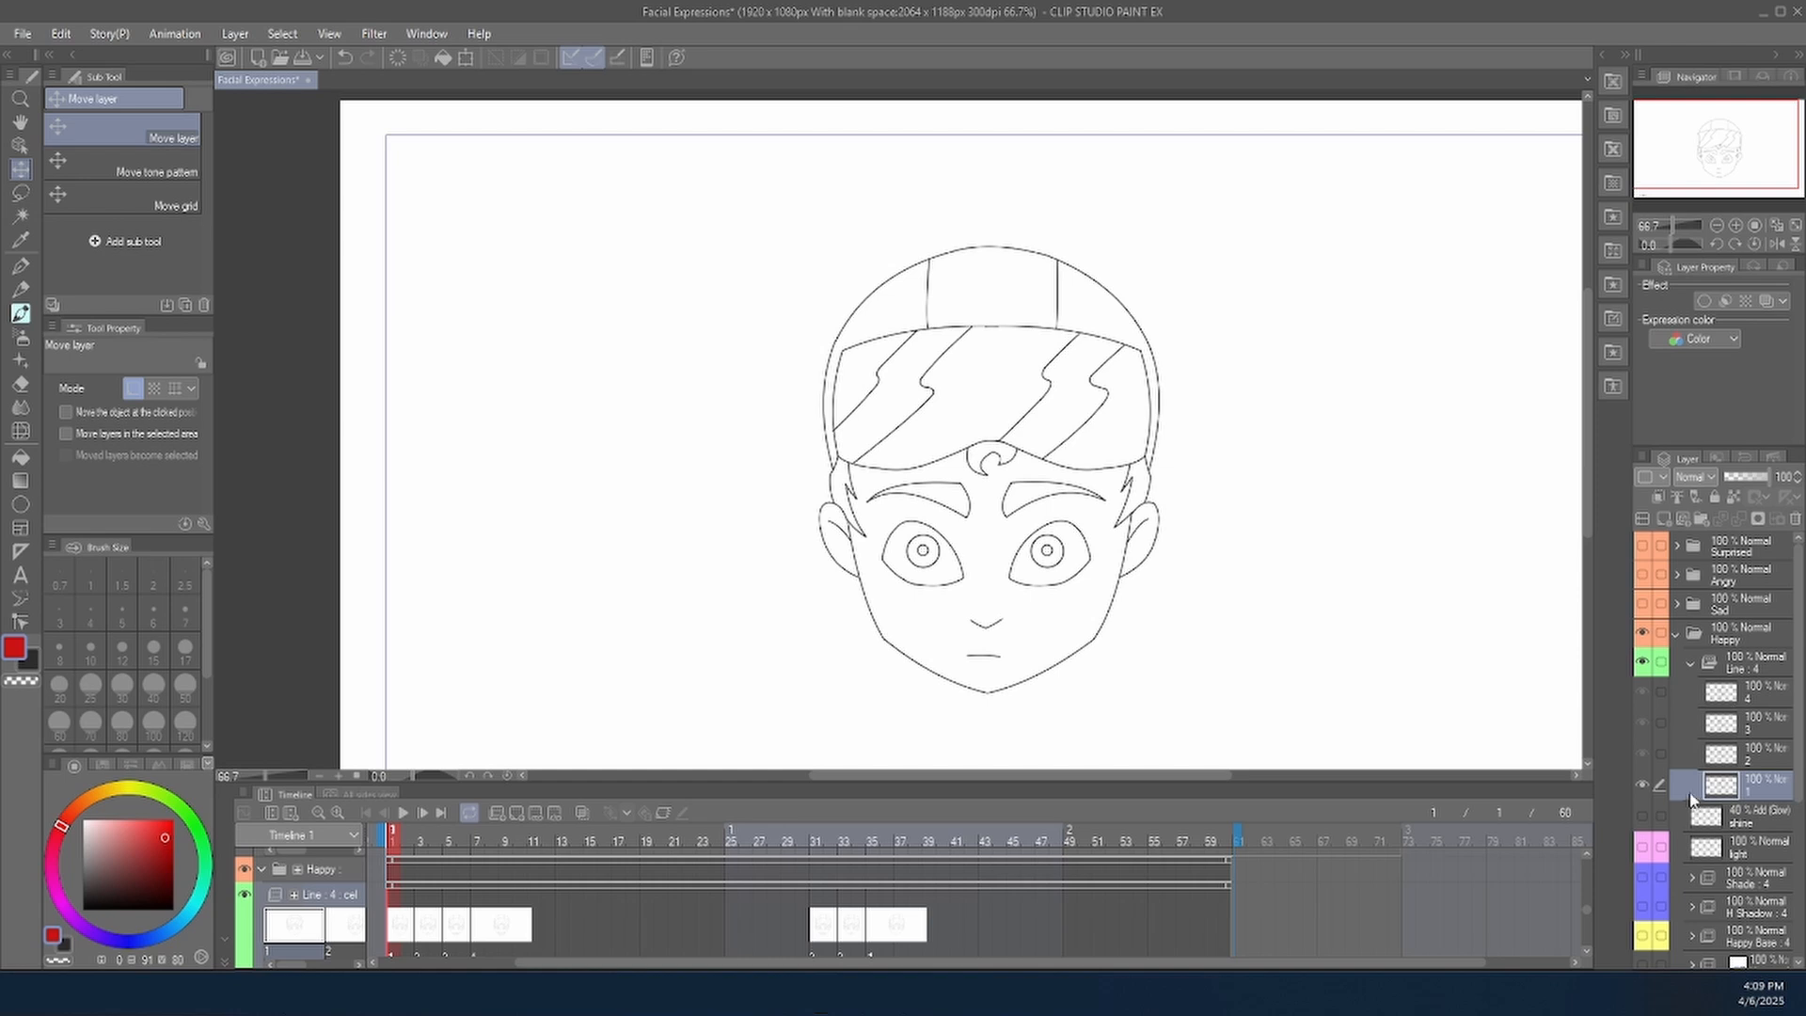
Show the colour and shading layers in the Happy folder, collapse the folder and fit the canvas to the view.
click(1690, 662)
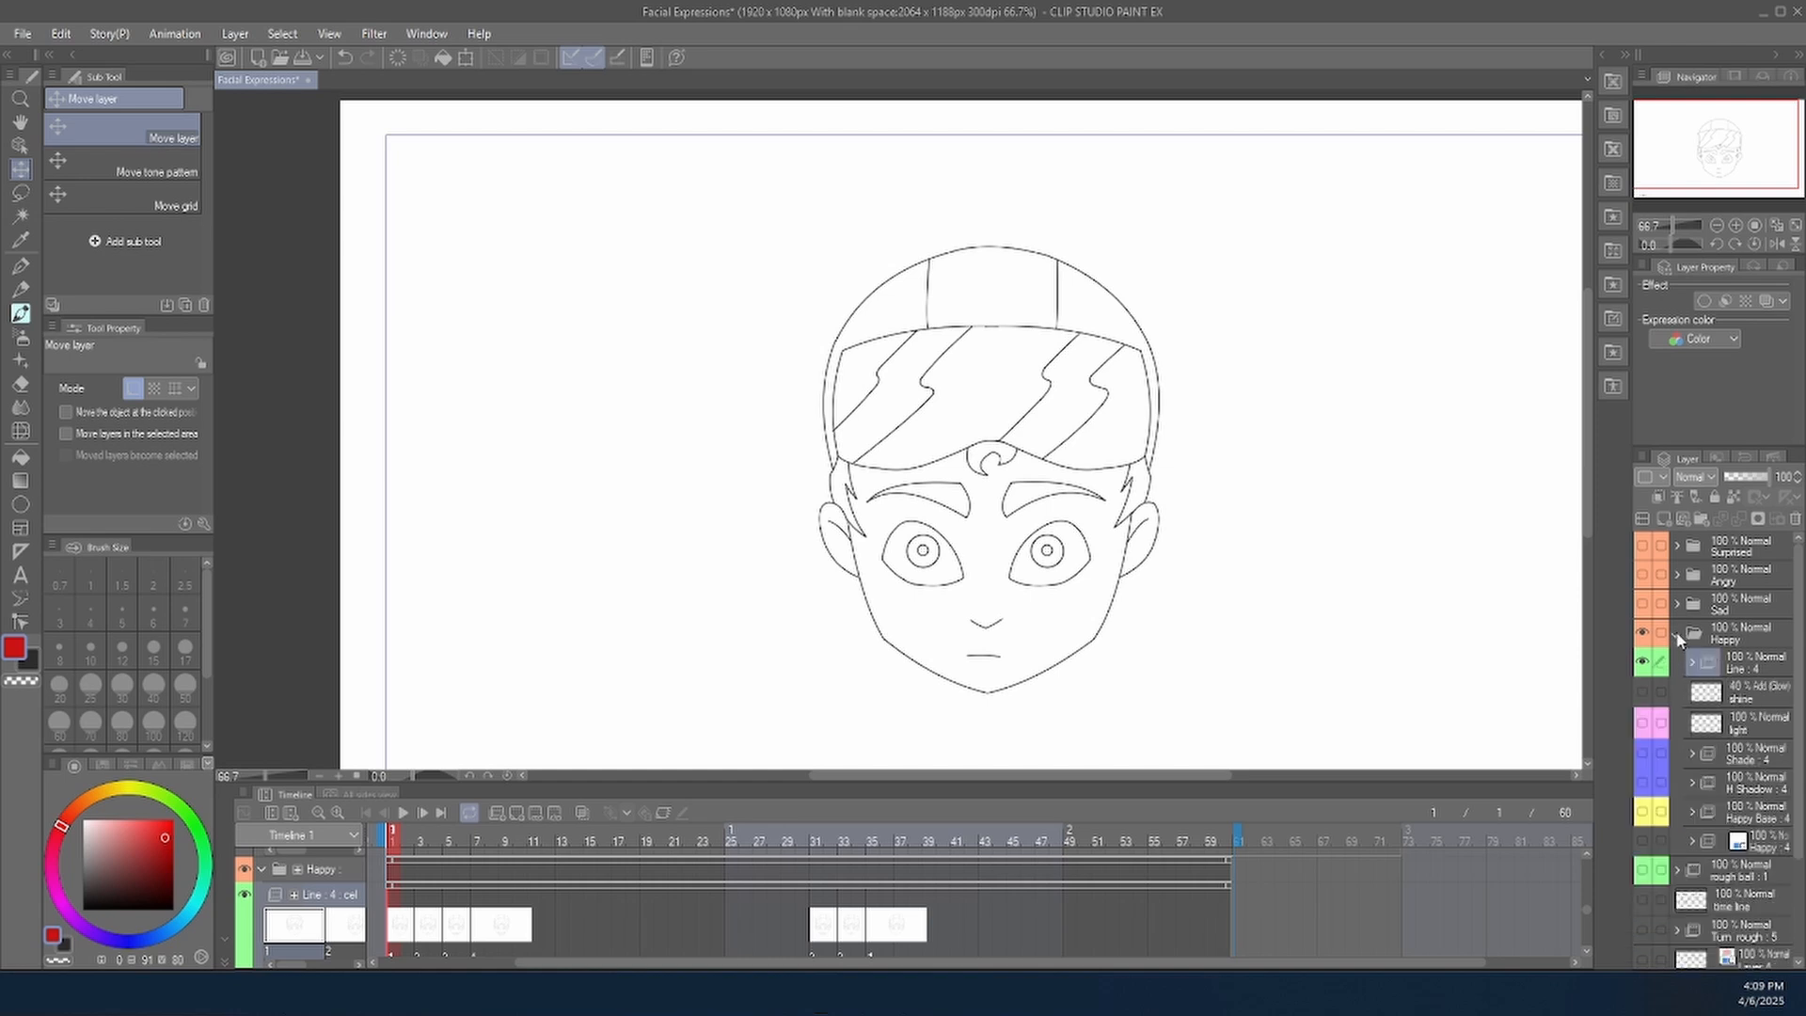
click(1684, 629)
drag(1647, 731, 1643, 811)
click(1675, 634)
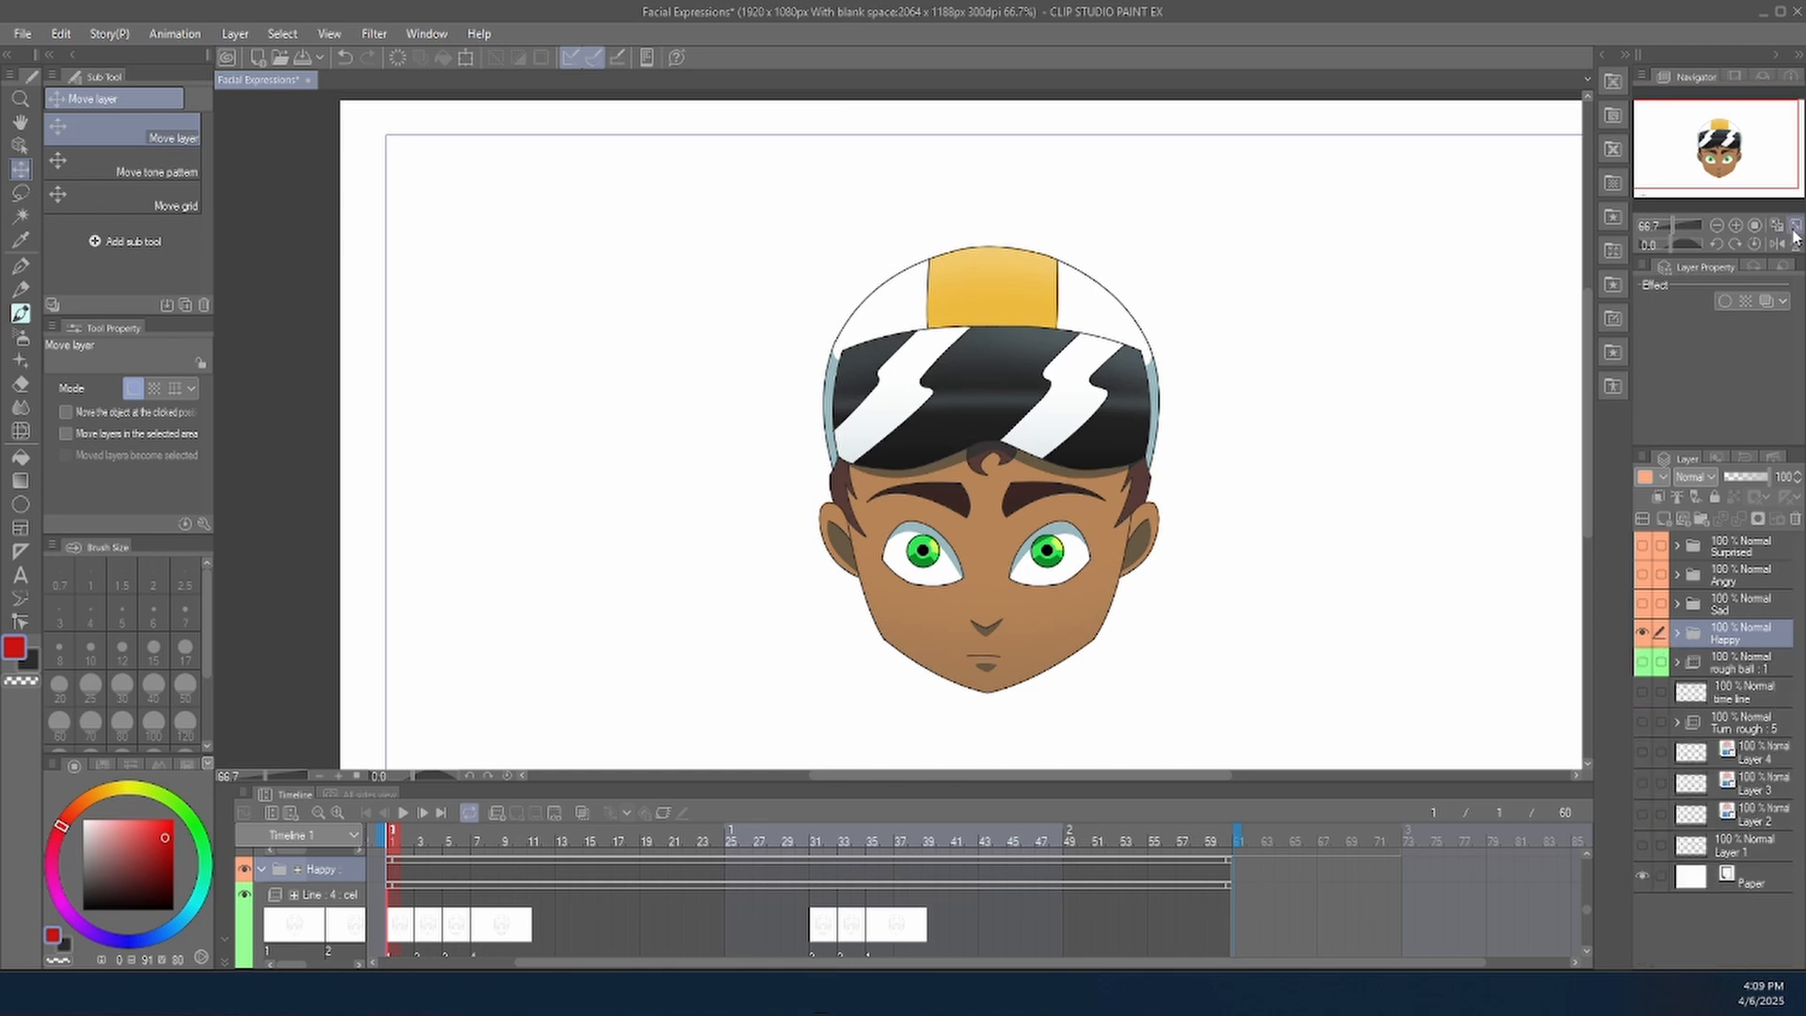
click(1792, 227)
Replace the Happy folder with the Sad folder on the canvas, play the sad expression and rewind to the start.
click(1642, 632)
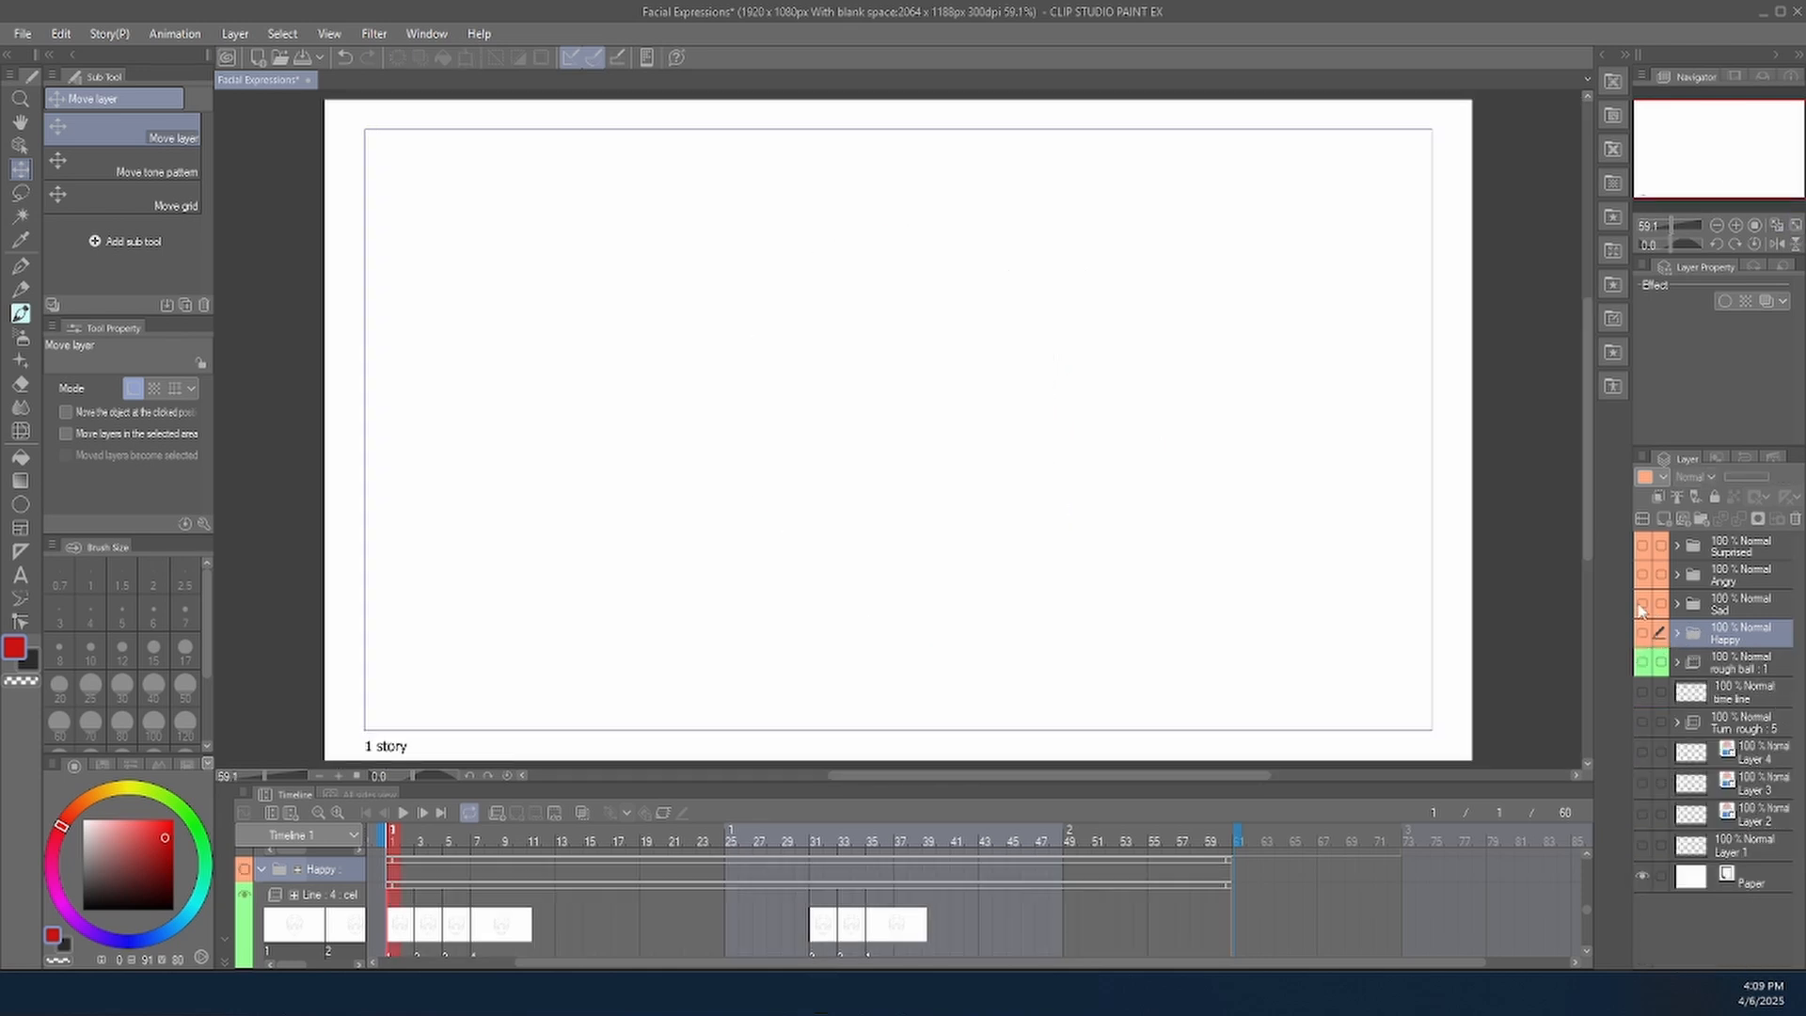
click(1642, 603)
click(403, 813)
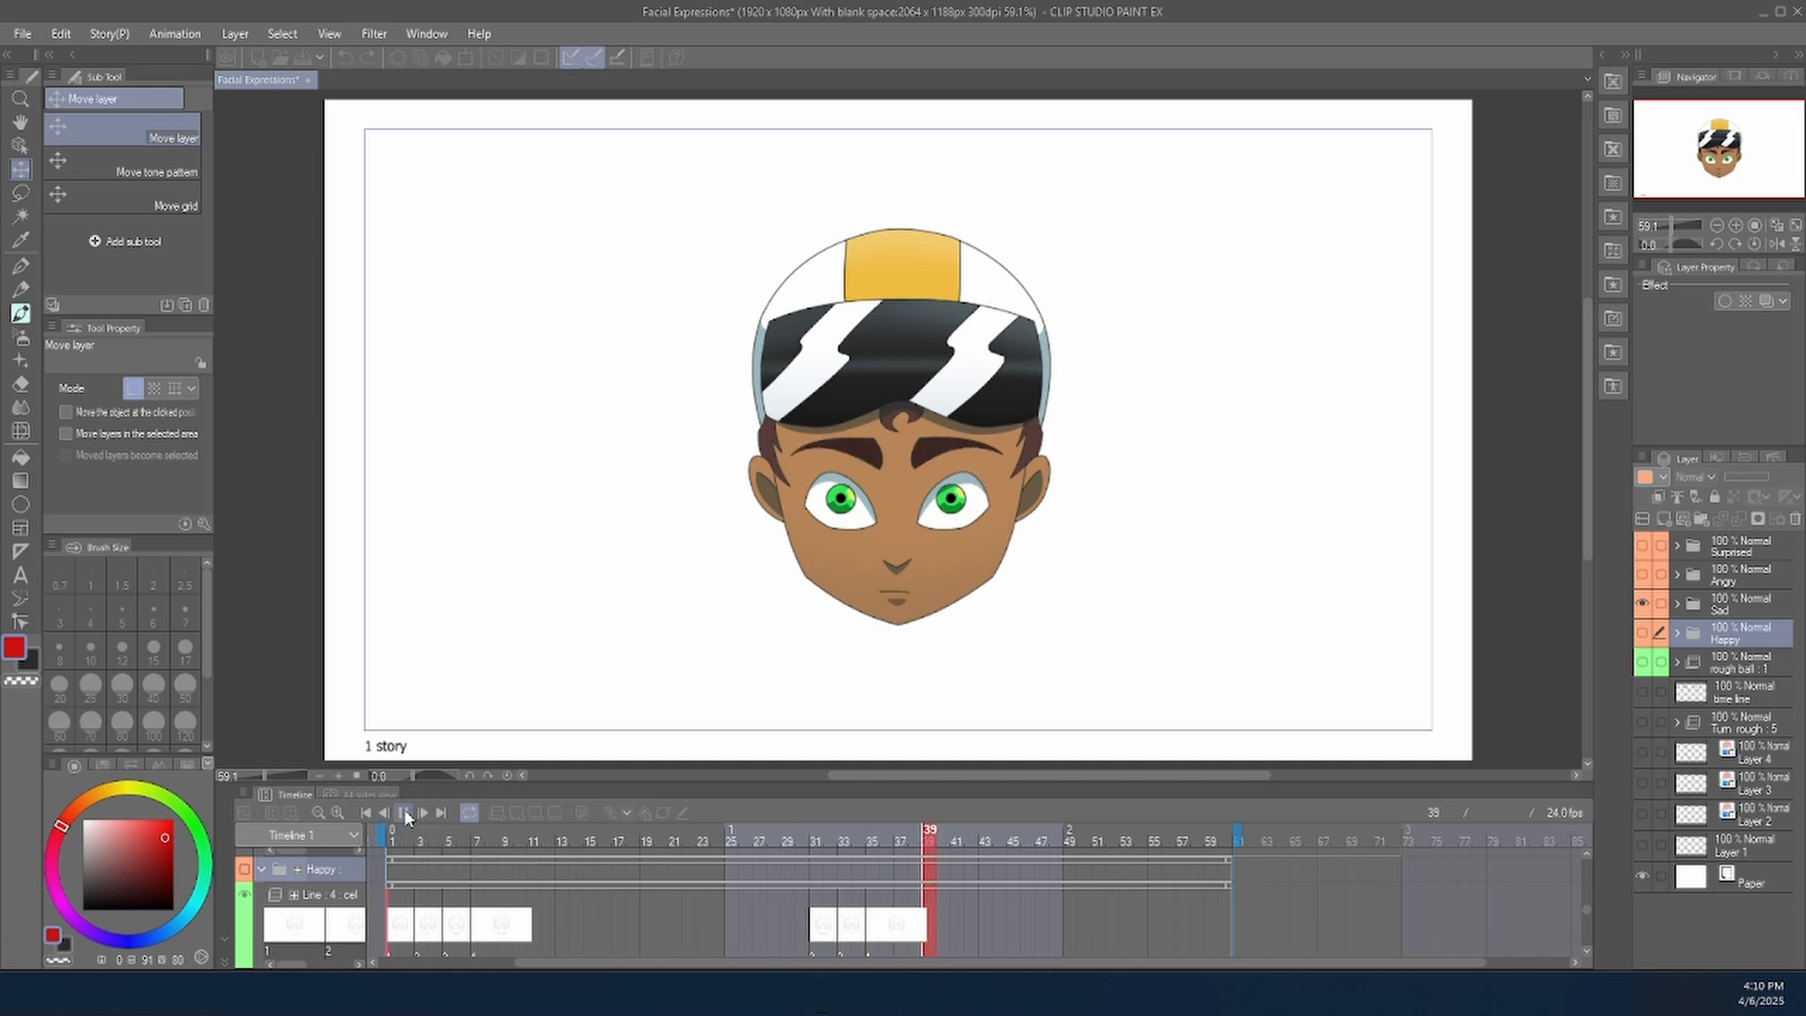
click(403, 813)
click(367, 813)
Hide the Sad folder, show the Angry folder, and play the angry expression before rewinding to frame 1.
click(1642, 602)
click(1642, 573)
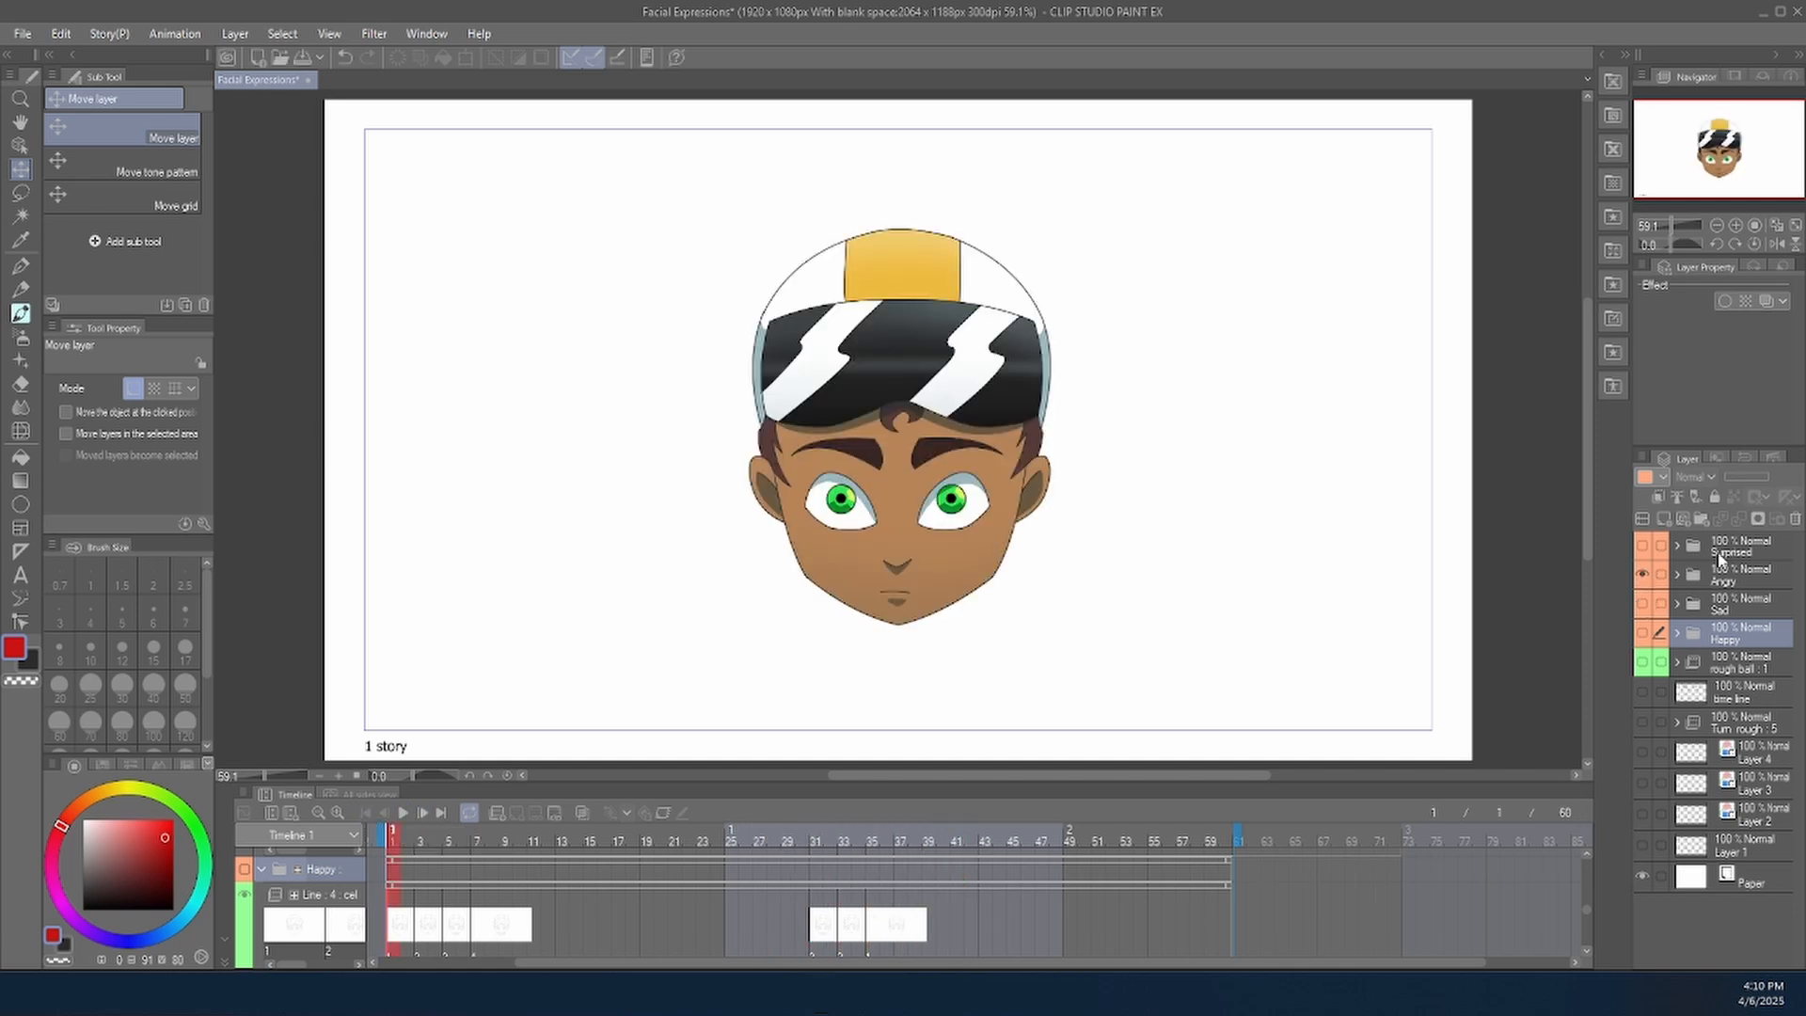
click(404, 813)
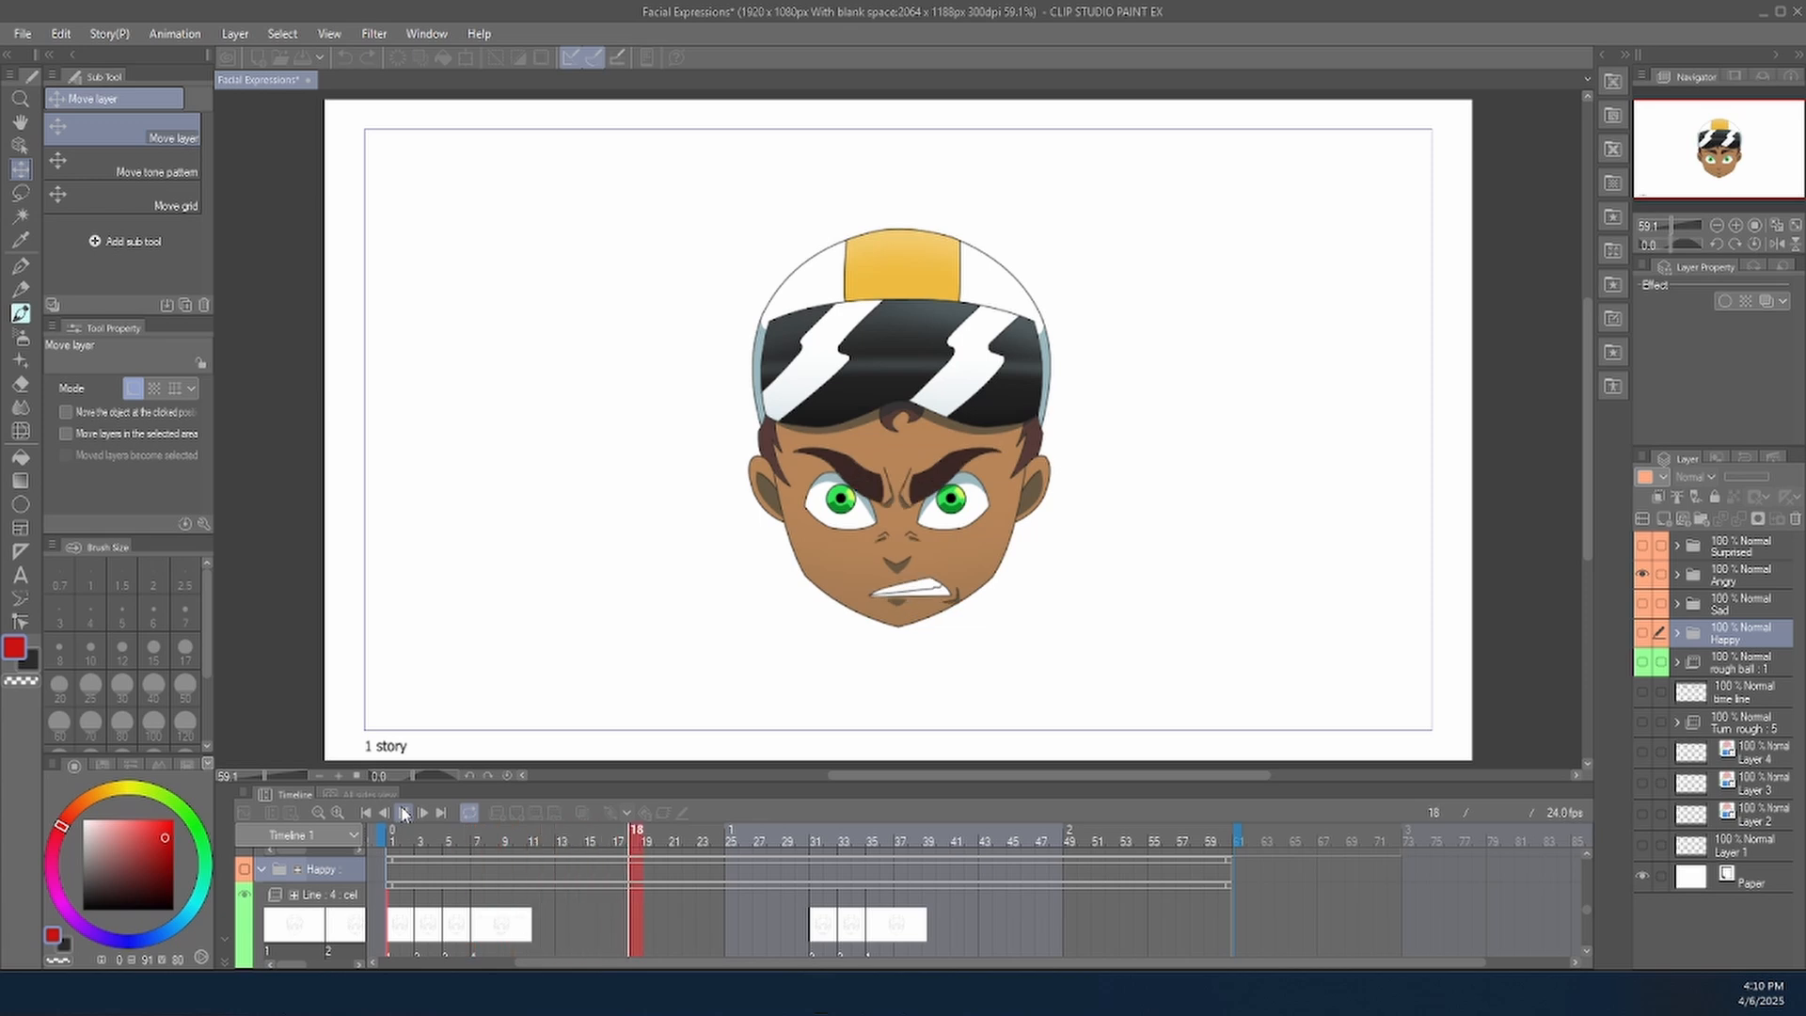
click(404, 813)
click(366, 812)
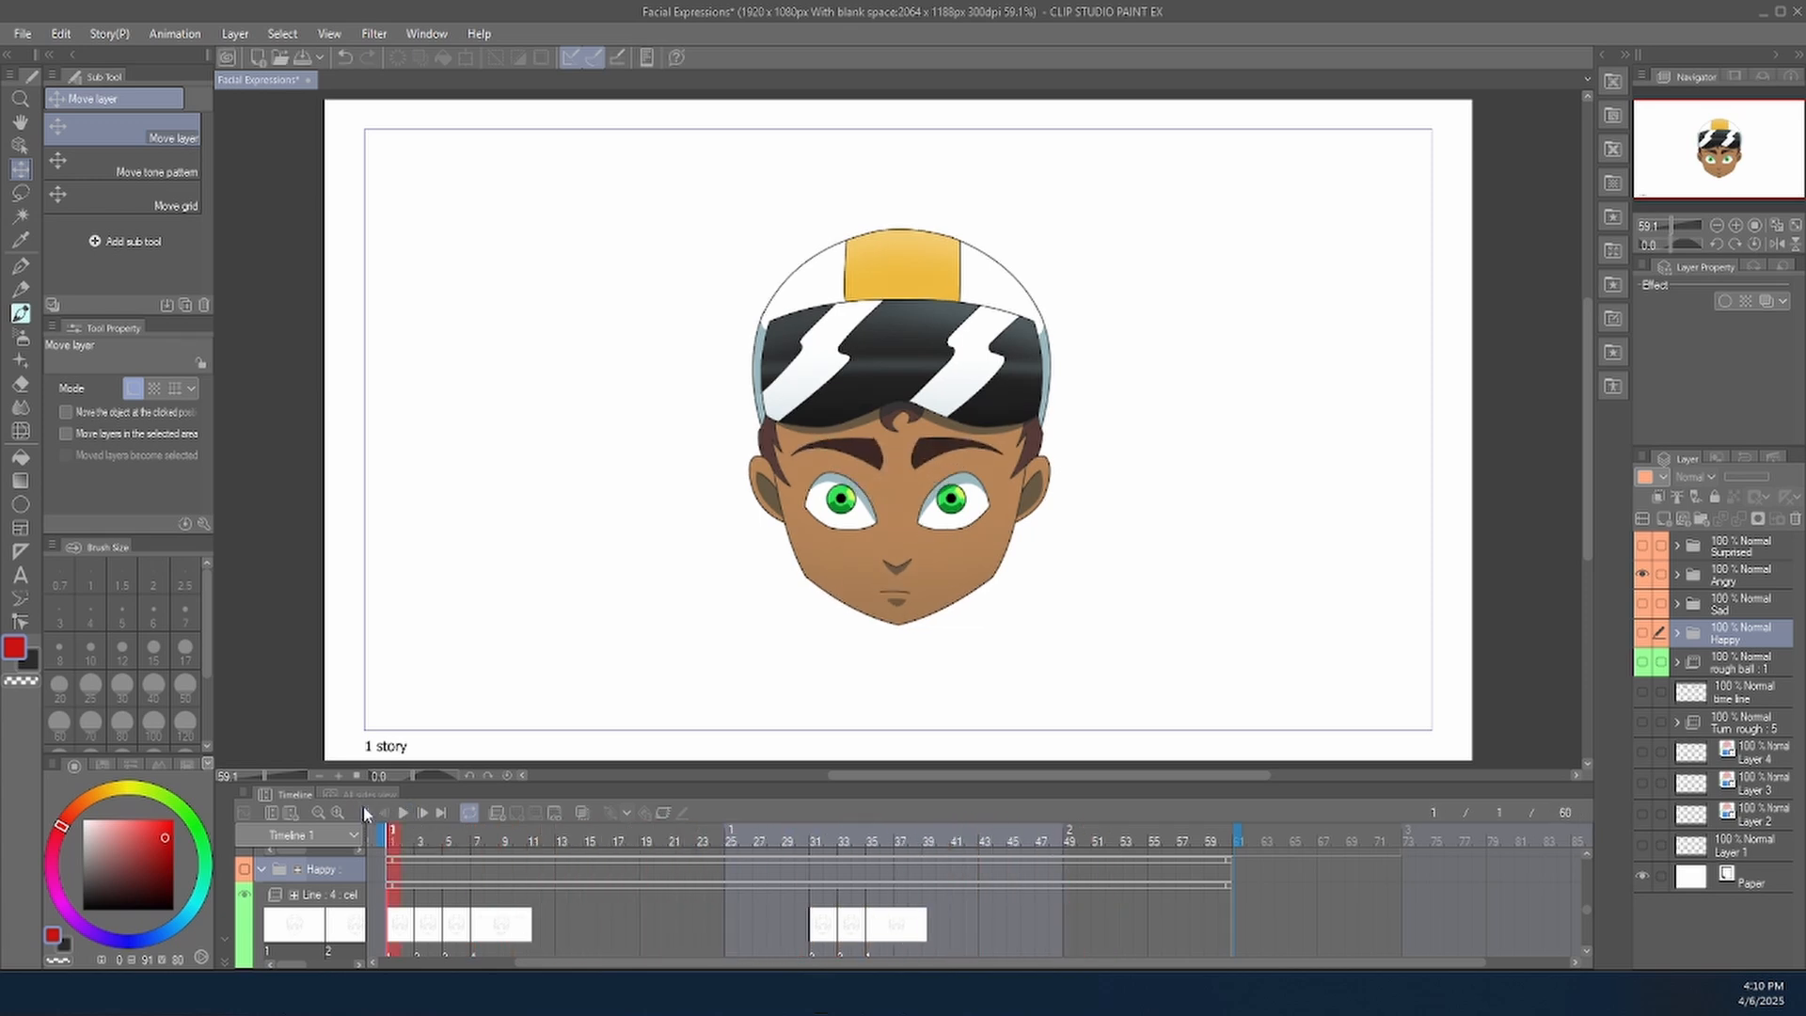
Display the Surprised folder instead of the Angry one and play its animation, ending back at the first frame.
click(1642, 574)
click(1642, 546)
click(1740, 546)
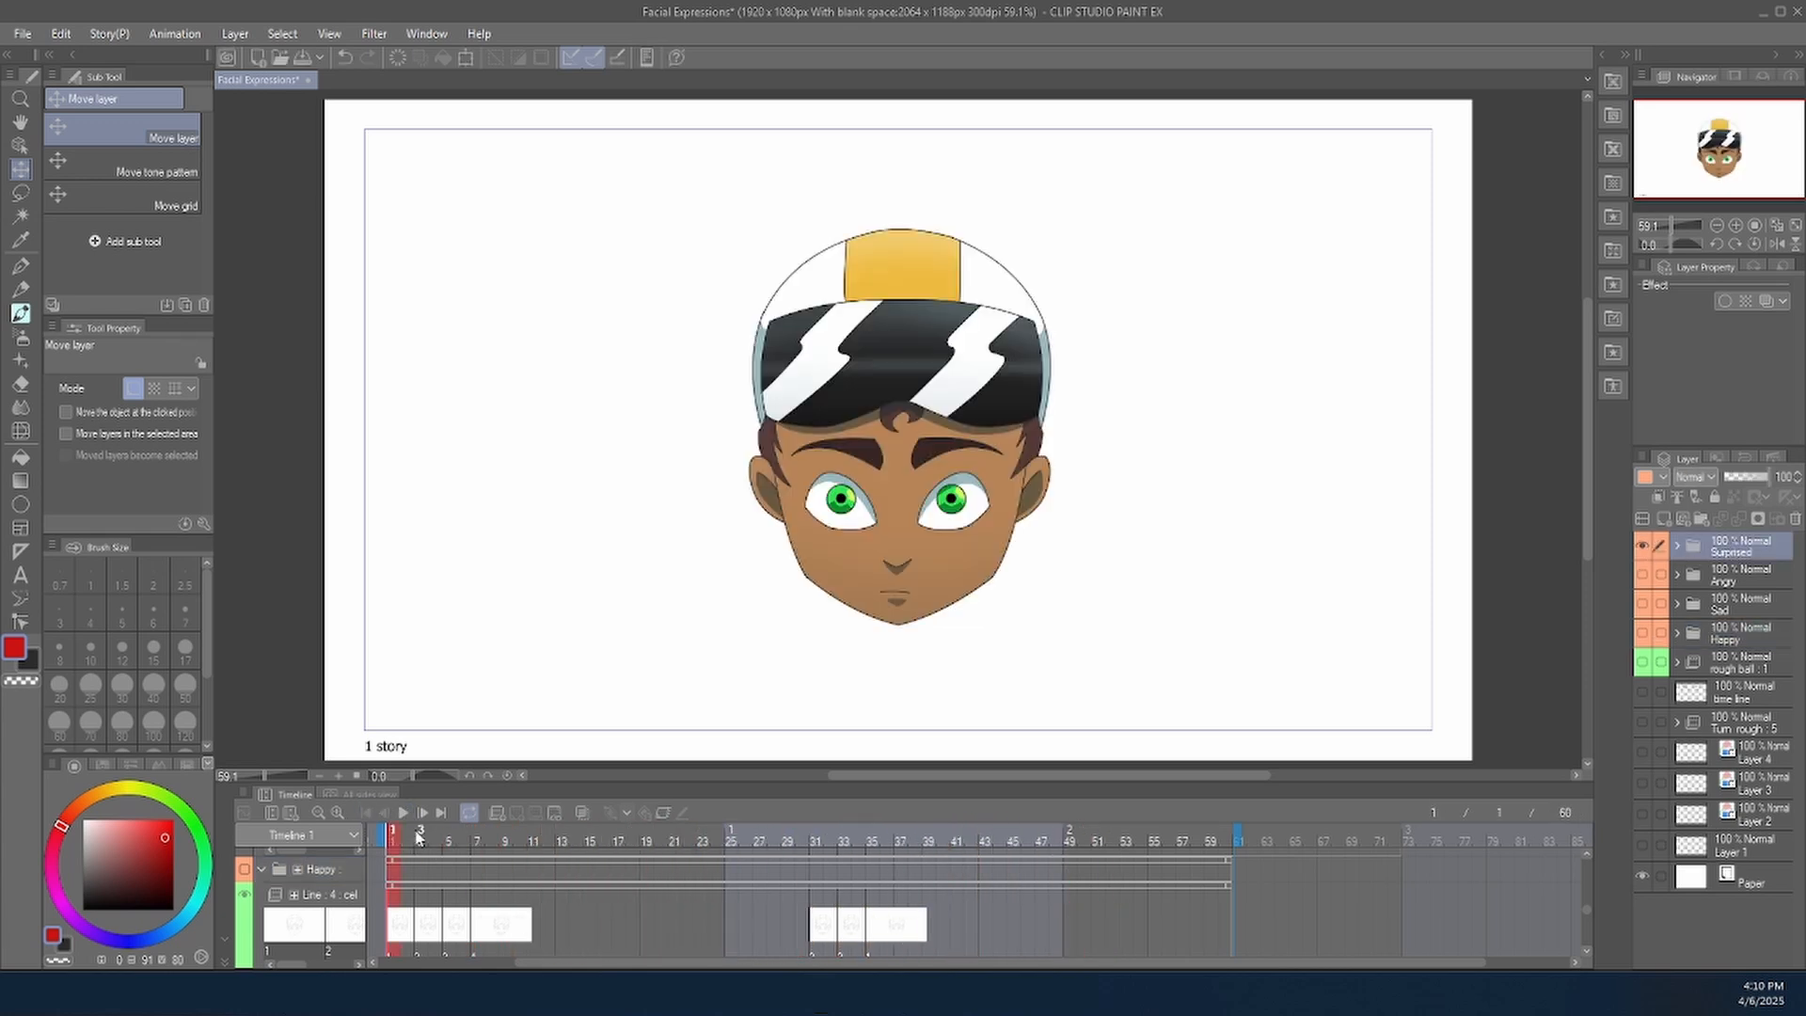
click(404, 812)
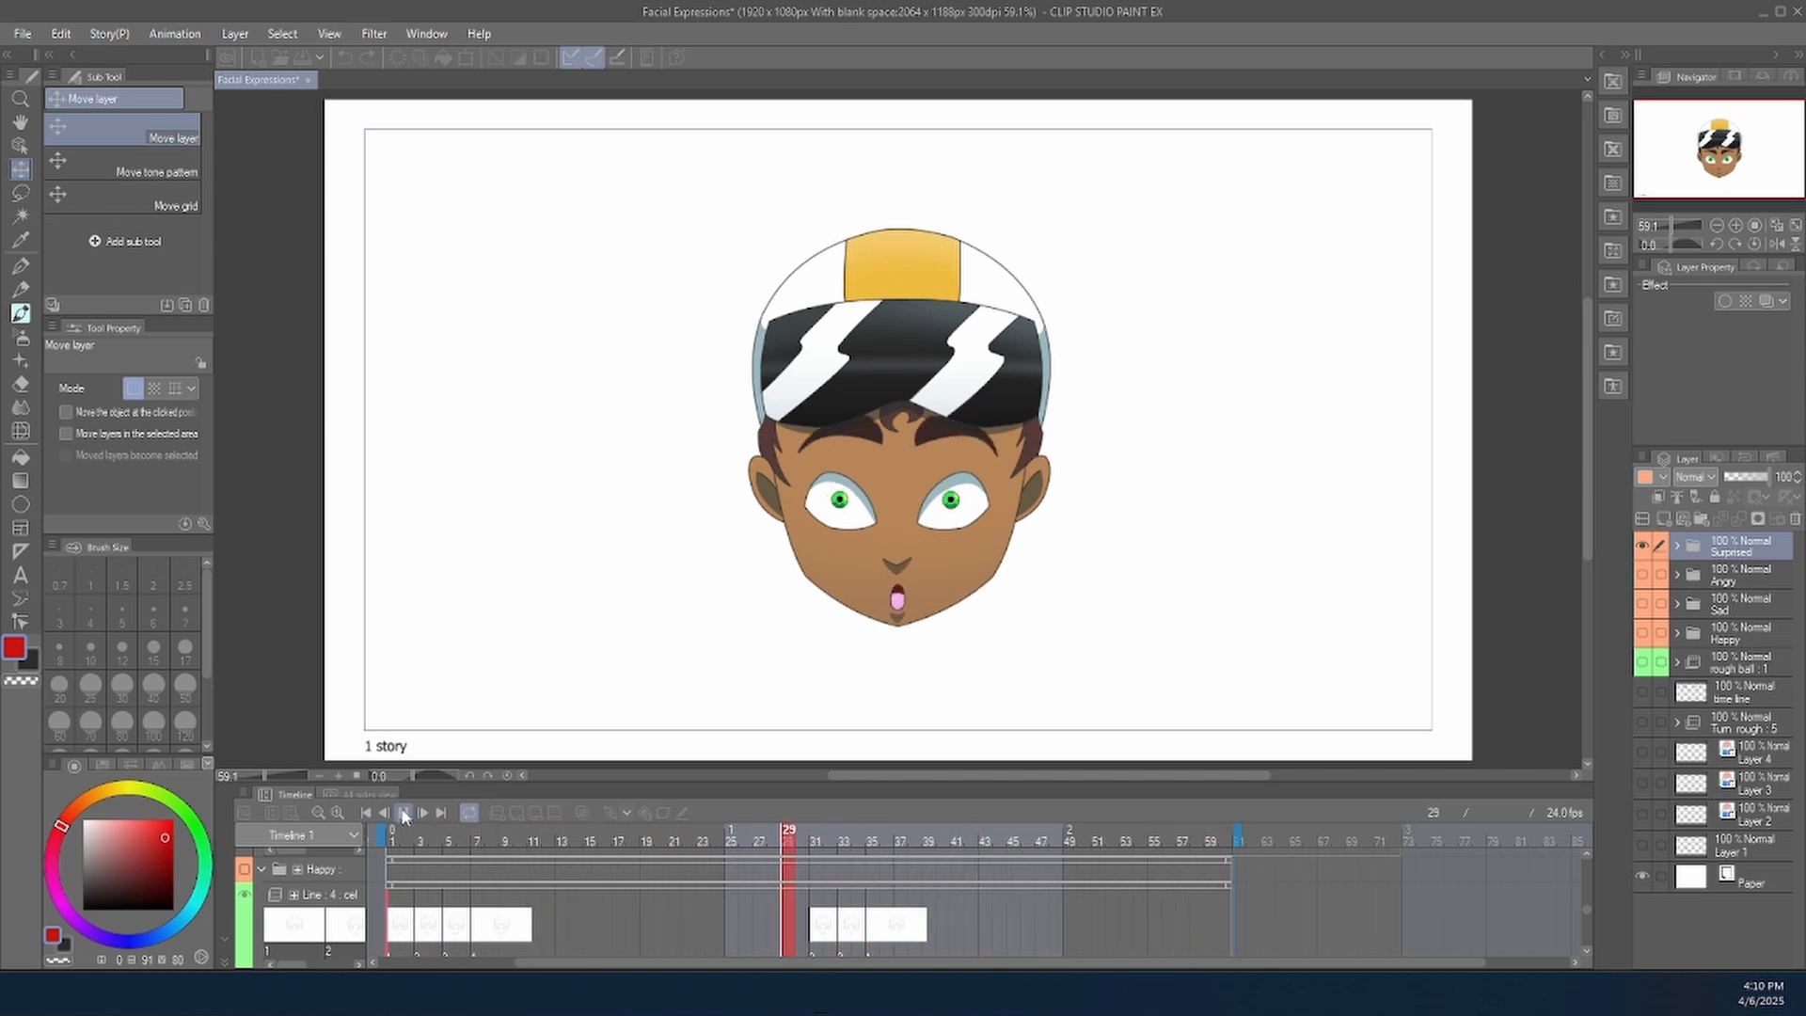
click(403, 812)
click(366, 813)
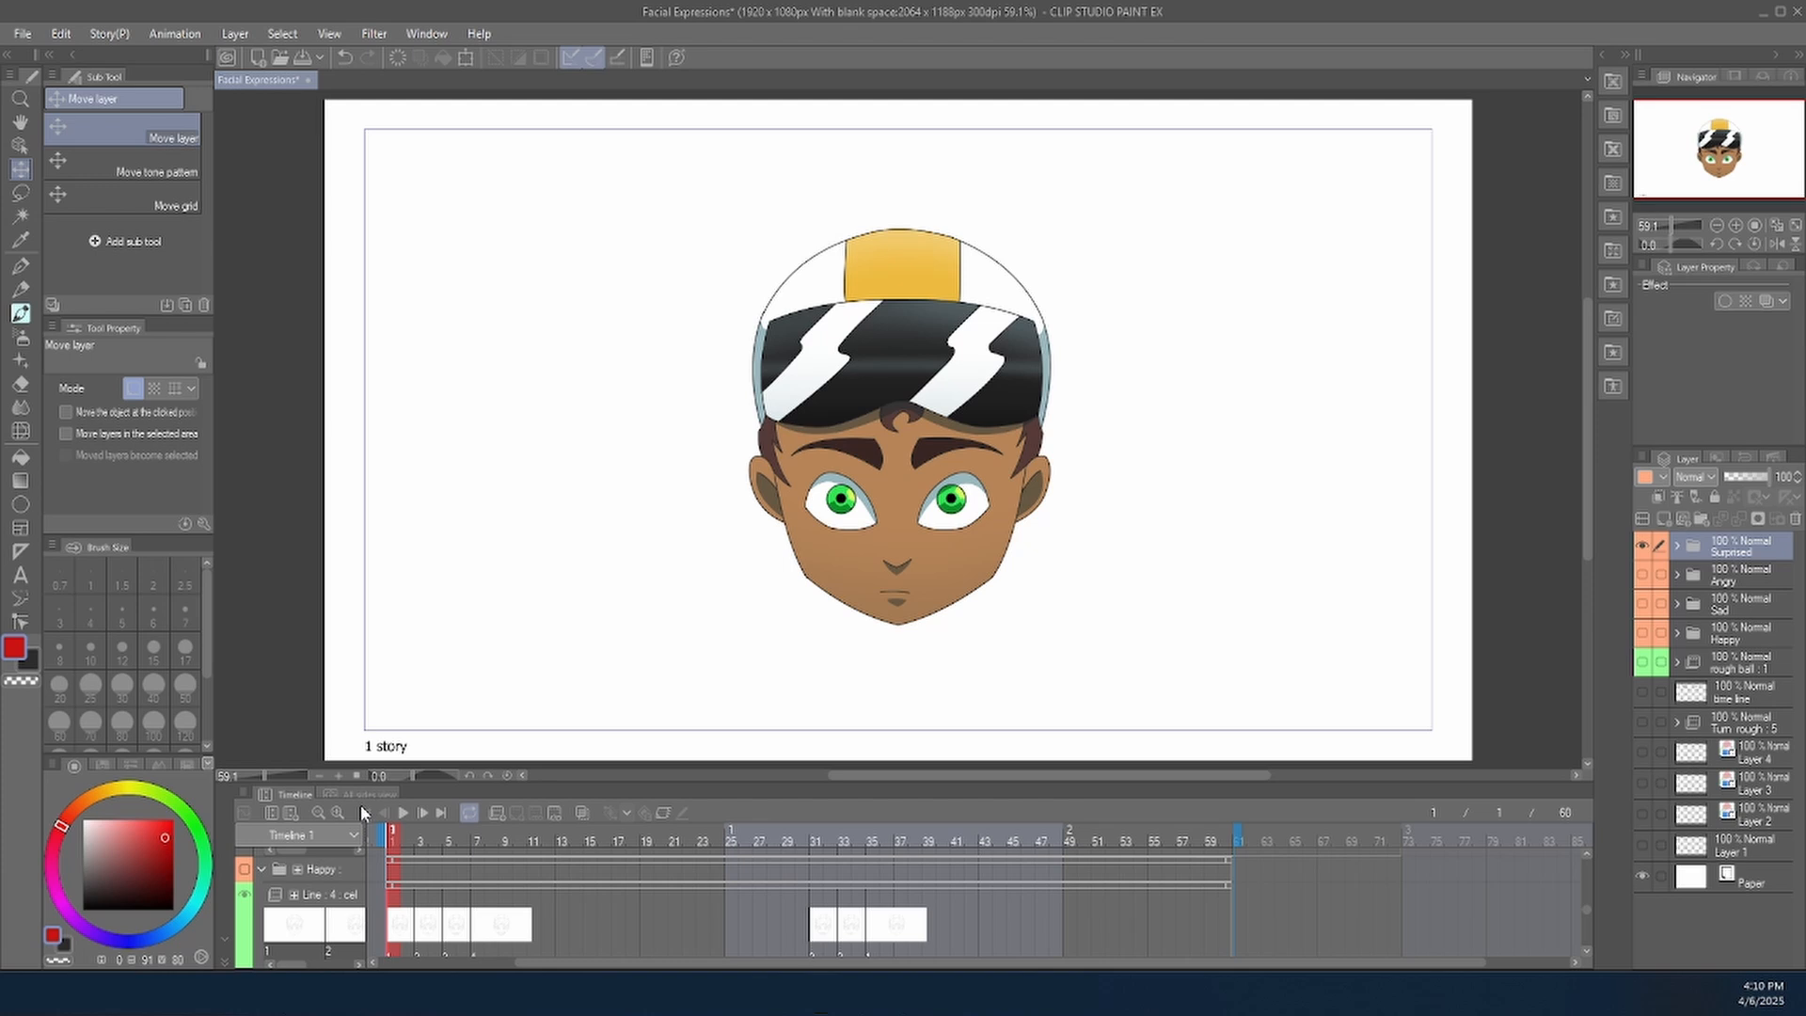
Hide the Surprised folder and show the Turn rough and time line layers.
click(1642, 544)
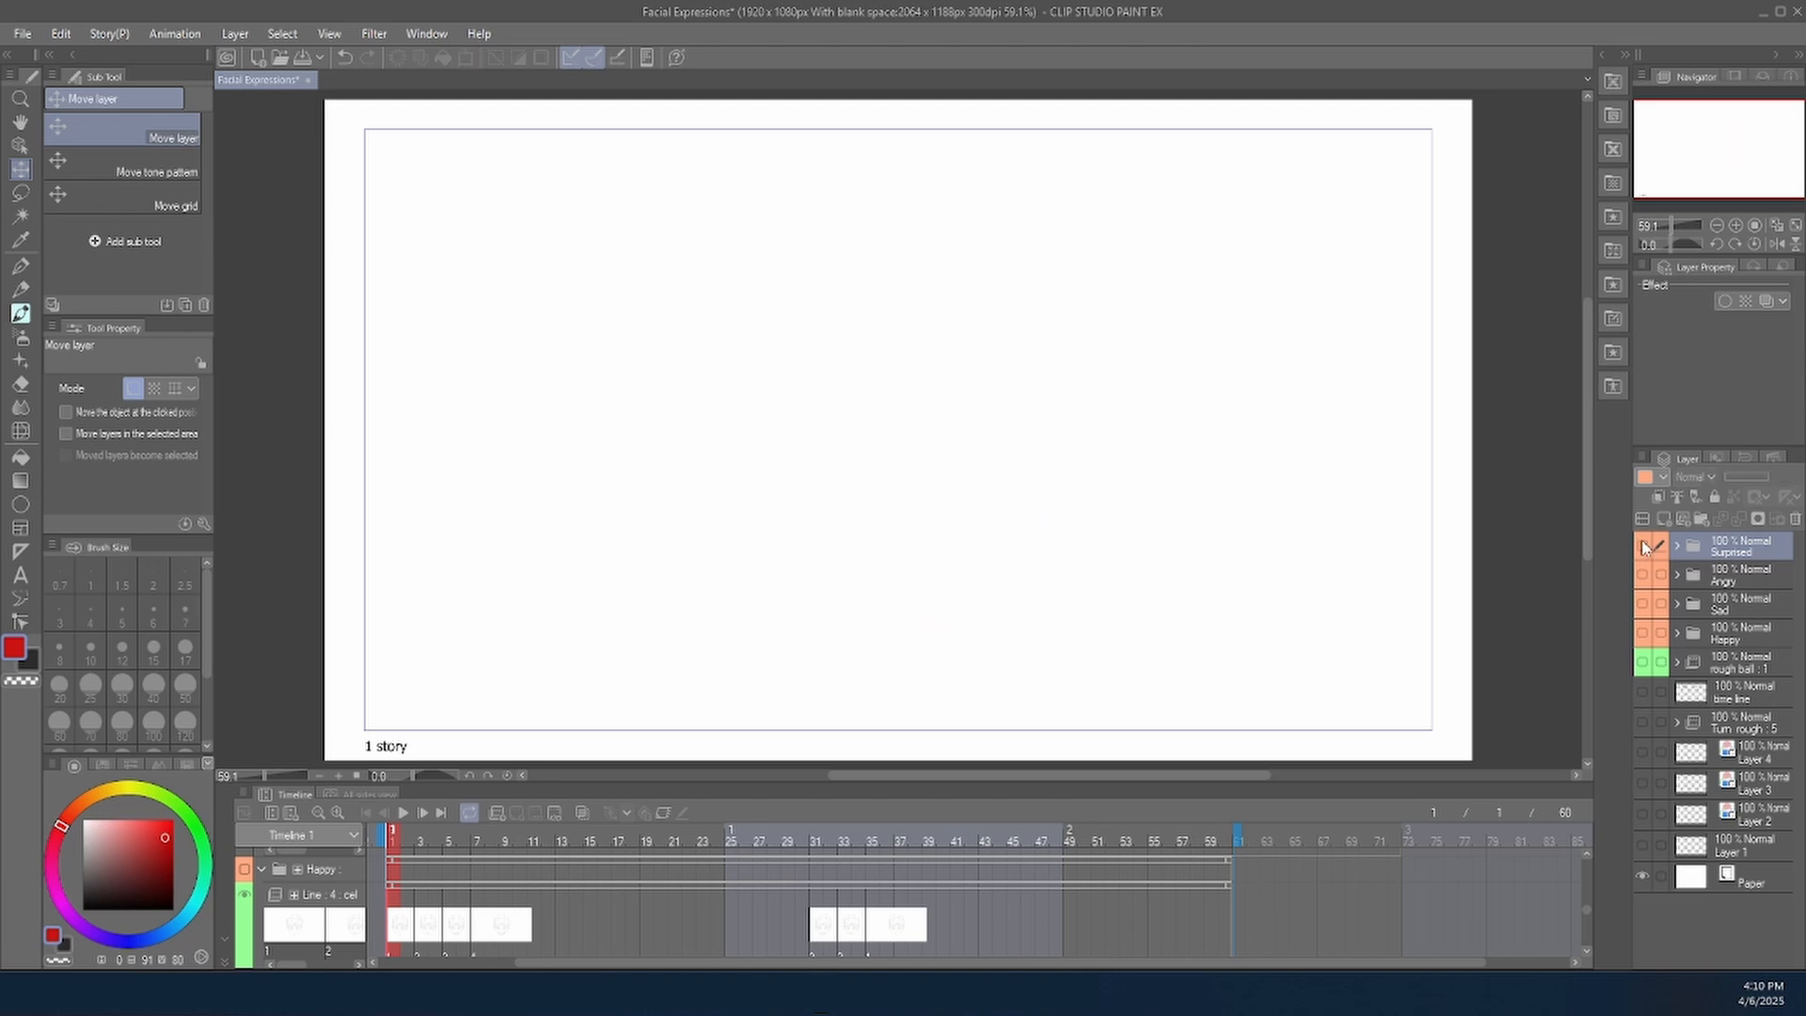
click(1646, 722)
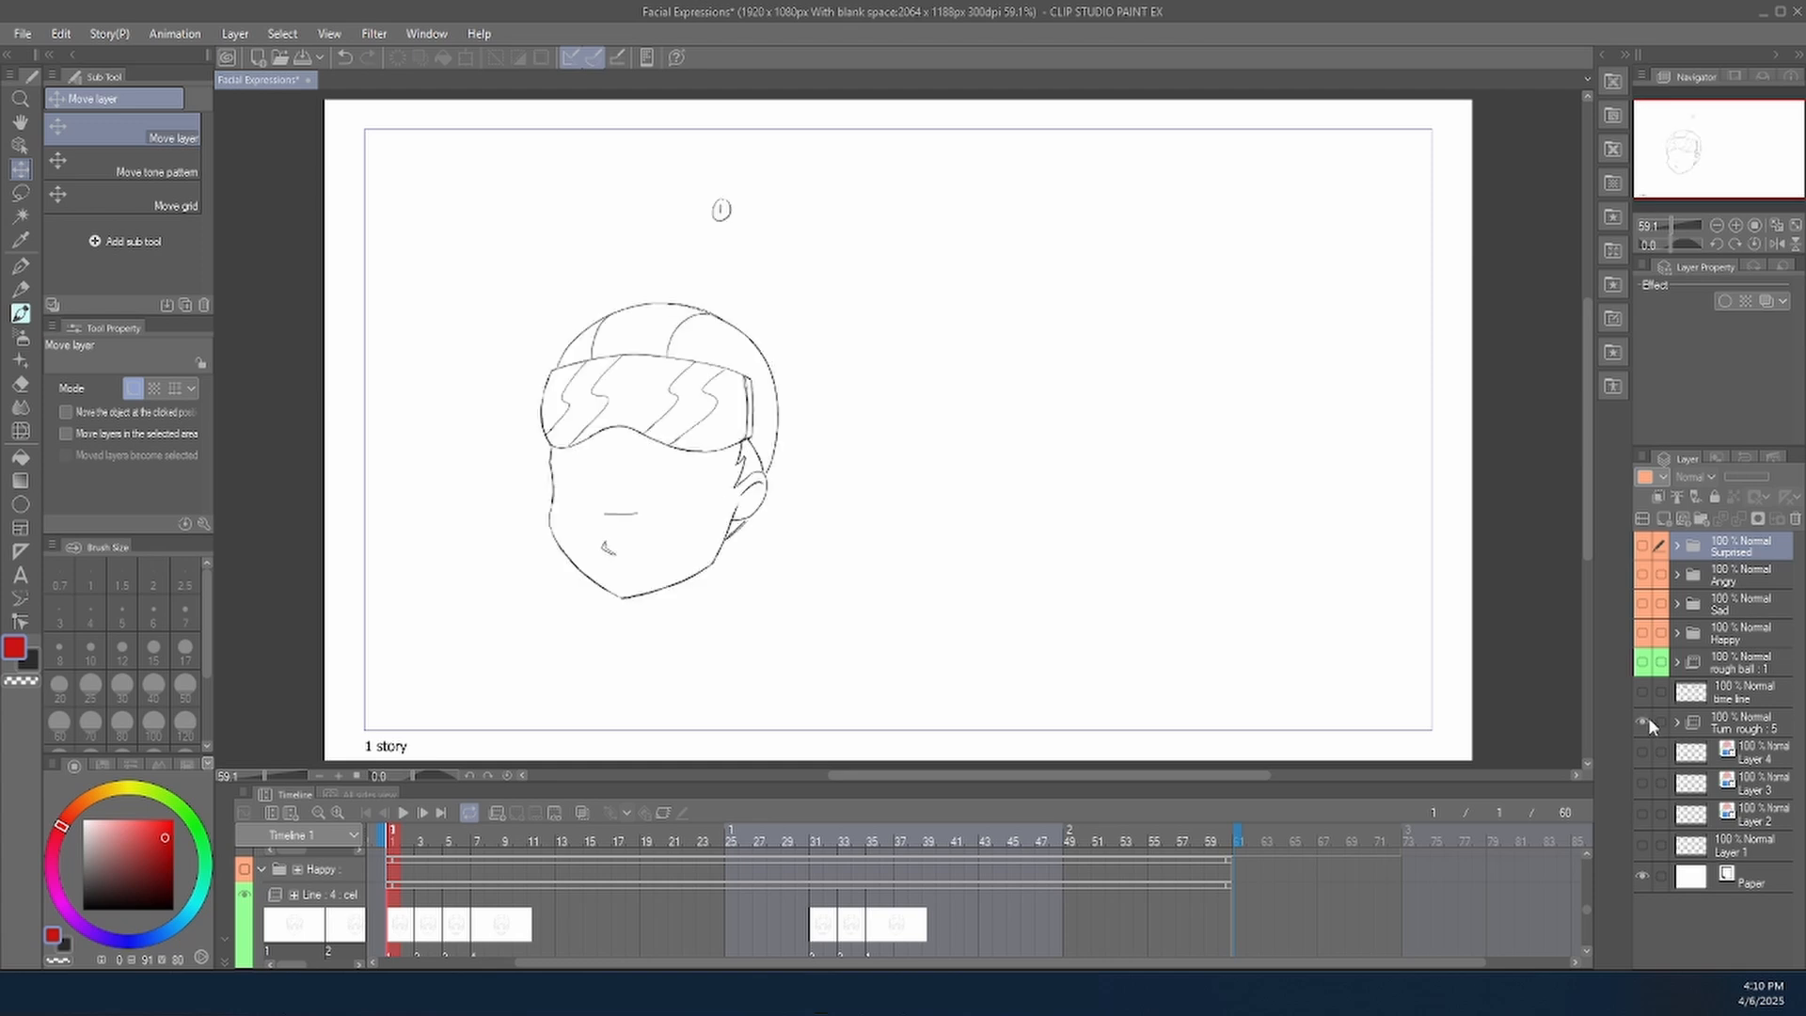
click(1644, 692)
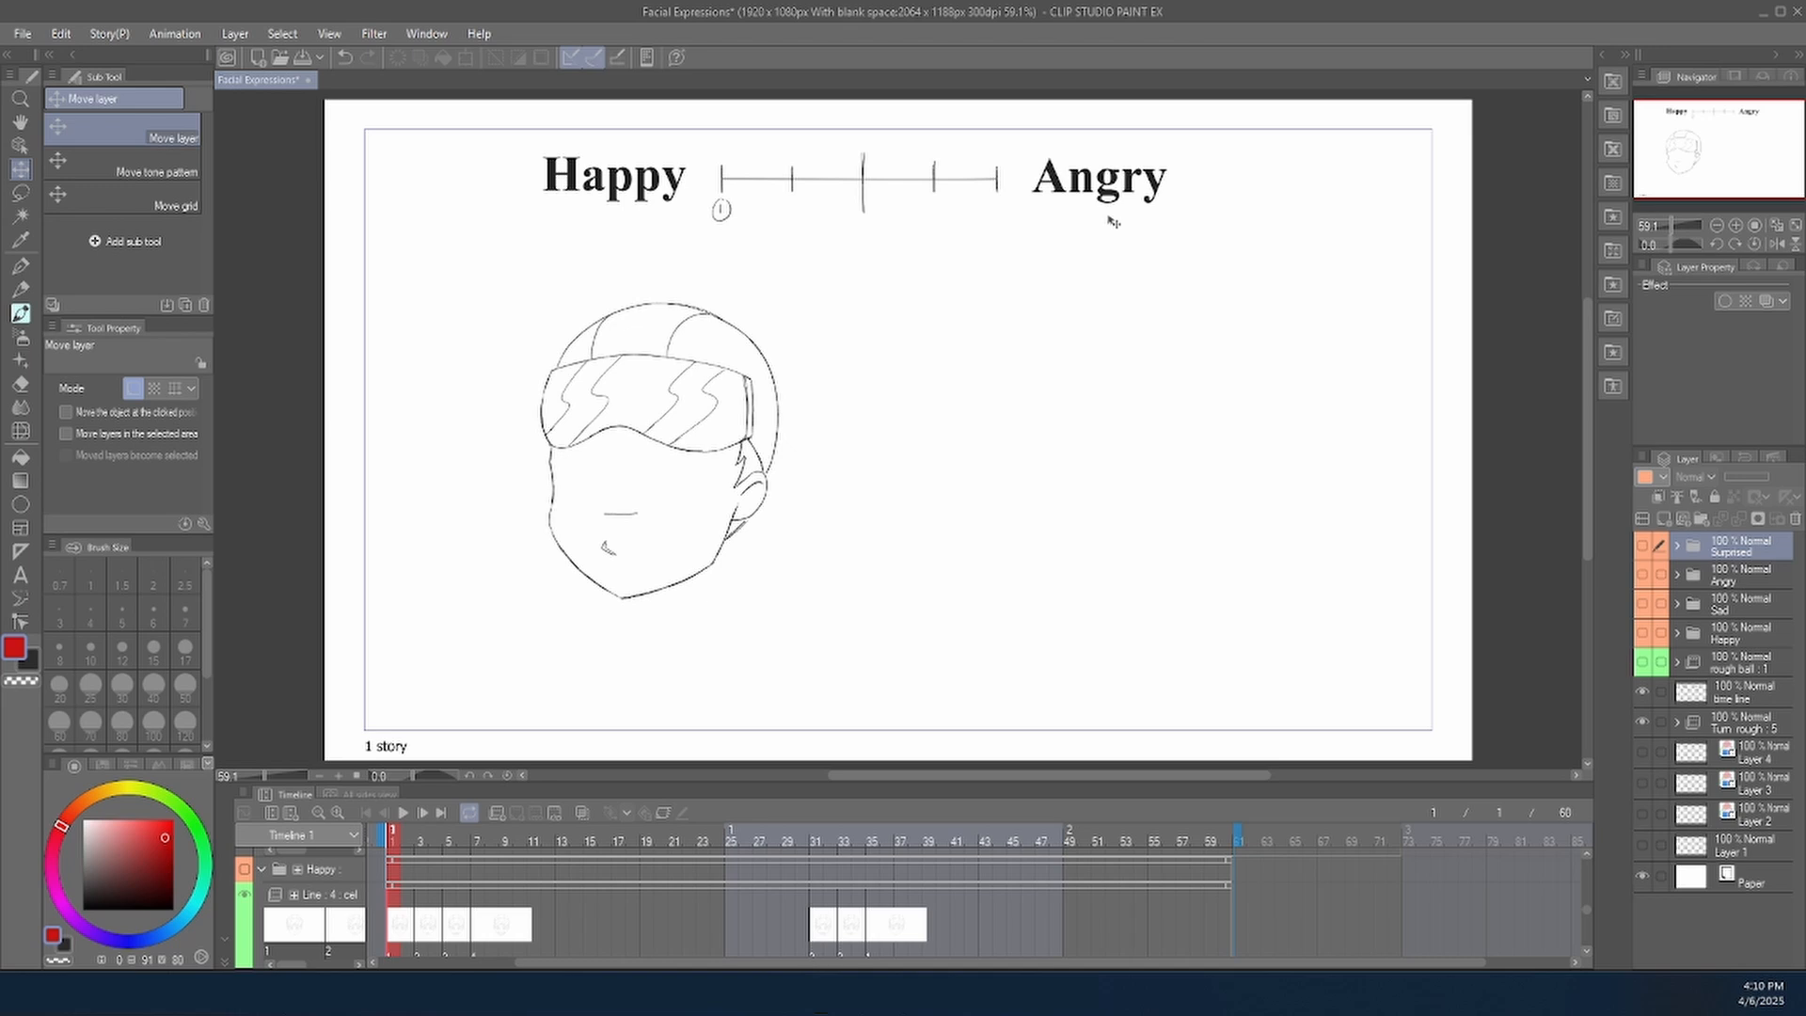
Choose the OmniPencil (Hard) with the dark secondary colour and bring up the Turn rough folder's track on the timeline.
click(13, 291)
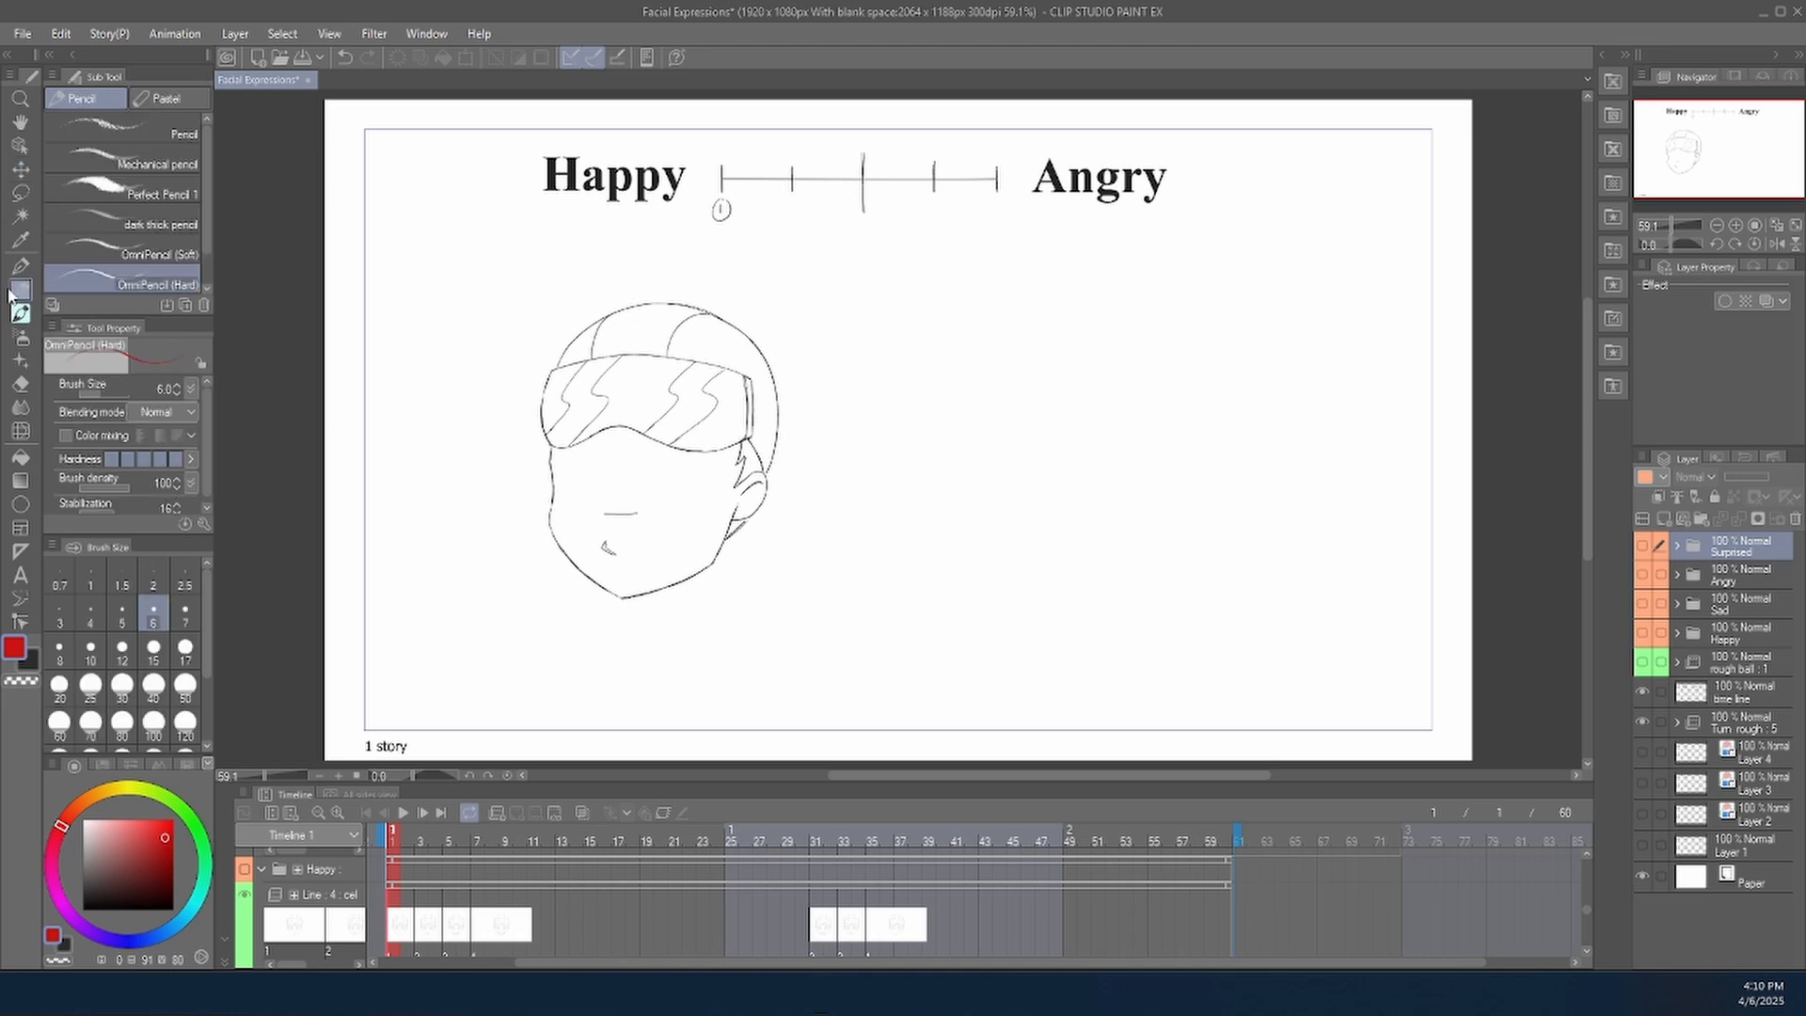
click(26, 664)
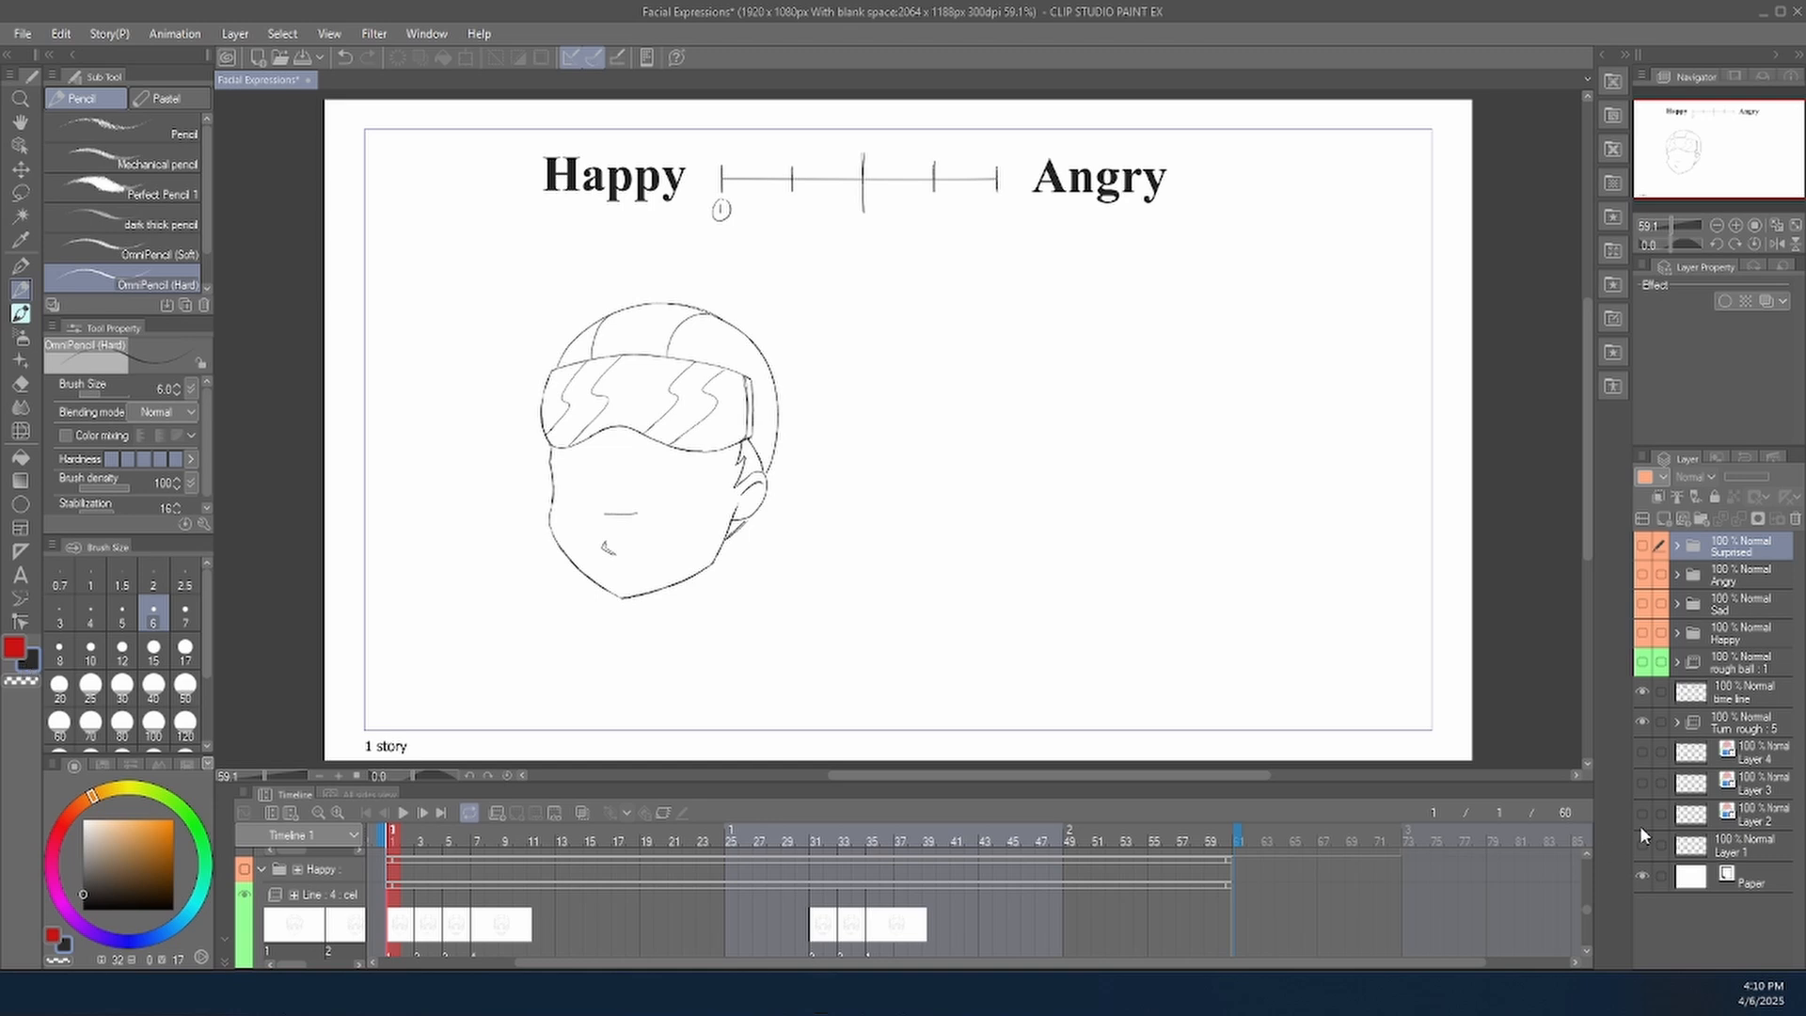
click(1749, 729)
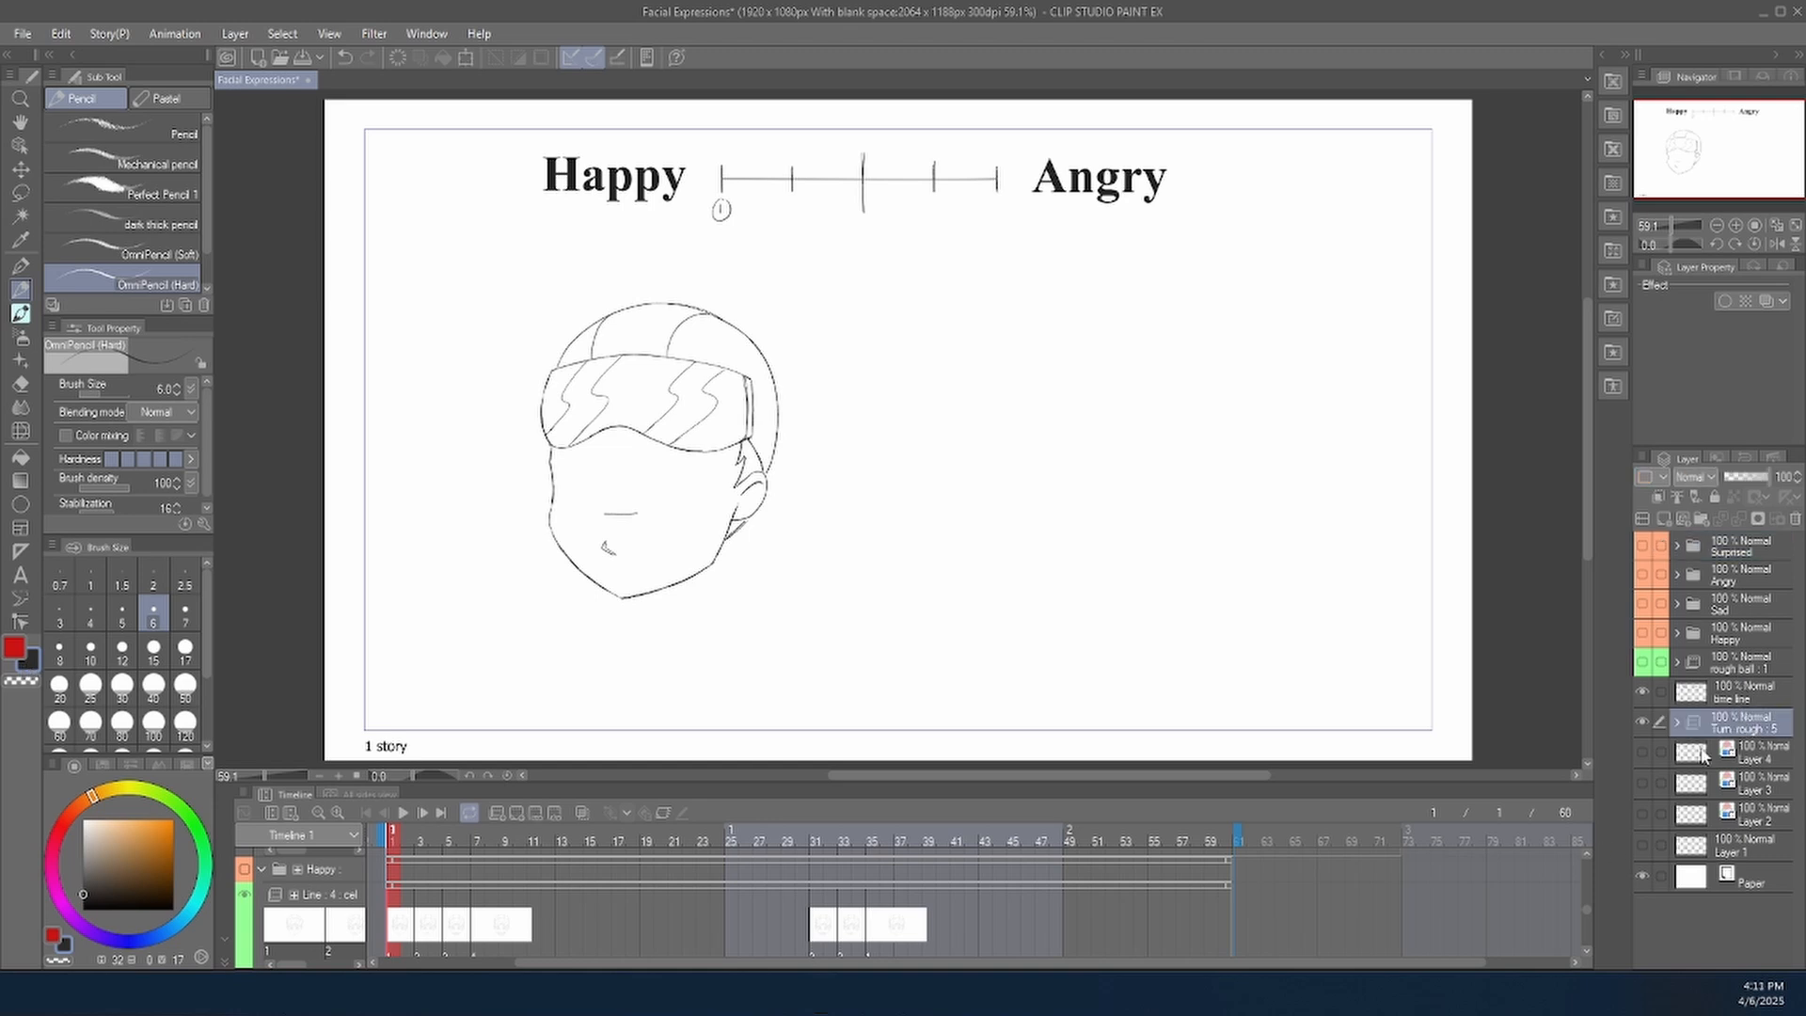
drag(1587, 910, 1586, 929)
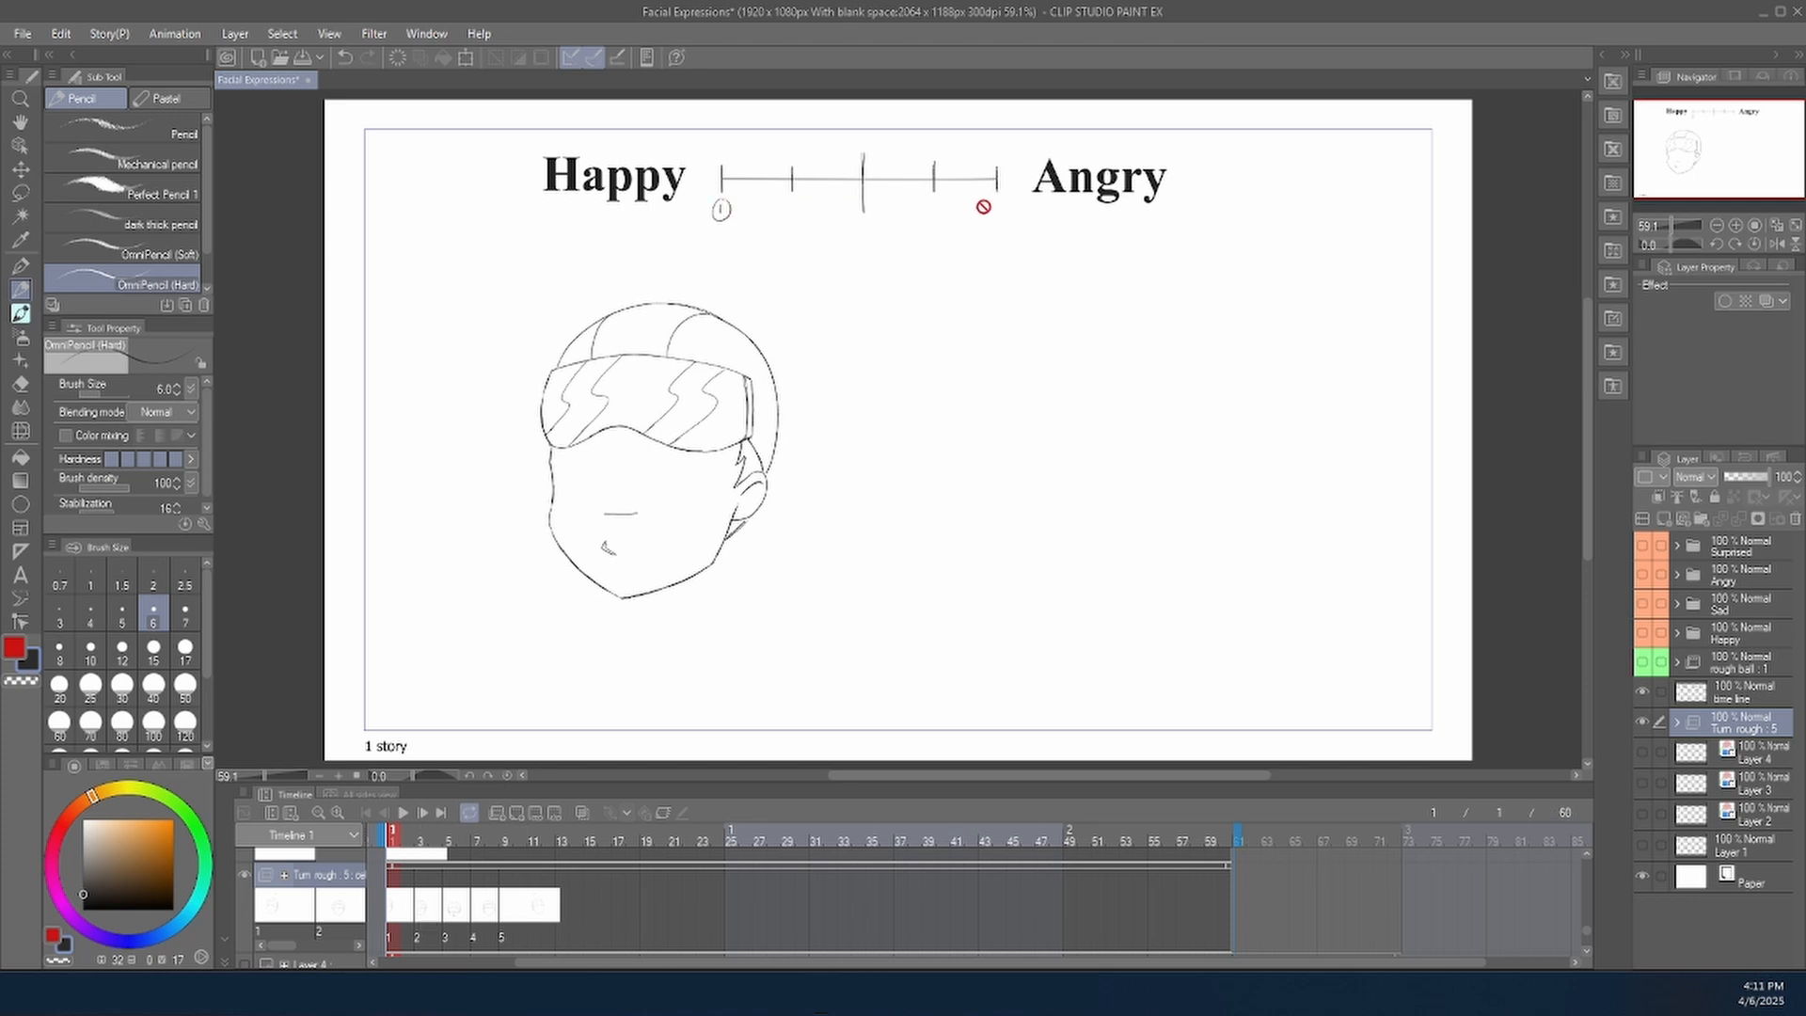
Flip among cels 1 to 5 on the Turn rough track to examine the extremes, the middle pose and the inbetweens of the head turn.
click(514, 918)
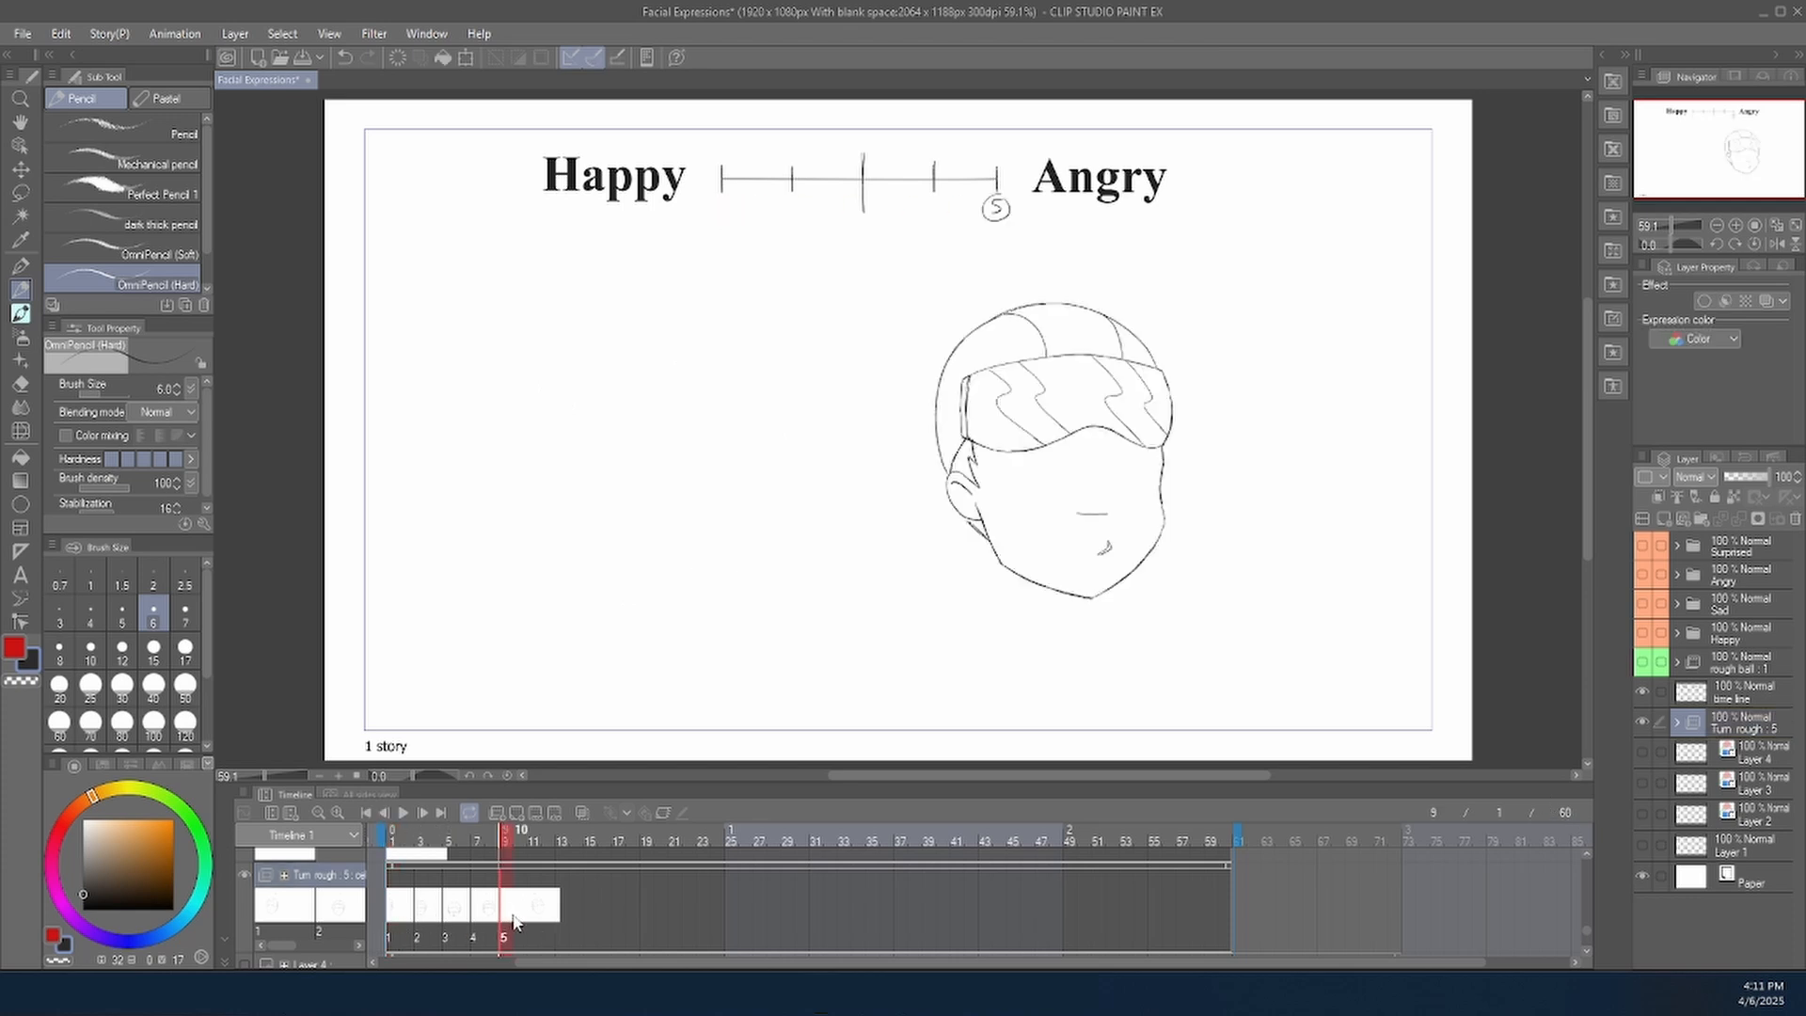
click(455, 917)
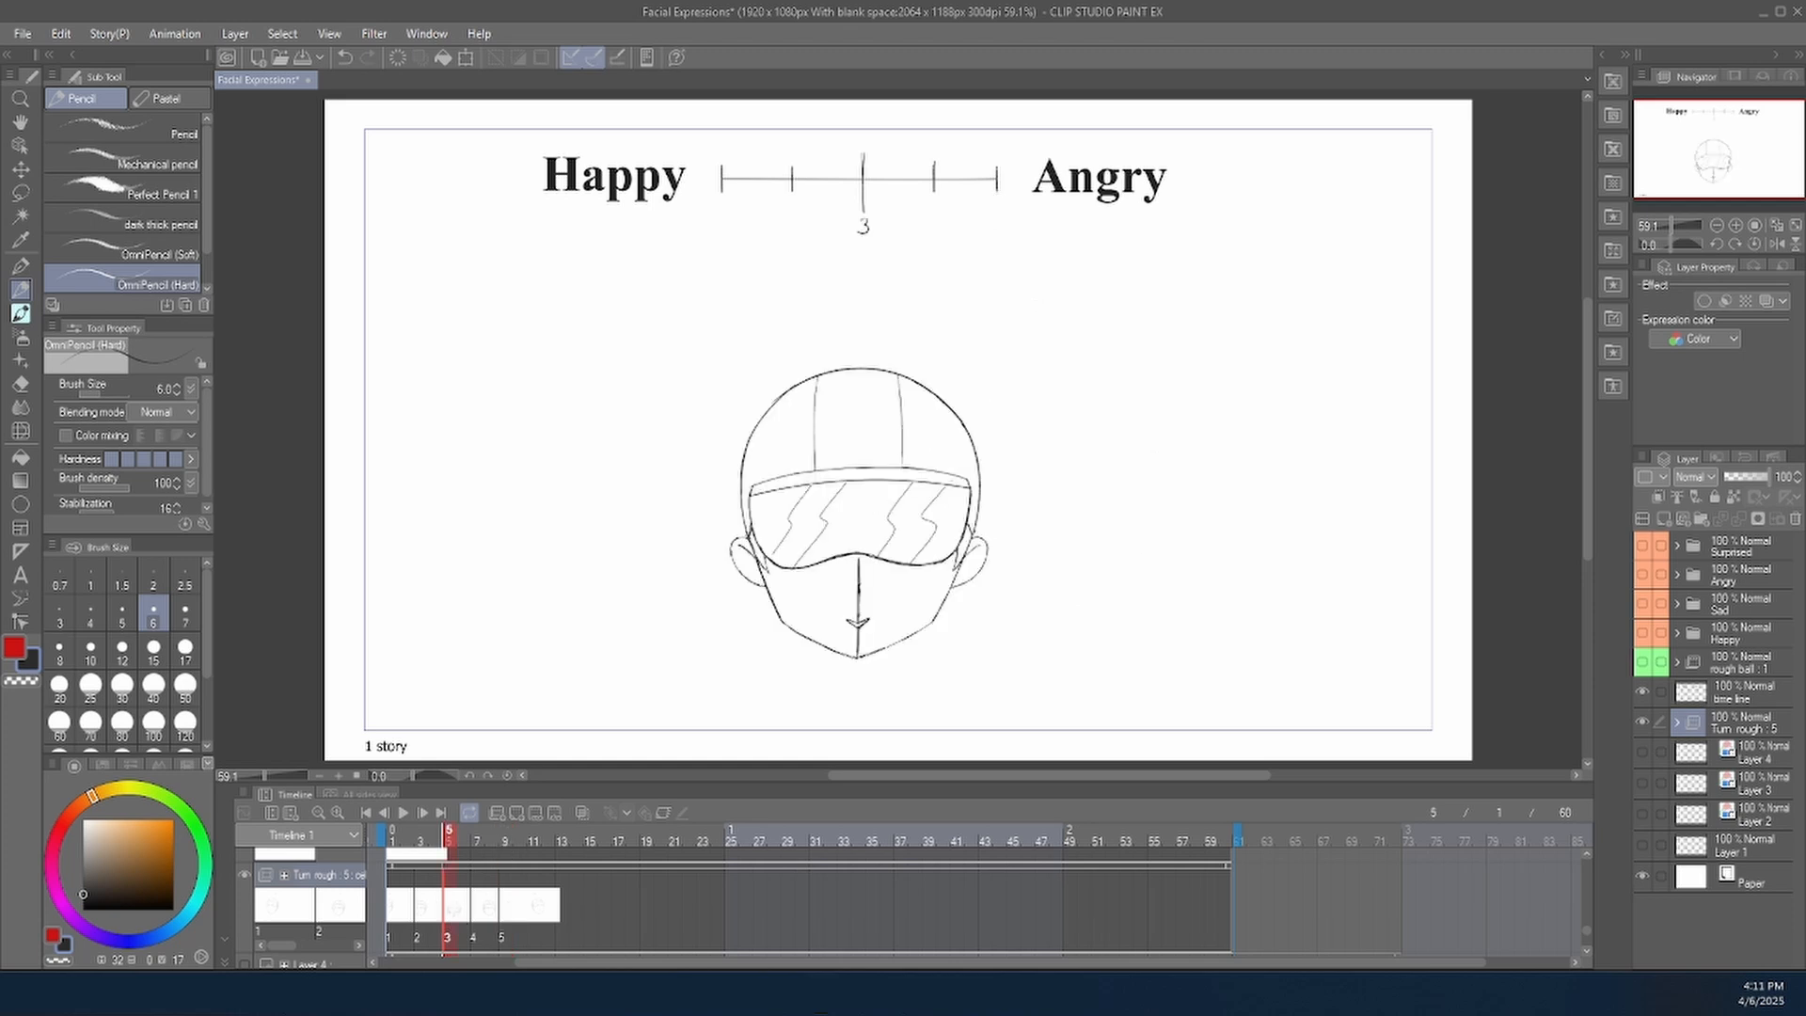
click(423, 917)
click(483, 917)
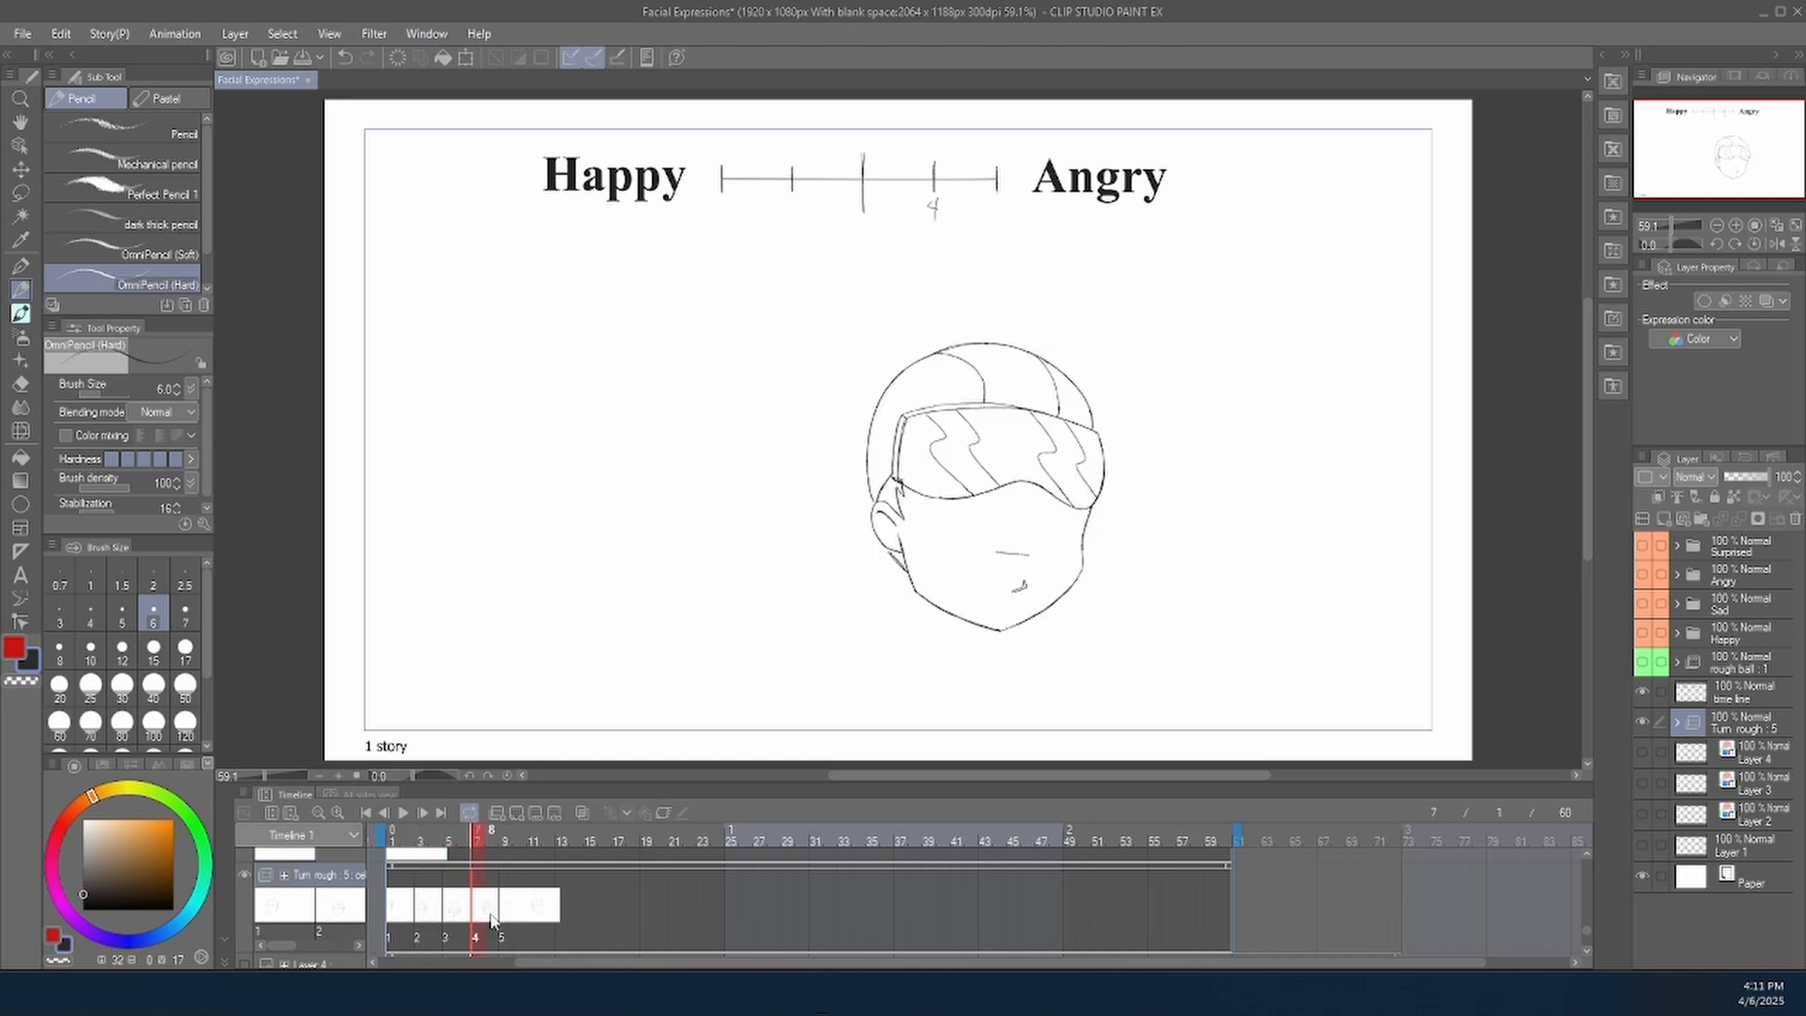
click(429, 917)
click(481, 917)
click(427, 914)
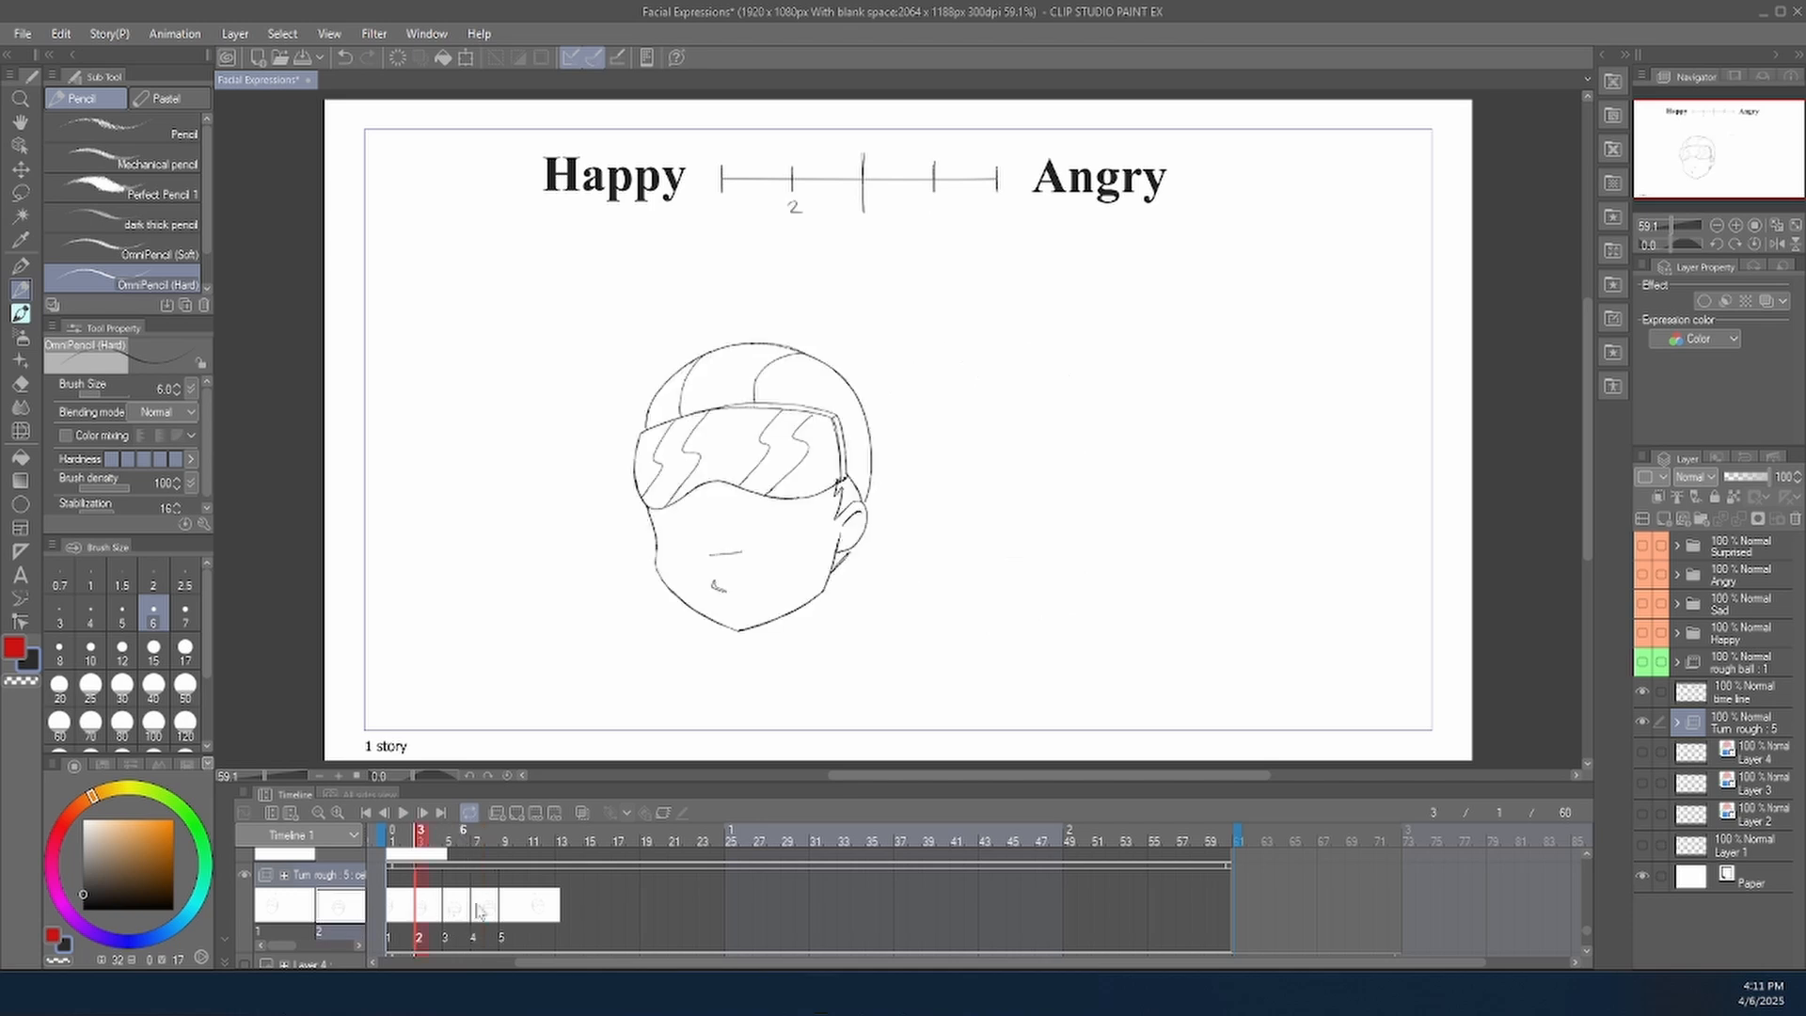
click(485, 914)
click(430, 912)
click(485, 904)
click(399, 907)
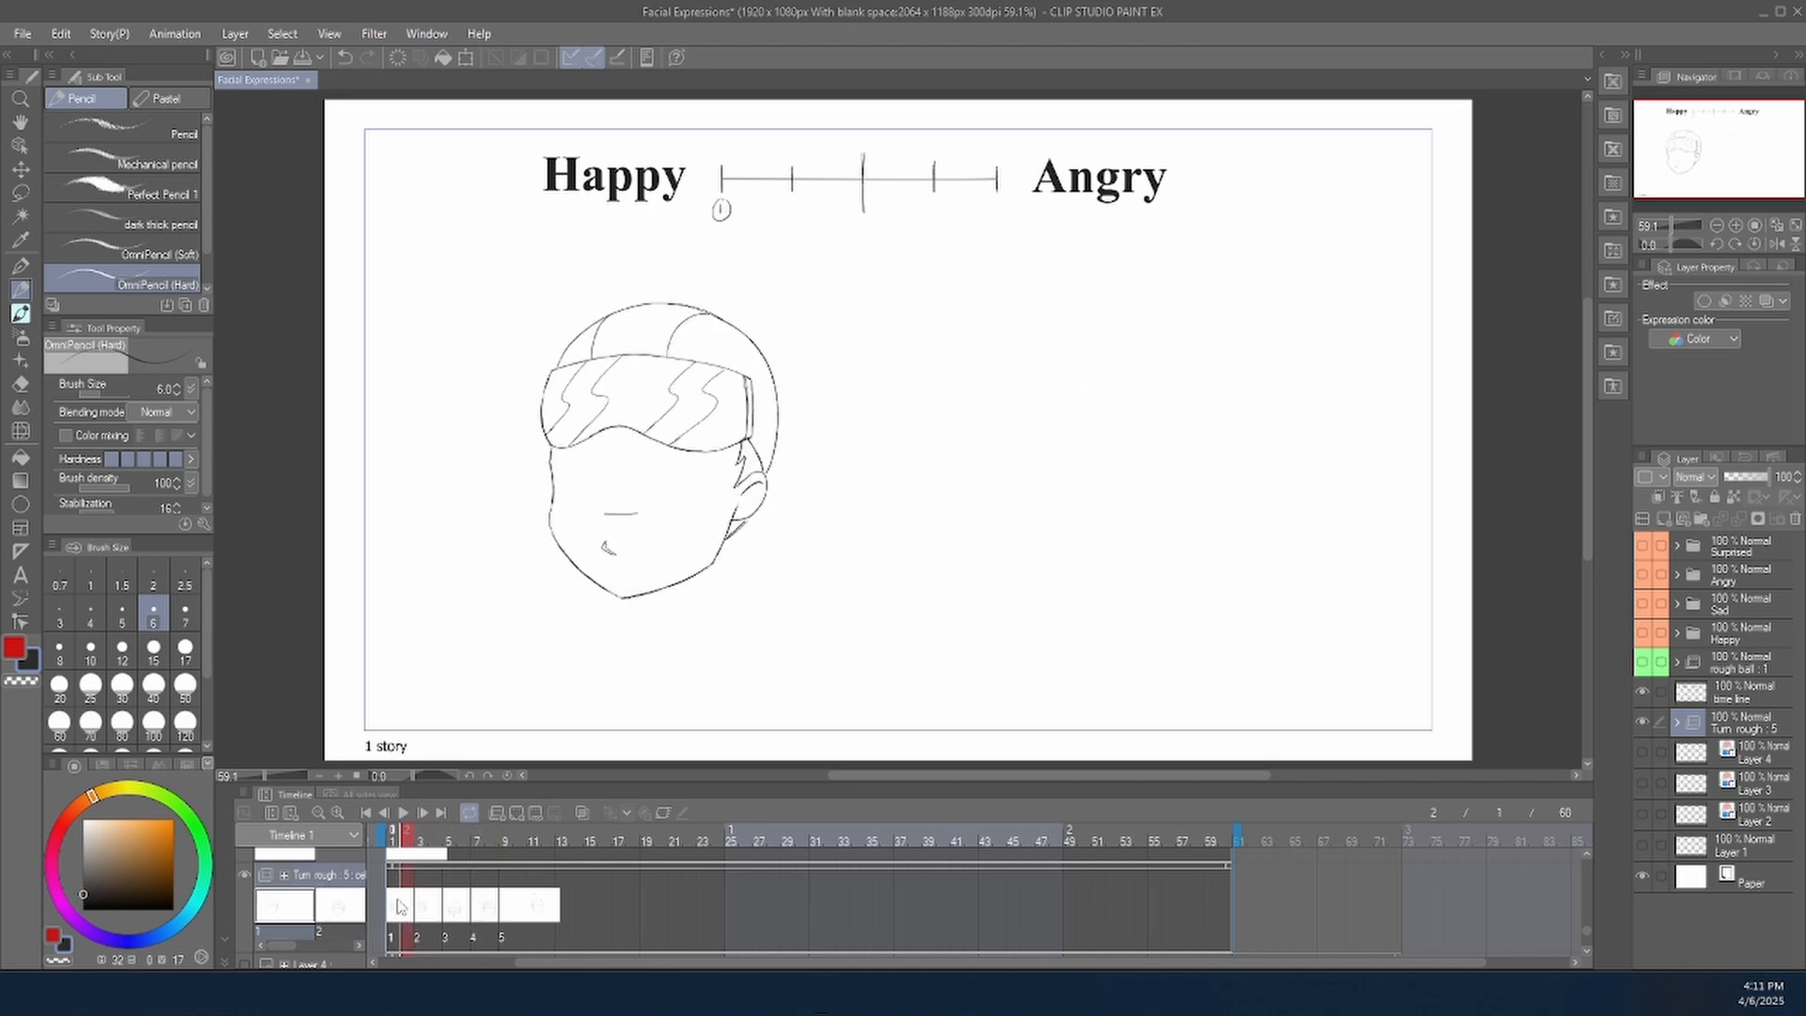
Turn on onion skin, step through the Turn rough cels to compare neighbouring head poses, and turn onion skin off.
click(581, 809)
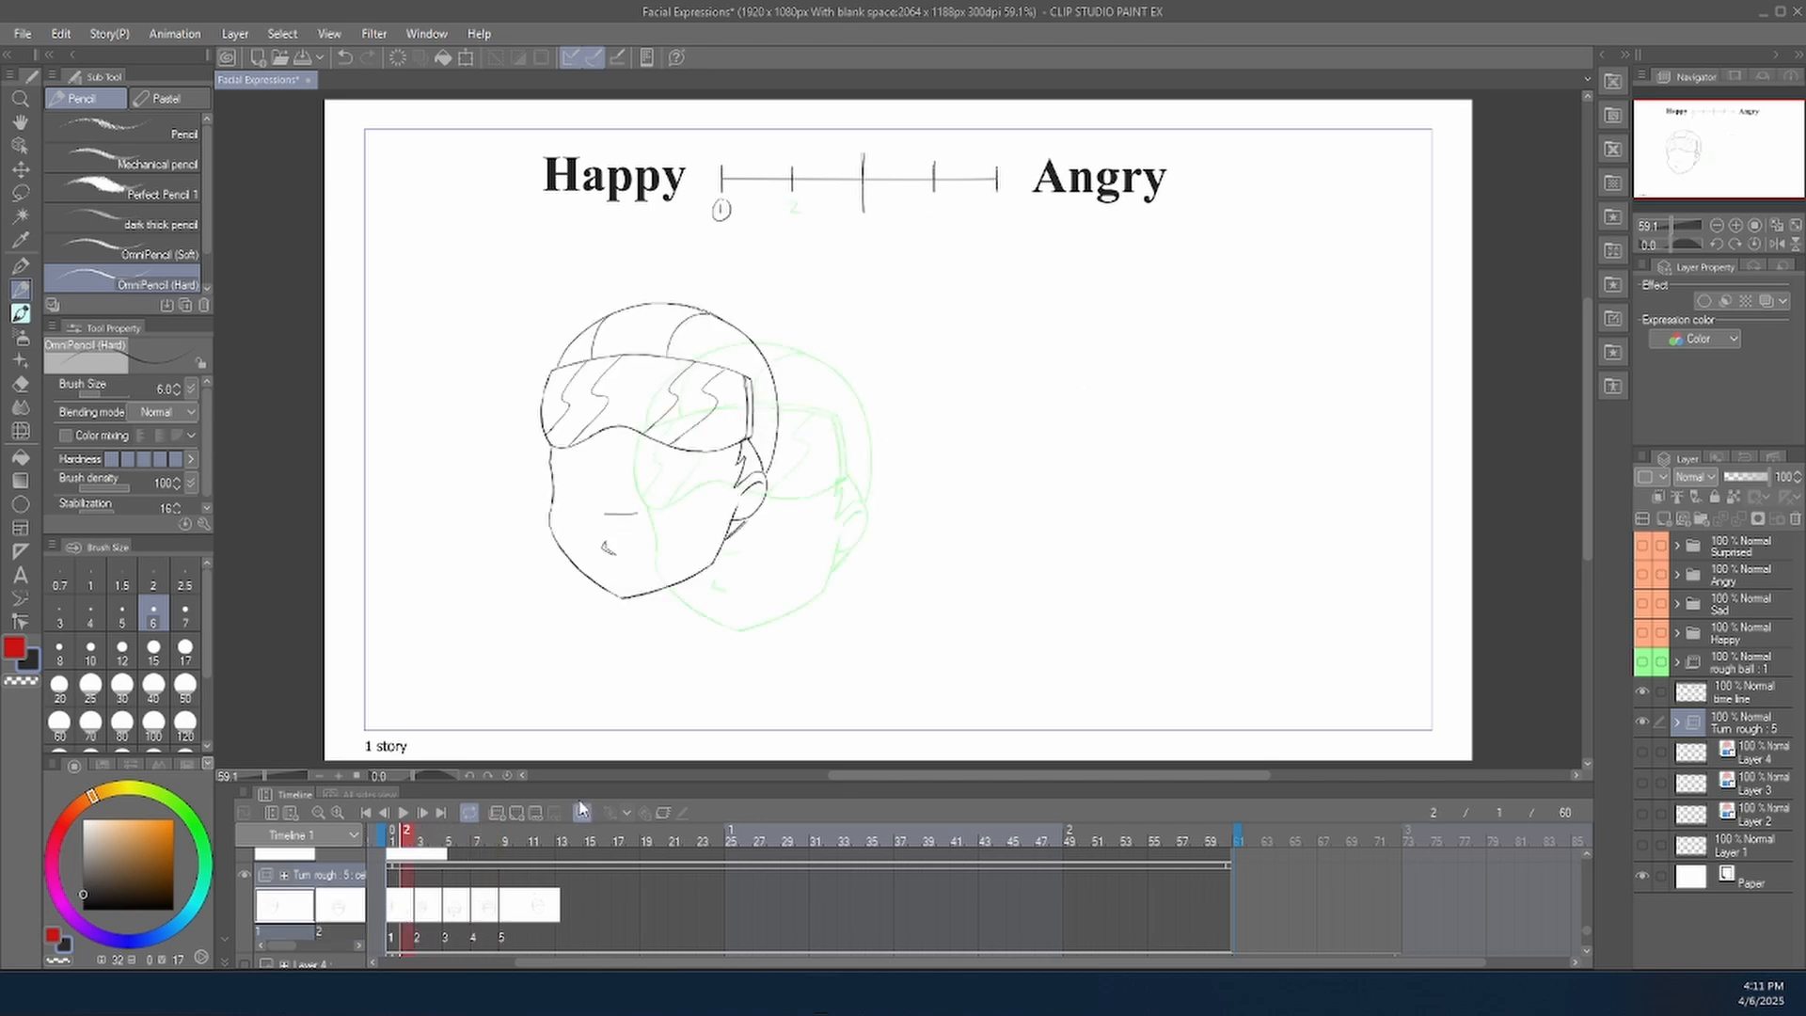
click(424, 912)
click(451, 917)
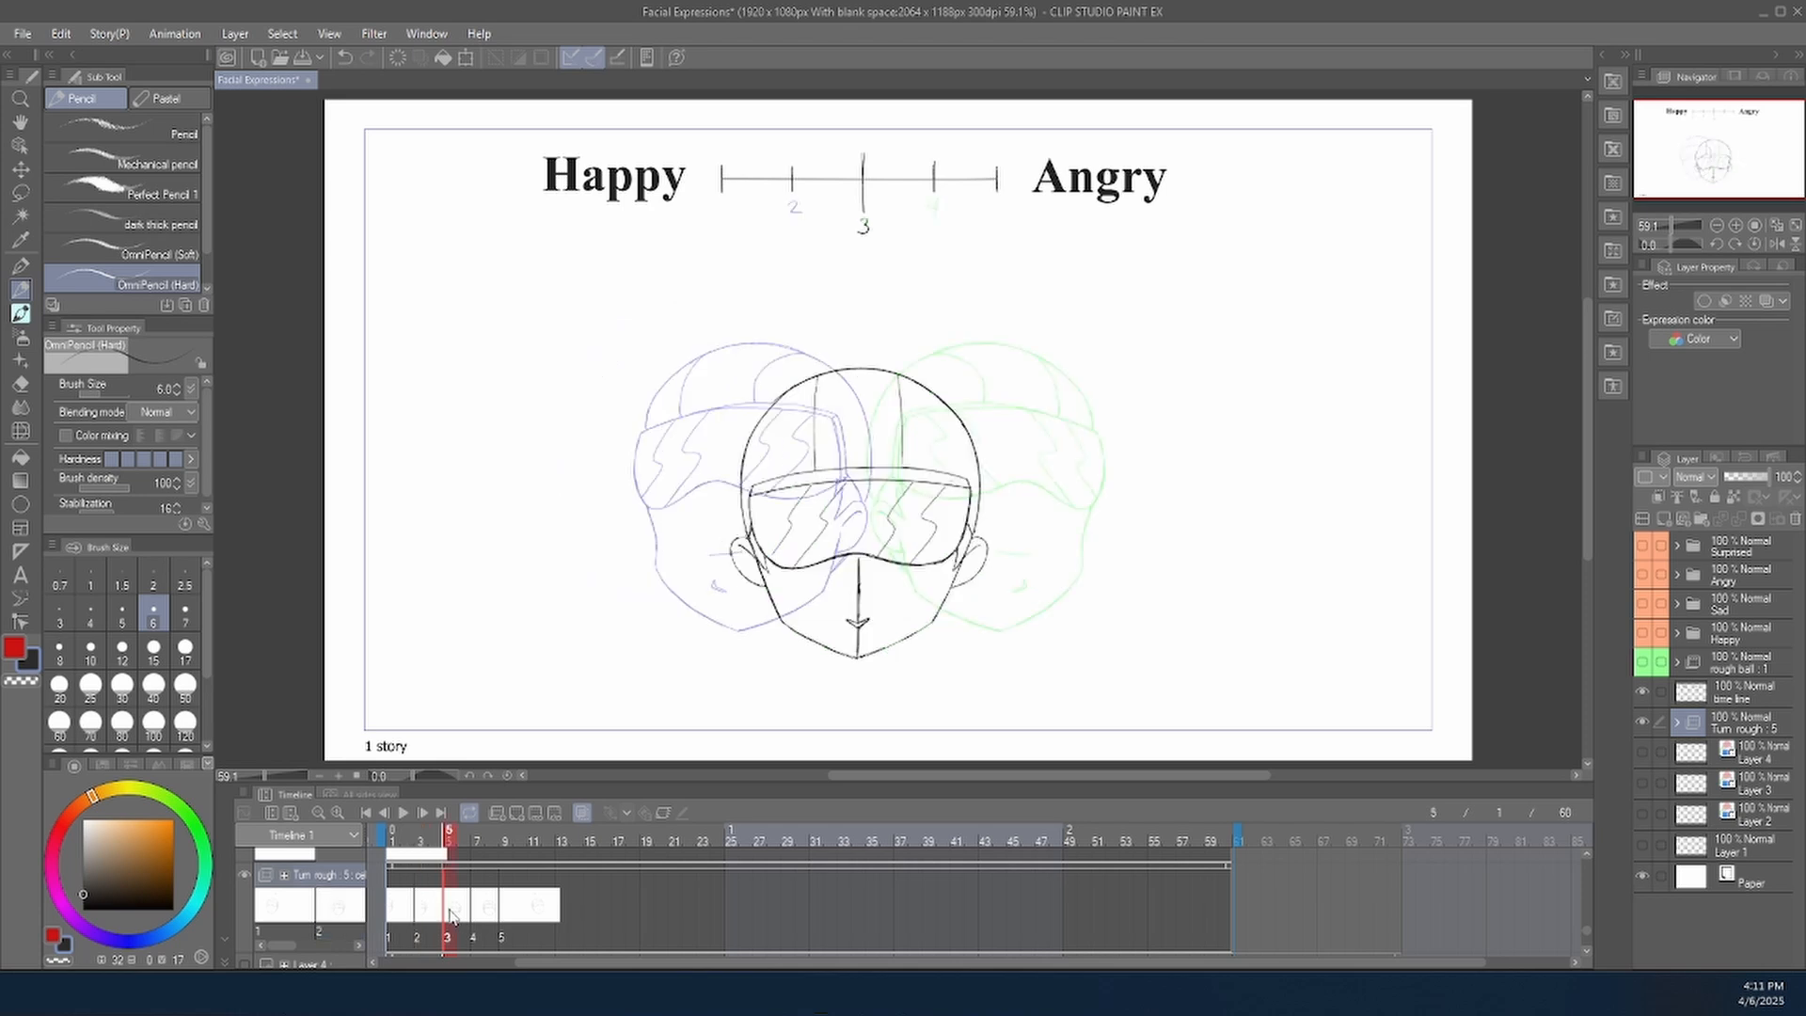
click(484, 917)
click(522, 908)
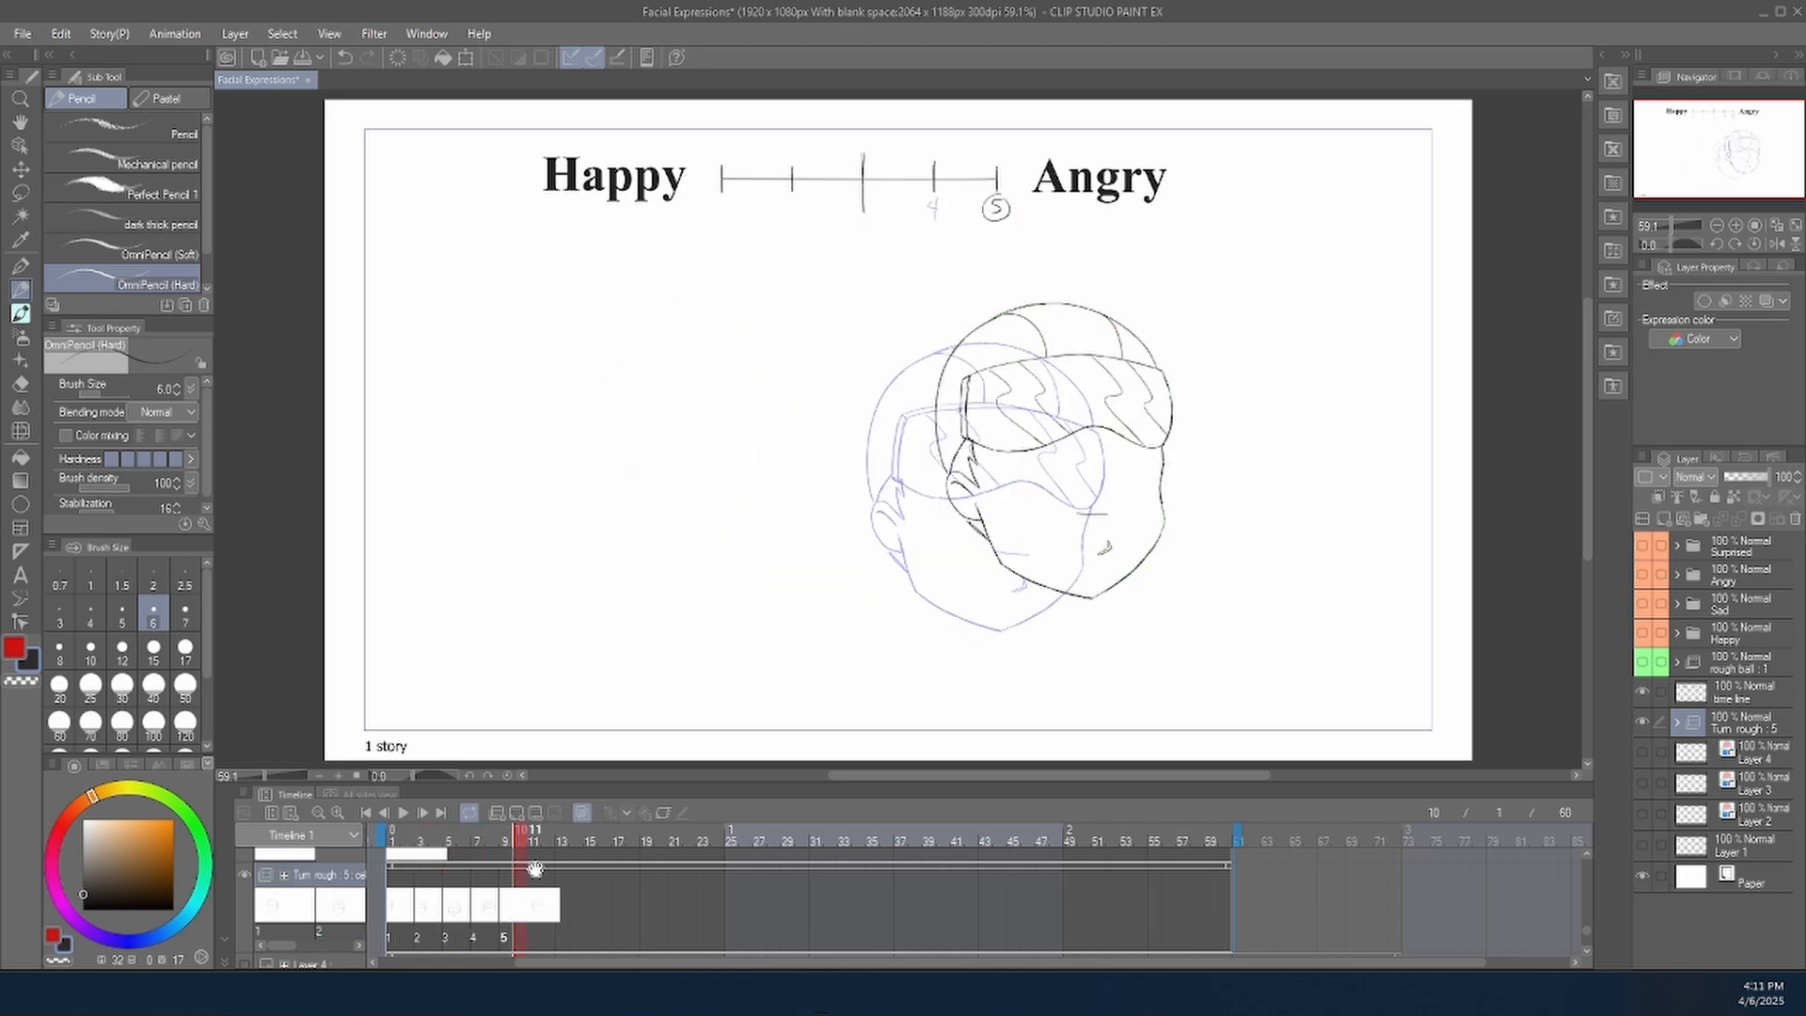
click(581, 810)
Play the rough head turn from the first frame several times, rewind to frame 1 and switch to the Hand tool.
click(366, 813)
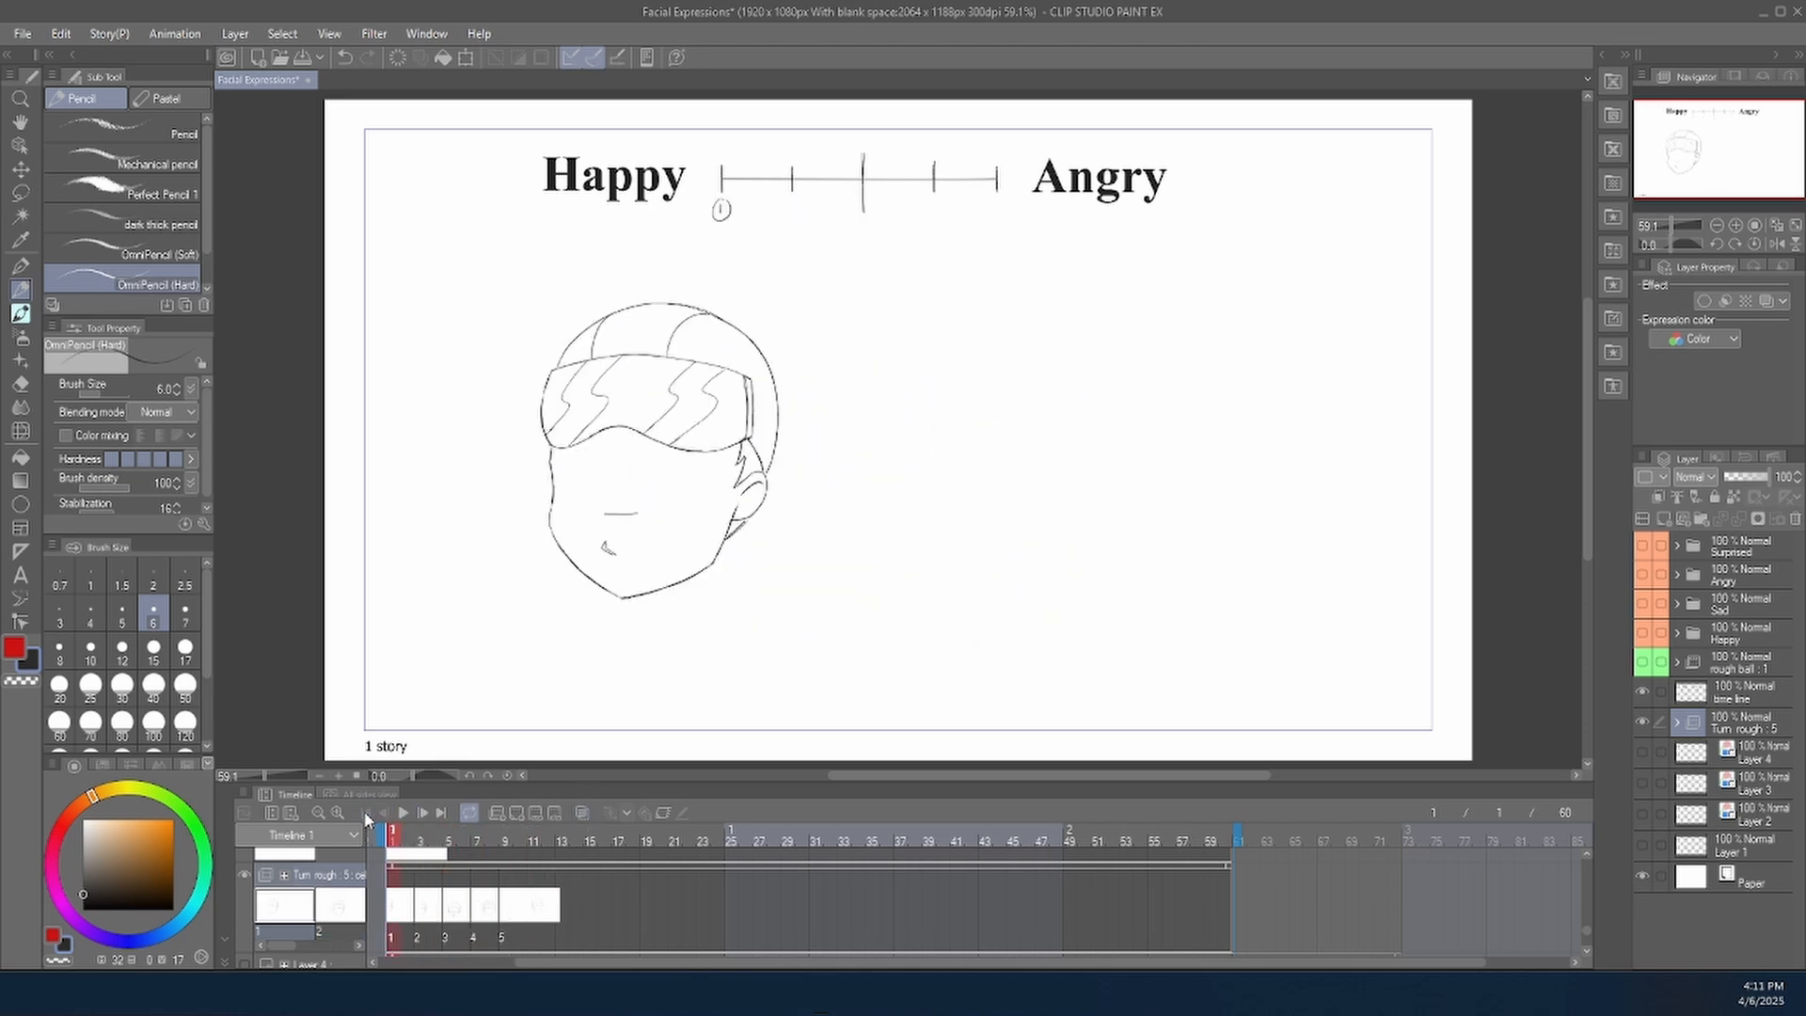
click(403, 814)
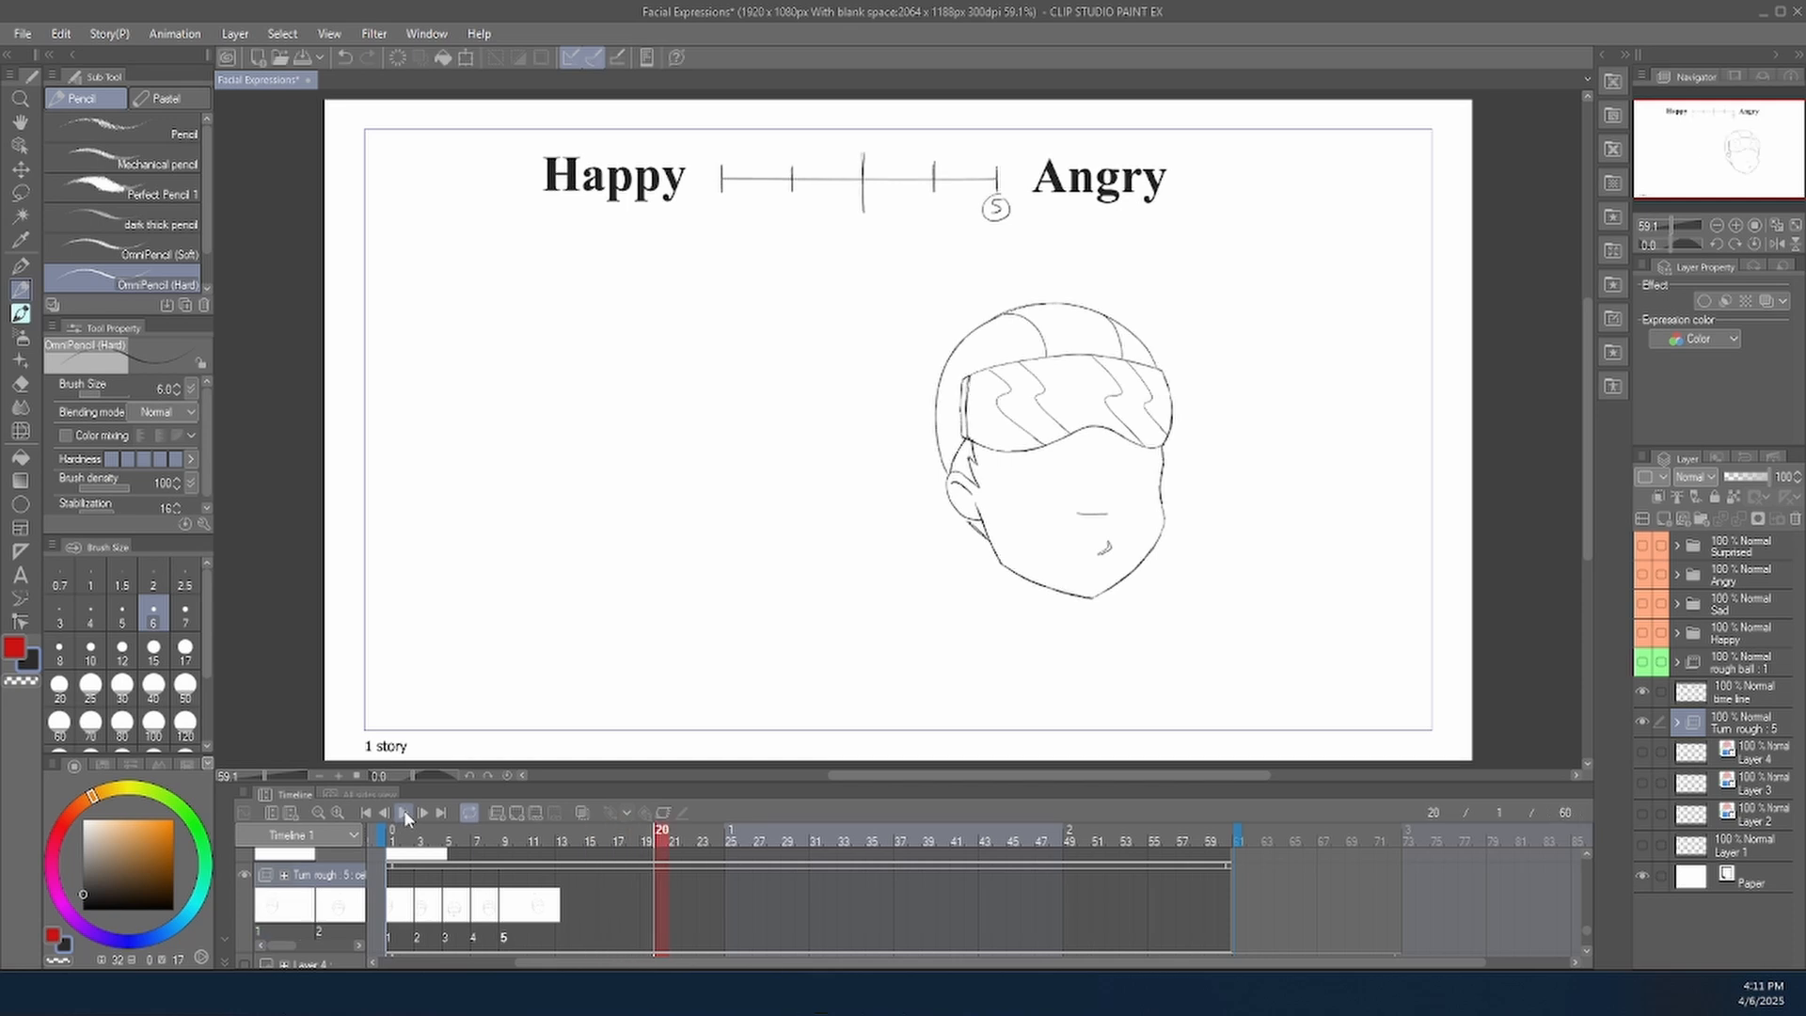
click(369, 813)
click(405, 814)
click(406, 814)
click(370, 813)
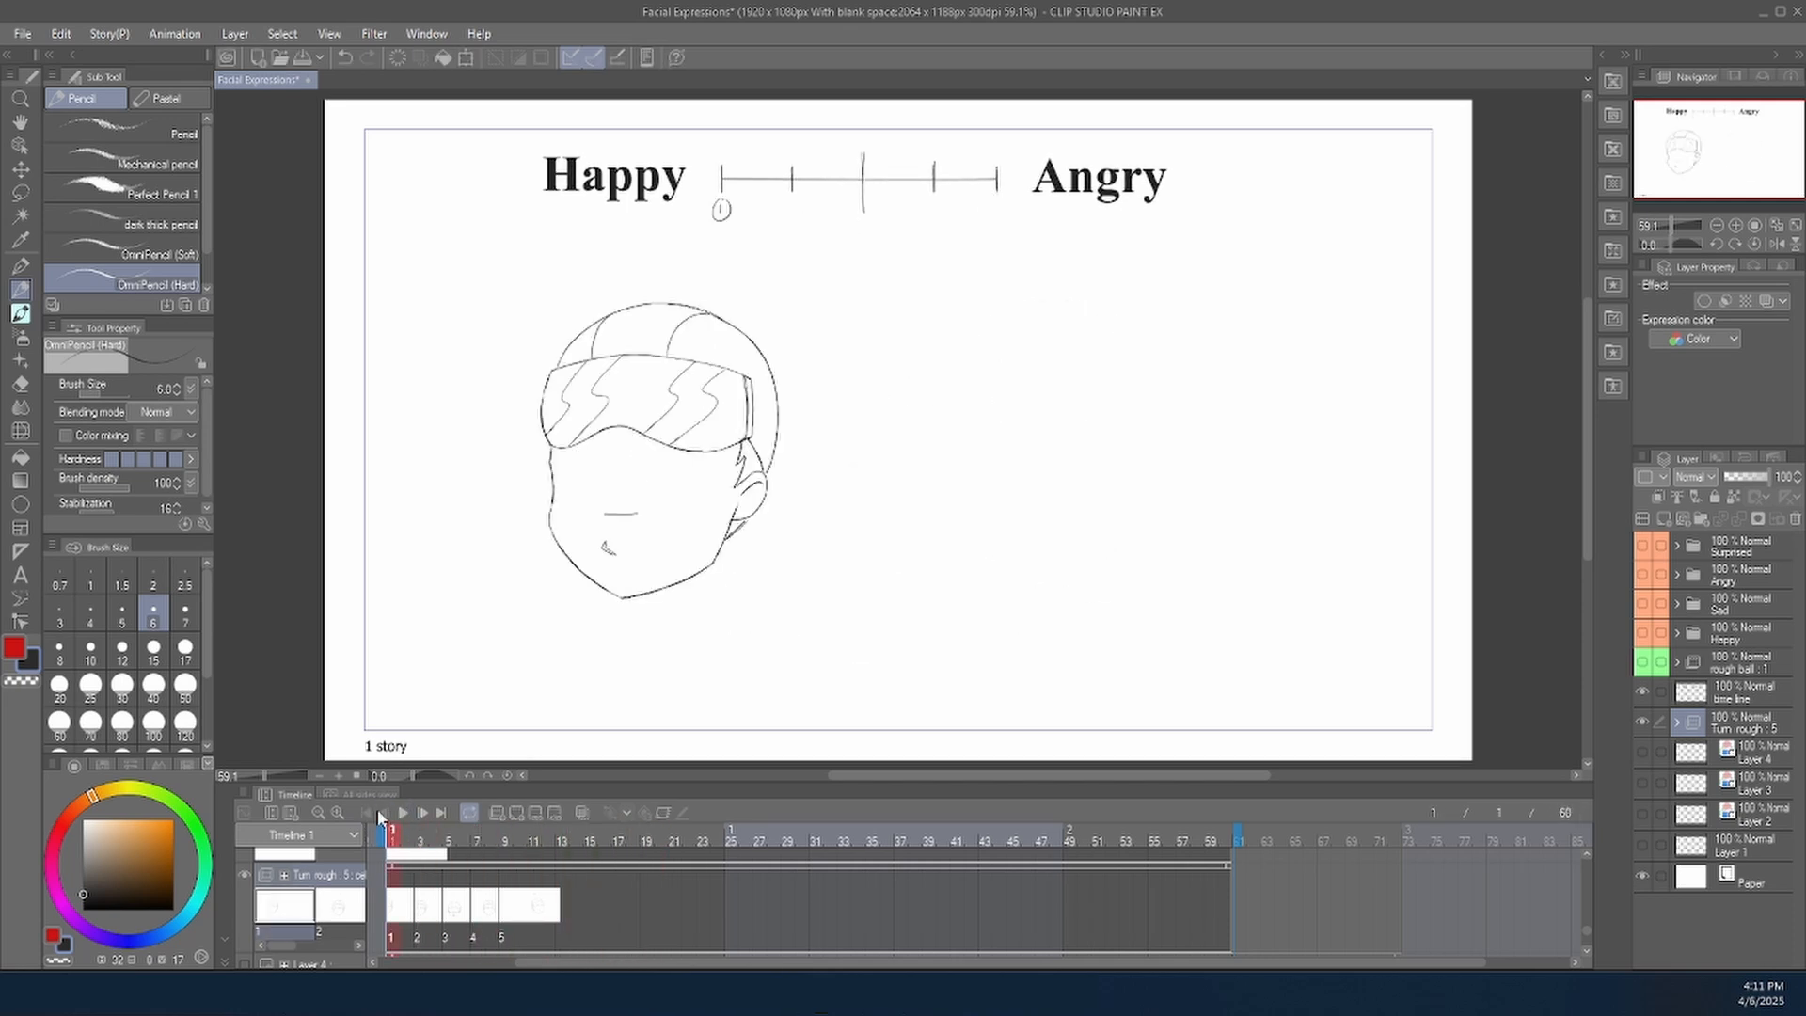
click(403, 814)
click(402, 813)
click(402, 814)
click(365, 810)
click(20, 122)
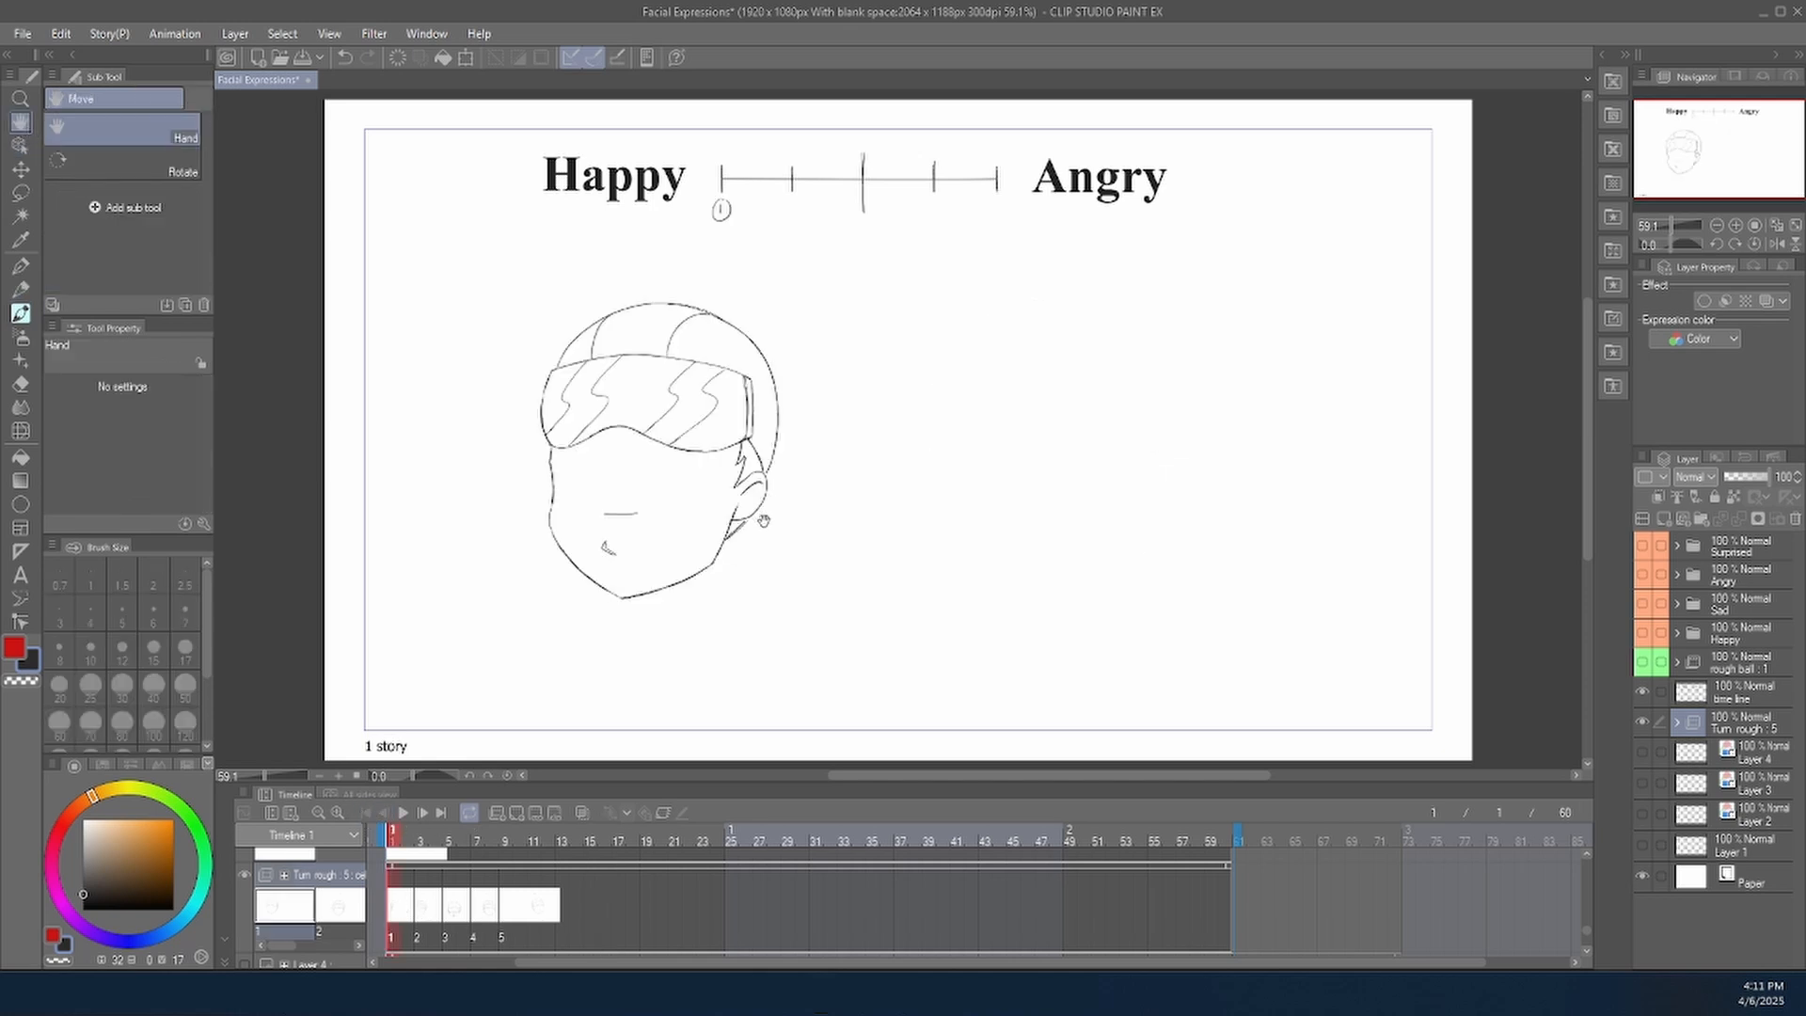
Draw wide open eyes with pupils and raised eyebrows on the cel 1 face using the OmniPencil (Hard).
scroll(763, 520, up, 1)
drag(774, 516, 819, 518)
click(19, 290)
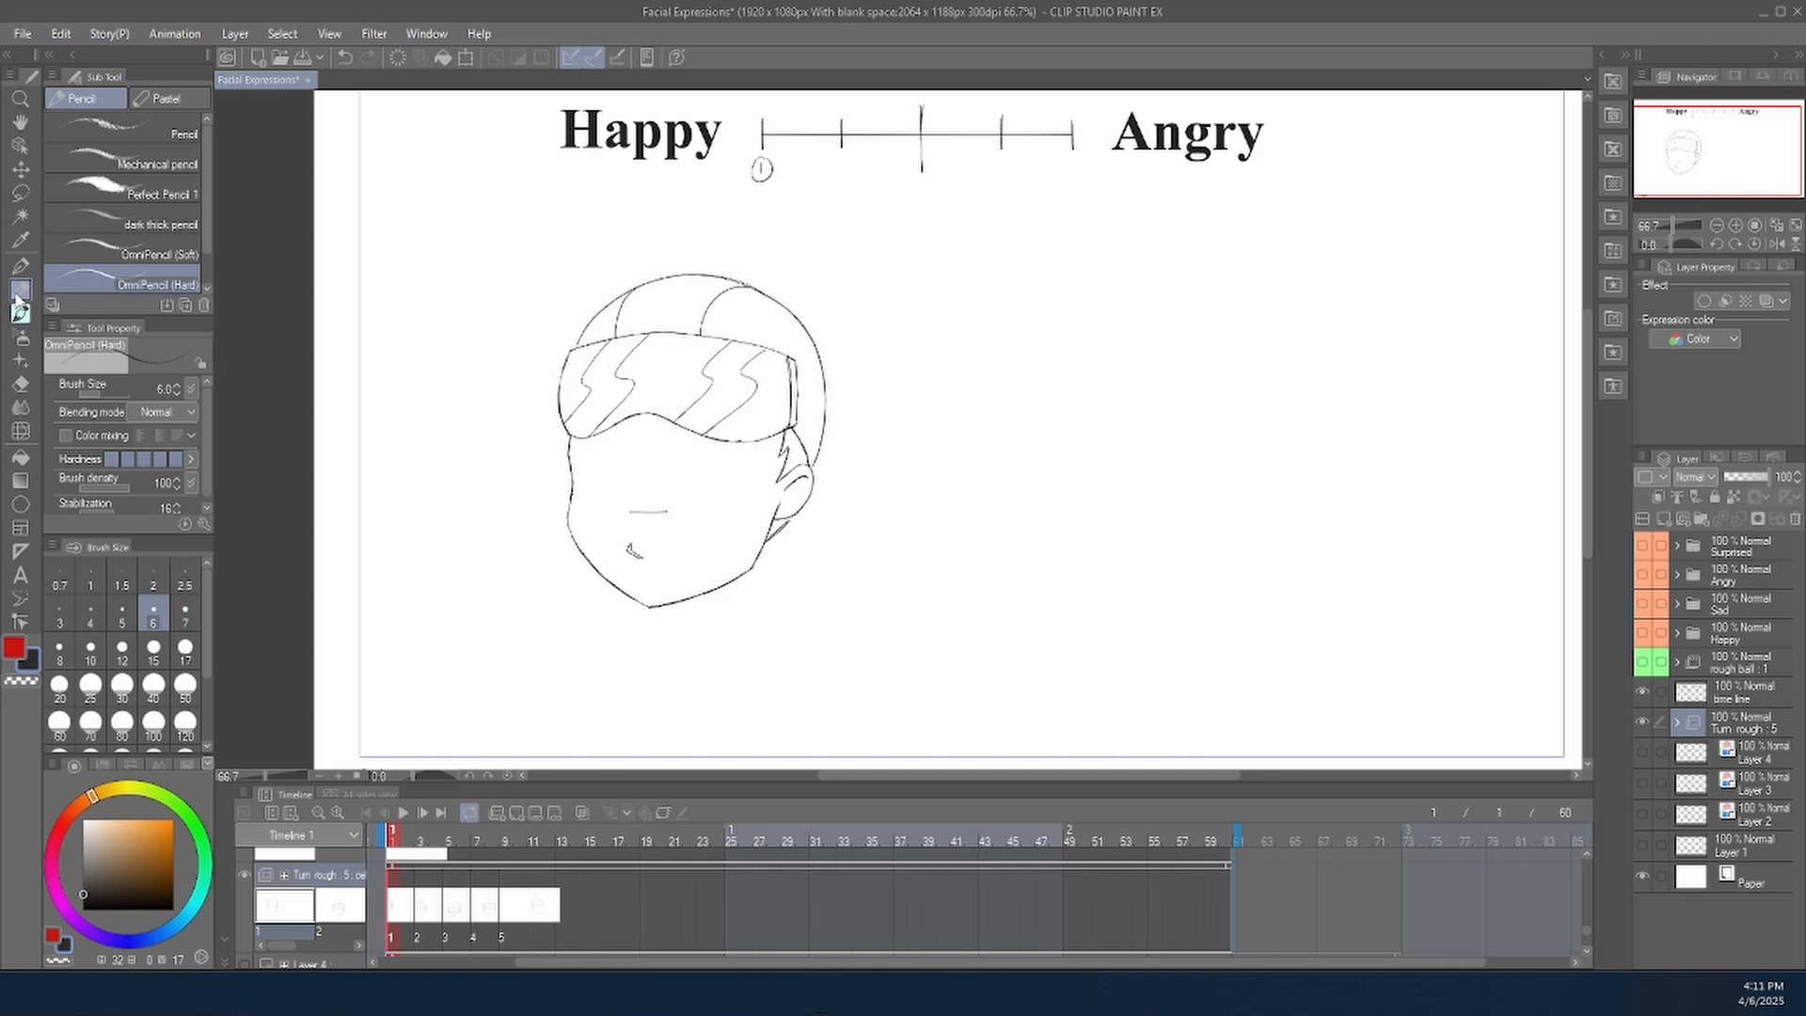
mouse_move(667, 512)
mouse_down()
mouse_move(689, 486)
mouse_move(722, 502)
mouse_move(701, 521)
mouse_up()
key(ctrl+z)
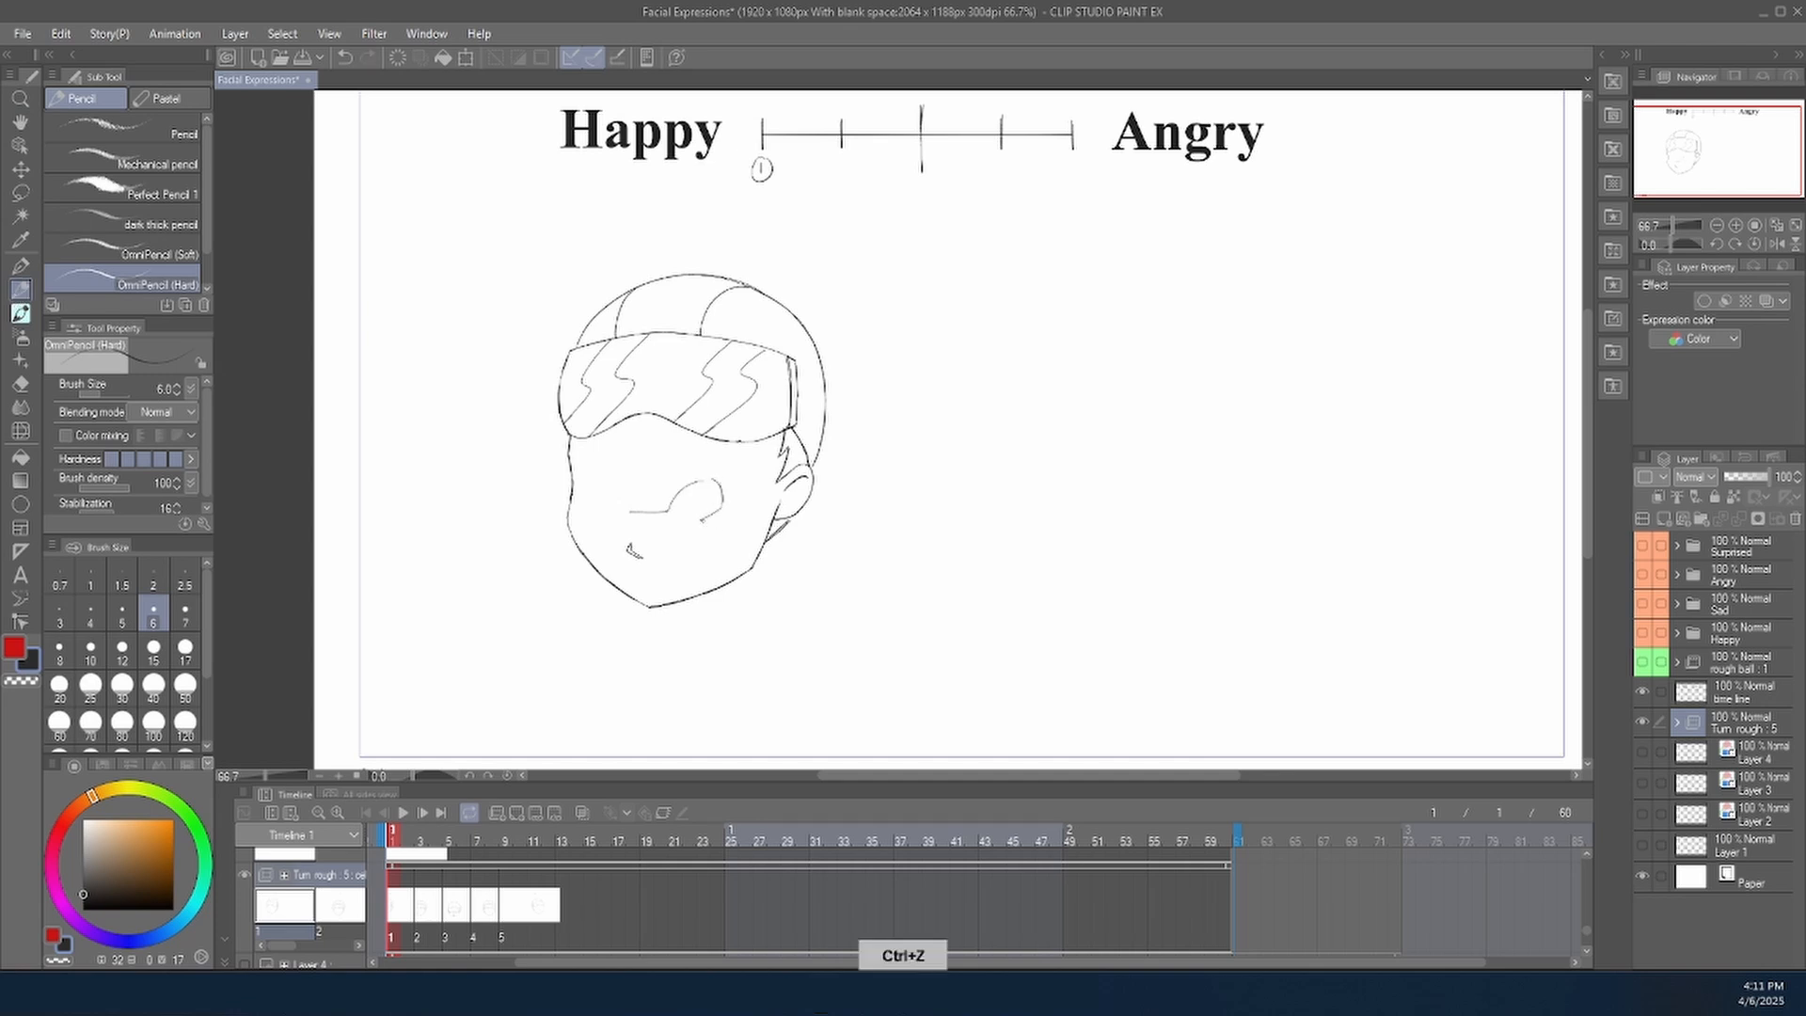
mouse_move(602, 487)
mouse_down()
mouse_move(631, 512)
mouse_move(589, 493)
mouse_move(595, 522)
mouse_move(707, 486)
mouse_move(615, 495)
mouse_move(710, 493)
mouse_move(618, 497)
mouse_move(709, 455)
mouse_move(740, 478)
mouse_move(703, 442)
mouse_move(570, 474)
mouse_up()
key(ctrl+z)
key(ctrl+z)
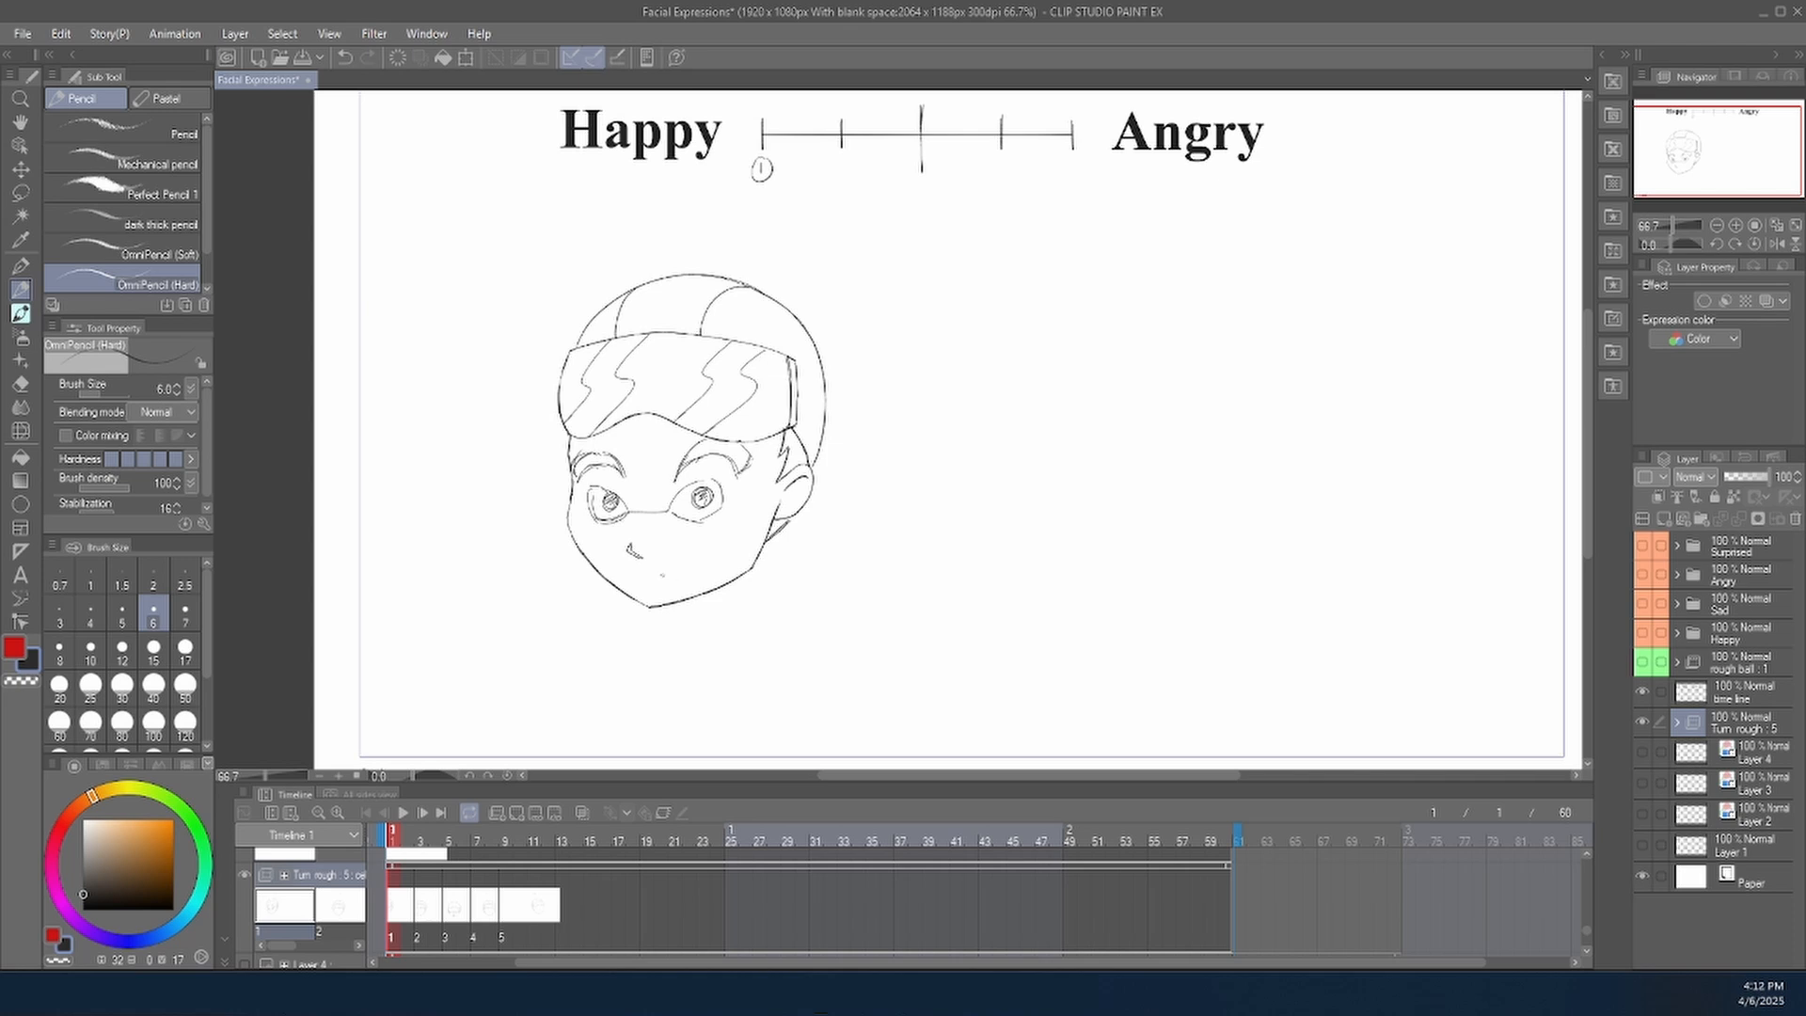
Draw an open, toothy smile under the nose on the cel 1 face and fit the whole canvas in view.
mouse_move(648, 561)
mouse_down()
mouse_move(716, 546)
mouse_move(704, 574)
mouse_move(654, 583)
mouse_up()
drag(645, 574, 694, 580)
mouse_move(668, 564)
mouse_down()
mouse_move(715, 550)
mouse_move(692, 568)
mouse_up()
click(1792, 226)
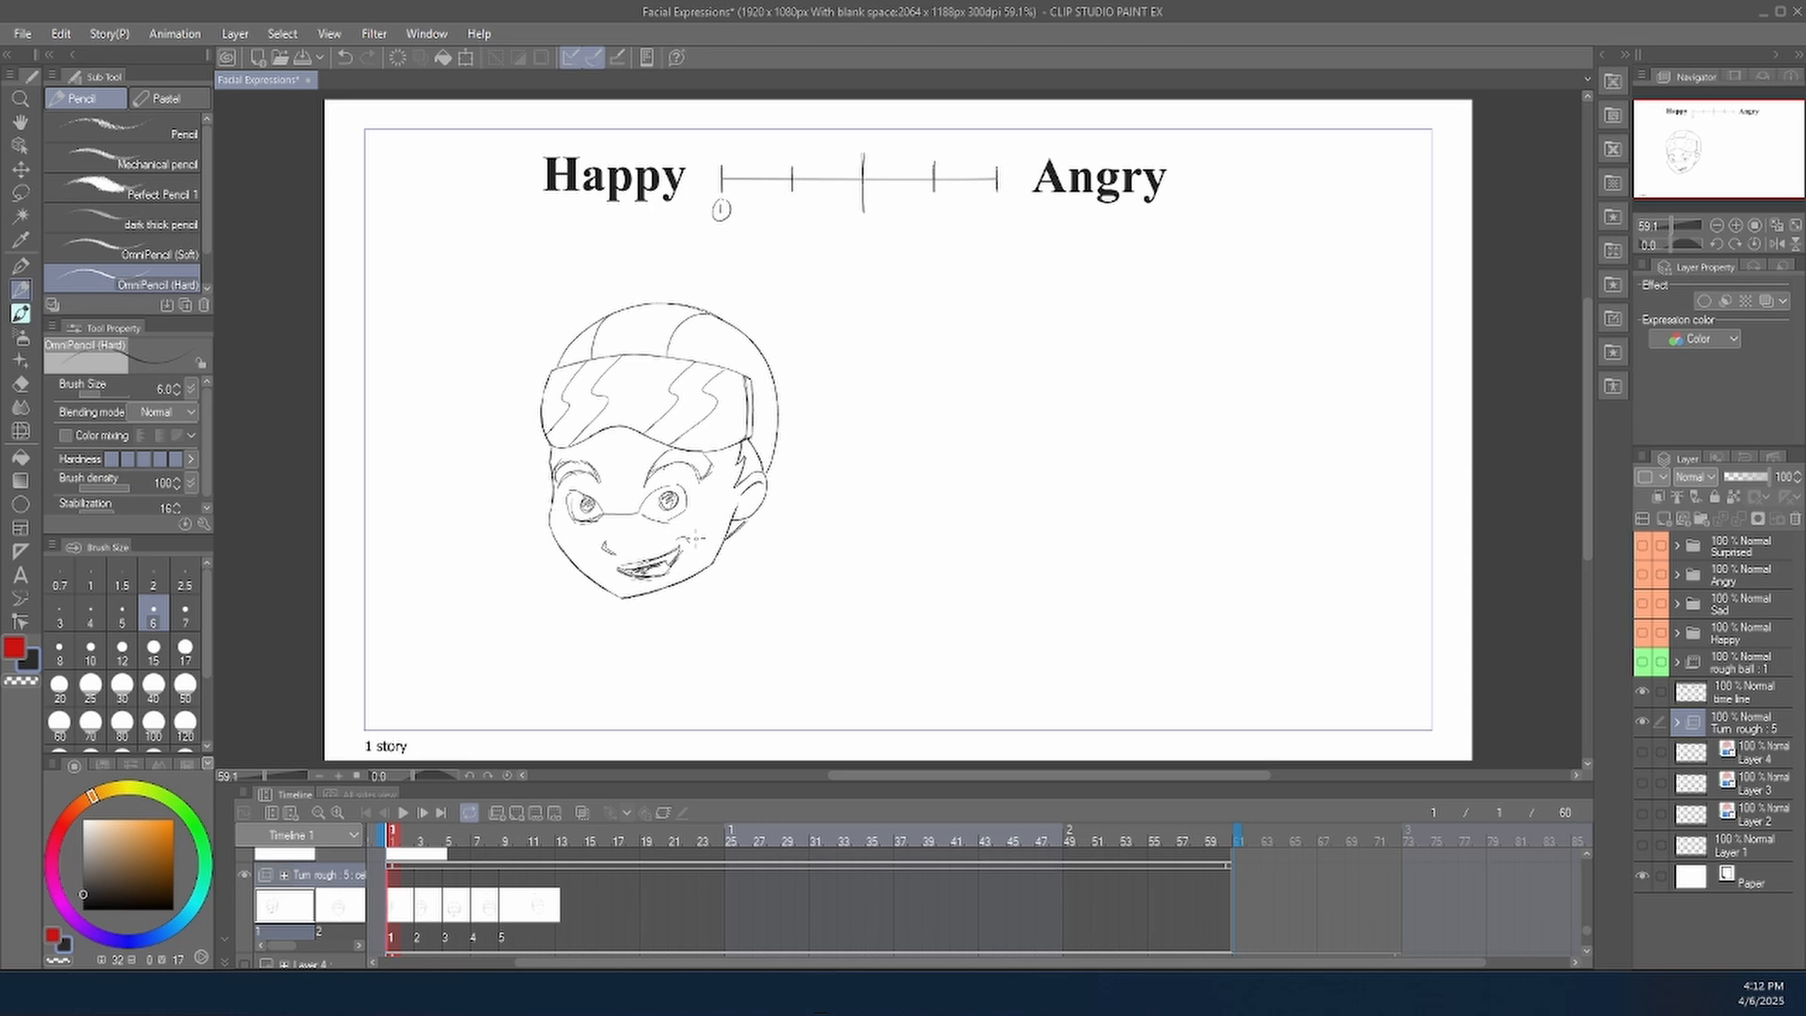
Save the file, sketch narrow eye outlines on the cel 5 face and compare it with cel 1.
click(508, 914)
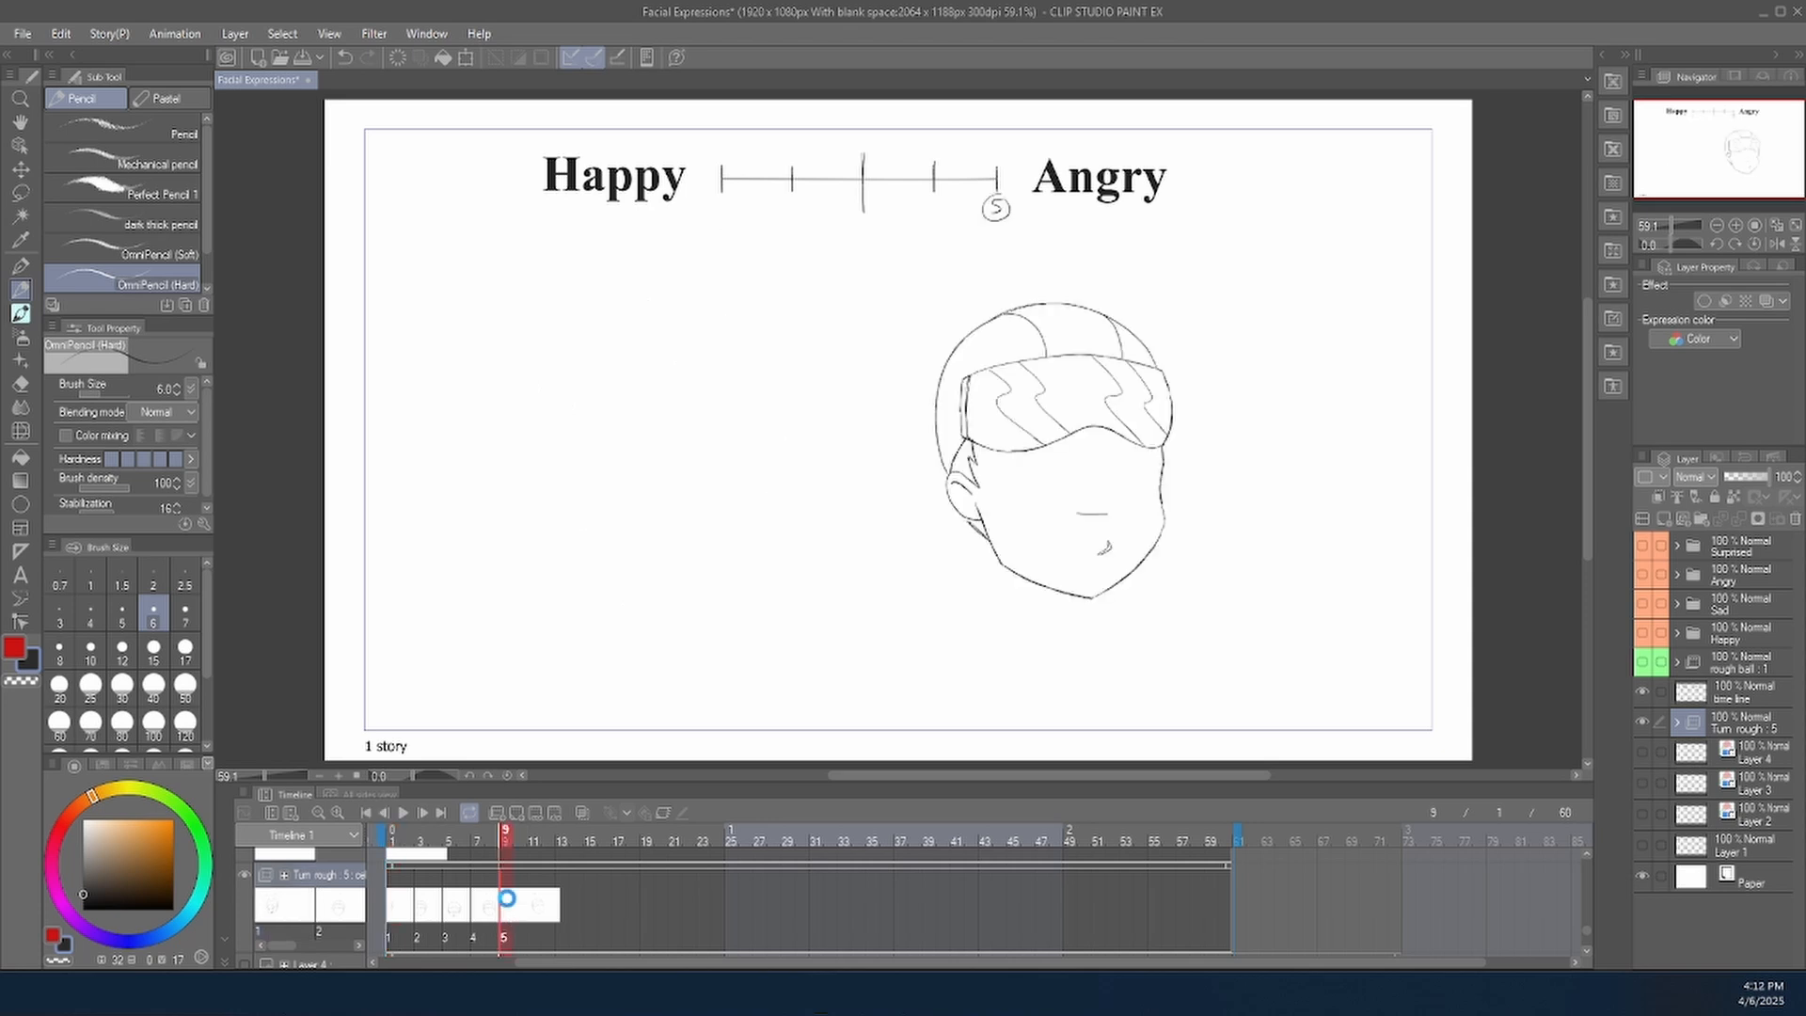
key(ctrl+s)
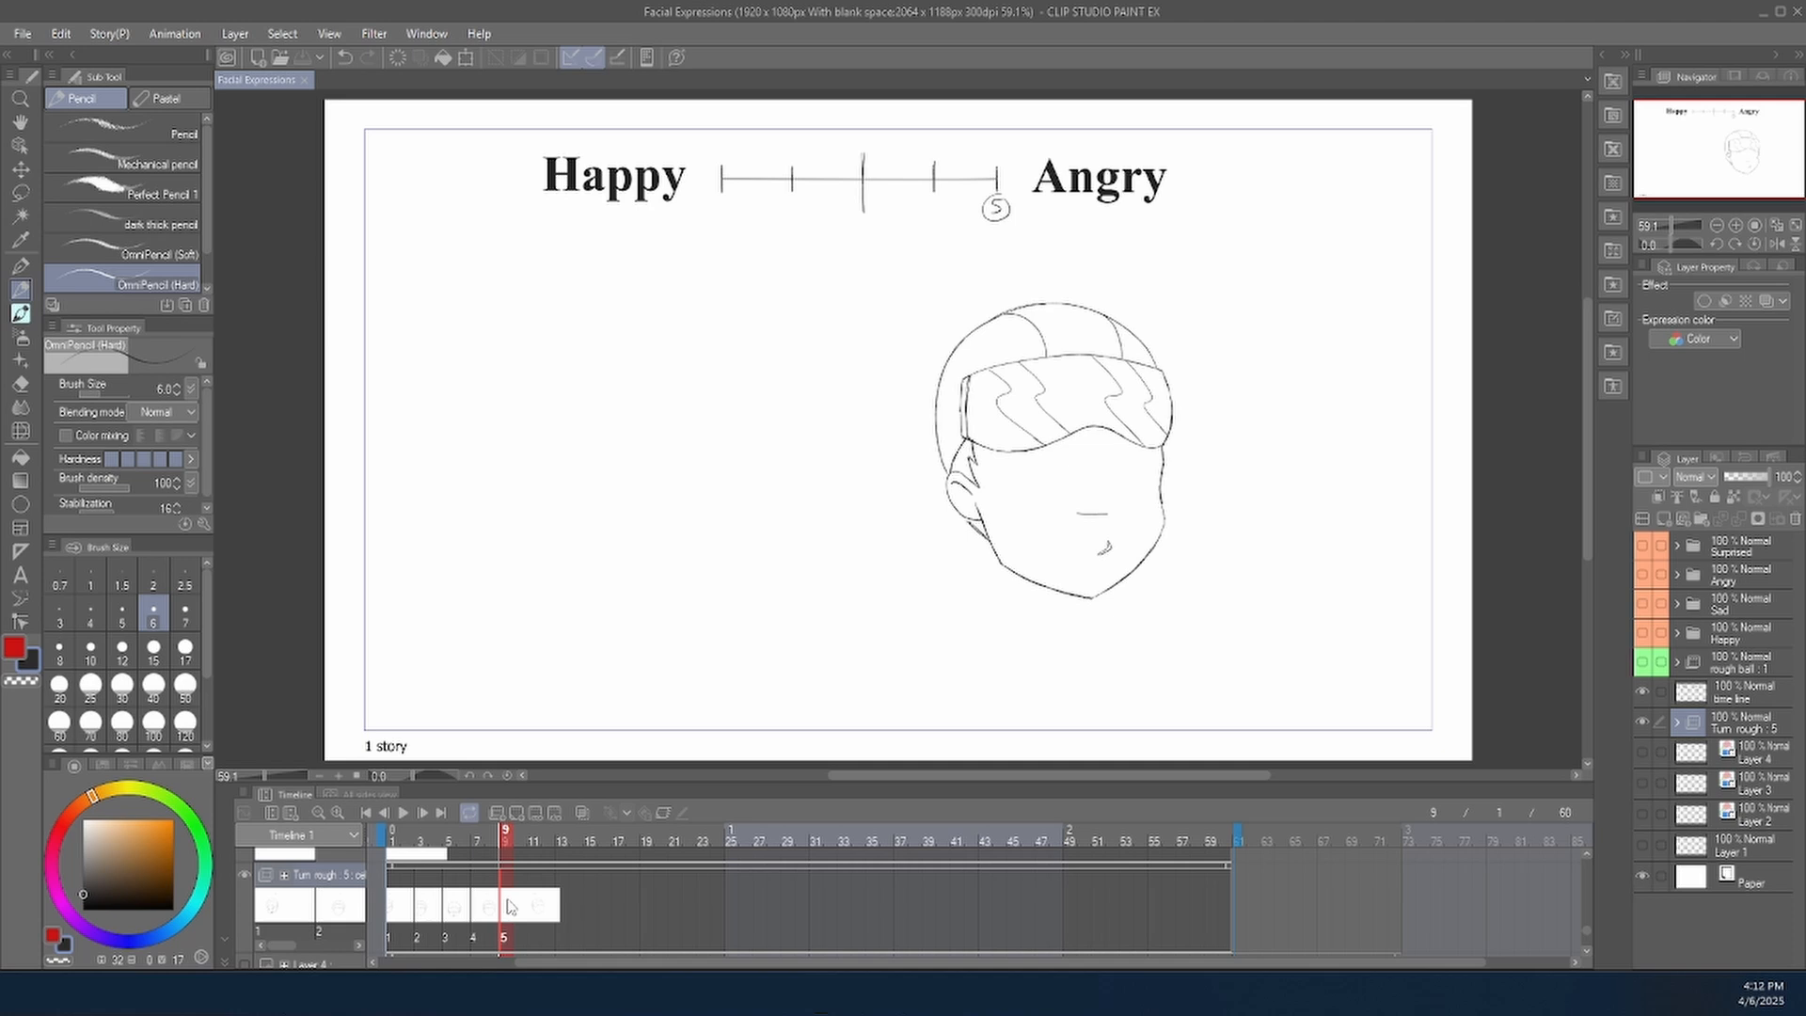
mouse_move(1082, 513)
mouse_down()
mouse_move(1025, 490)
mouse_move(1038, 519)
mouse_move(1032, 500)
mouse_move(1056, 518)
mouse_move(1137, 481)
mouse_move(1107, 515)
mouse_up()
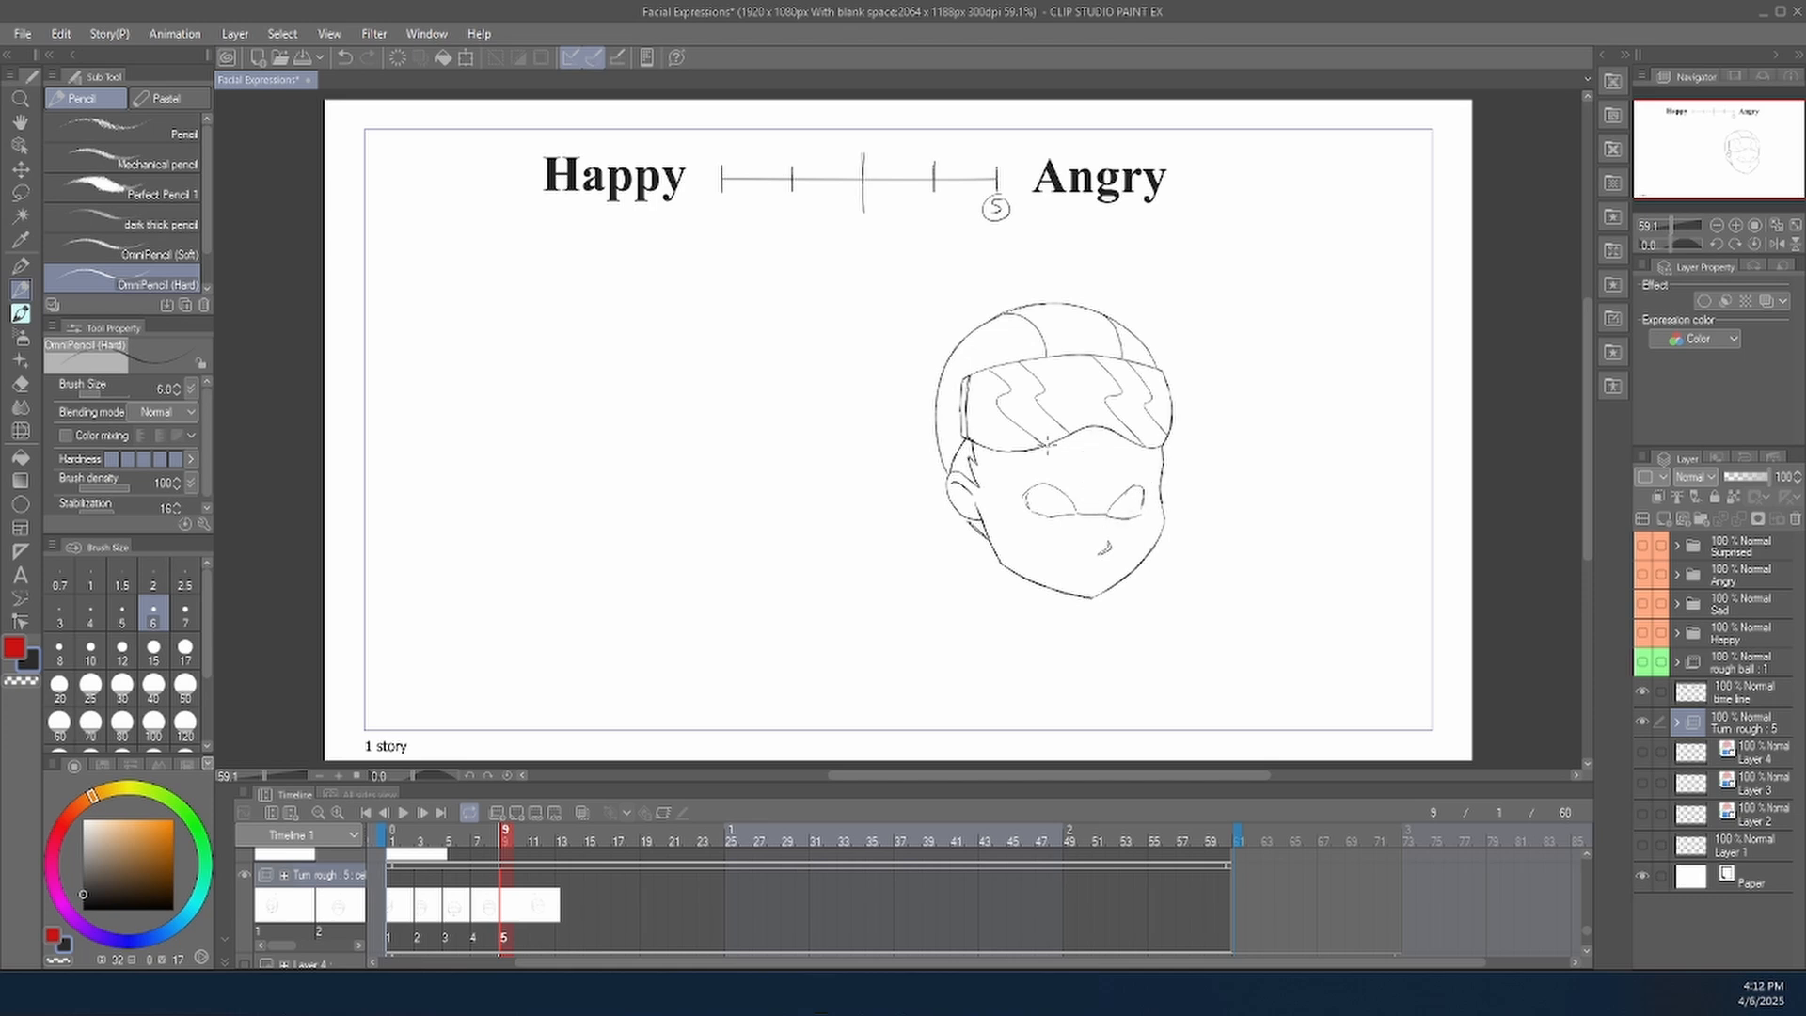
click(392, 905)
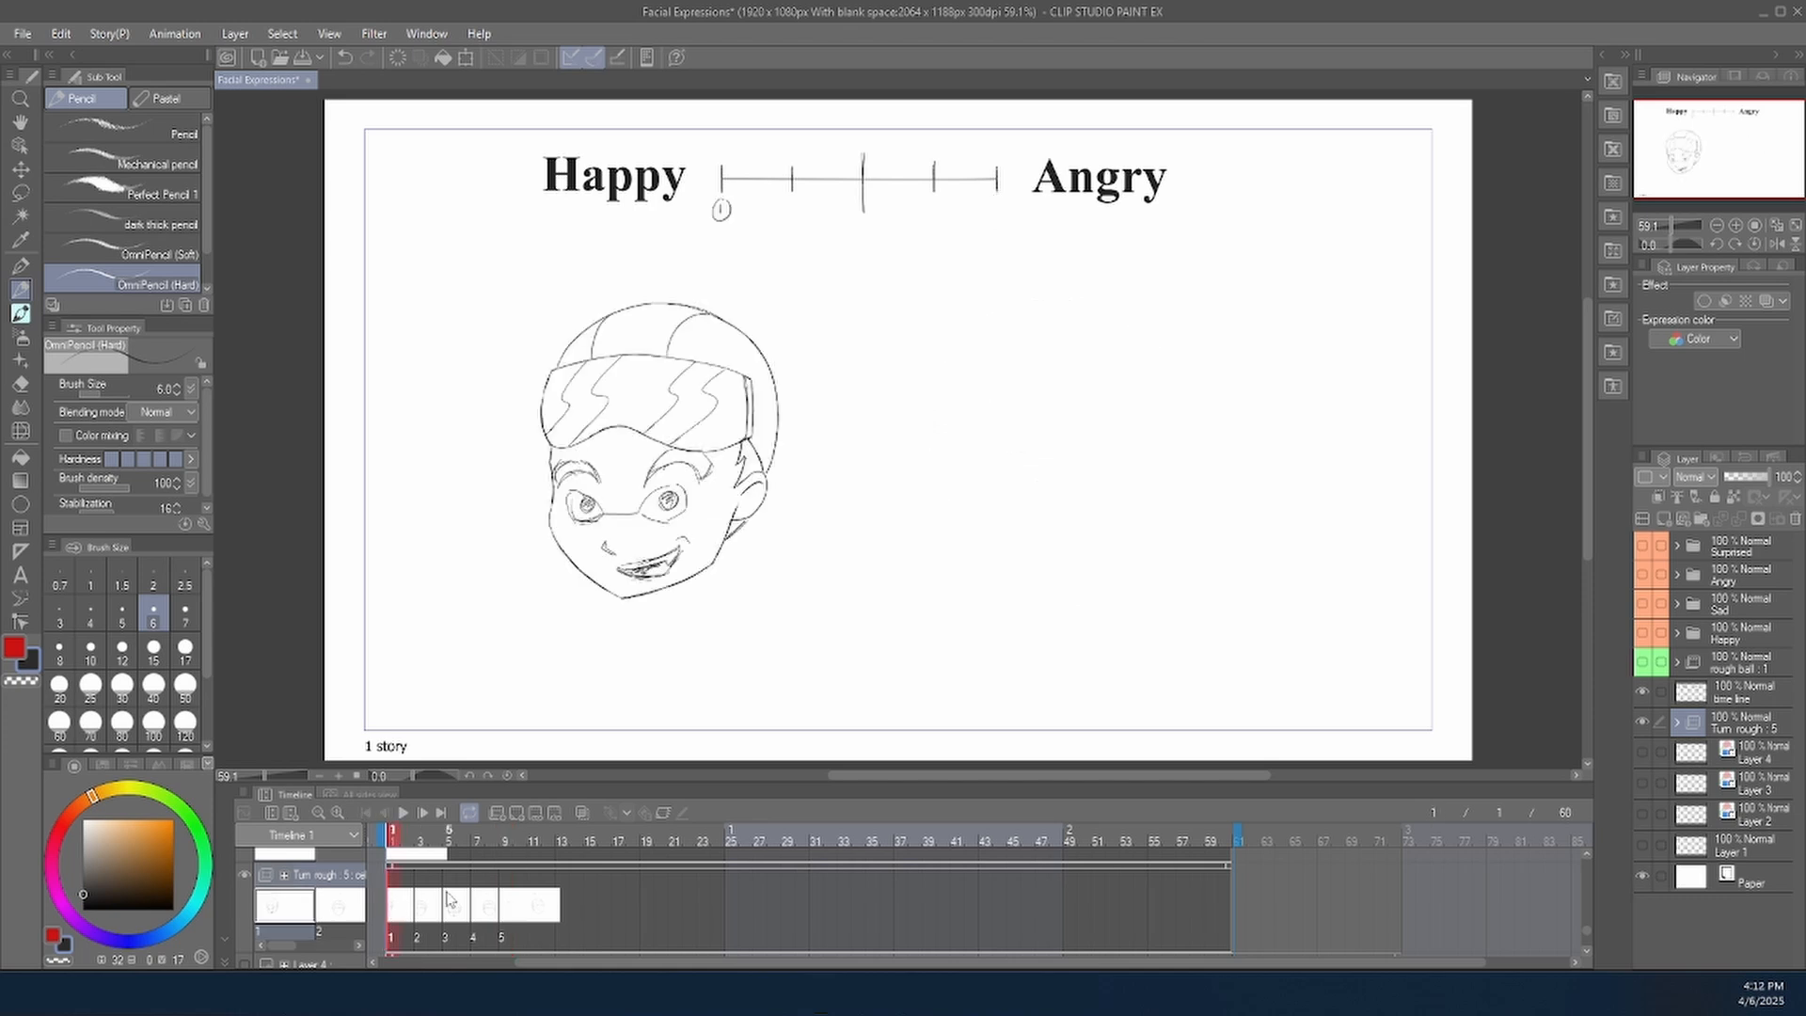
click(505, 898)
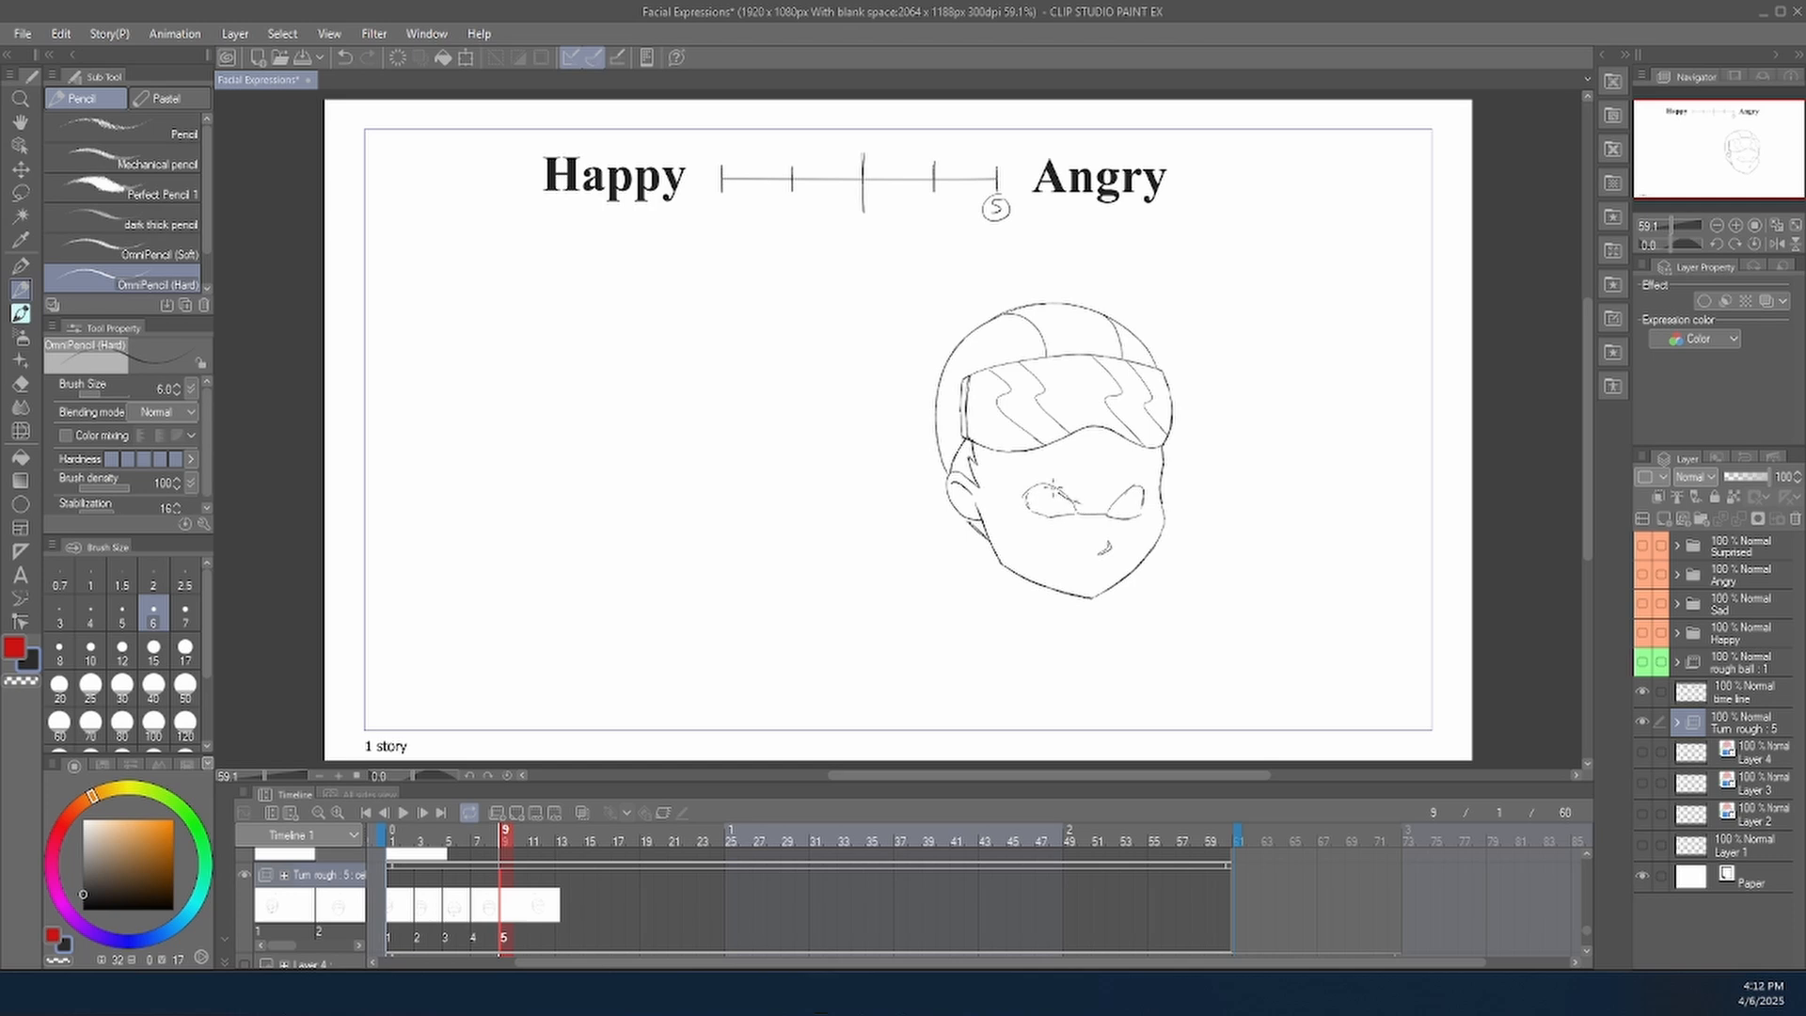
Draw thick angry eyebrows slanting down toward the nose above both eyes on cel 5.
mouse_move(1053, 489)
mouse_down()
mouse_move(1074, 512)
mouse_move(1021, 473)
mouse_move(1085, 503)
mouse_move(1057, 467)
mouse_move(1022, 472)
mouse_up()
mouse_move(1134, 485)
mouse_down()
mouse_move(1119, 509)
mouse_move(1163, 473)
mouse_up()
mouse_move(1162, 472)
mouse_down()
mouse_move(1108, 513)
mouse_move(1126, 470)
mouse_move(1163, 463)
mouse_move(1058, 474)
mouse_move(1158, 463)
mouse_move(1125, 467)
mouse_up()
key(e)
key(p)
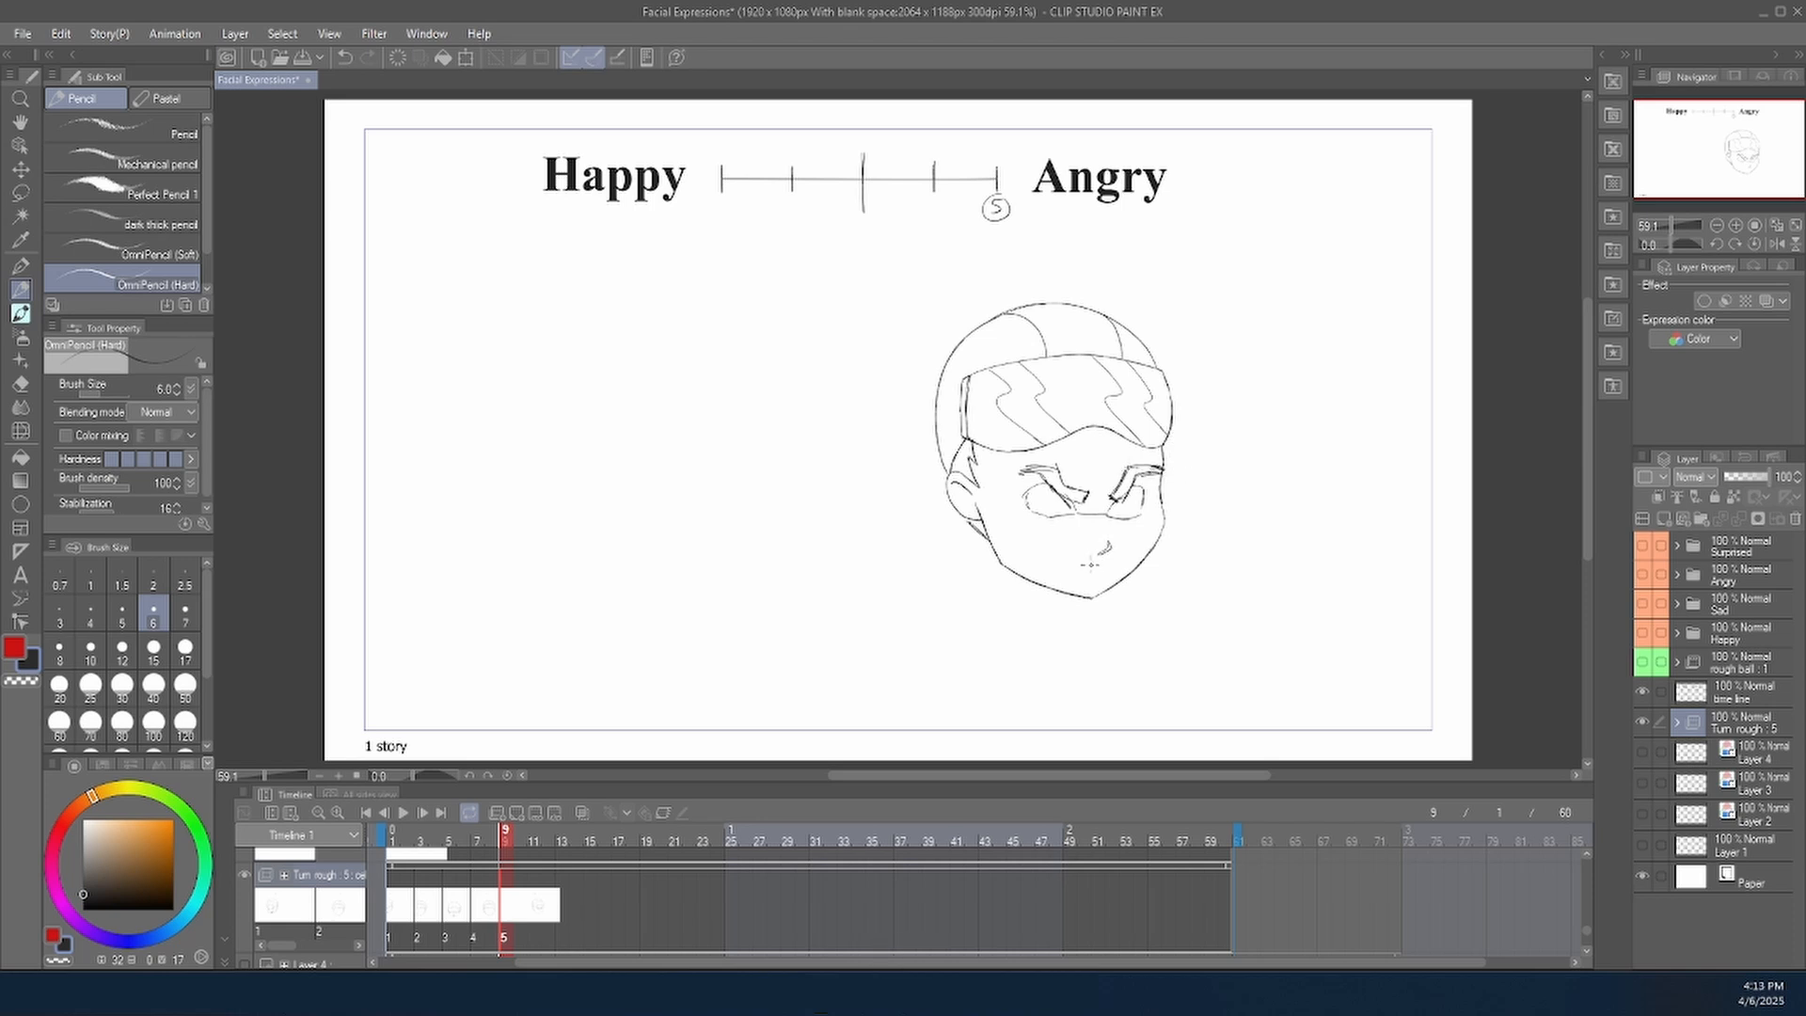
Draw a snarling mouth with clenched teeth and add pupils to both eyes of the angry face on cel 5.
mouse_move(1091, 565)
mouse_down()
mouse_move(1050, 574)
mouse_move(1131, 565)
mouse_move(1063, 583)
mouse_move(1087, 576)
mouse_up()
mouse_move(1091, 563)
mouse_down()
mouse_move(1099, 579)
mouse_move(1061, 563)
mouse_move(1115, 589)
mouse_move(1066, 569)
mouse_up()
drag(1038, 499, 1047, 502)
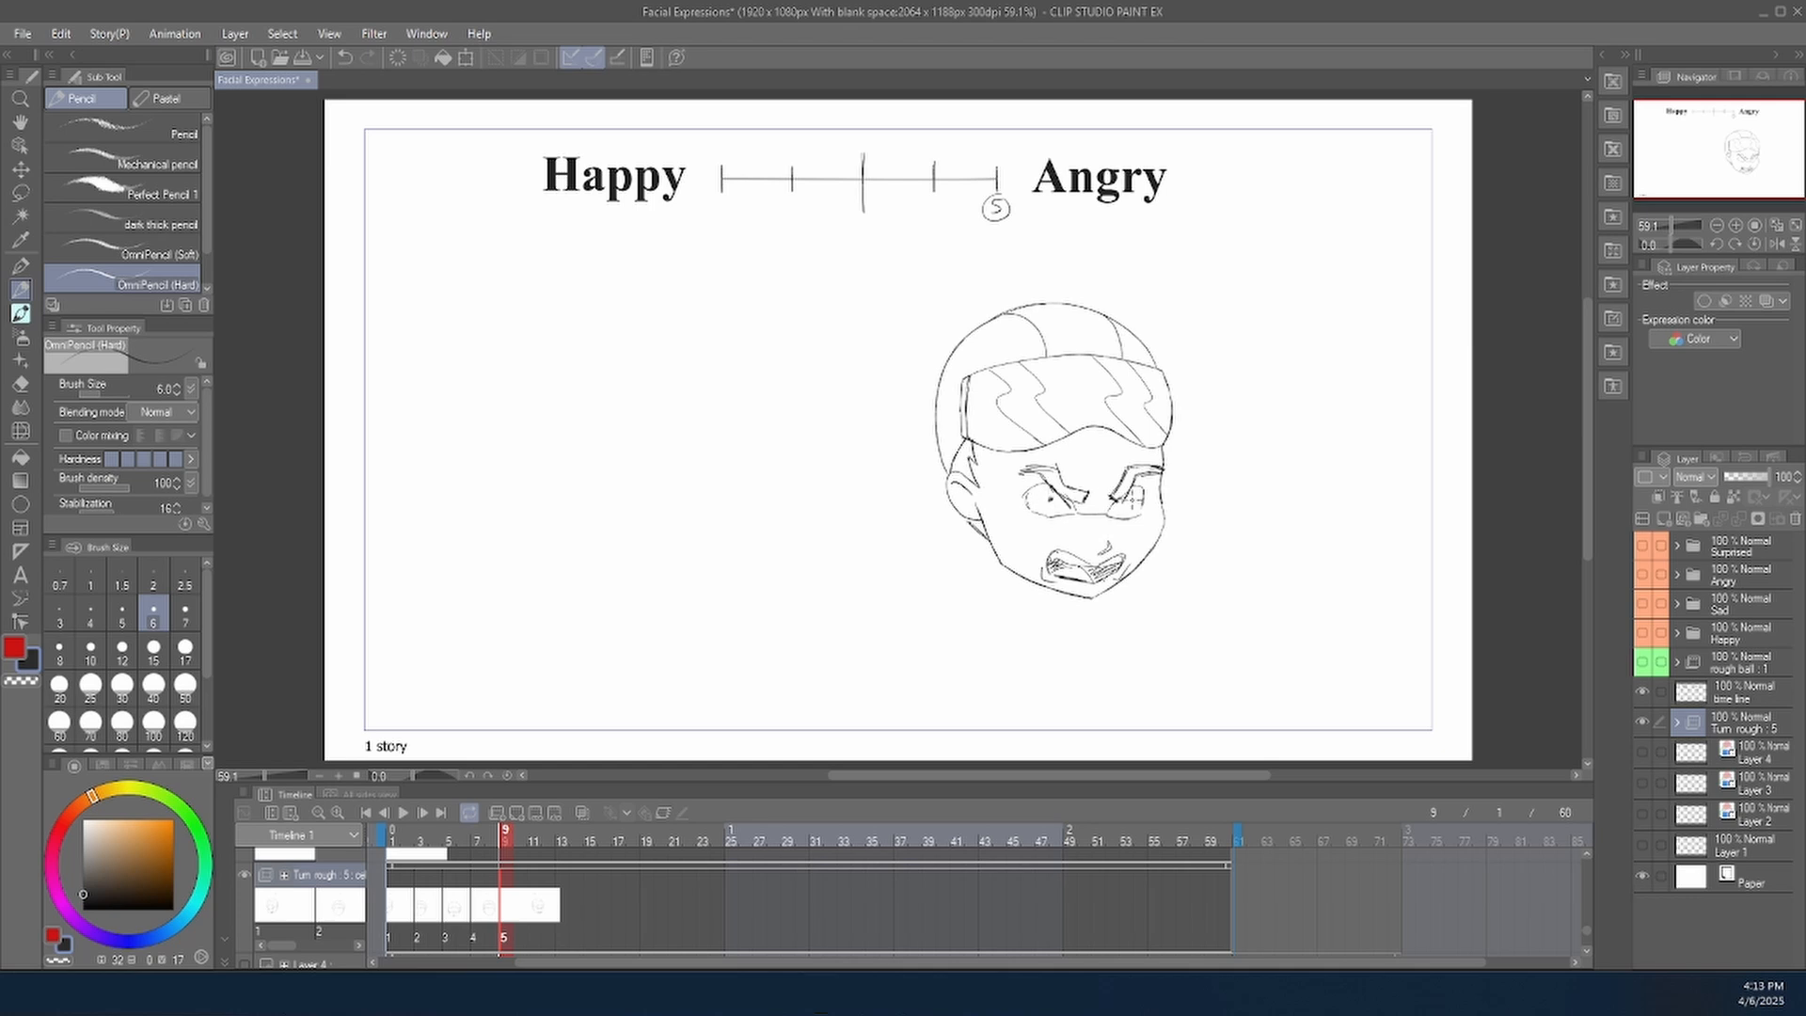
drag(1134, 500, 1057, 505)
key(ctrl+z)
Flip through Turn rough cels 1 to 5 to compare the happy and angry extremes with the faces between them.
click(406, 909)
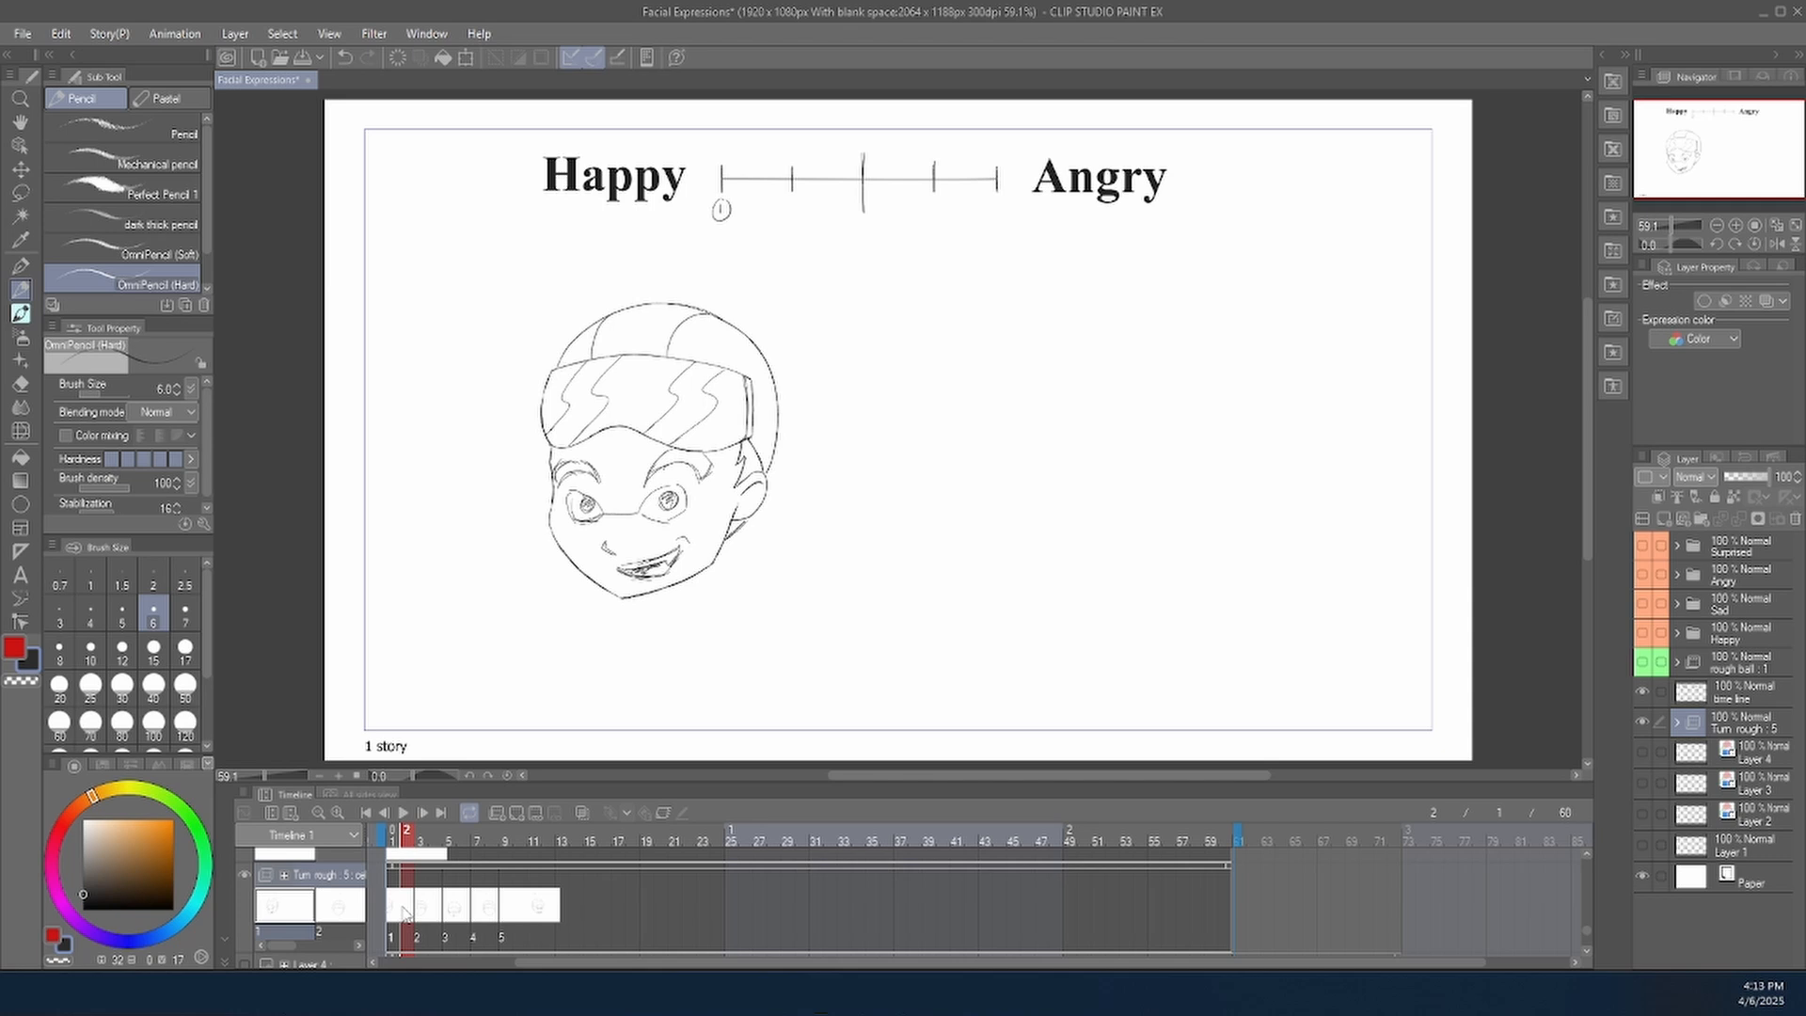
drag(860, 150, 905, 183)
key(ctrl+z)
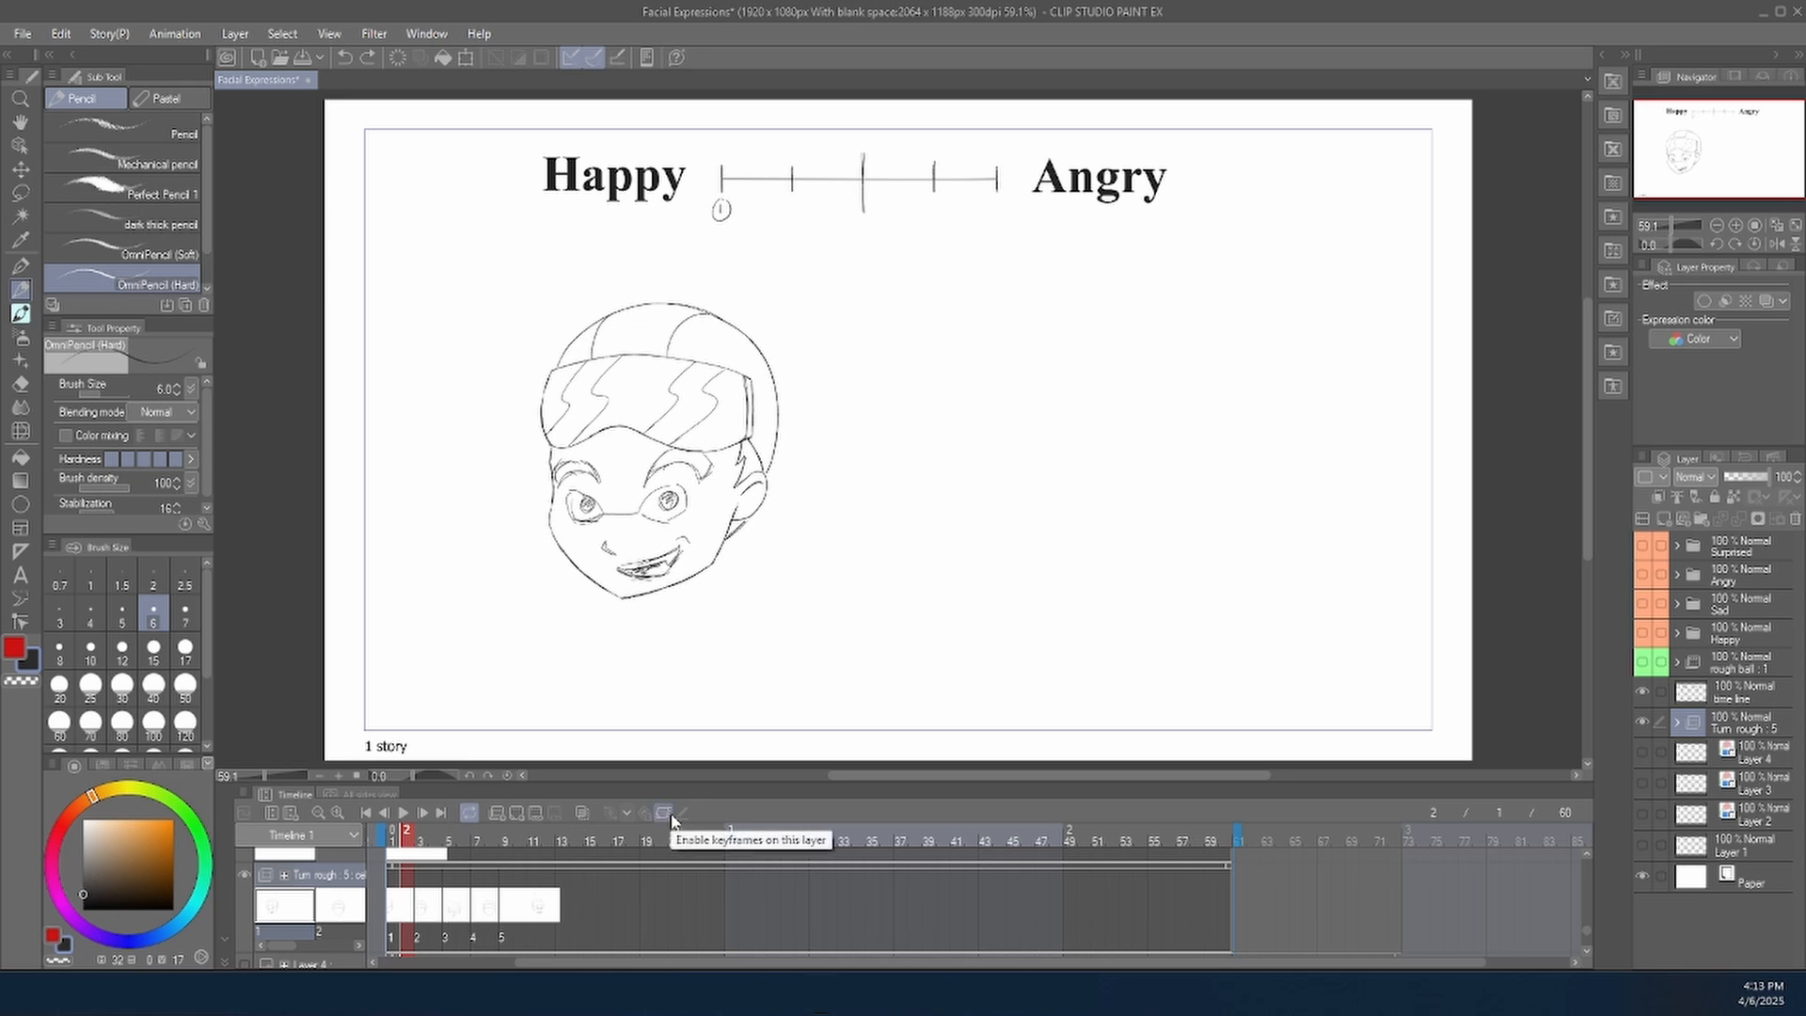
click(393, 917)
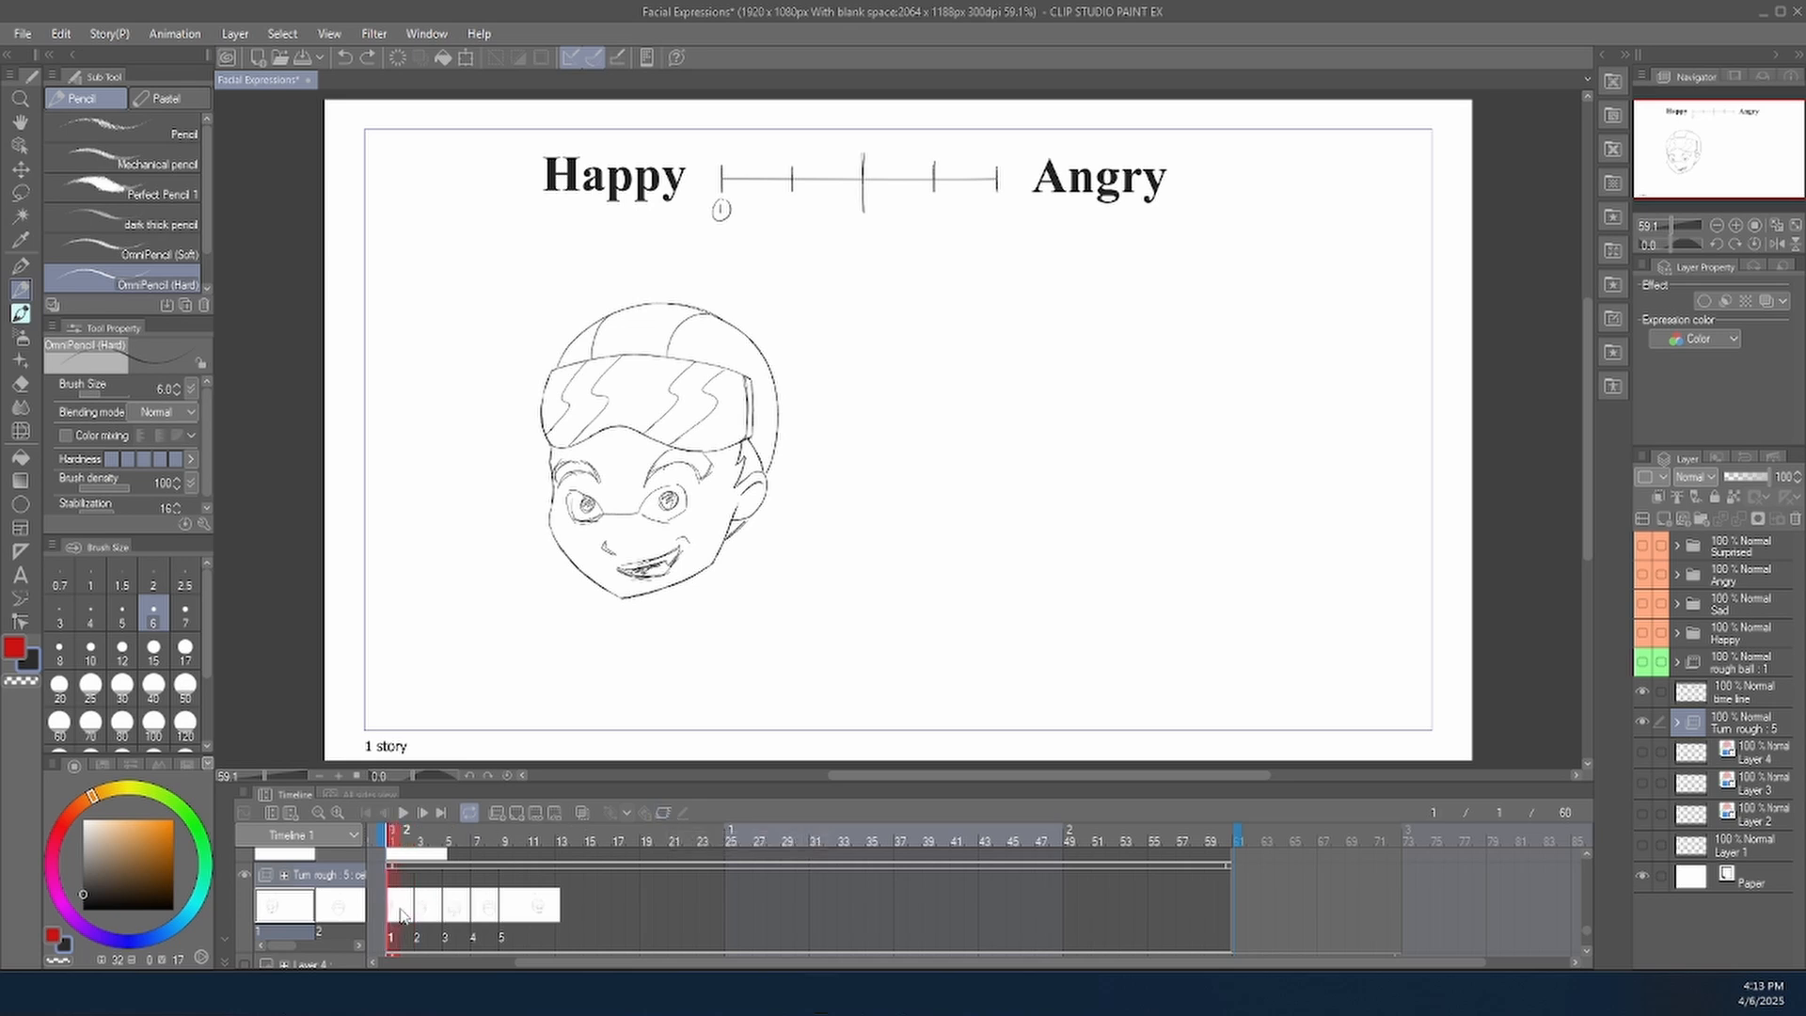
click(410, 915)
click(426, 910)
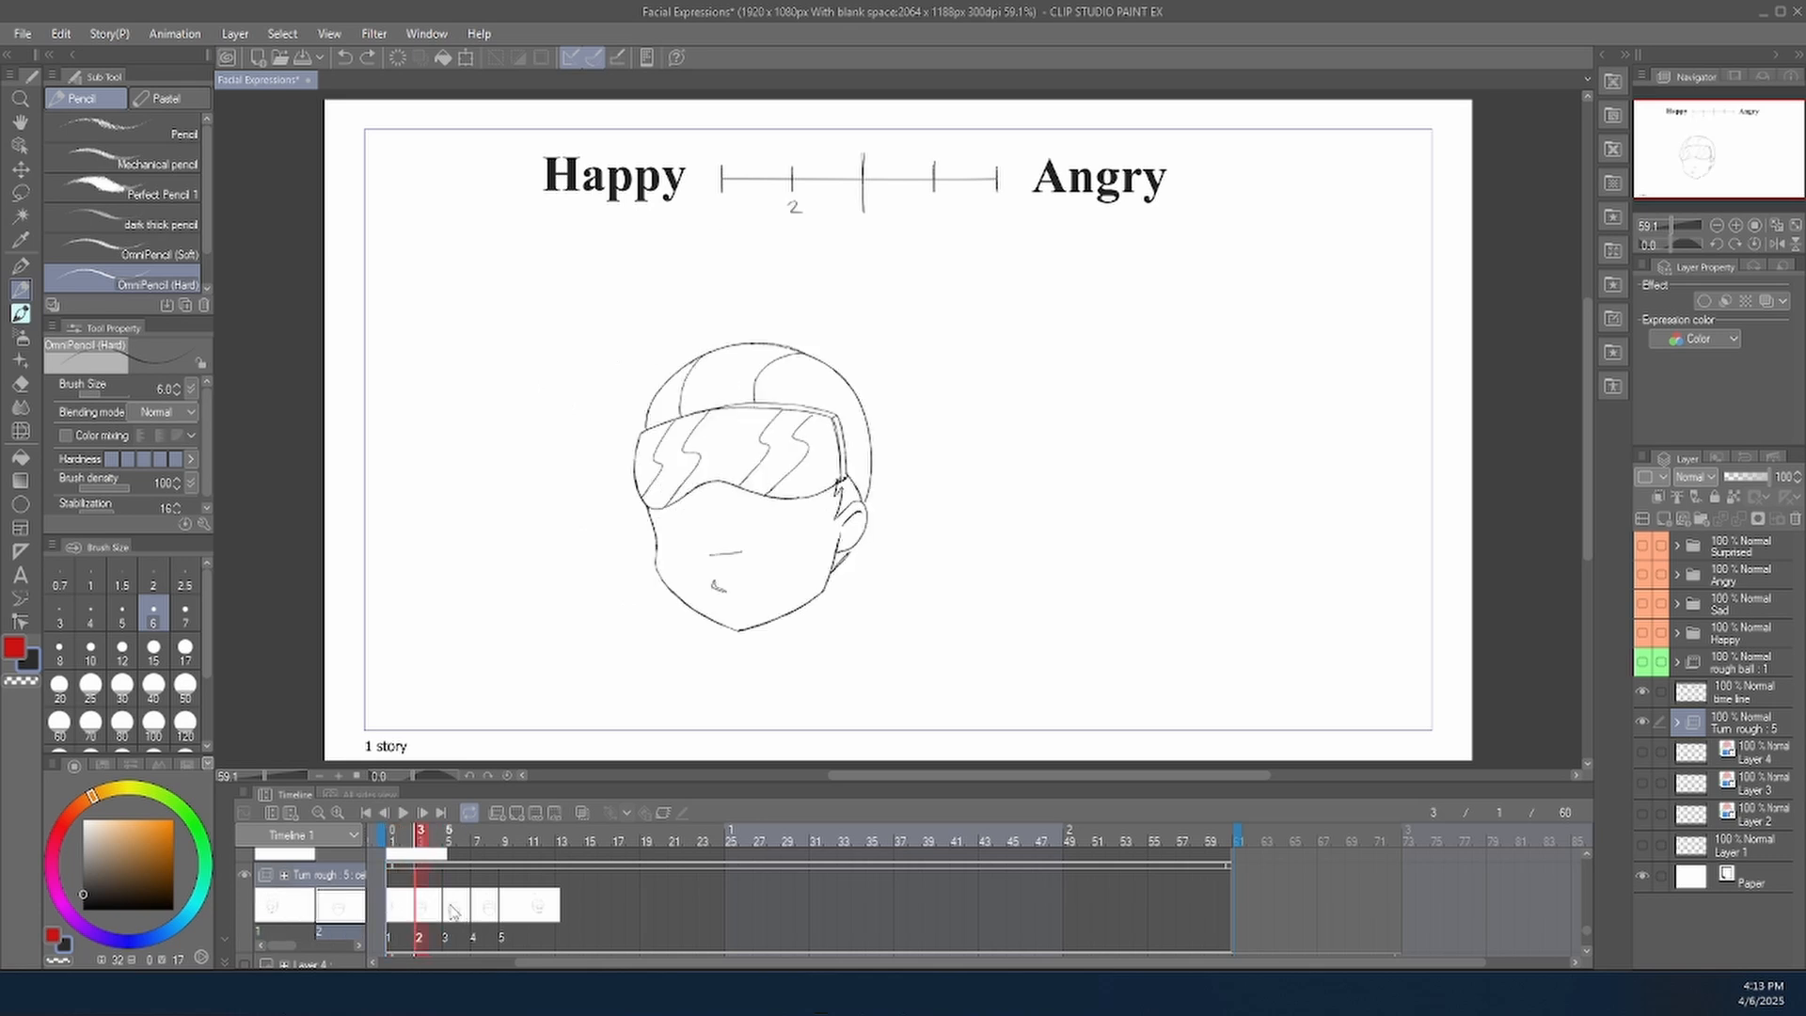
click(452, 908)
click(489, 910)
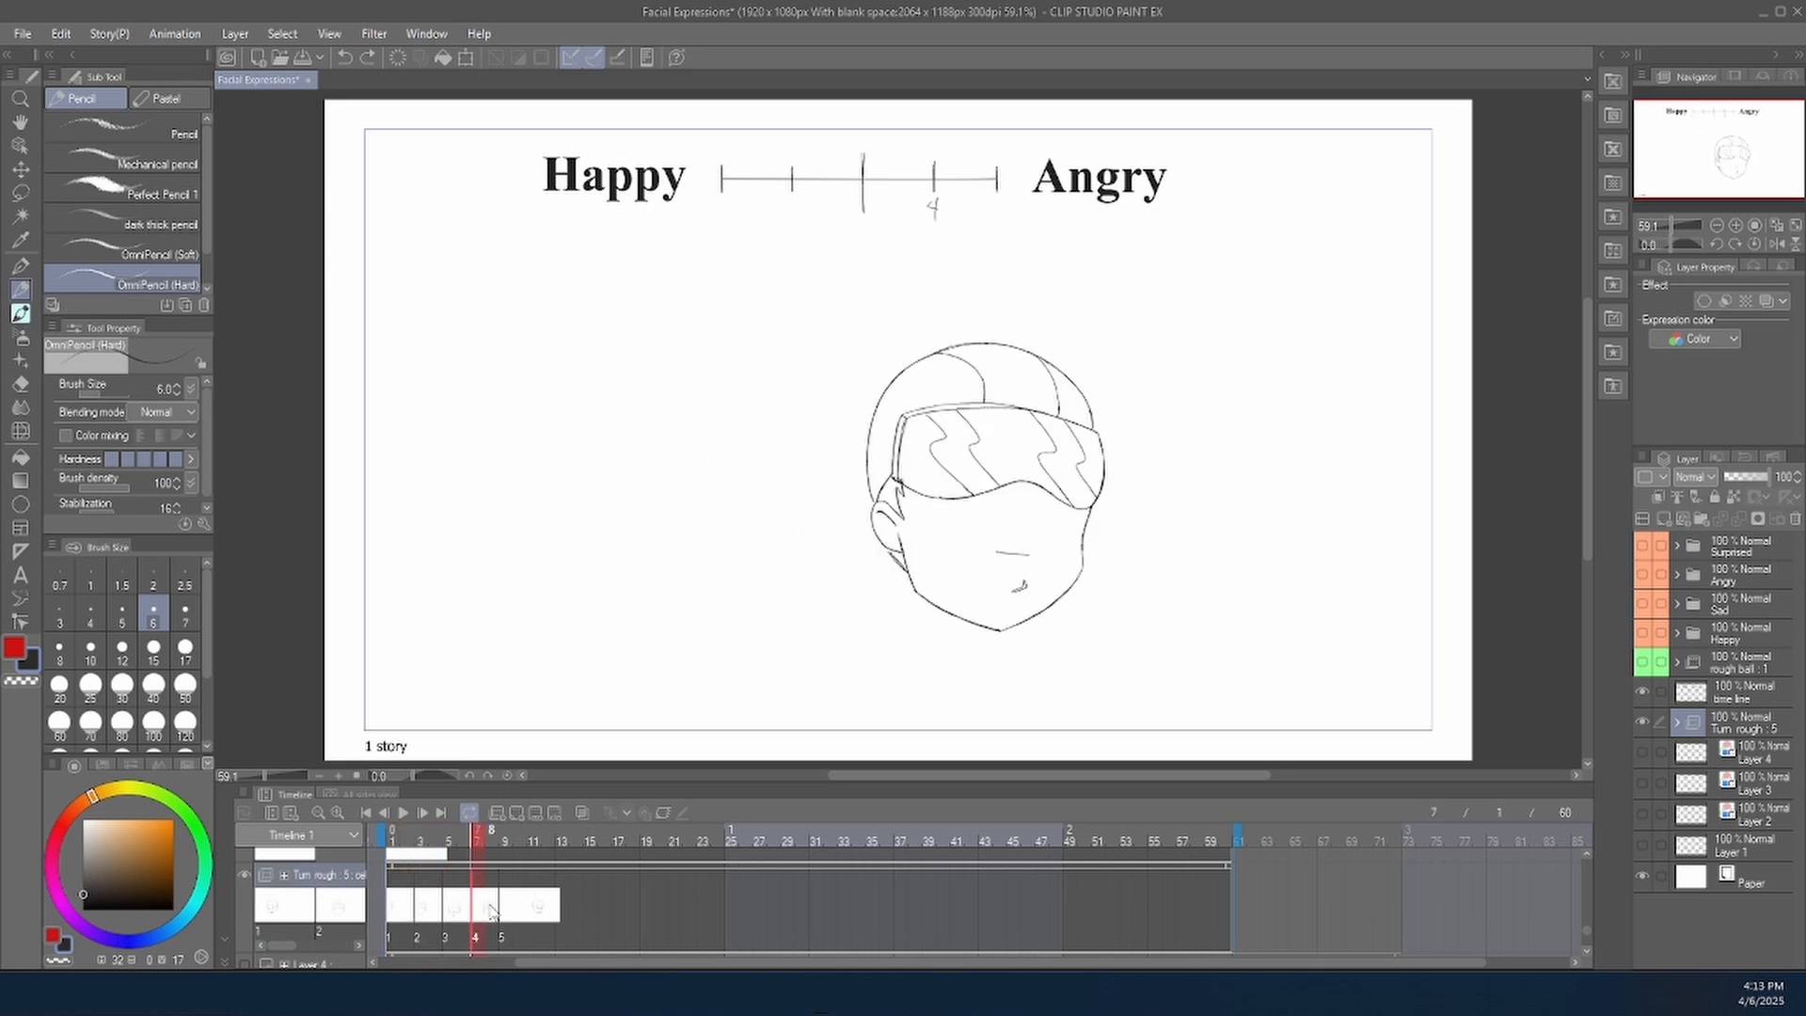
click(510, 910)
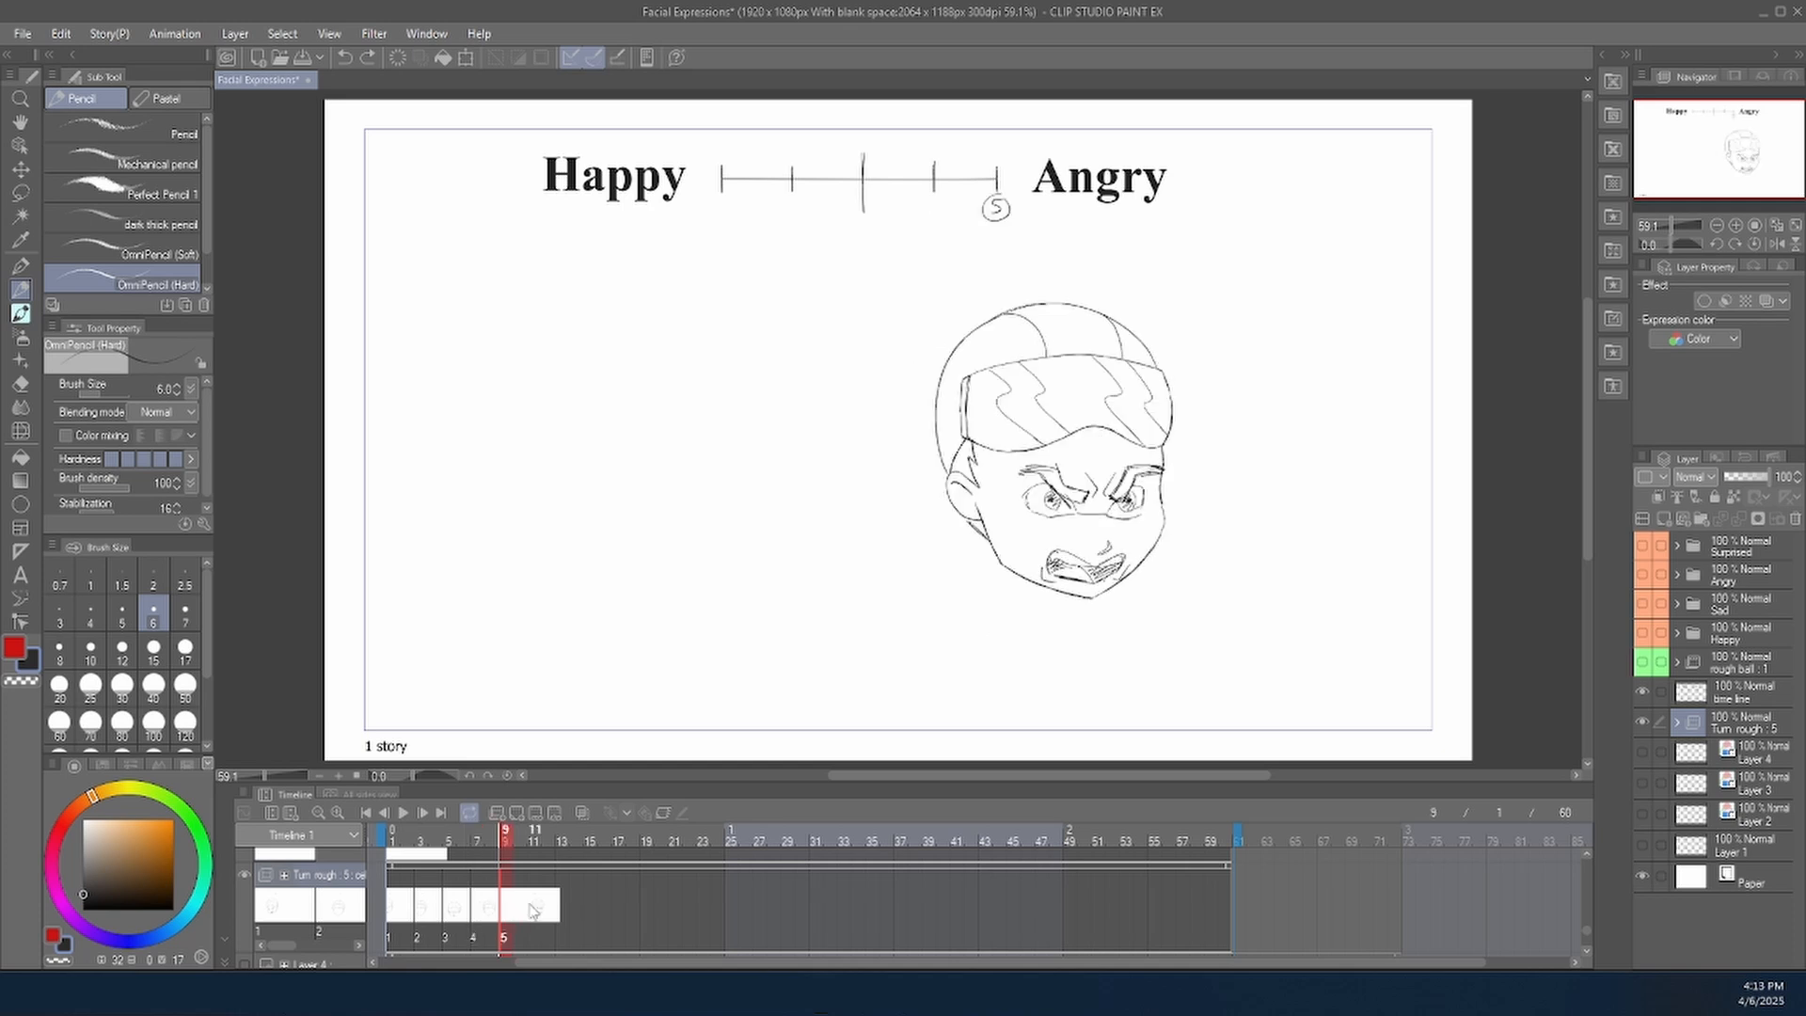
Scrub through the timeline frames after cel 5 to examine how long the angry pose holds.
click(758, 908)
click(940, 894)
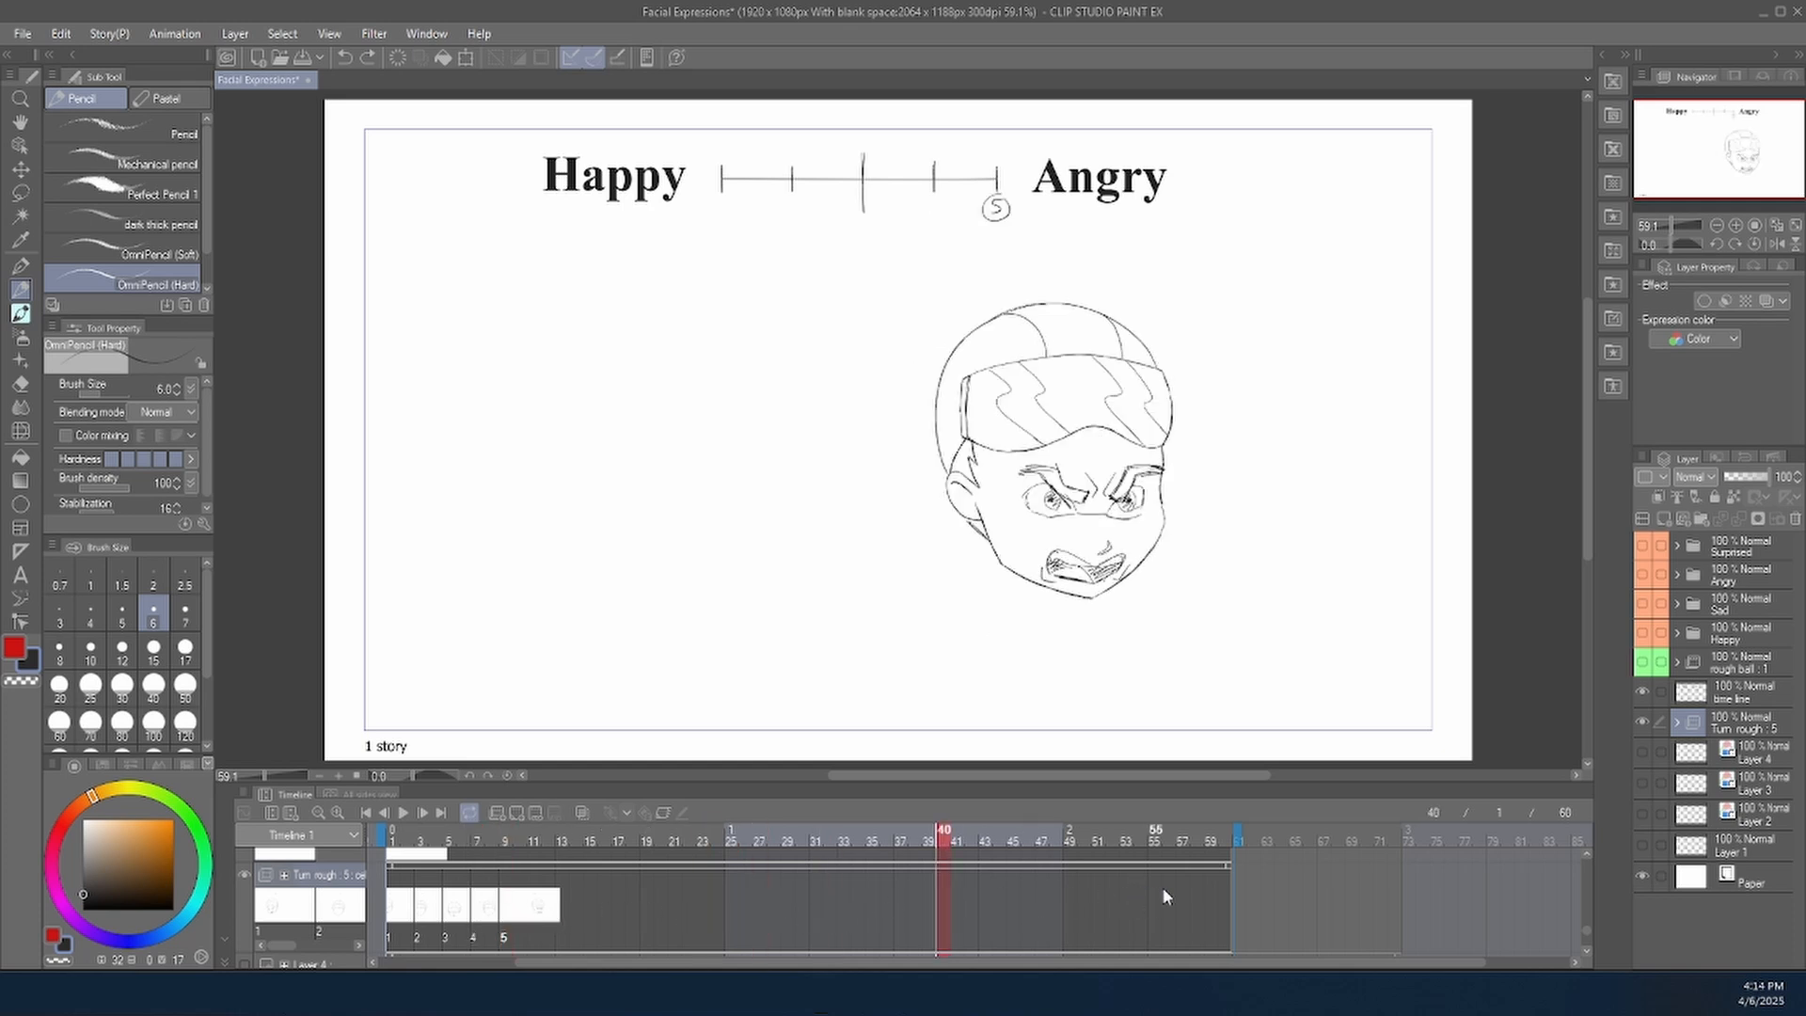
click(1222, 898)
drag(1219, 895, 758, 898)
click(633, 923)
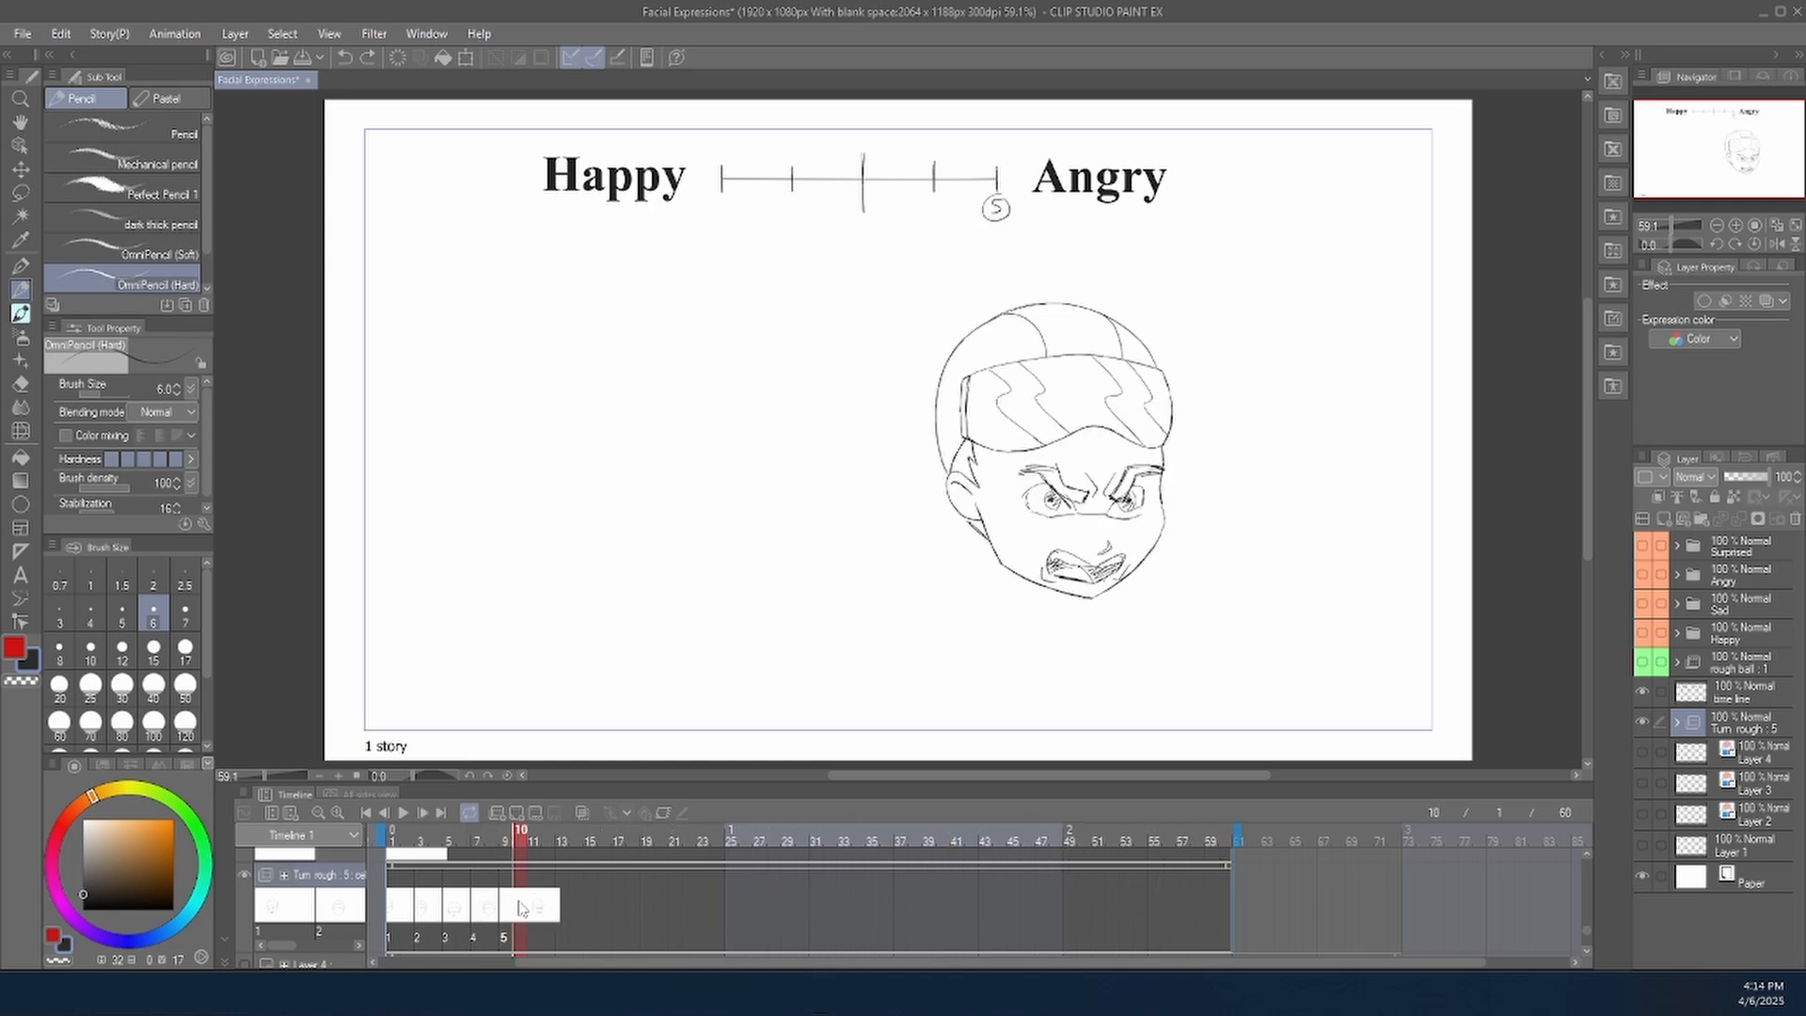
click(1041, 912)
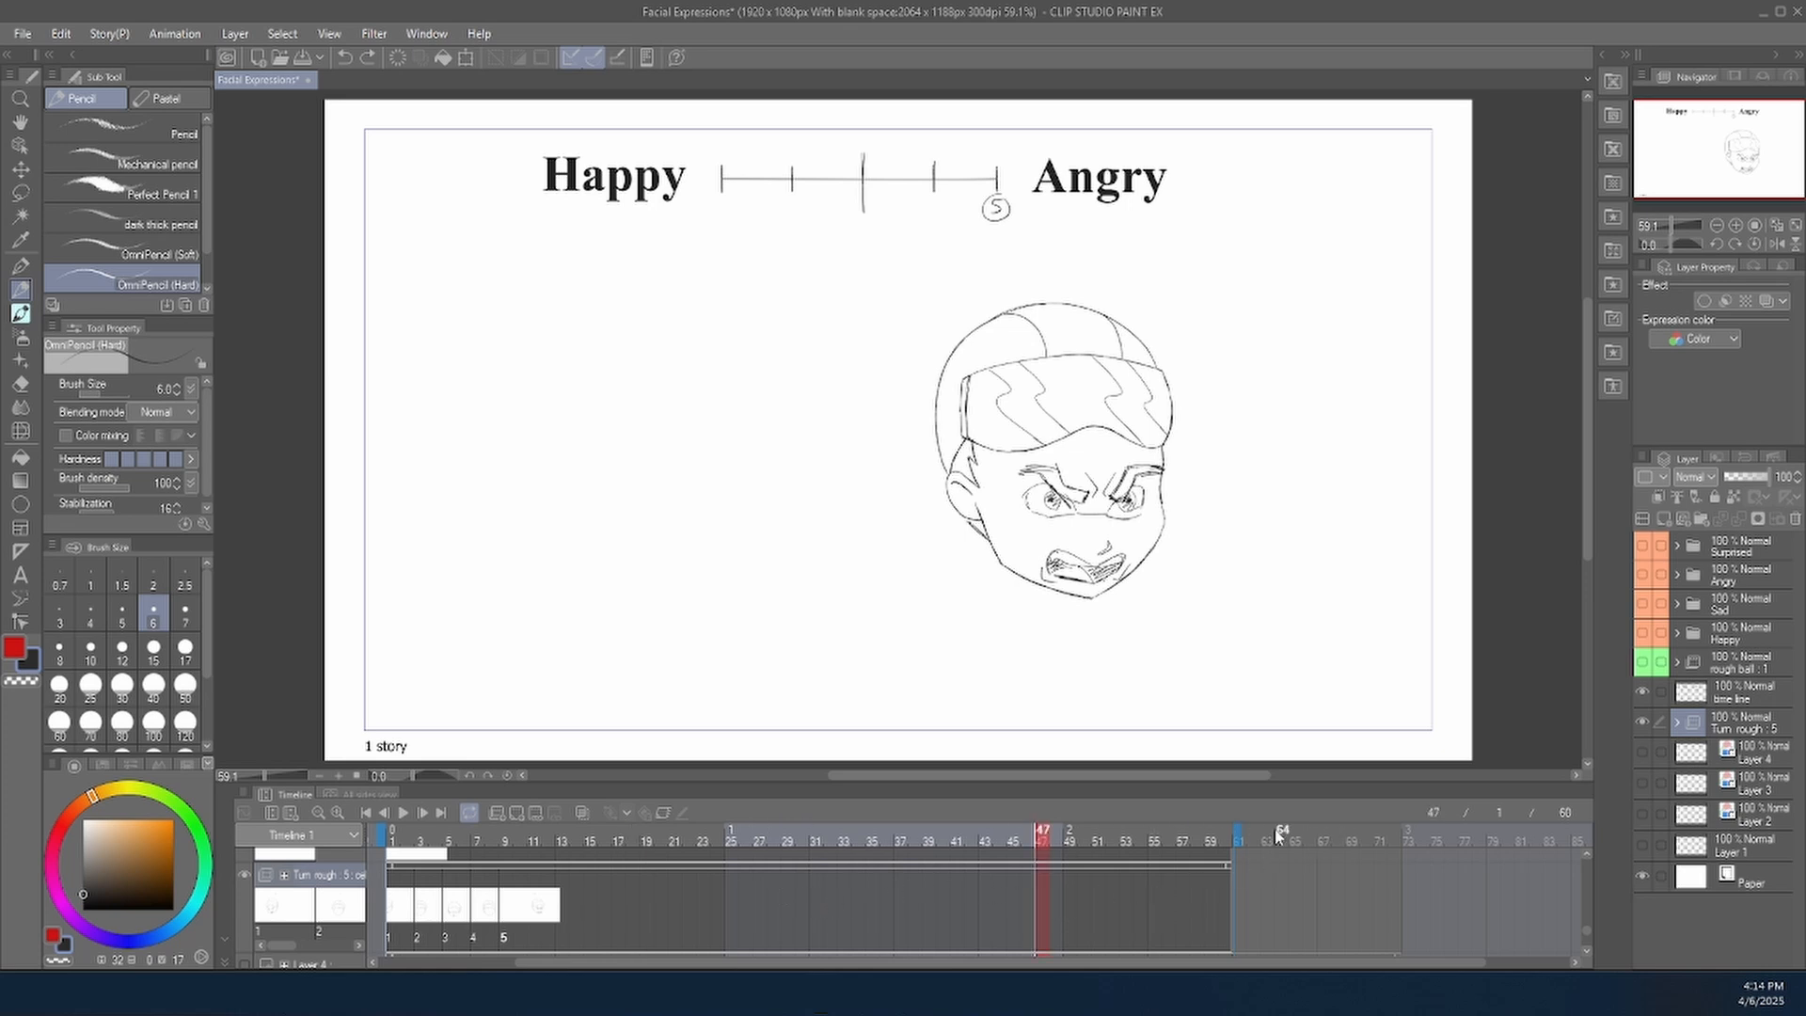
Draw closed eyes and lowered, furrowed eyebrows on the front-facing head in cel 3, checking its neighbours with onion skin.
click(446, 921)
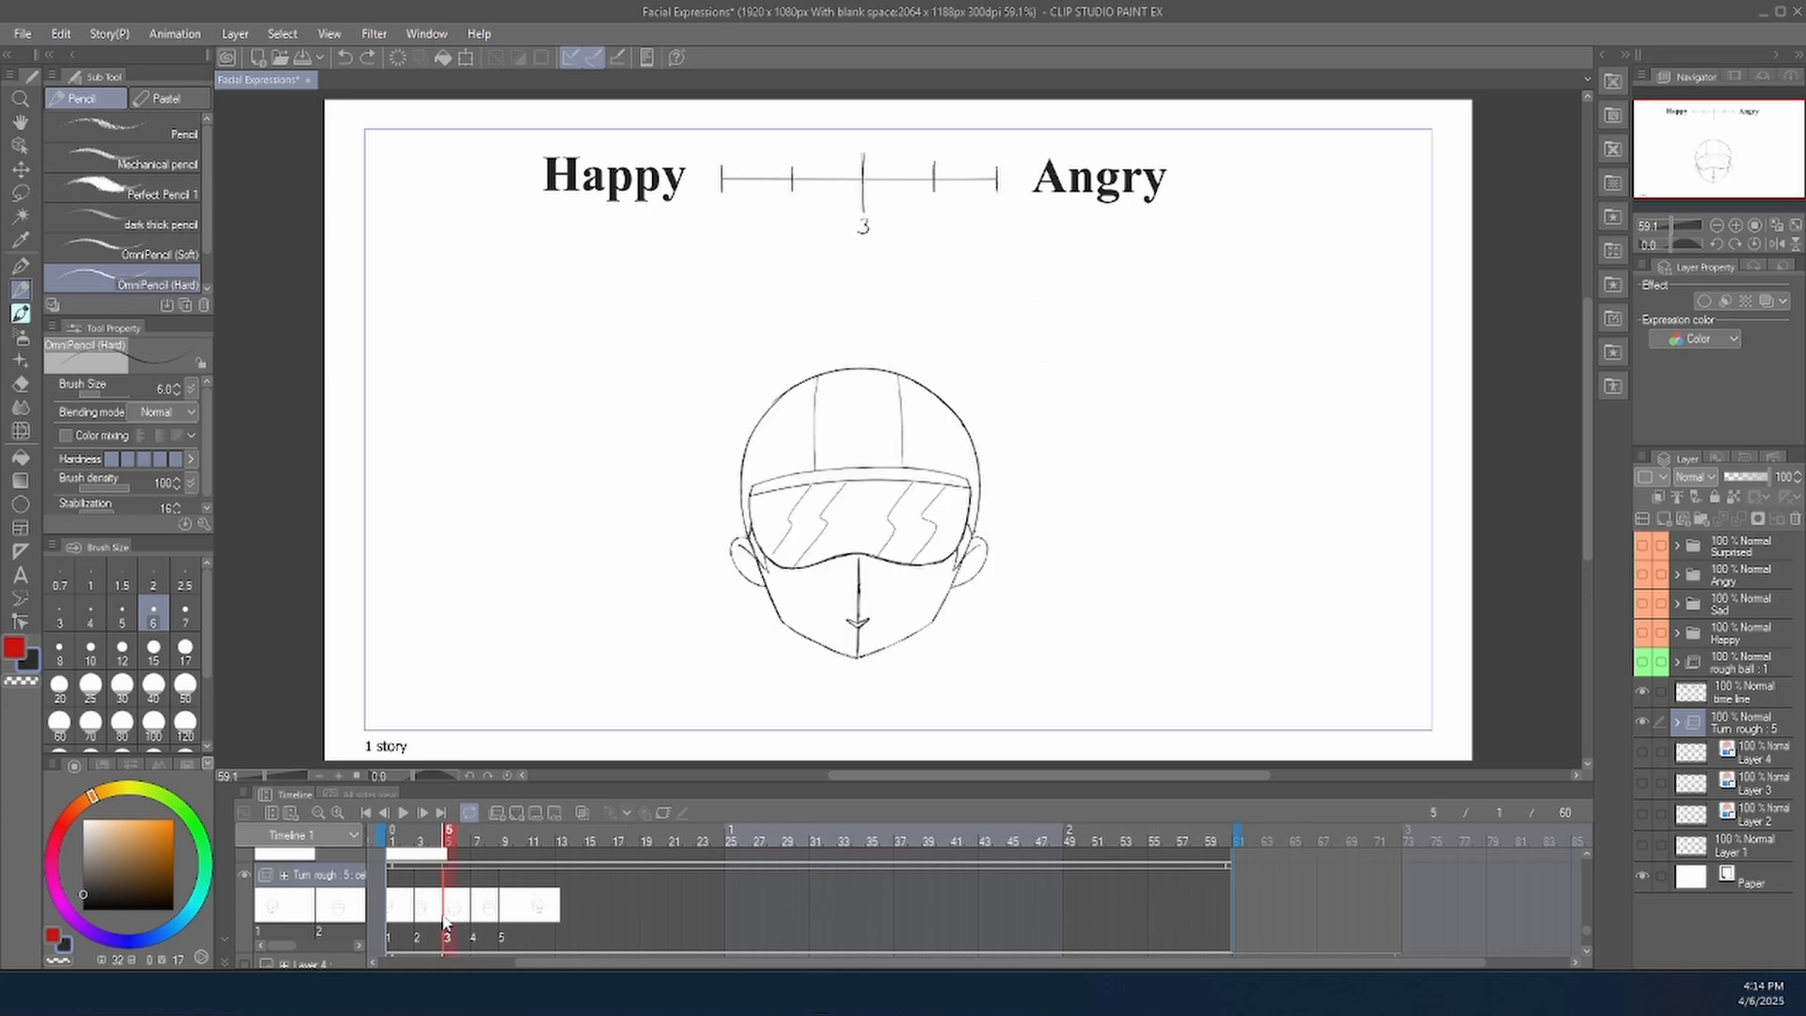
click(583, 812)
click(584, 812)
mouse_move(908, 564)
mouse_down()
mouse_move(873, 584)
mouse_move(943, 563)
mouse_move(872, 592)
mouse_move(926, 554)
mouse_move(837, 584)
mouse_move(806, 580)
mouse_move(845, 577)
mouse_move(807, 564)
mouse_move(840, 574)
mouse_move(812, 587)
mouse_move(903, 551)
mouse_move(813, 575)
mouse_move(906, 593)
mouse_move(801, 592)
mouse_up()
key(e)
key(p)
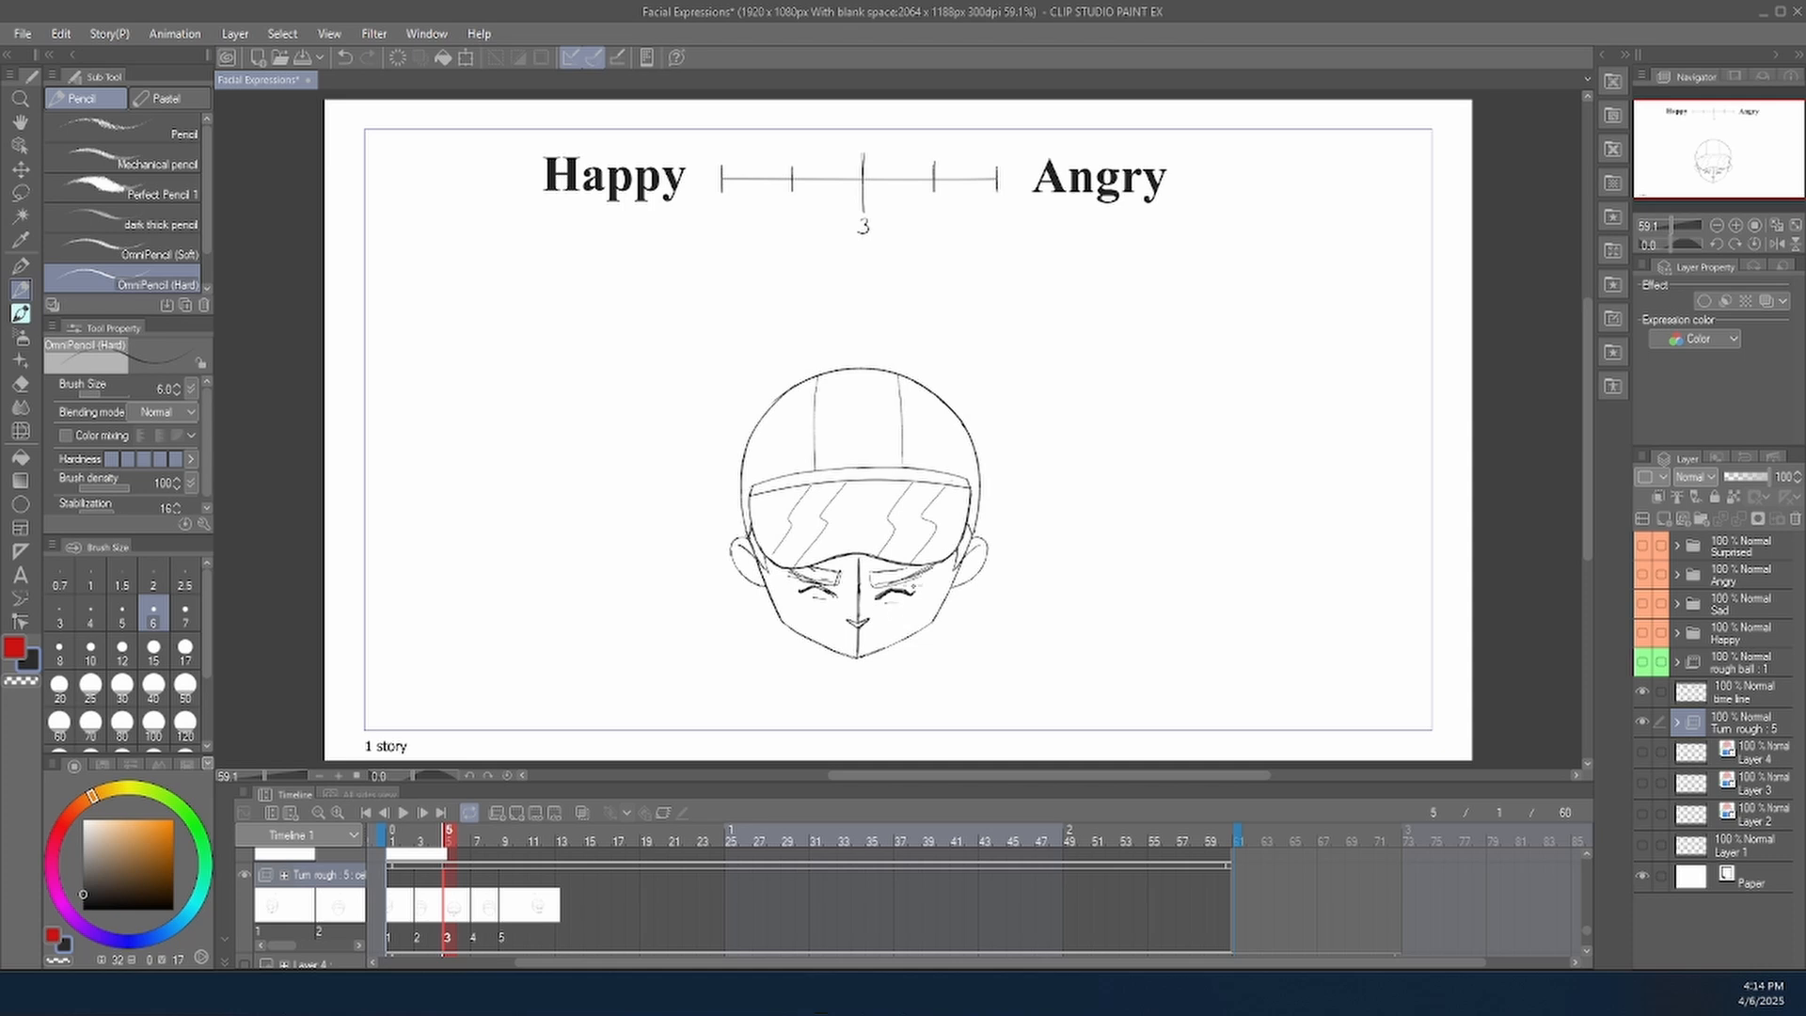
Compare the extremes on cels 1 and 5, and draw a small tightly closed mouth on the cel 3 face.
click(401, 910)
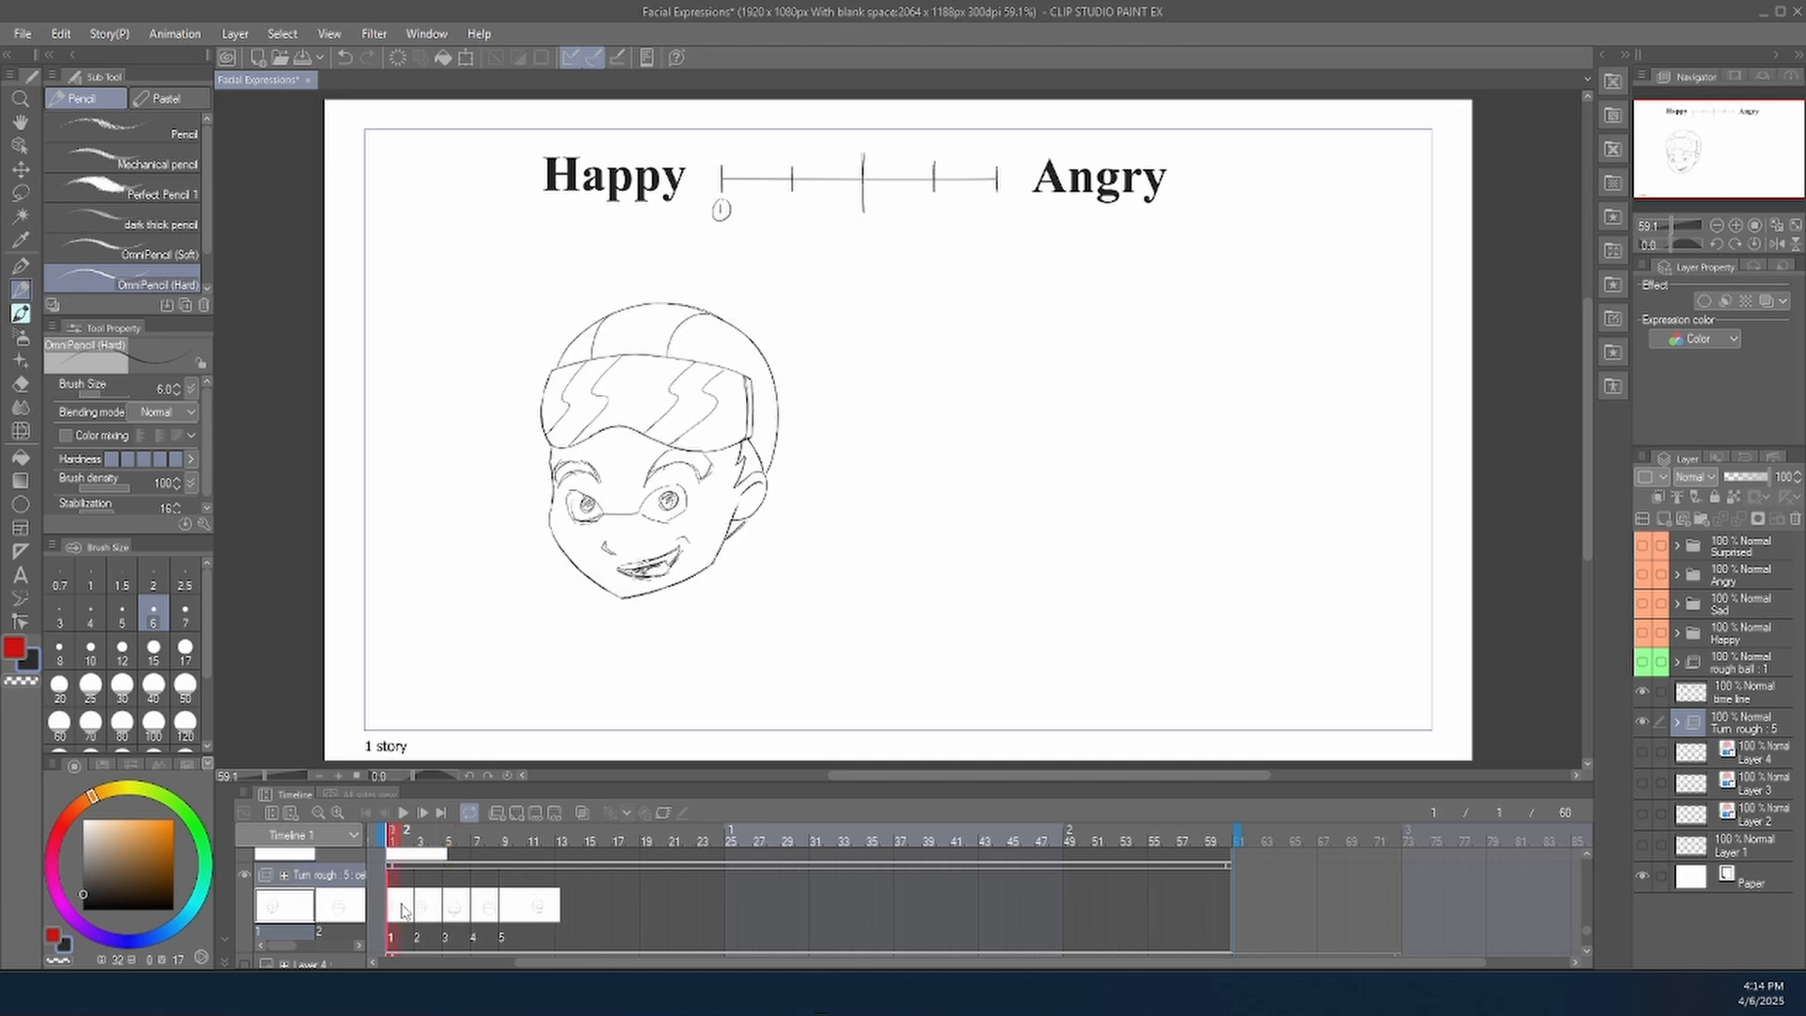
click(505, 918)
click(457, 909)
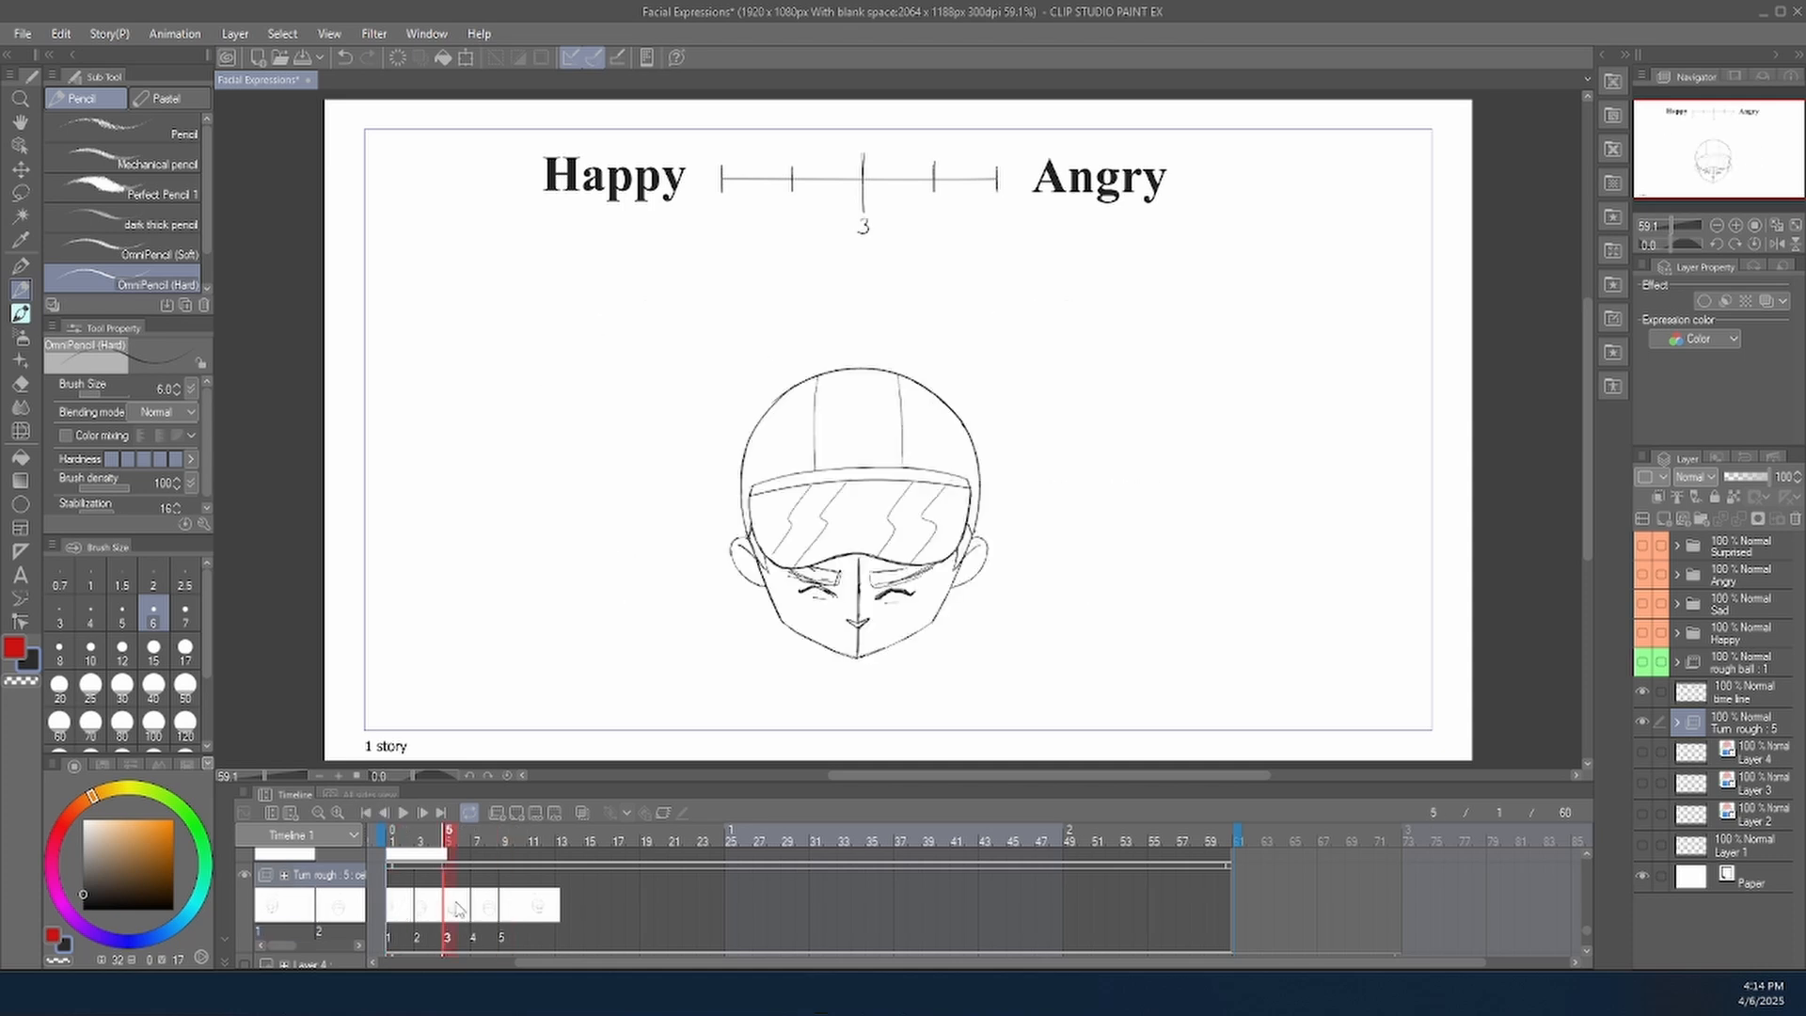
mouse_move(837, 639)
mouse_down()
mouse_move(884, 636)
mouse_move(836, 641)
mouse_up()
Turn on onion skin for cel 2 and sketch the eye outlines between the cel 1 and cel 3 positions.
click(426, 910)
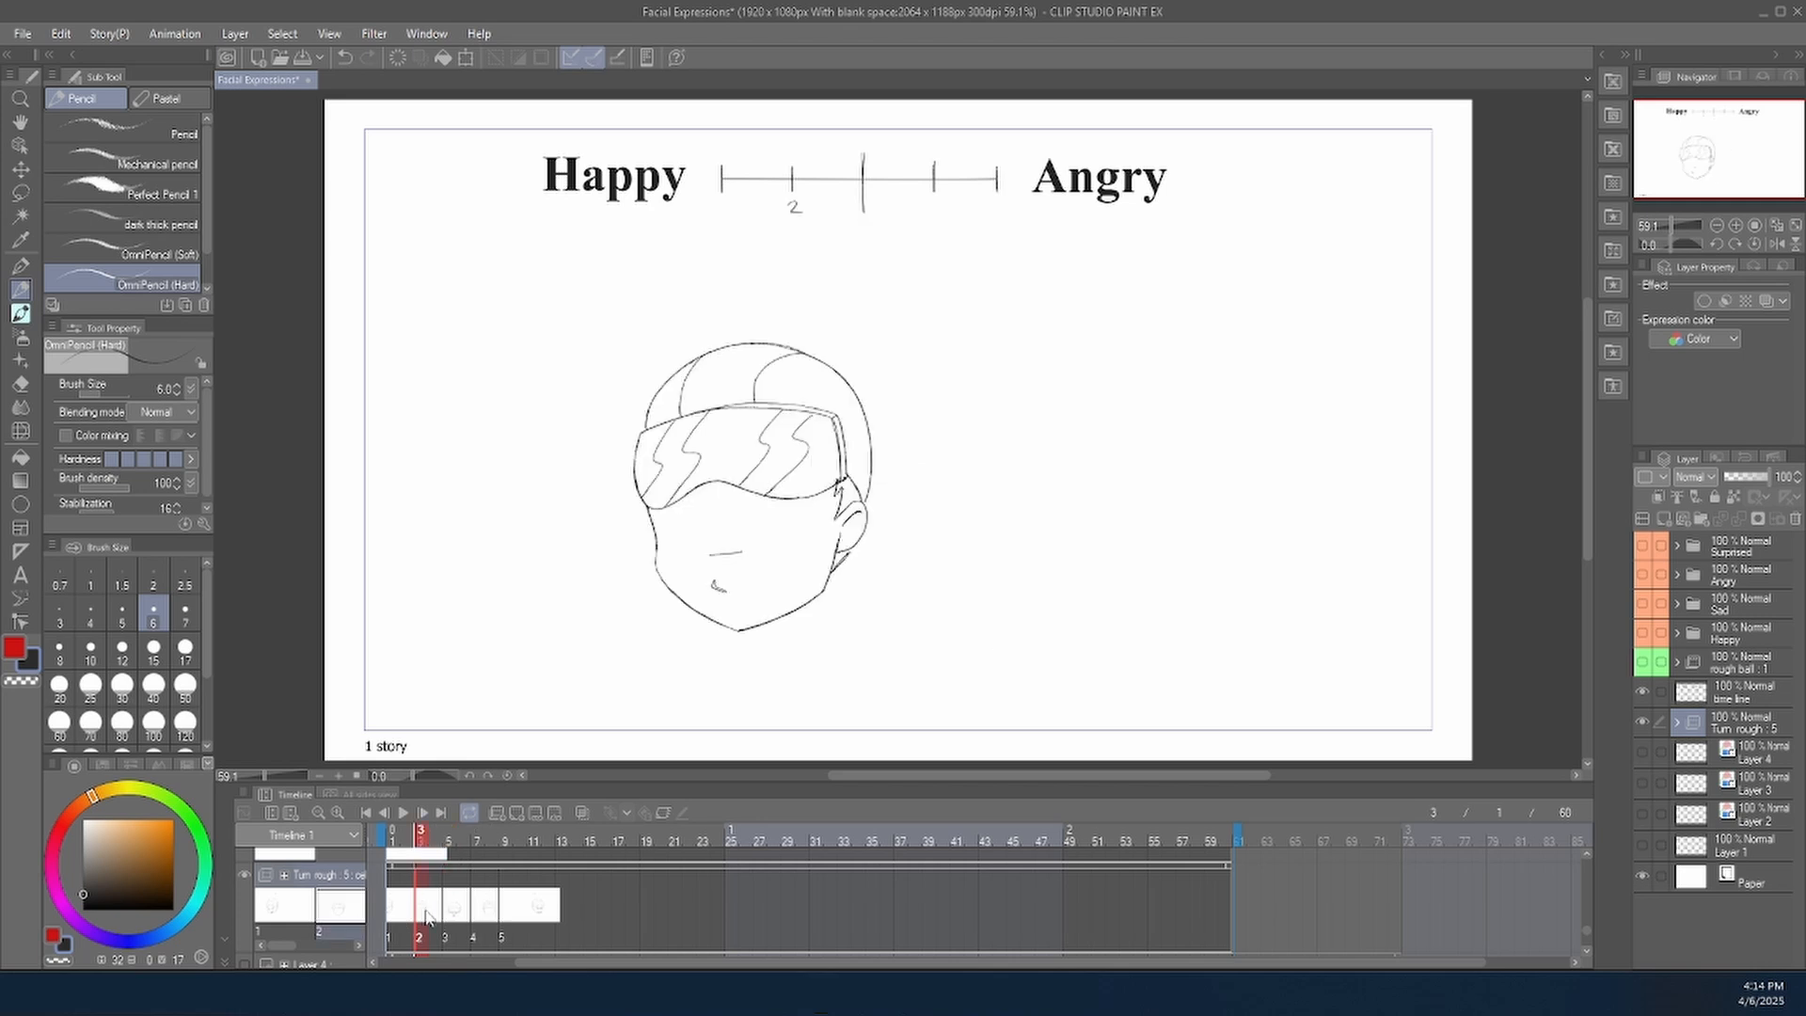
click(486, 914)
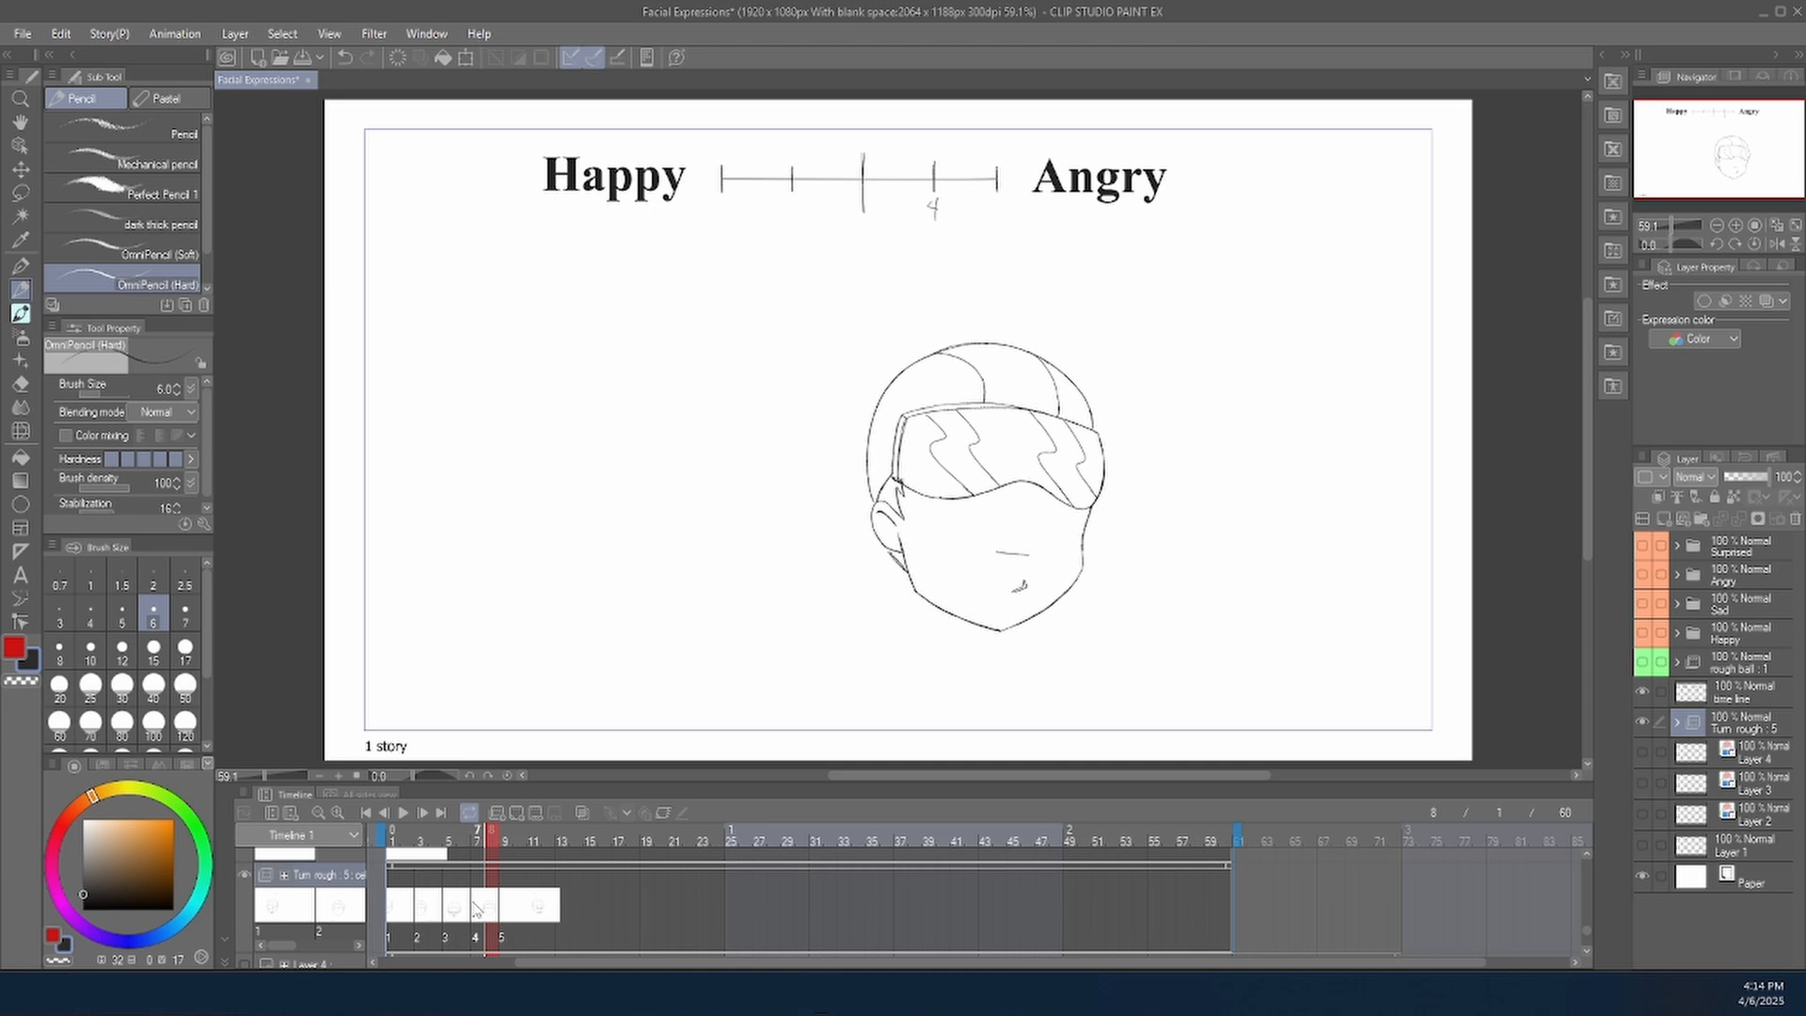
click(423, 910)
click(581, 814)
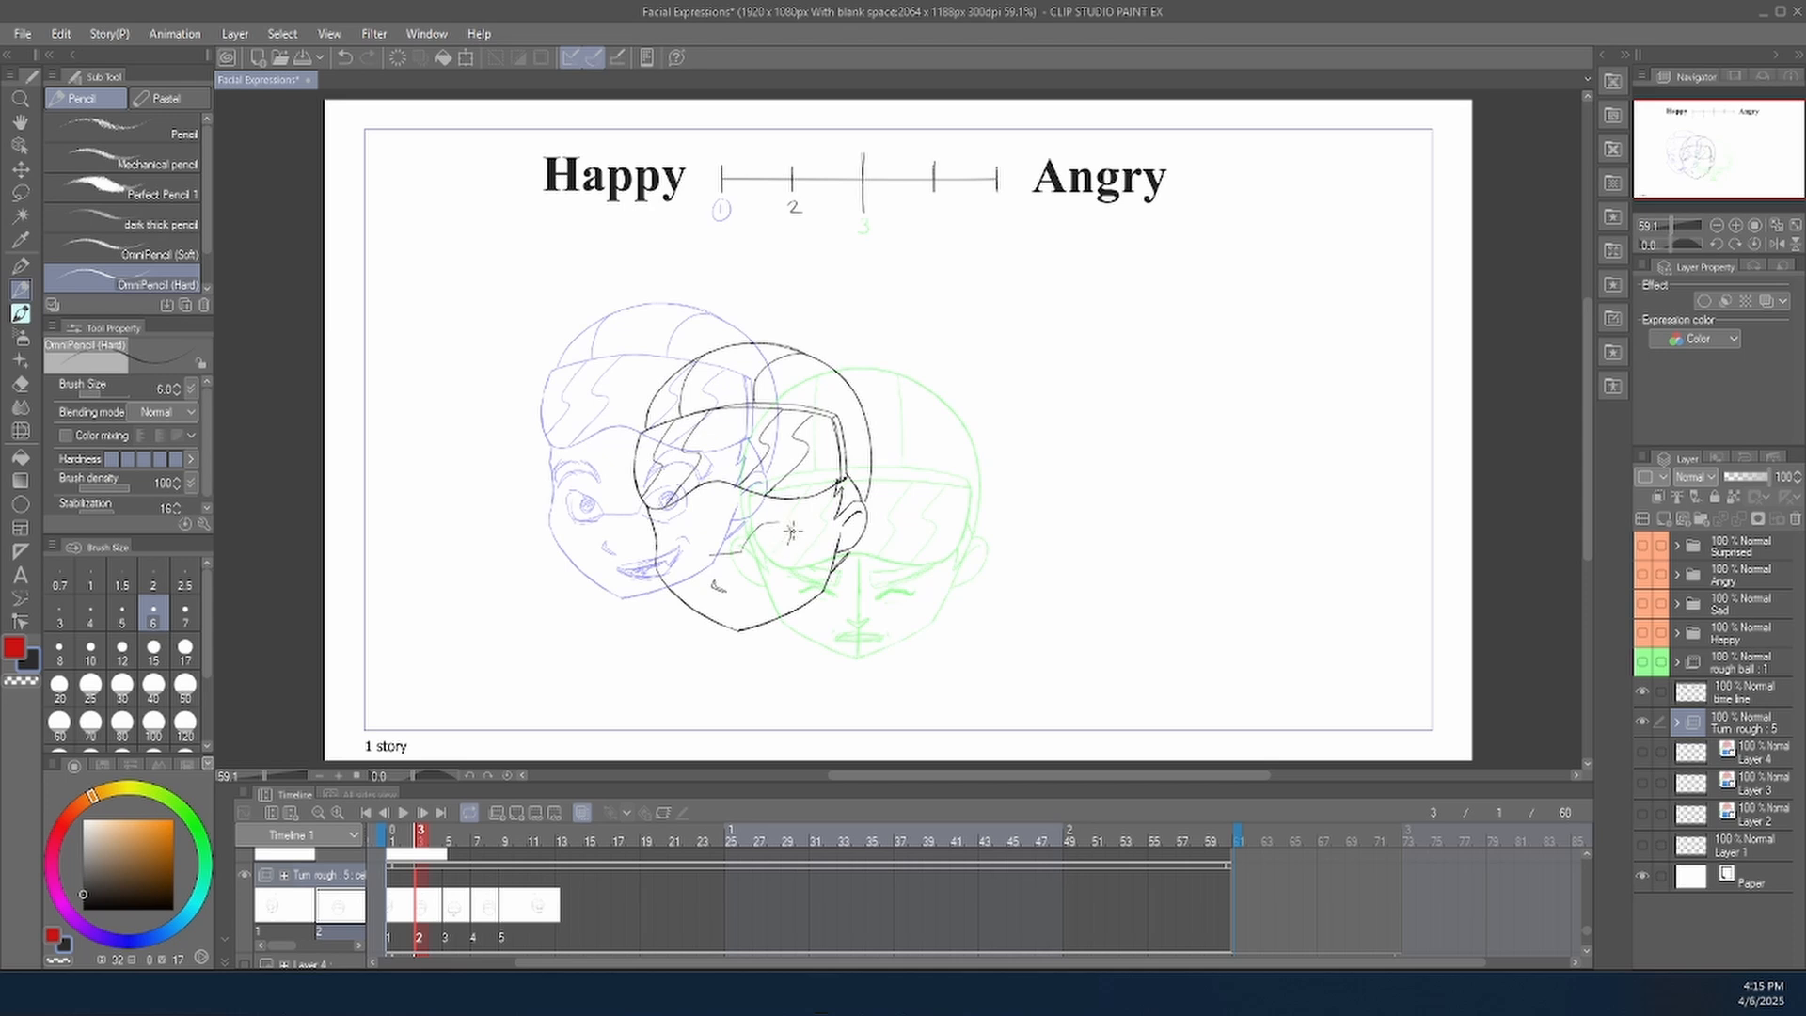
mouse_move(791, 532)
mouse_down()
mouse_move(771, 561)
mouse_move(694, 528)
mouse_move(674, 553)
mouse_up()
Toggle onion skin to check the placement, leave it off and draw the eyelids and eyebrows on cel 2.
click(581, 809)
click(583, 809)
click(584, 810)
click(585, 809)
click(586, 811)
mouse_move(738, 528)
mouse_down()
mouse_move(802, 531)
mouse_move(776, 502)
mouse_move(814, 538)
mouse_move(799, 521)
mouse_move(679, 533)
mouse_move(692, 553)
mouse_move(695, 513)
mouse_move(673, 529)
mouse_up()
mouse_move(669, 517)
mouse_down()
mouse_move(785, 509)
mouse_move(798, 527)
mouse_move(783, 509)
mouse_up()
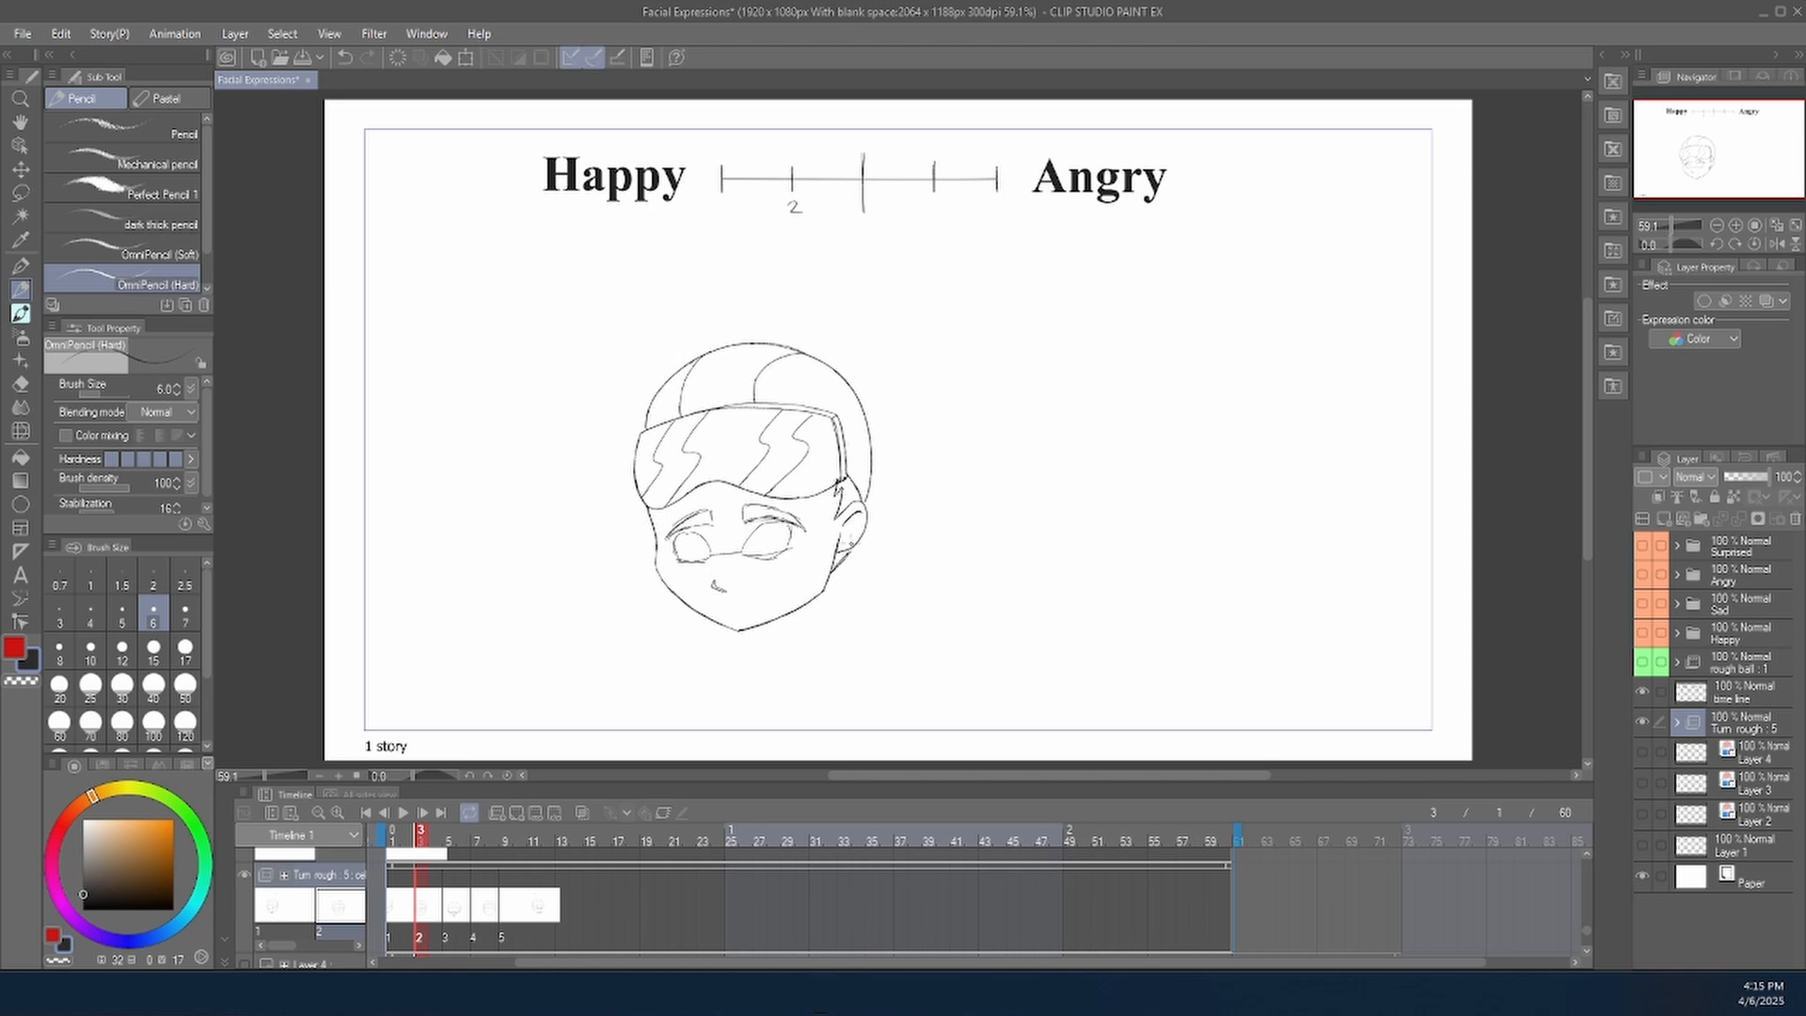
Draw a smaller, slightly open smile on the cel 2 face, using cel 1 as the reference.
click(404, 914)
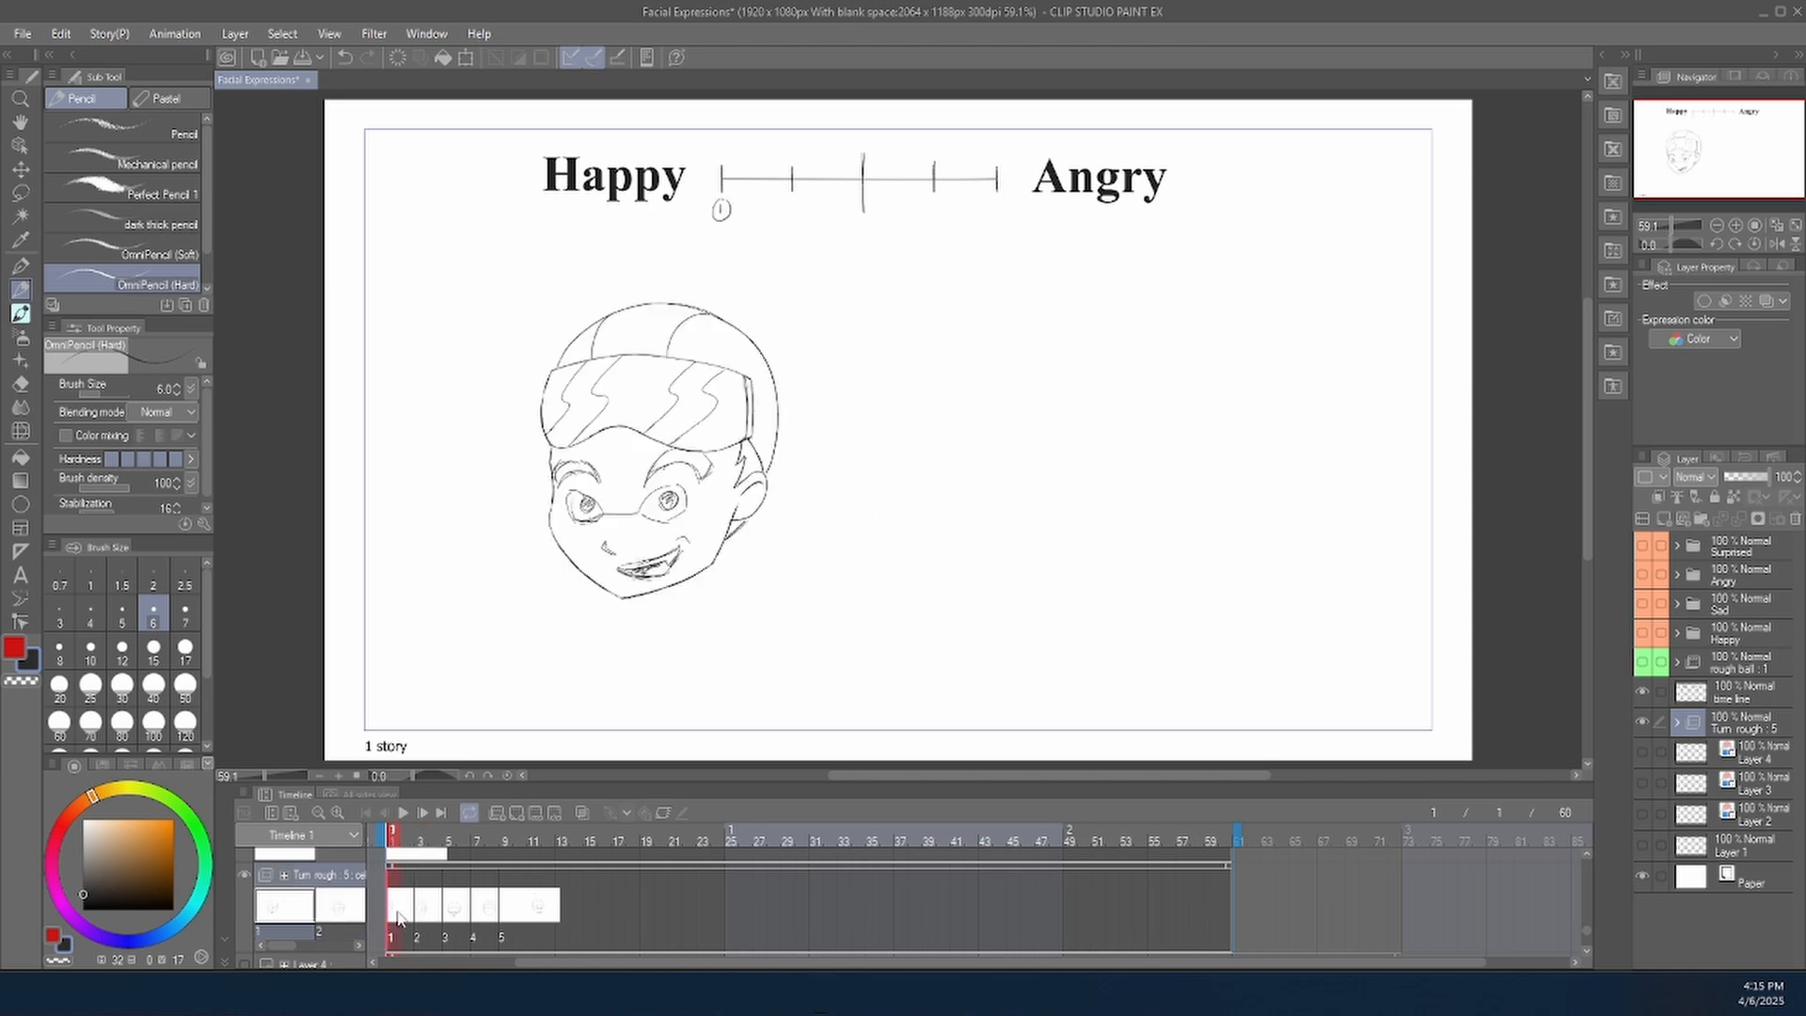
click(422, 910)
mouse_move(733, 602)
mouse_down()
mouse_move(754, 613)
mouse_move(790, 582)
mouse_move(741, 617)
mouse_move(725, 605)
mouse_move(765, 597)
mouse_move(754, 620)
mouse_up()
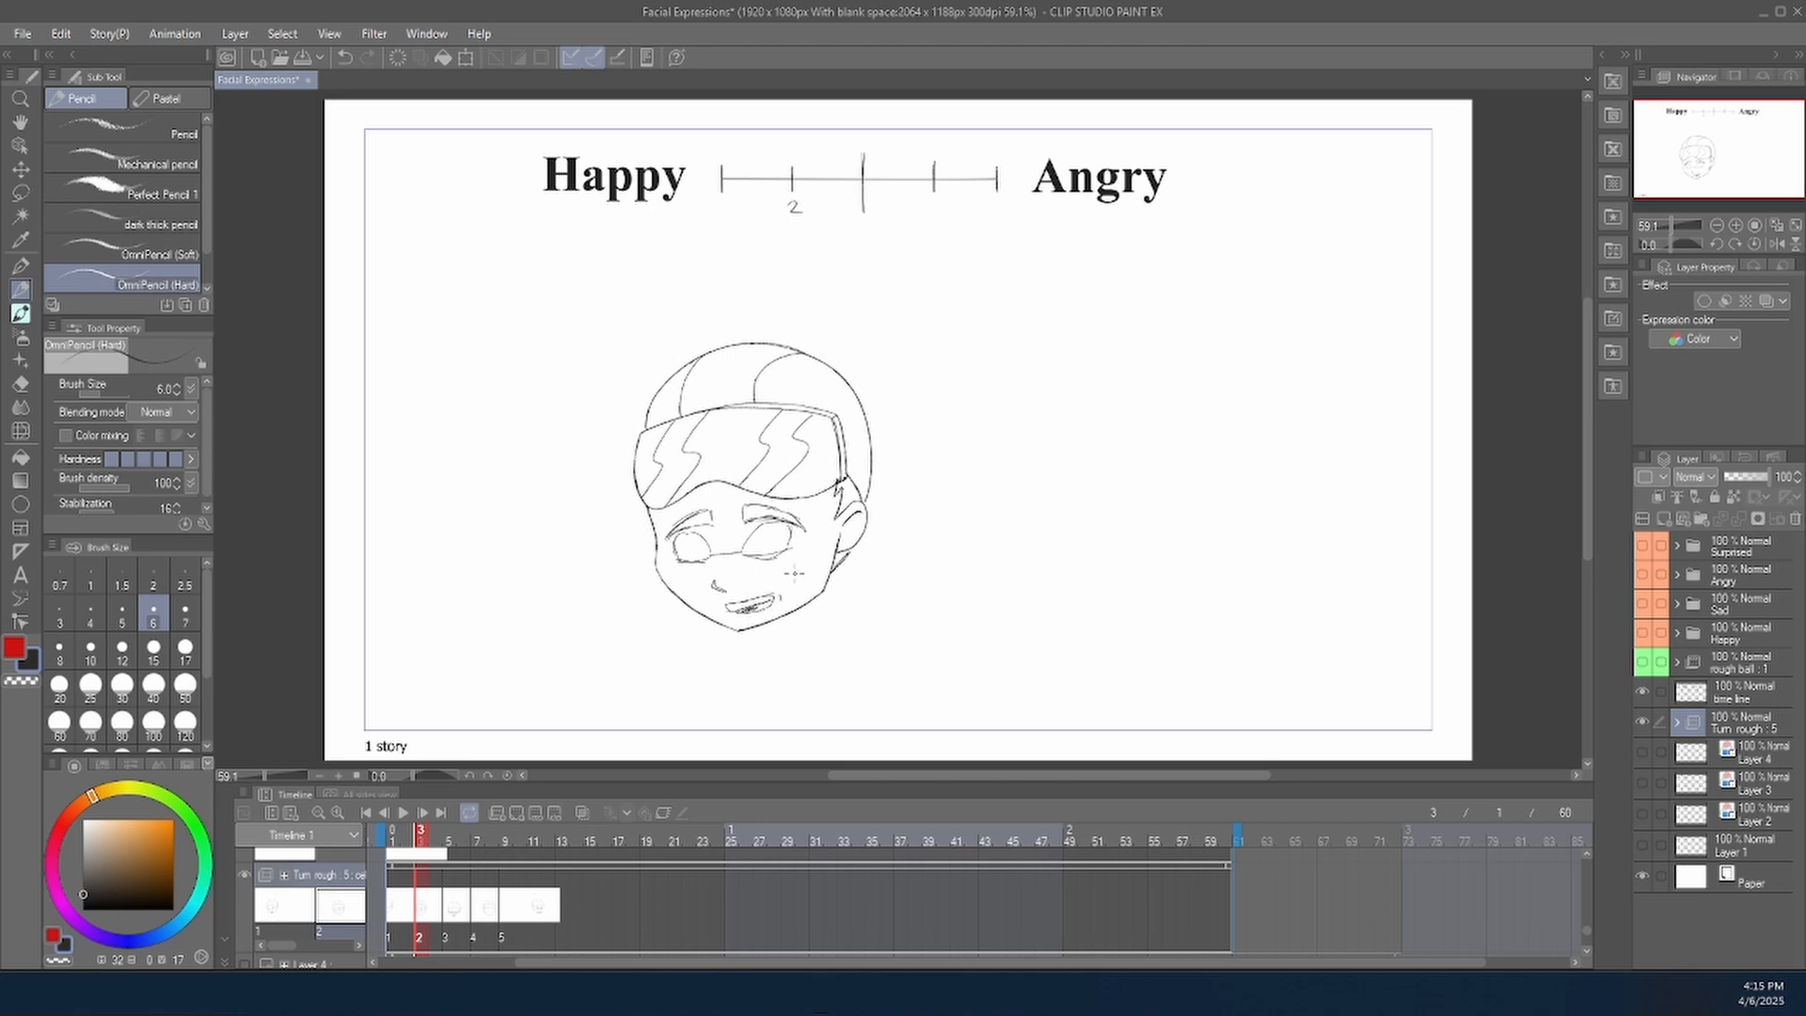
key(e)
key(p)
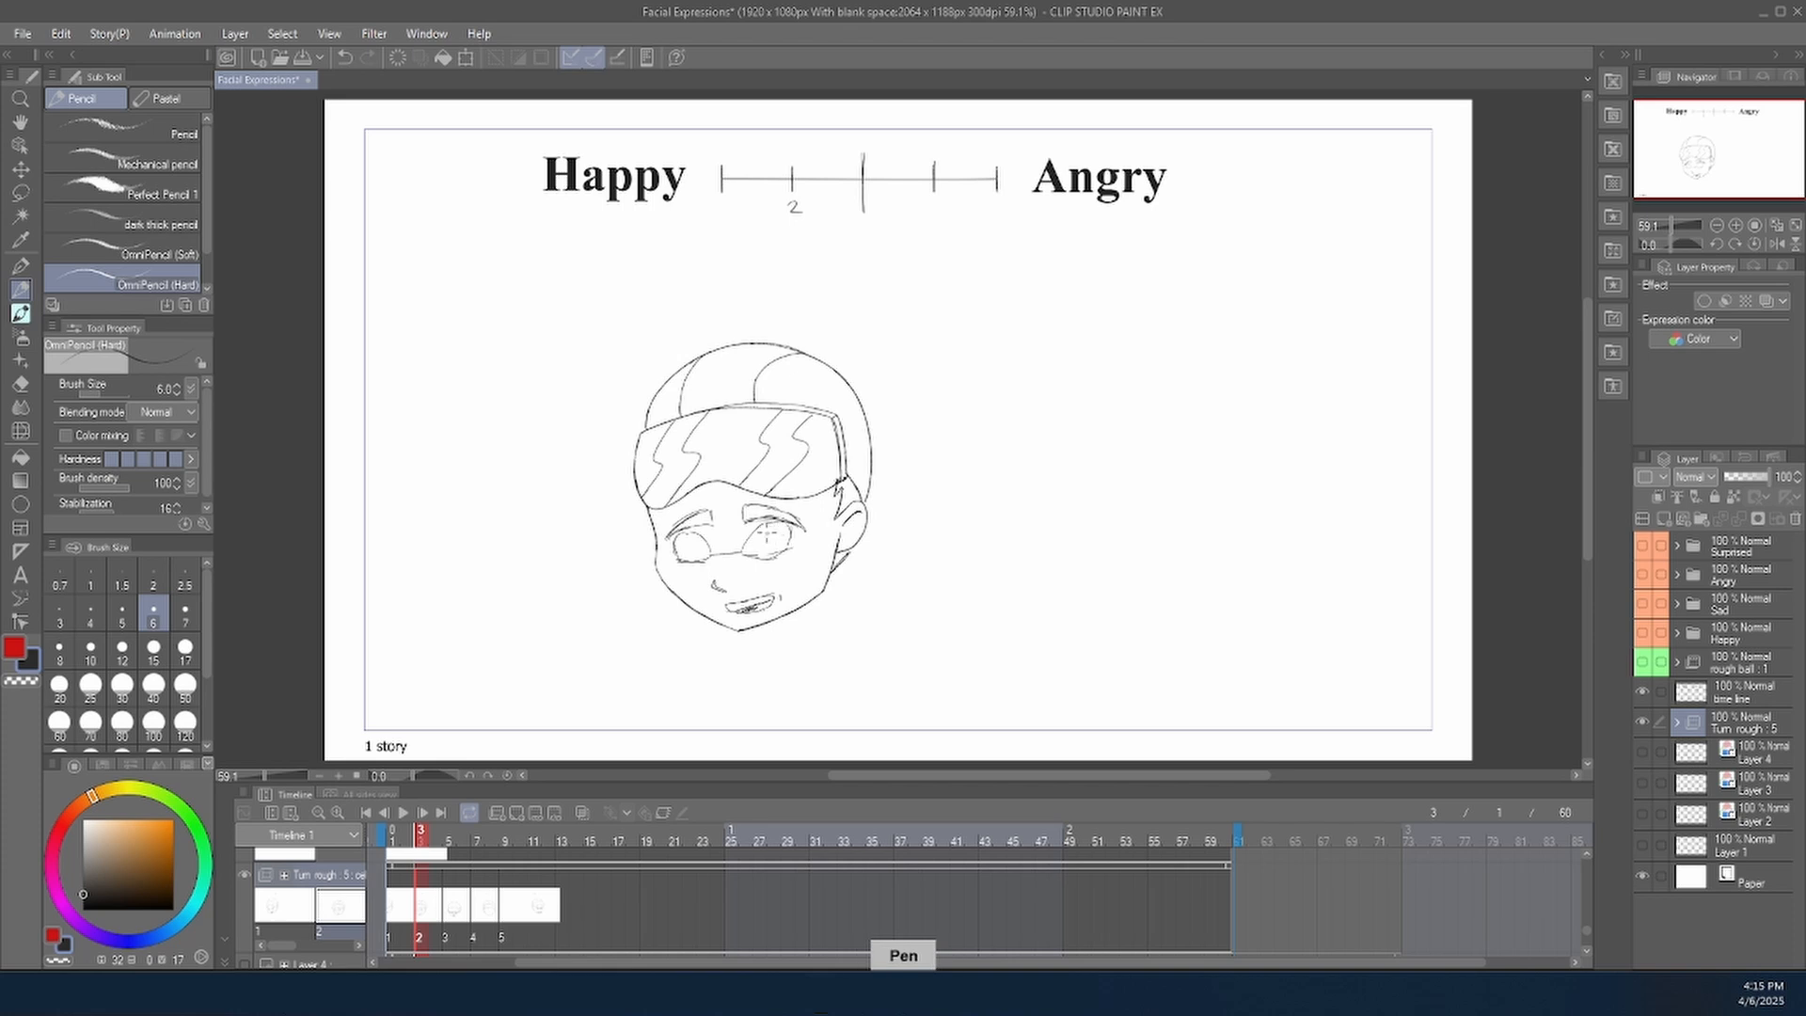
Check cel 1 and draw the pupils in both eyes on the cel 2 face.
click(395, 908)
click(434, 899)
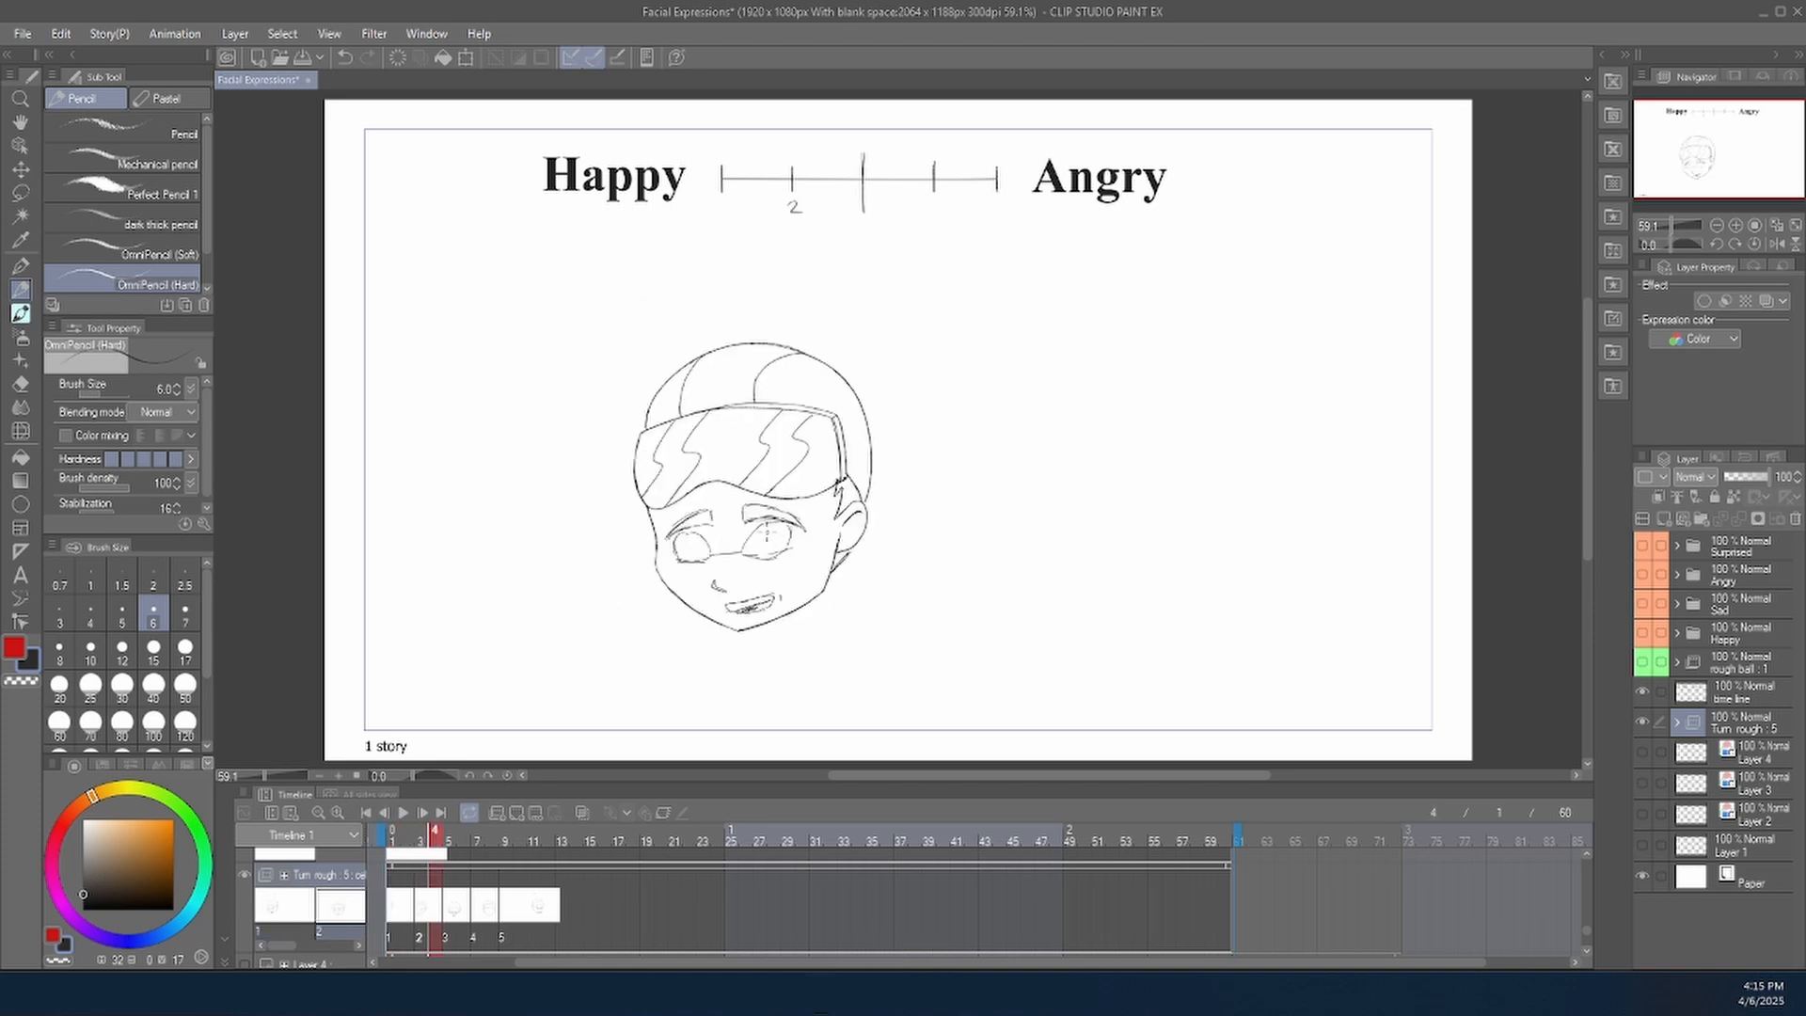
mouse_move(767, 534)
mouse_down()
mouse_move(775, 547)
mouse_move(778, 531)
mouse_move(693, 548)
mouse_move(774, 542)
mouse_up()
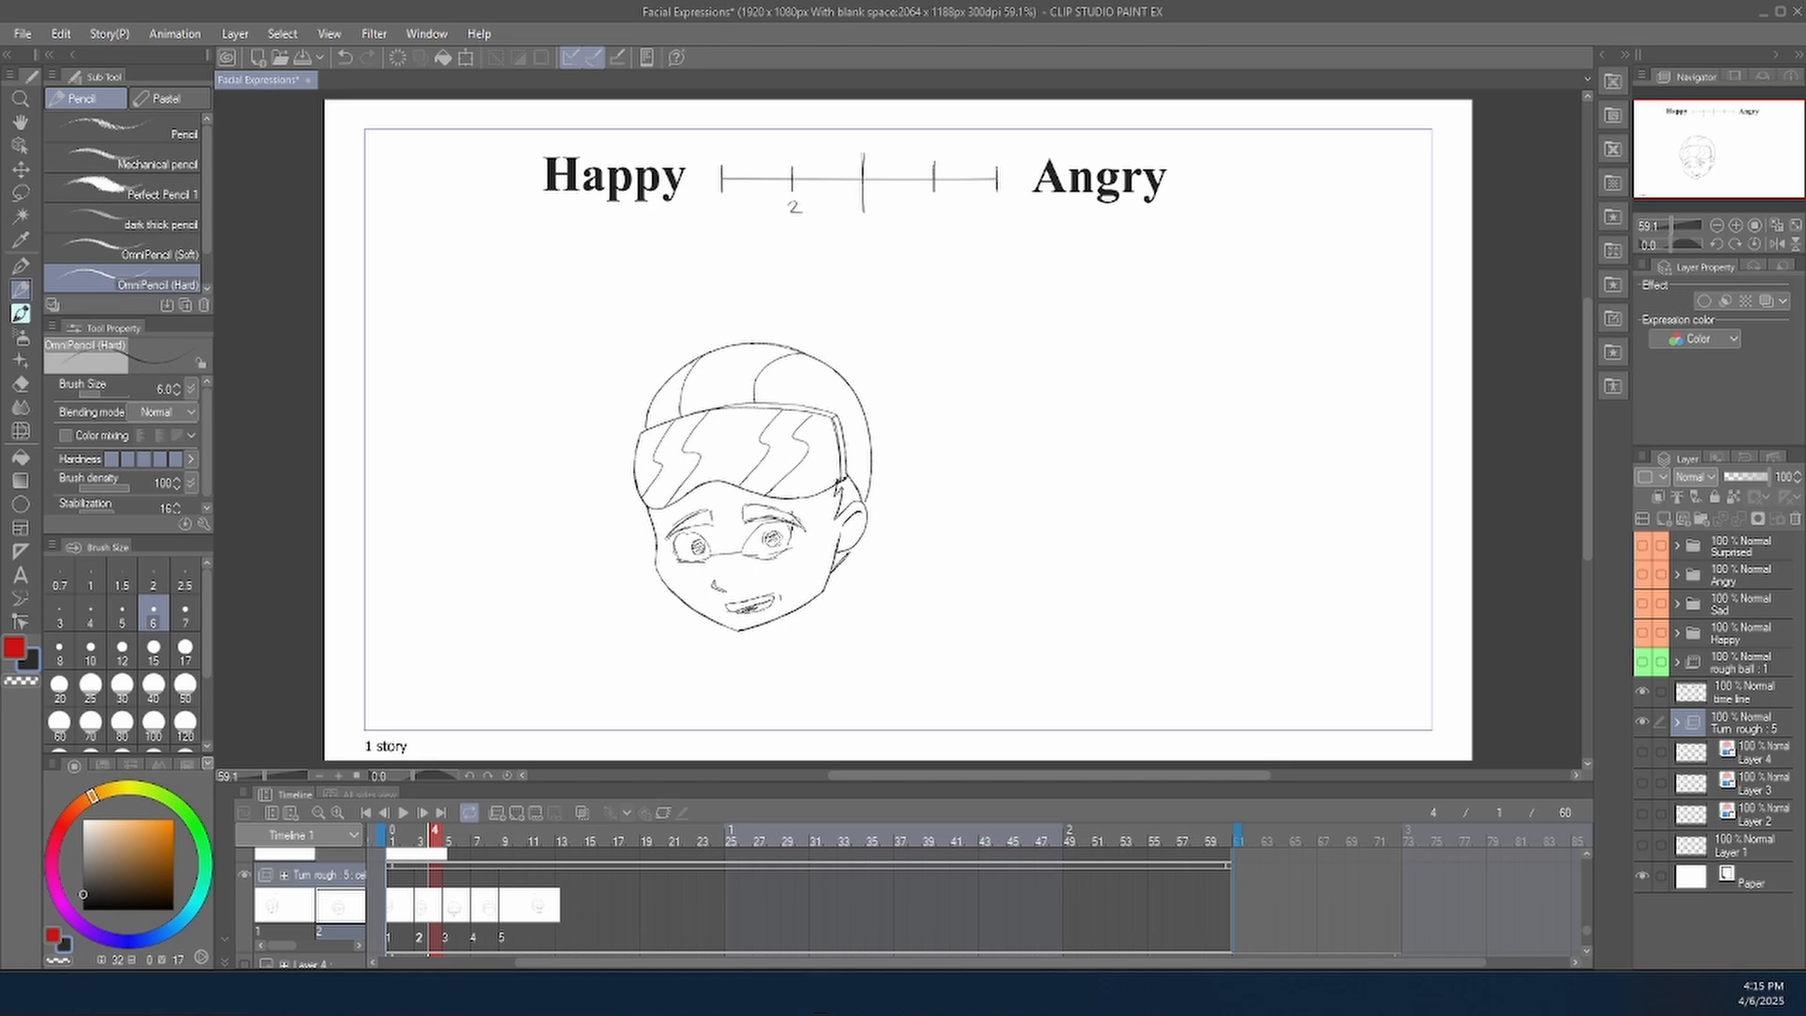
Flip through cels 1 to 5 and compare the unfinished face on cel 4 with the angry face on cel 5.
click(401, 910)
click(435, 914)
click(452, 909)
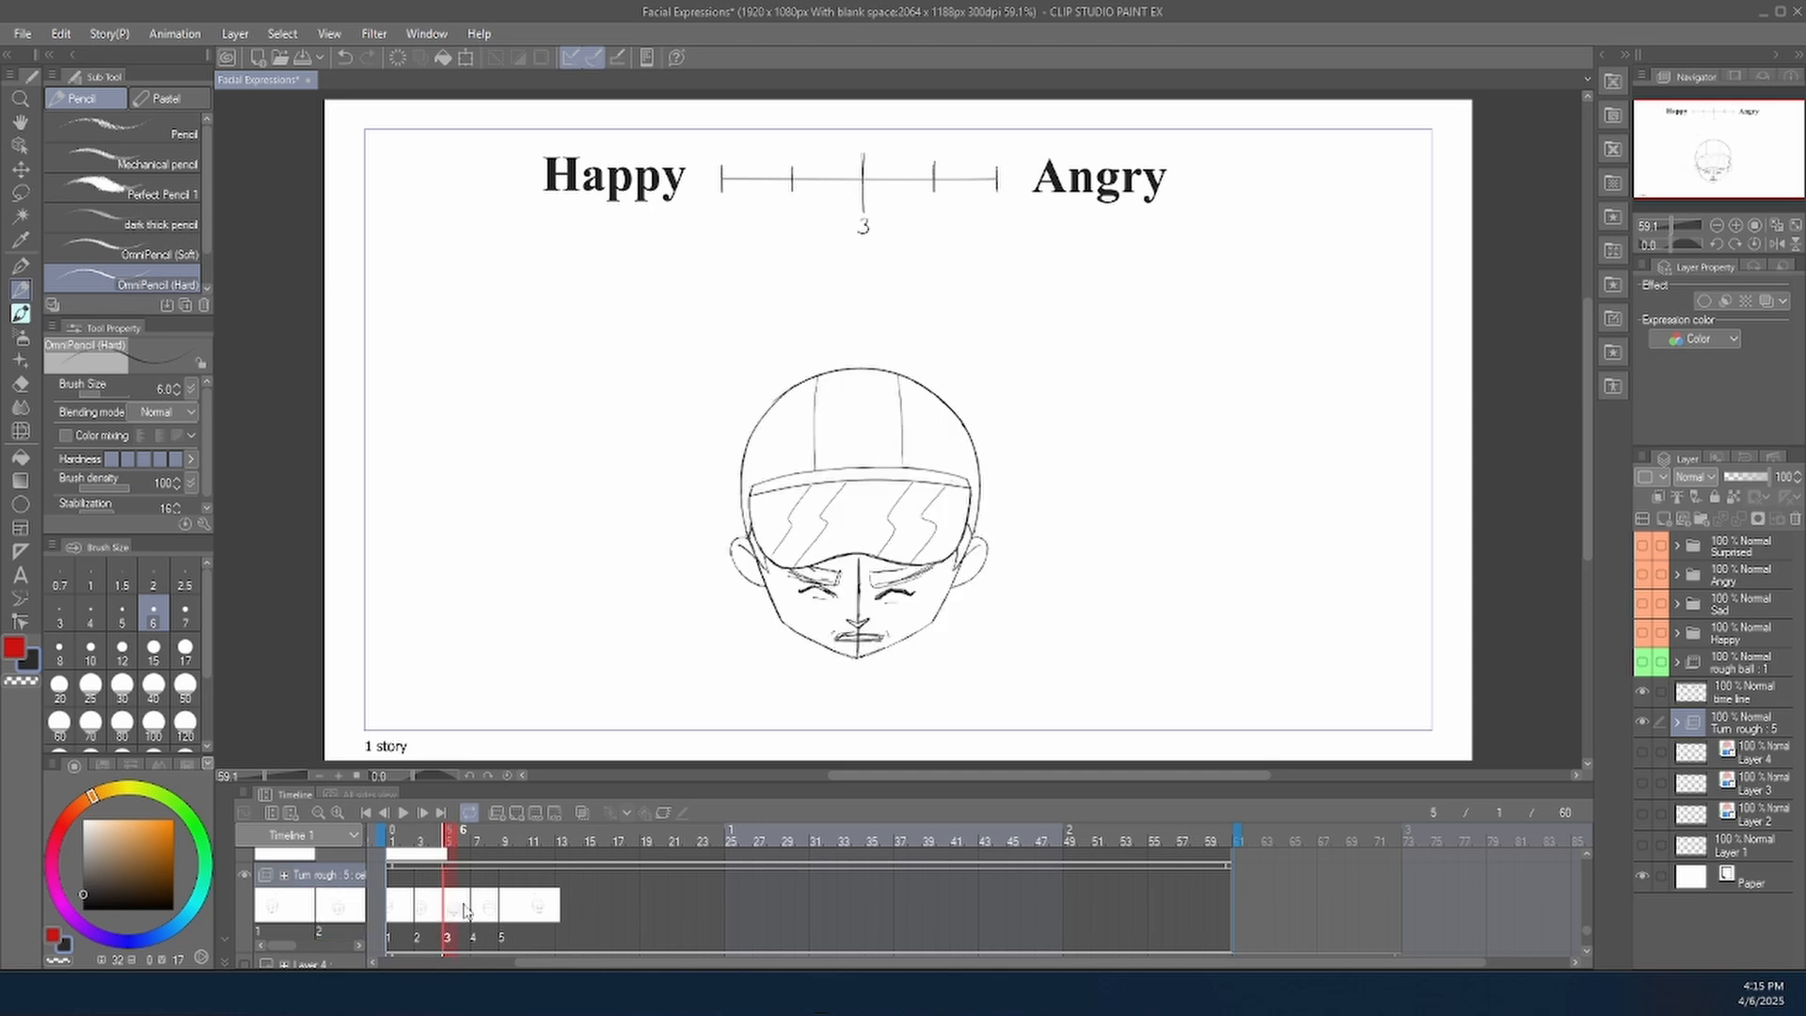
click(479, 909)
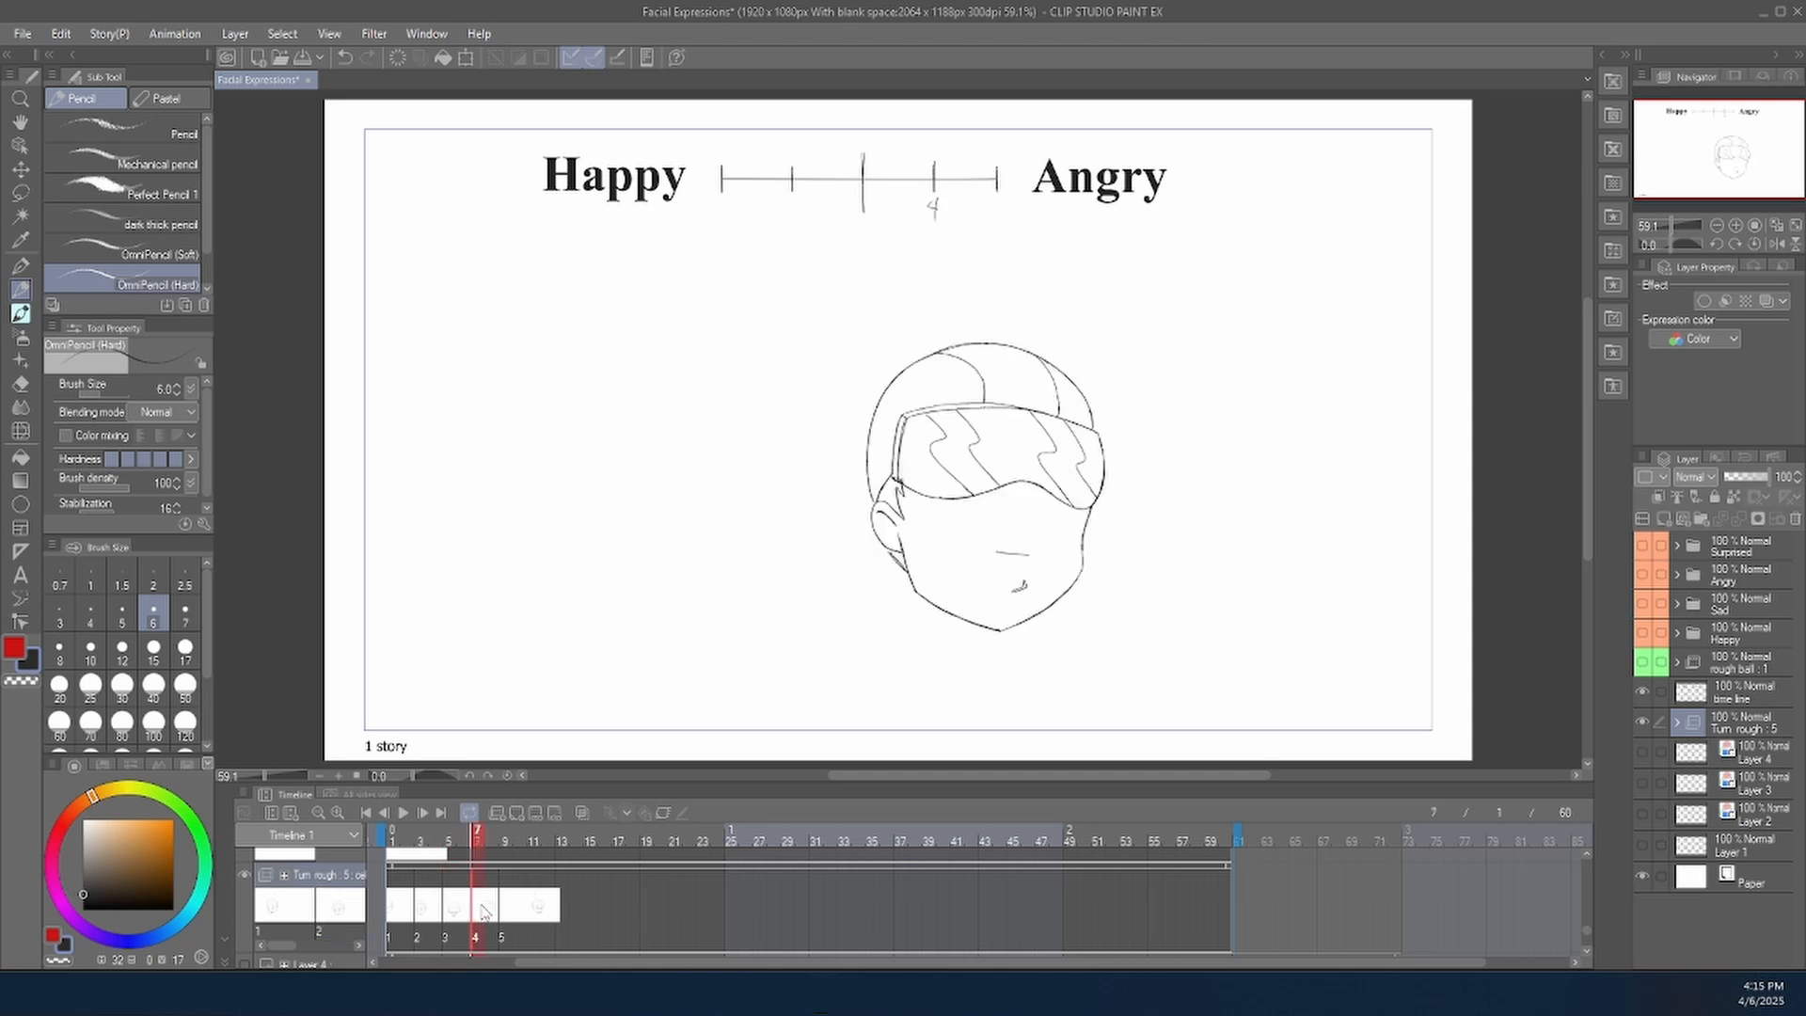
click(508, 909)
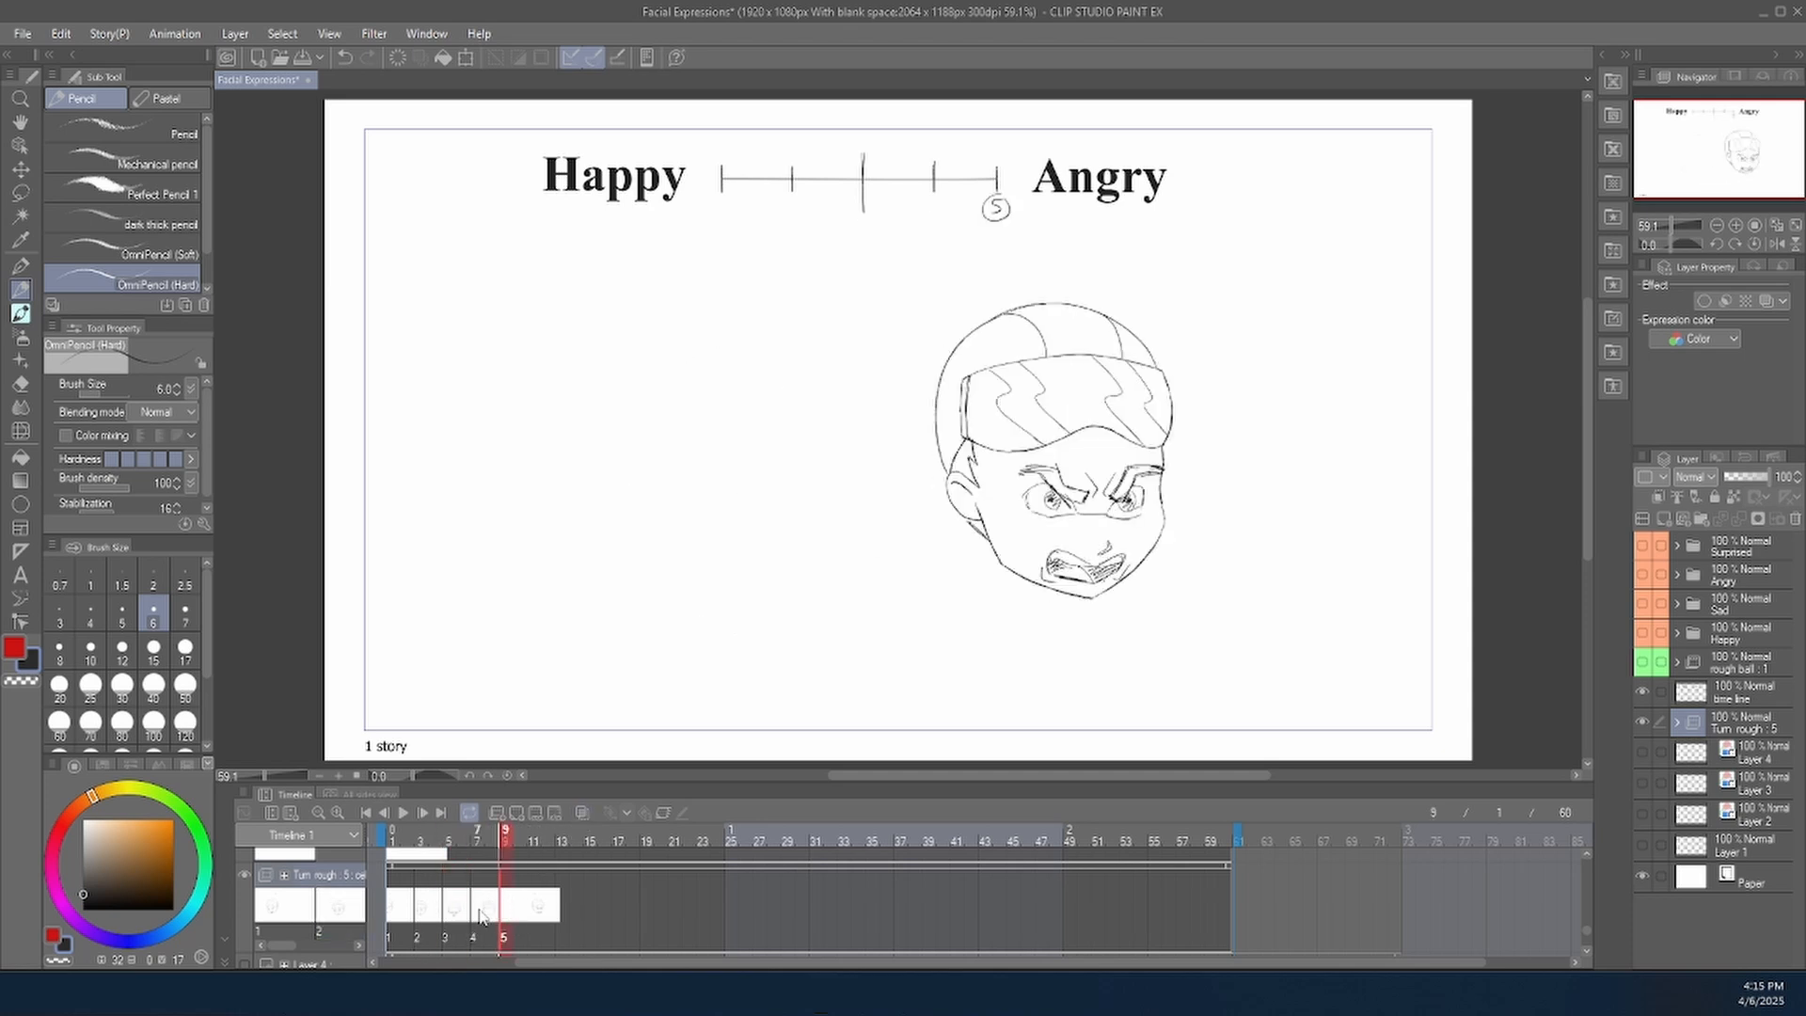
click(480, 909)
click(503, 912)
click(481, 910)
click(508, 910)
click(481, 910)
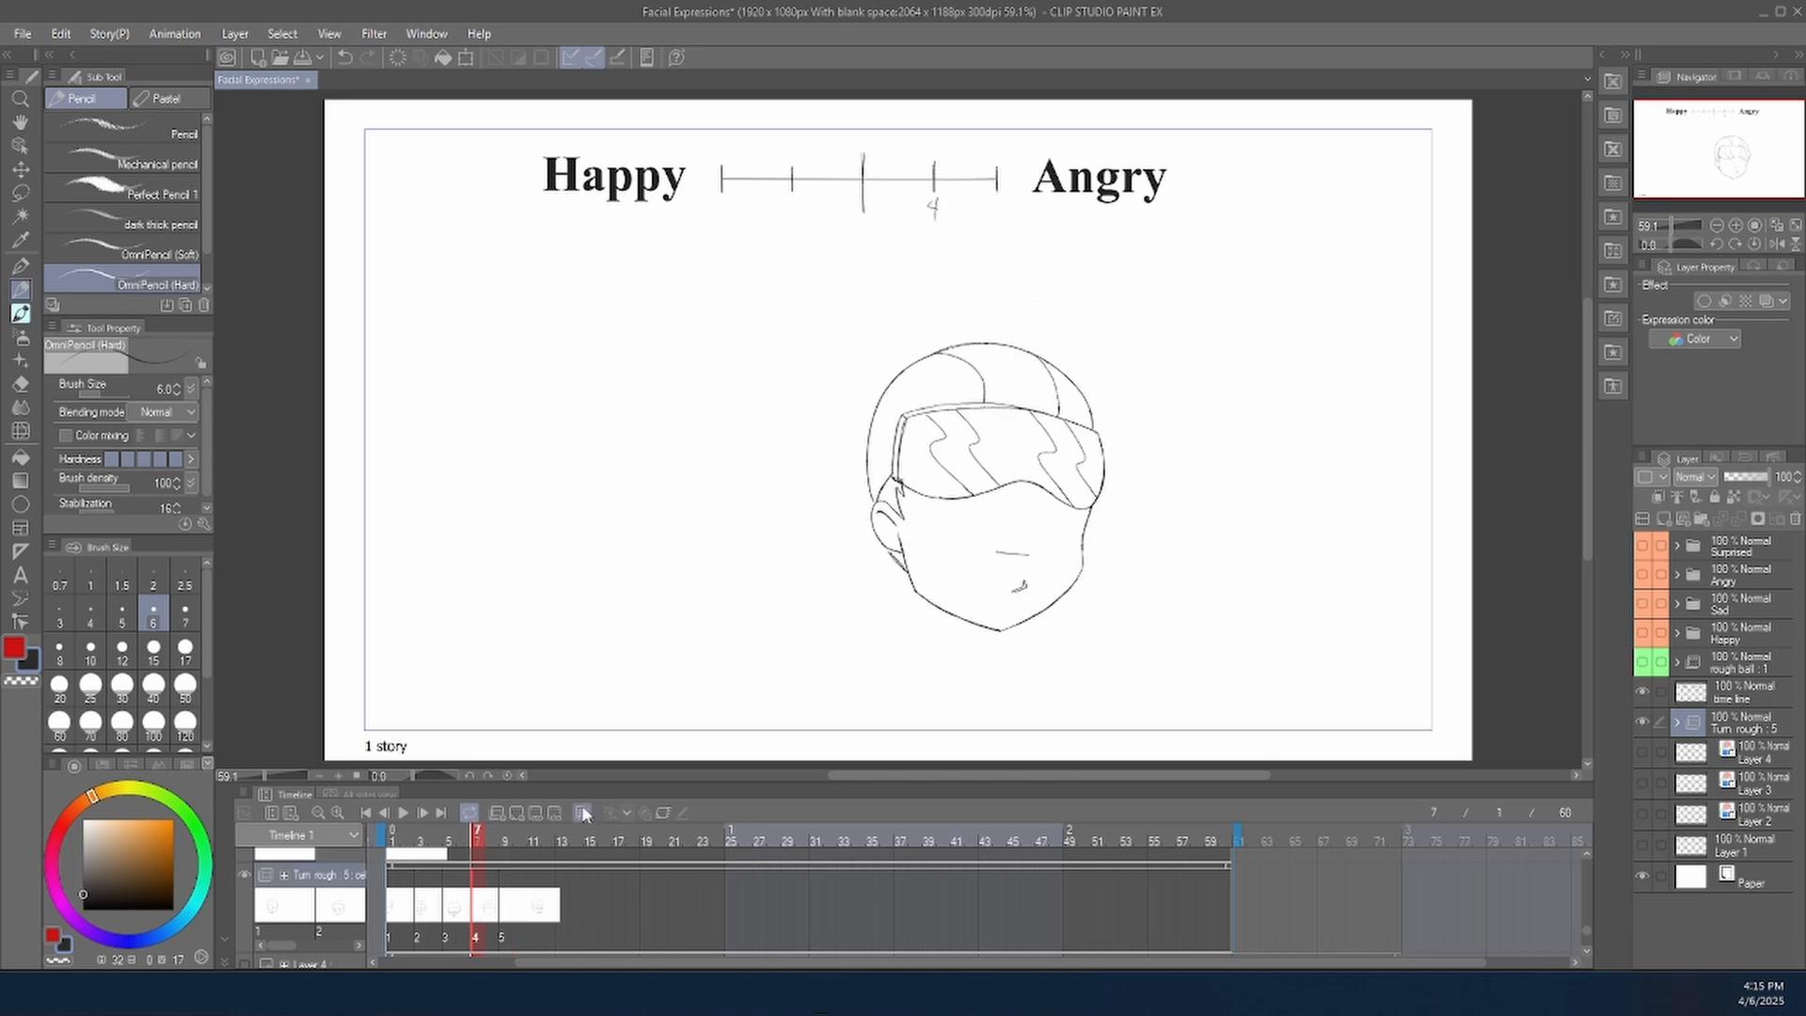
Save the file and sketch the eye outlines and slanted eyebrows on cel 4, using onion skin of cels 3 and 5.
click(581, 812)
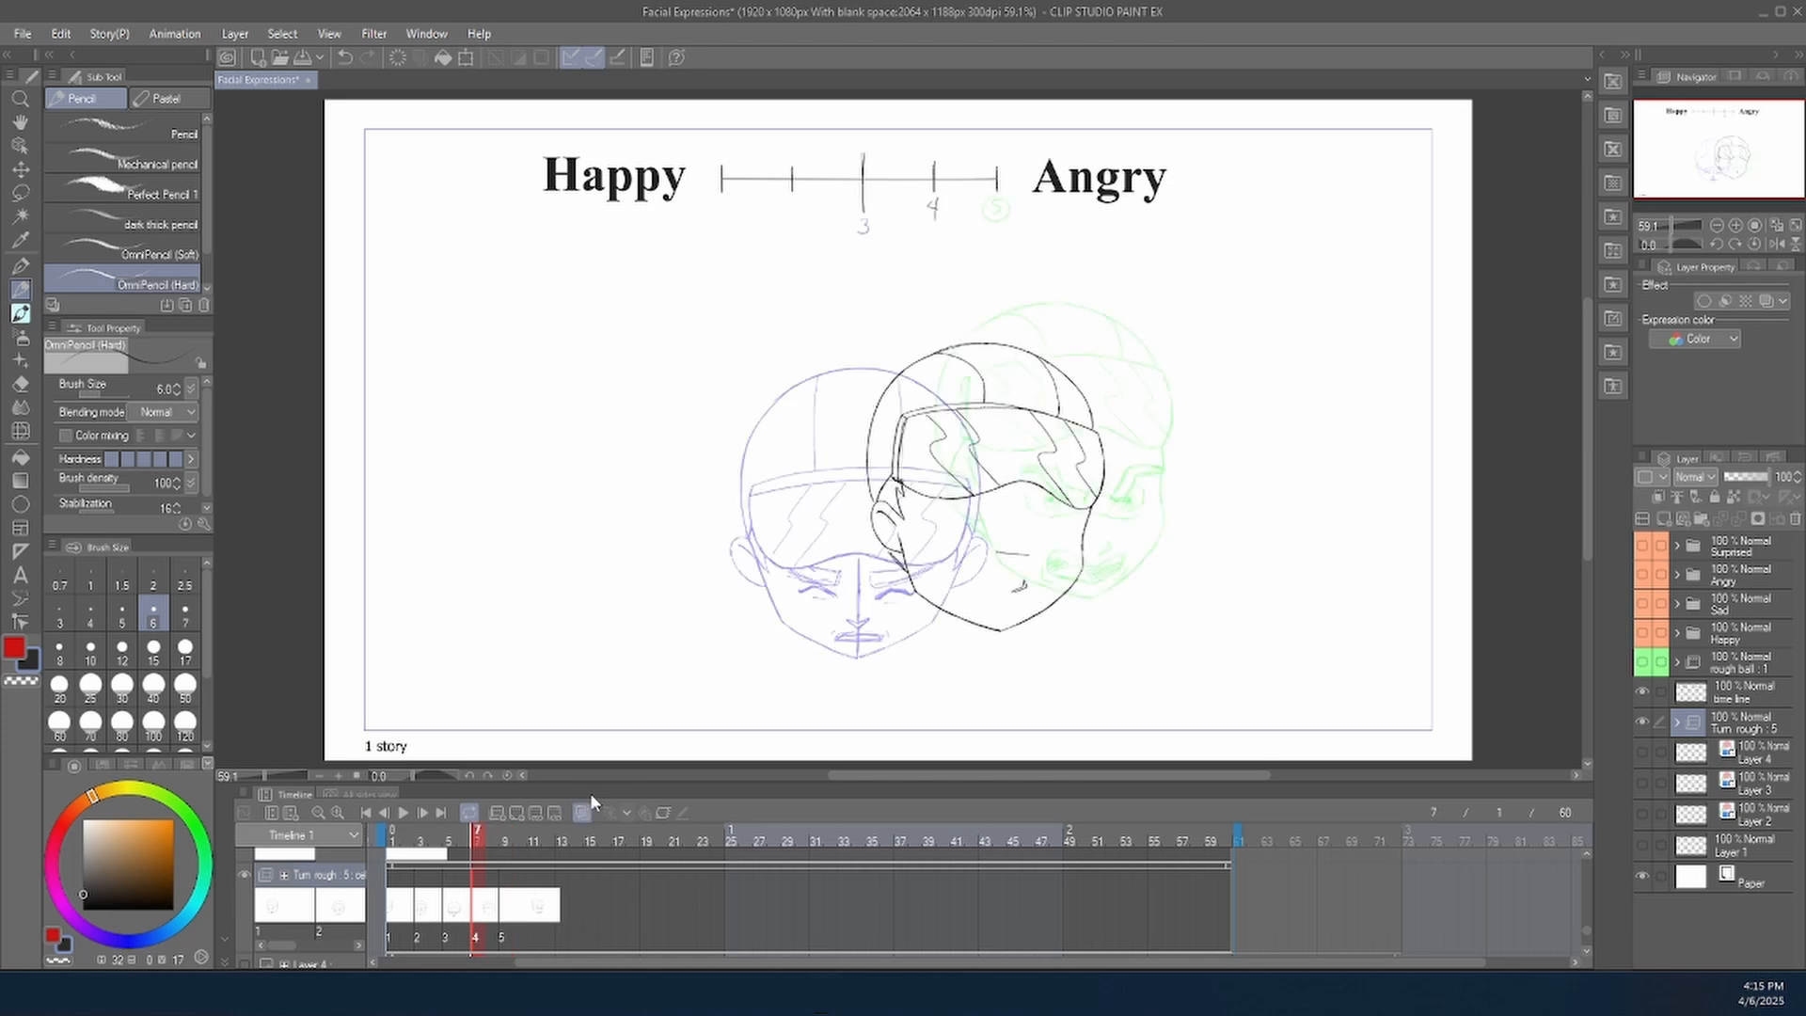
key(ctrl+s)
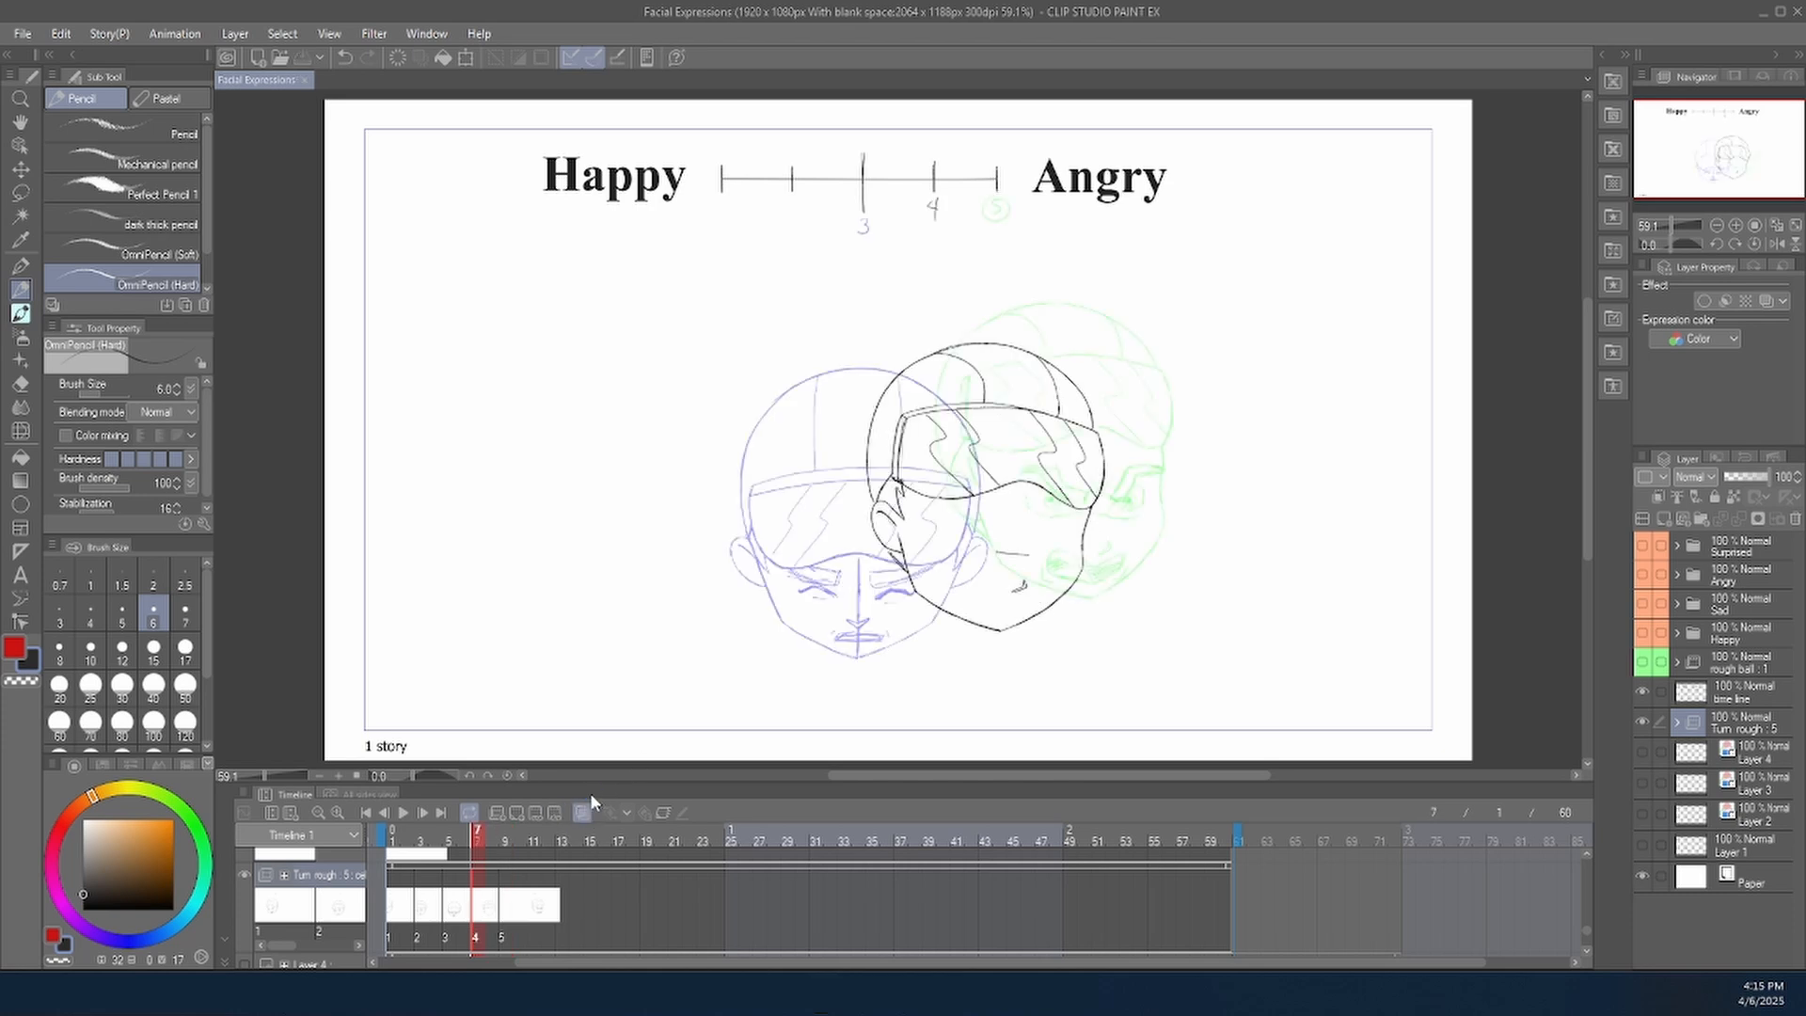
mouse_move(995, 548)
mouse_down()
mouse_move(952, 549)
mouse_move(1045, 561)
mouse_up()
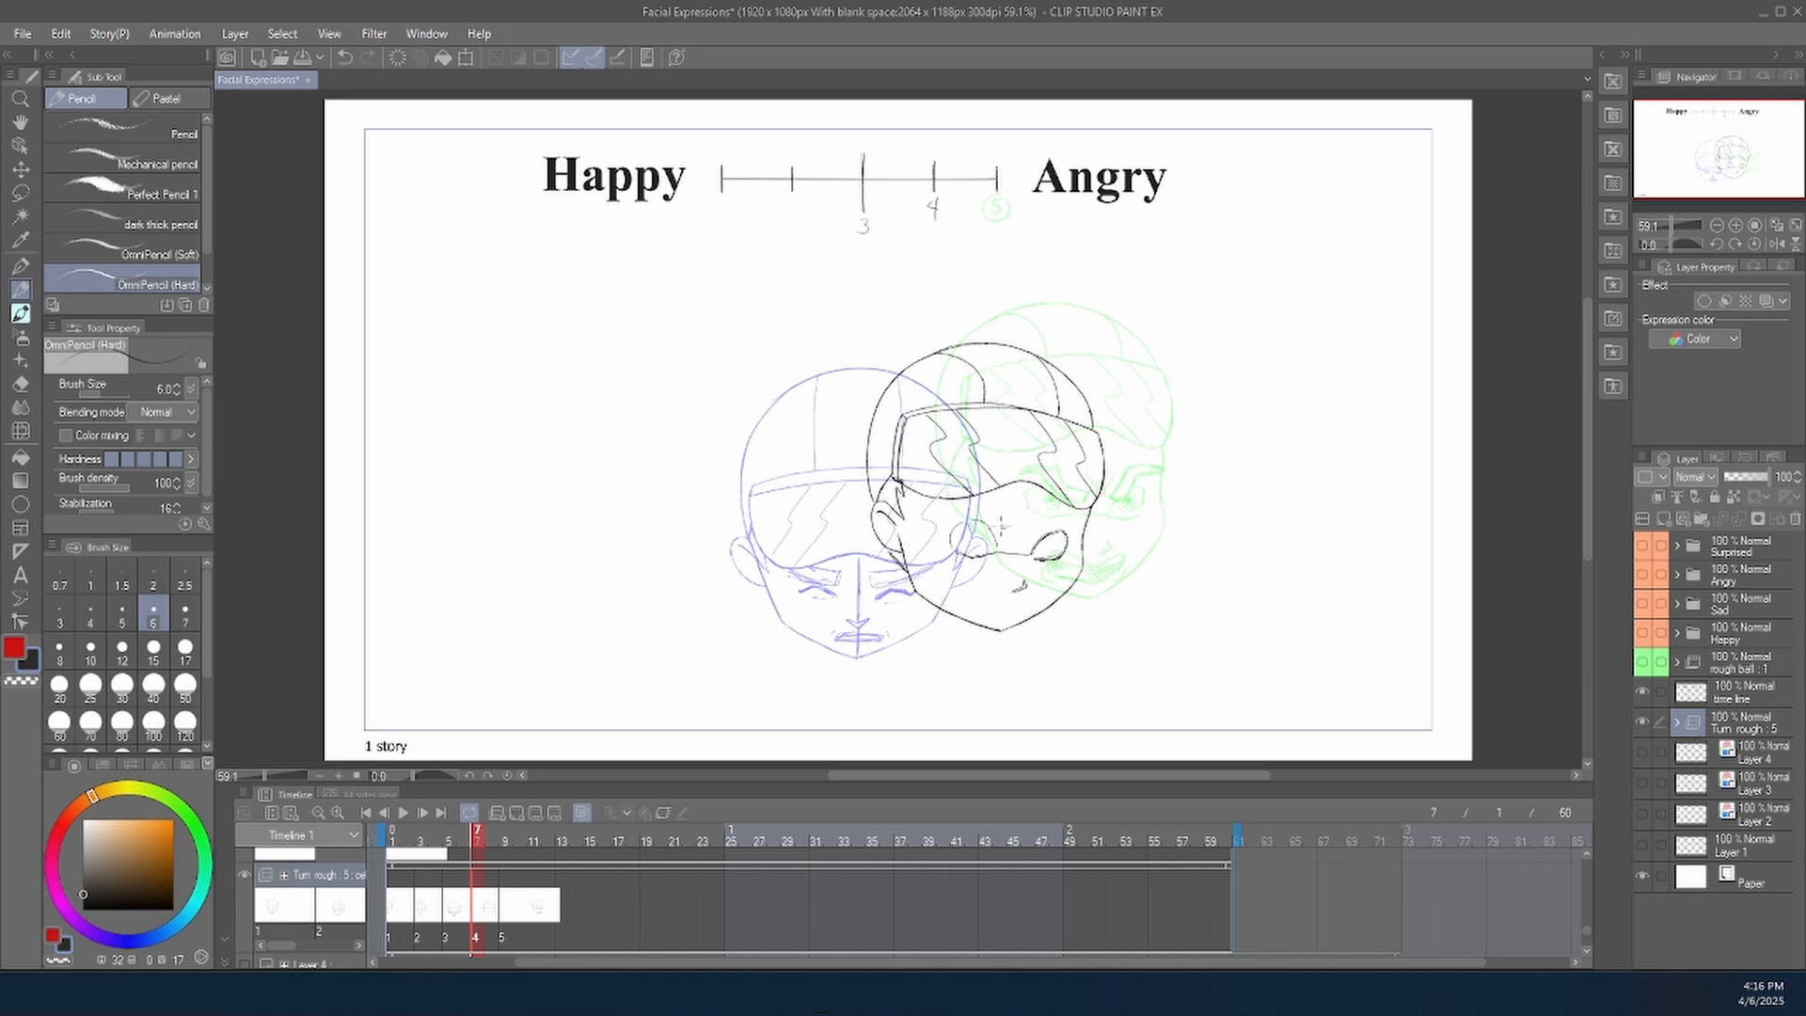
drag(999, 516, 980, 523)
mouse_move(995, 523)
mouse_down()
mouse_move(978, 528)
mouse_move(1020, 513)
mouse_move(954, 508)
mouse_move(1096, 517)
mouse_move(1035, 536)
mouse_move(1070, 523)
mouse_up()
key(ctrl+z)
click(581, 812)
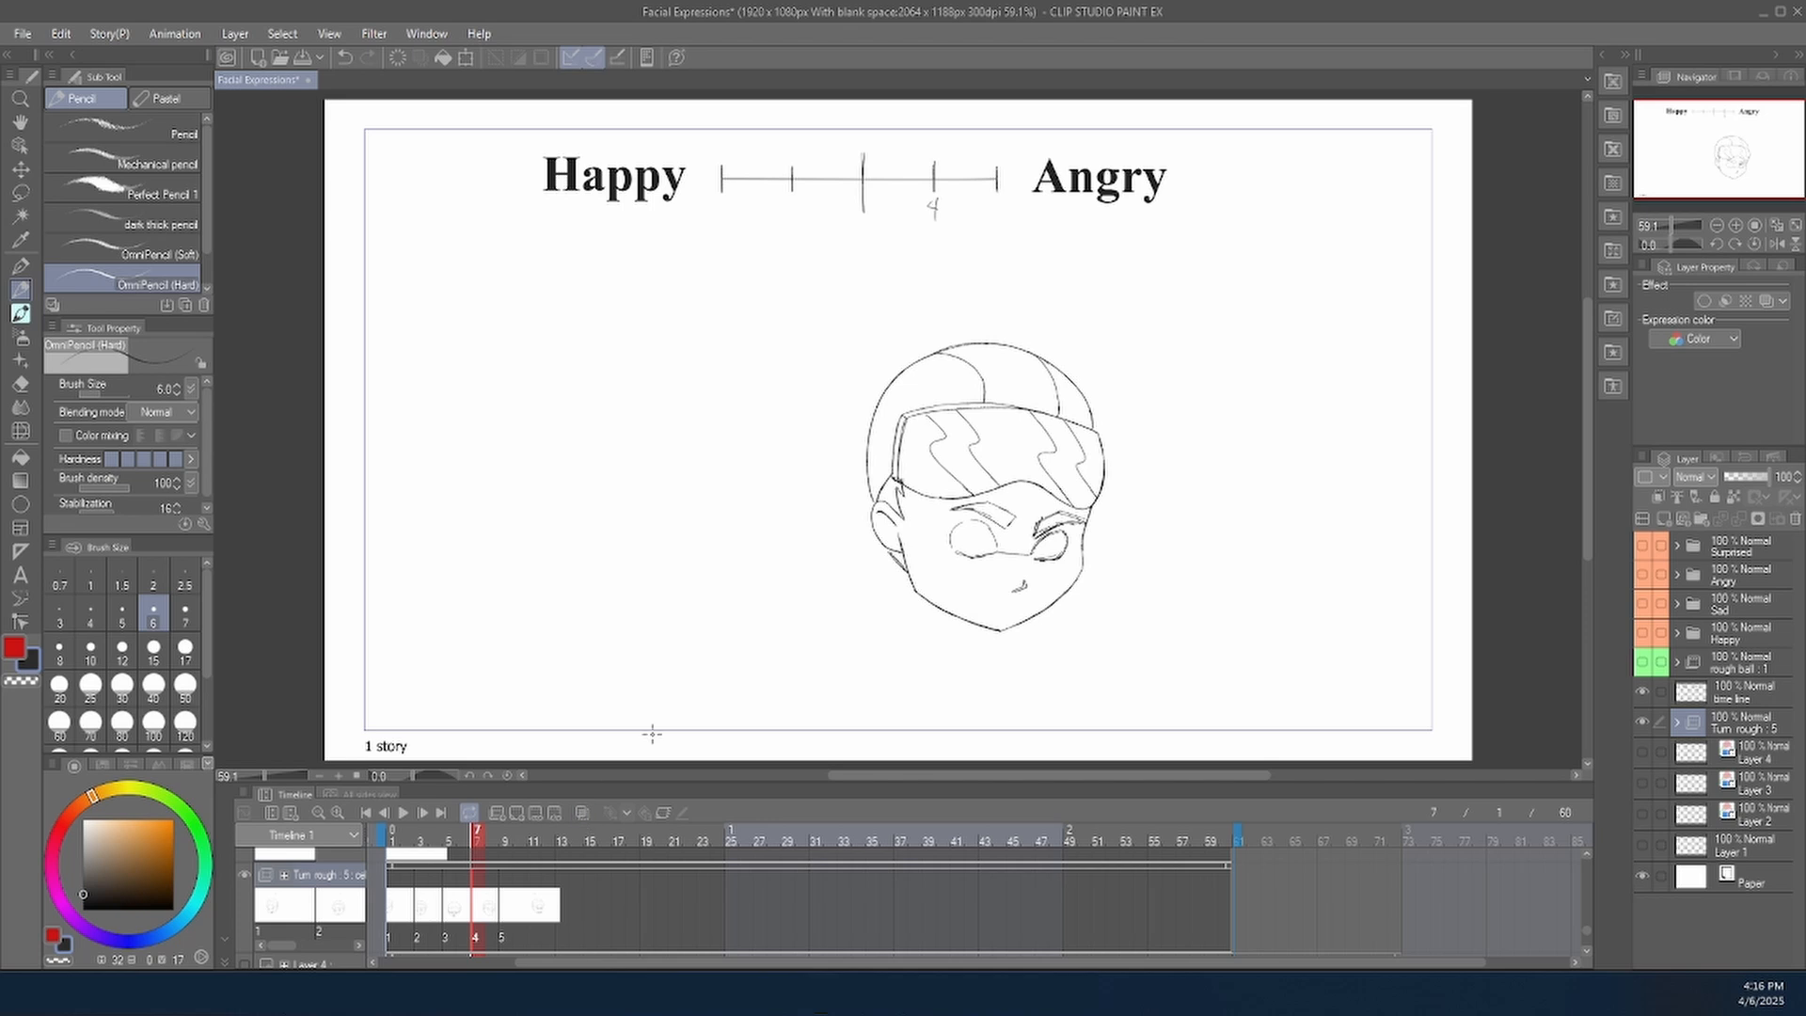
Lasso the eyebrow nearer the ear on cel 4 and transform it to sit closer to the eye.
key(m)
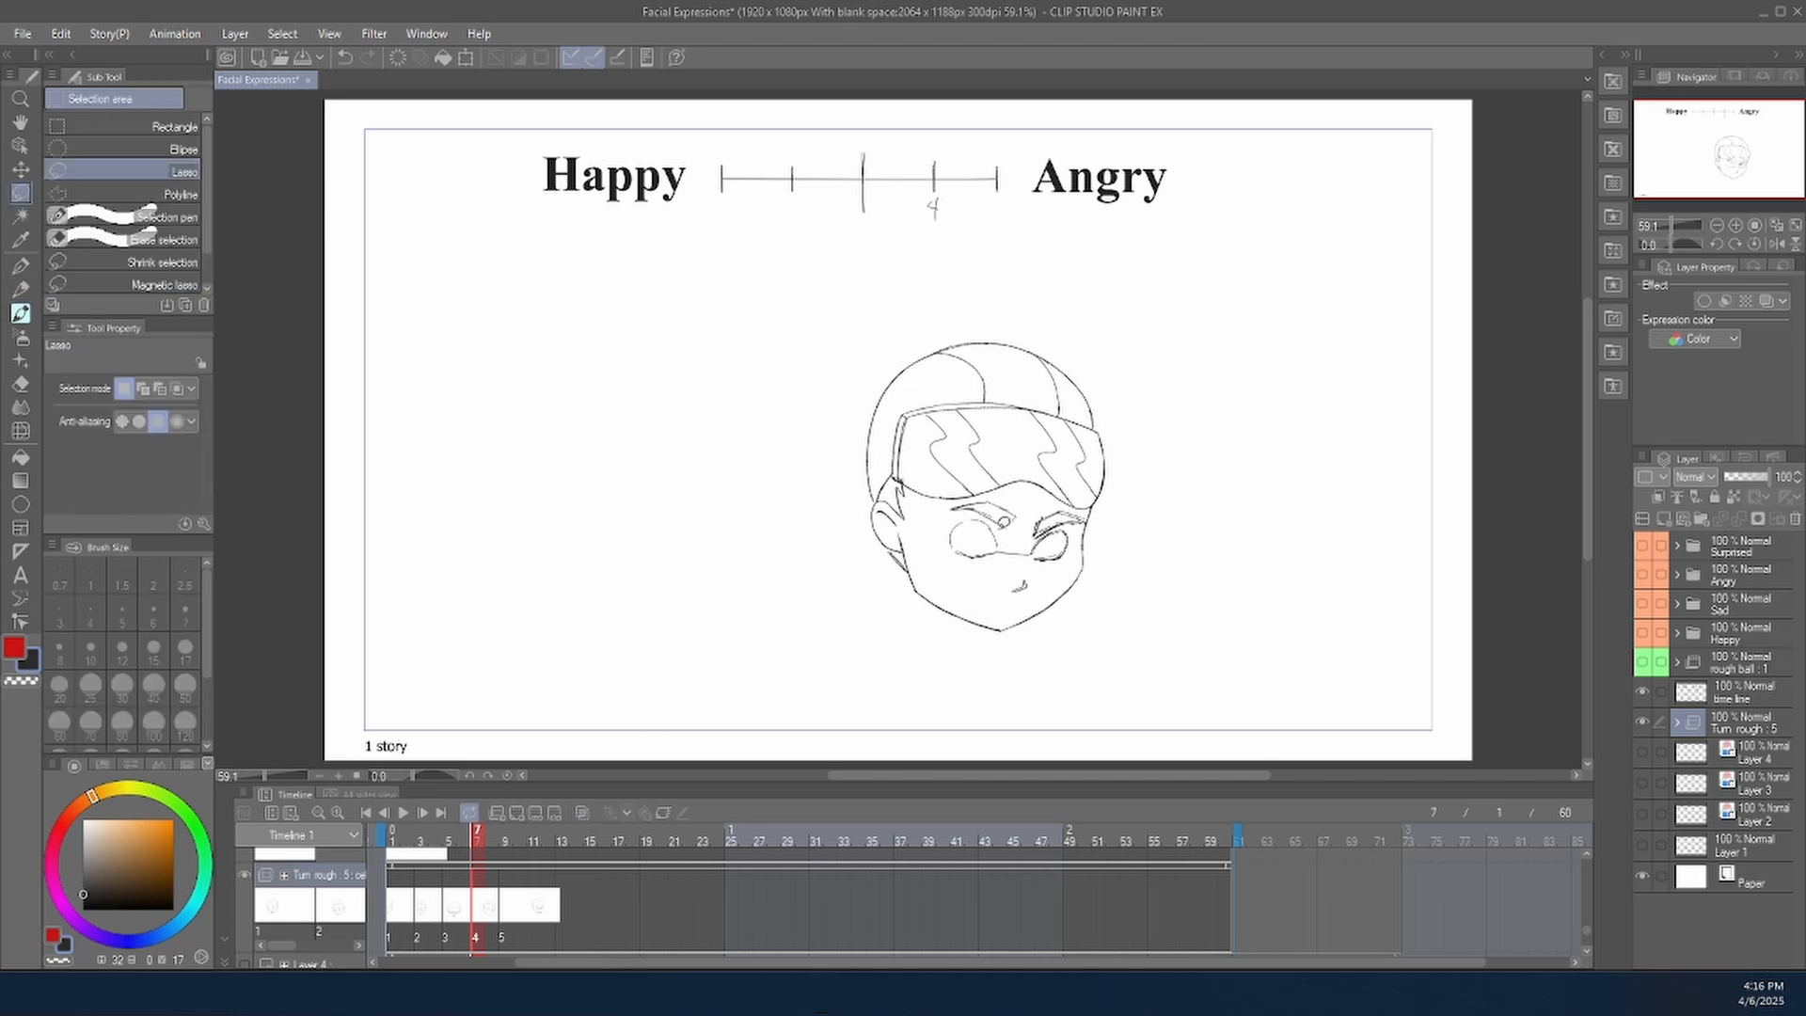
mouse_move(941, 515)
mouse_down()
mouse_move(973, 489)
mouse_move(1019, 498)
mouse_move(996, 537)
mouse_up()
key(ctrl+t)
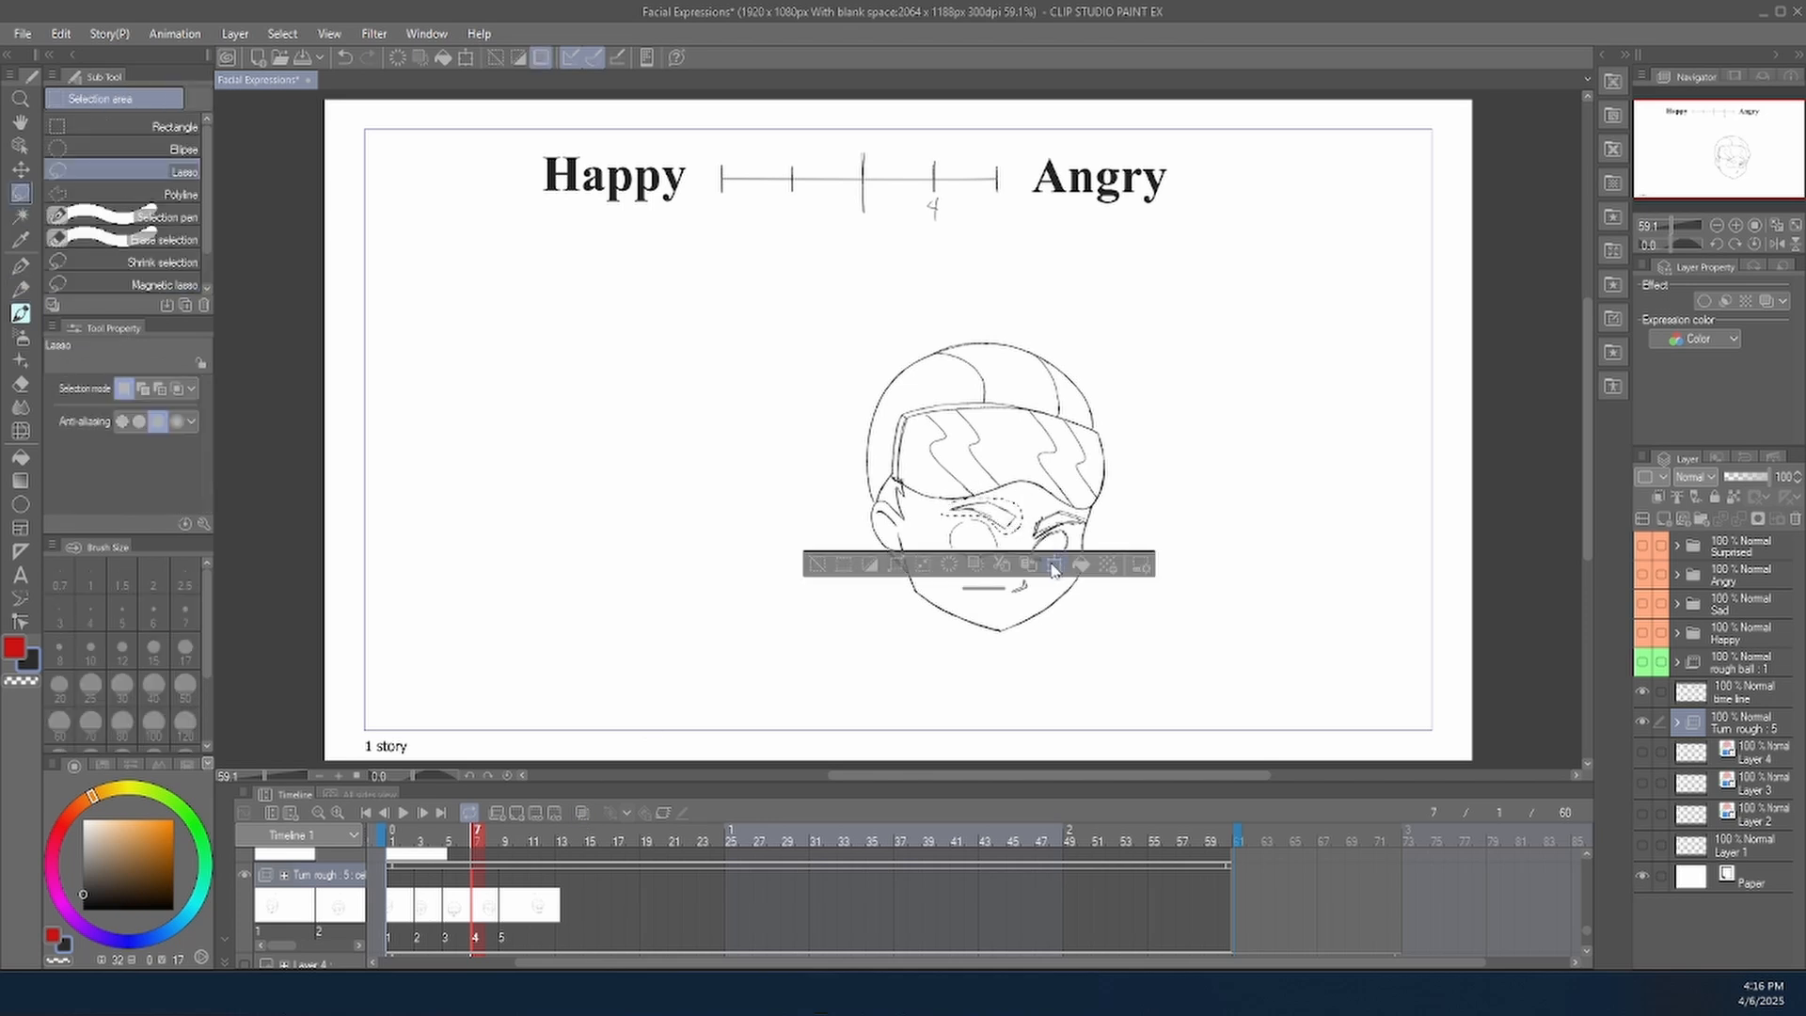
key(Return)
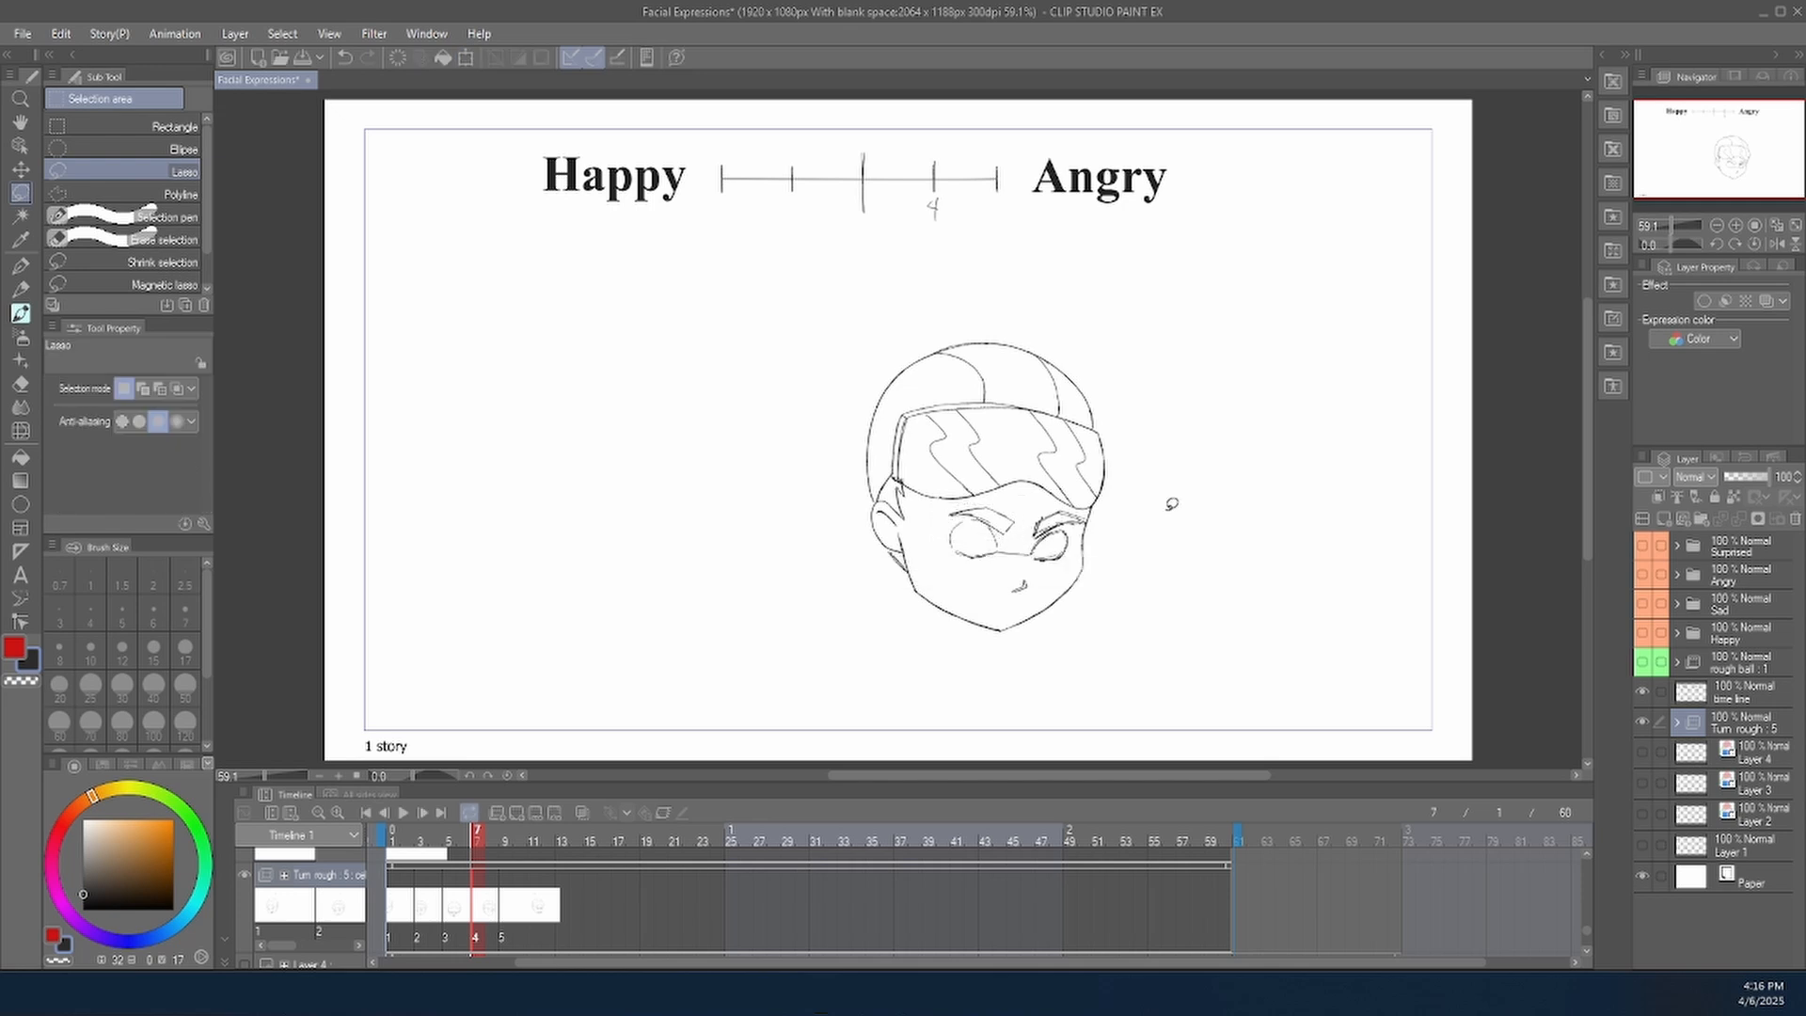
Return to the pencil and compare the cel 4 face with cels 3 and 5.
click(21, 289)
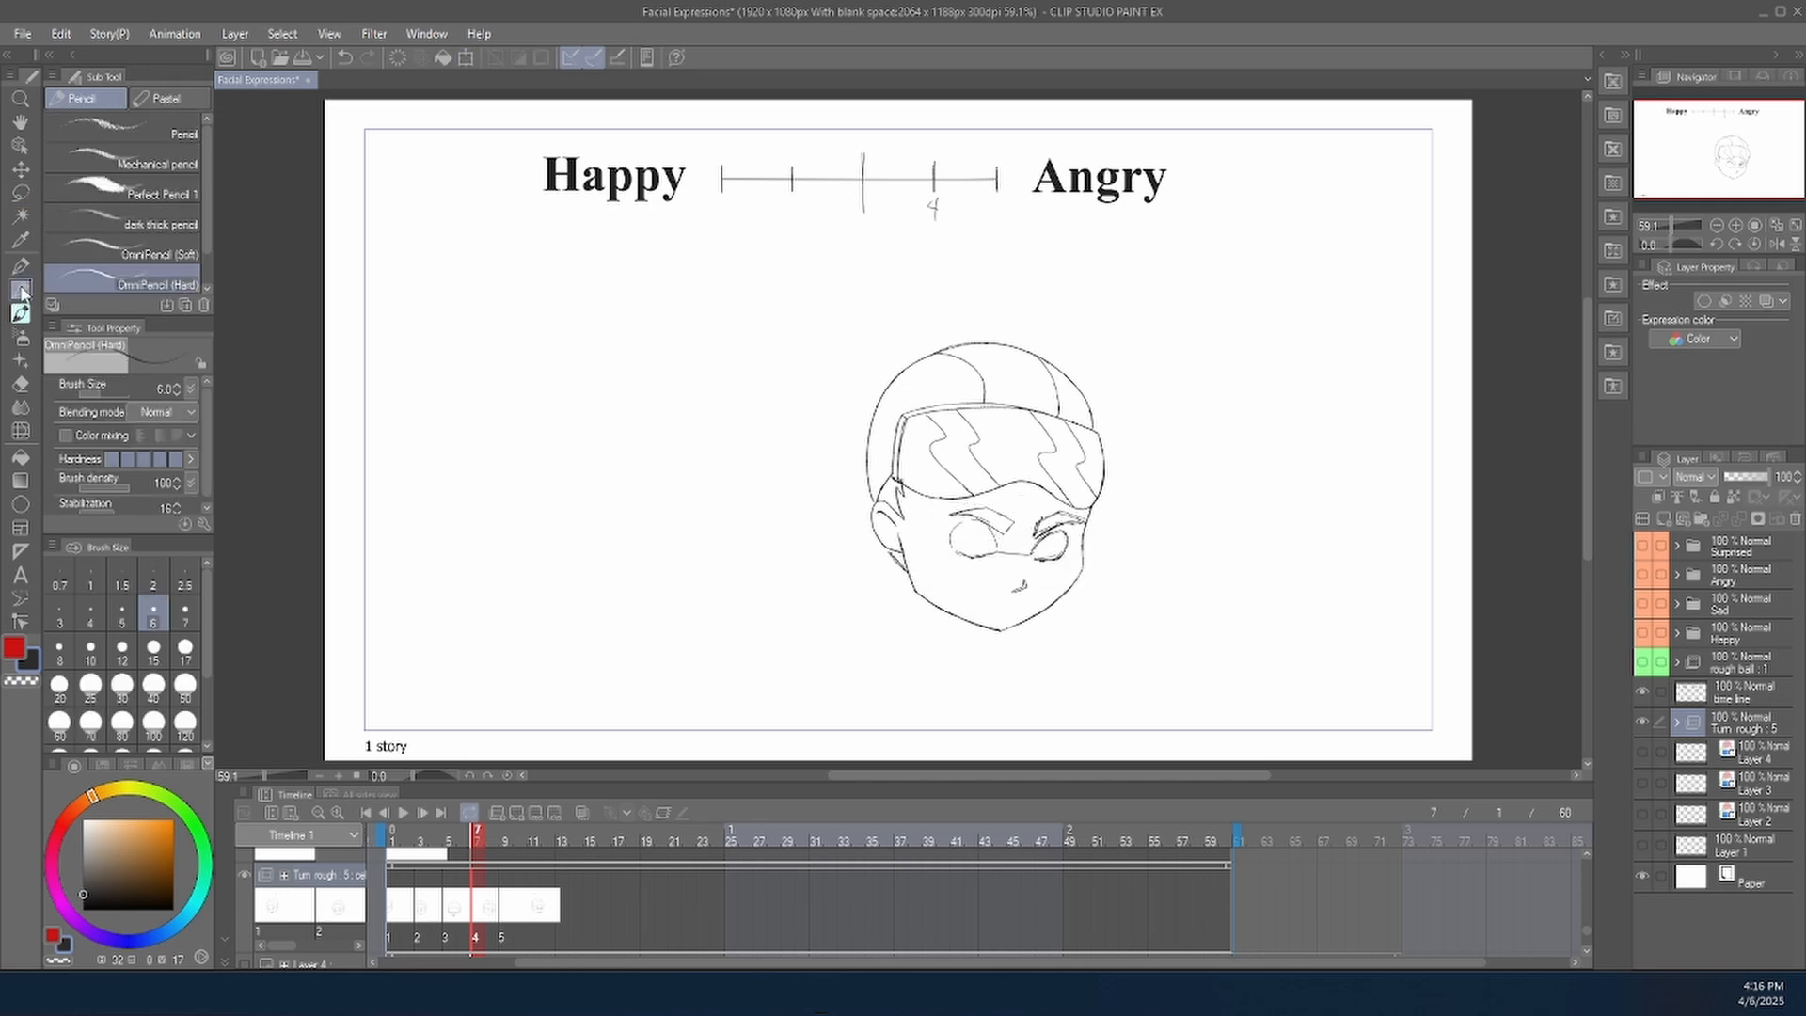
click(513, 905)
click(482, 906)
click(582, 812)
click(583, 812)
click(513, 905)
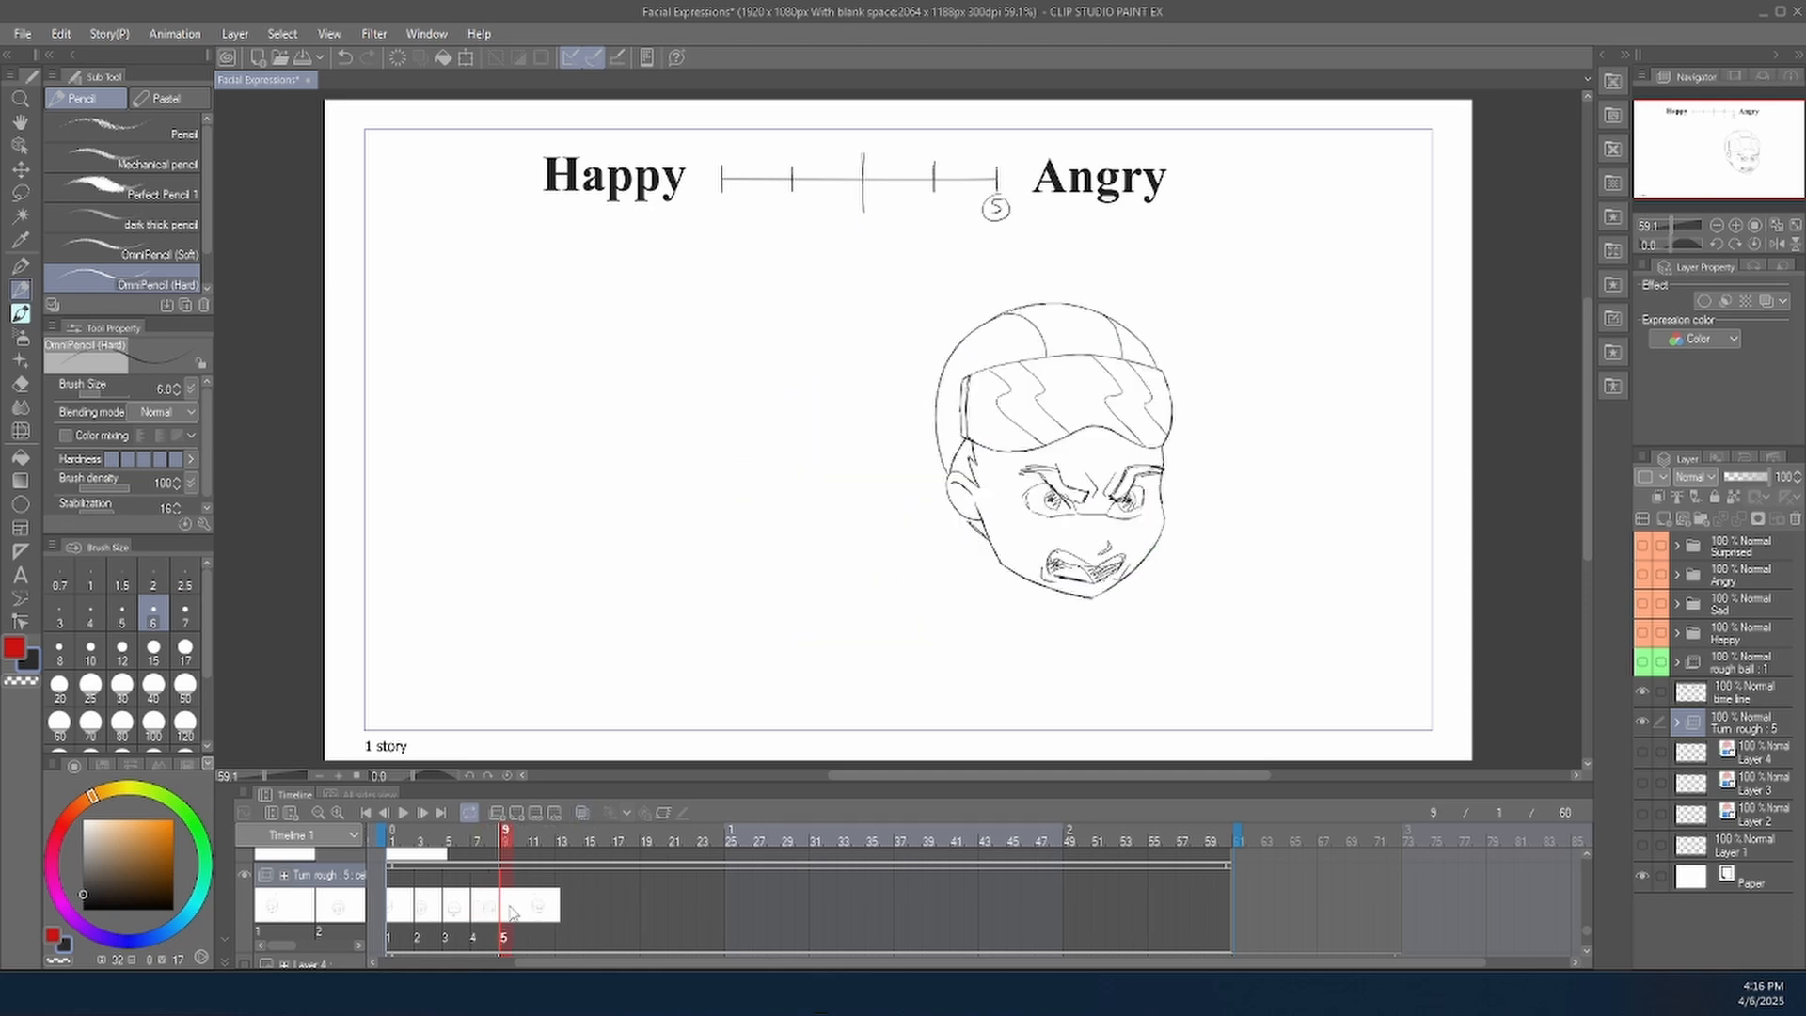
click(468, 908)
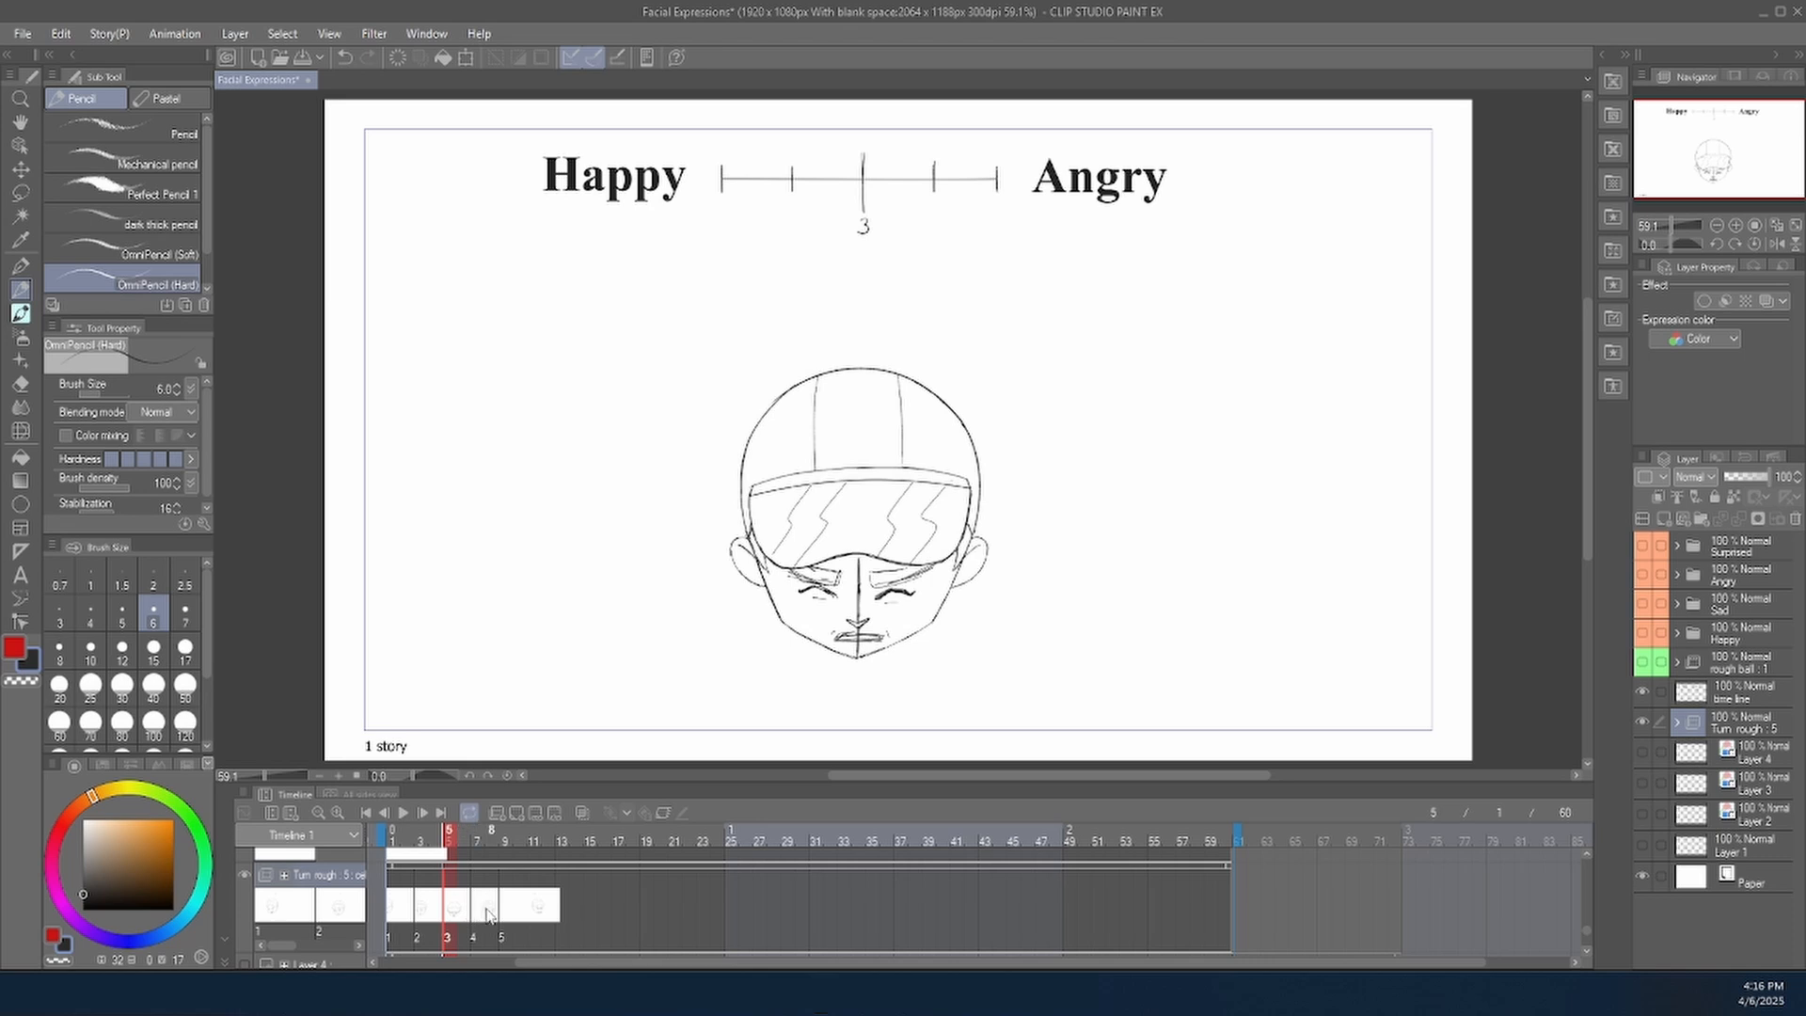
click(487, 908)
Draw a tense, slightly open mouth and the pupils on the cel 4 face, using onion skin as a guide.
click(582, 813)
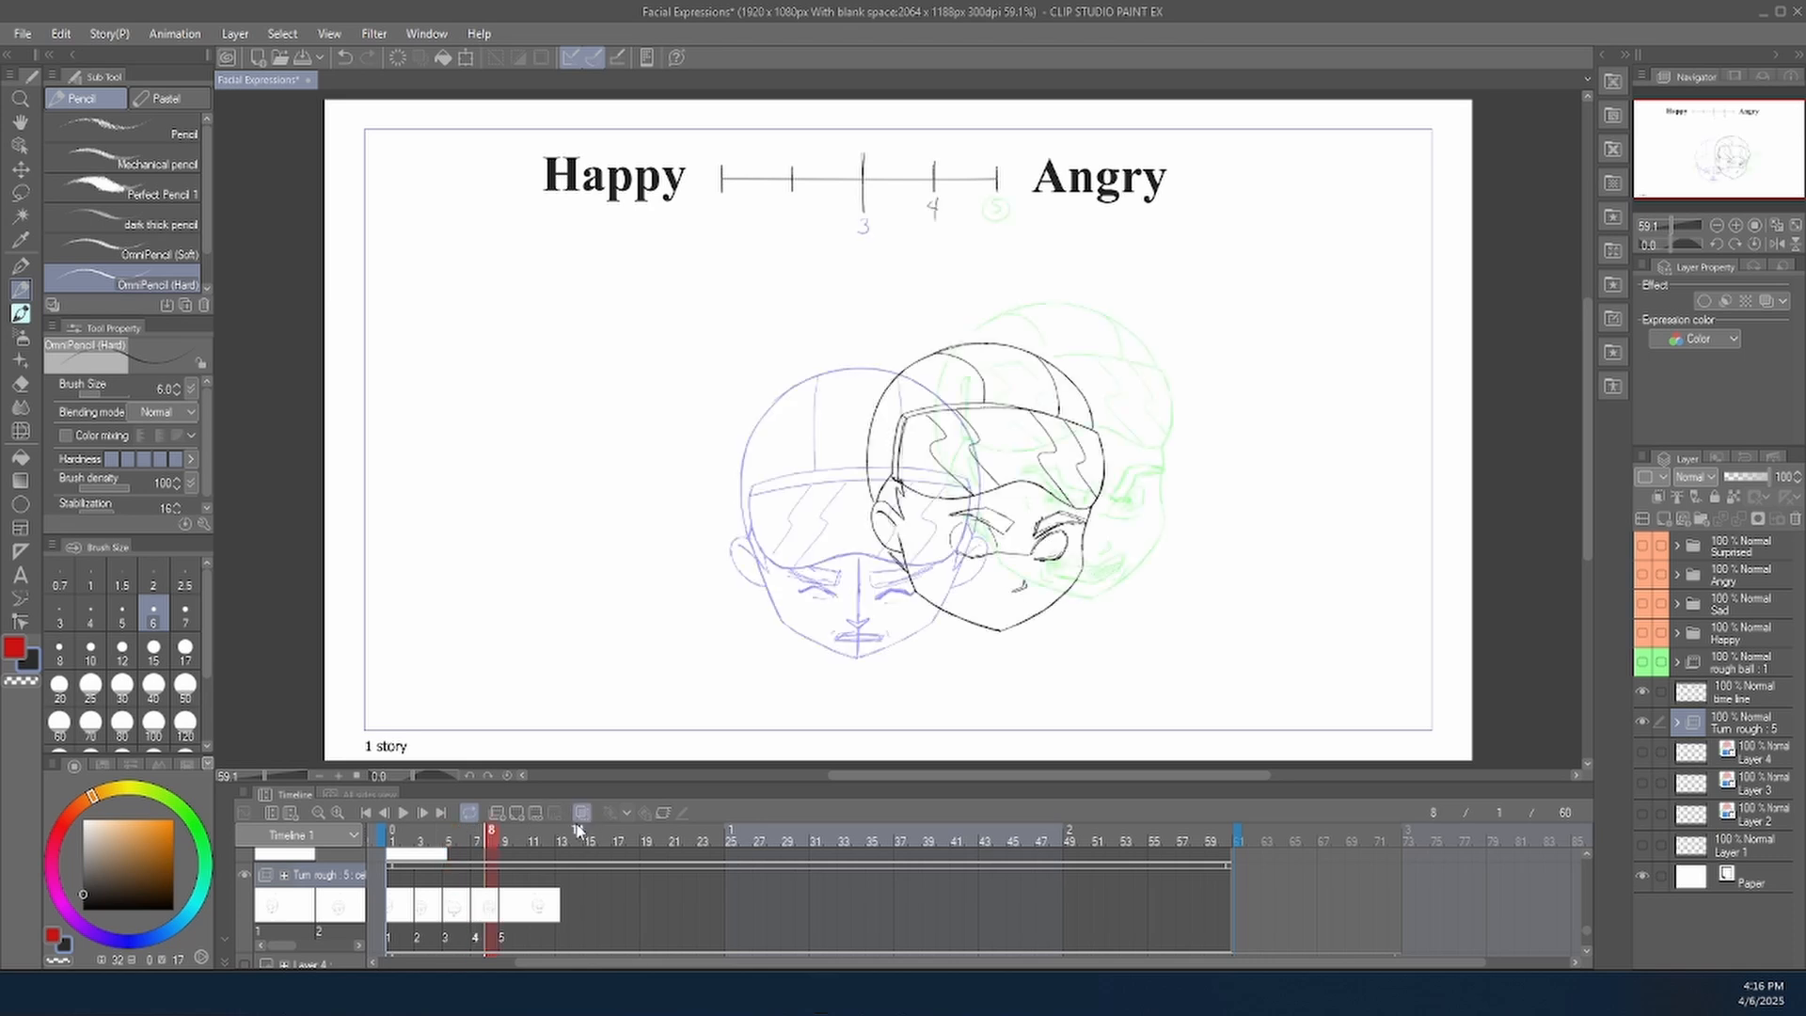
mouse_move(978, 604)
mouse_down()
mouse_move(1029, 601)
mouse_move(979, 606)
mouse_up()
drag(1001, 607, 1016, 610)
click(585, 811)
click(585, 811)
click(585, 811)
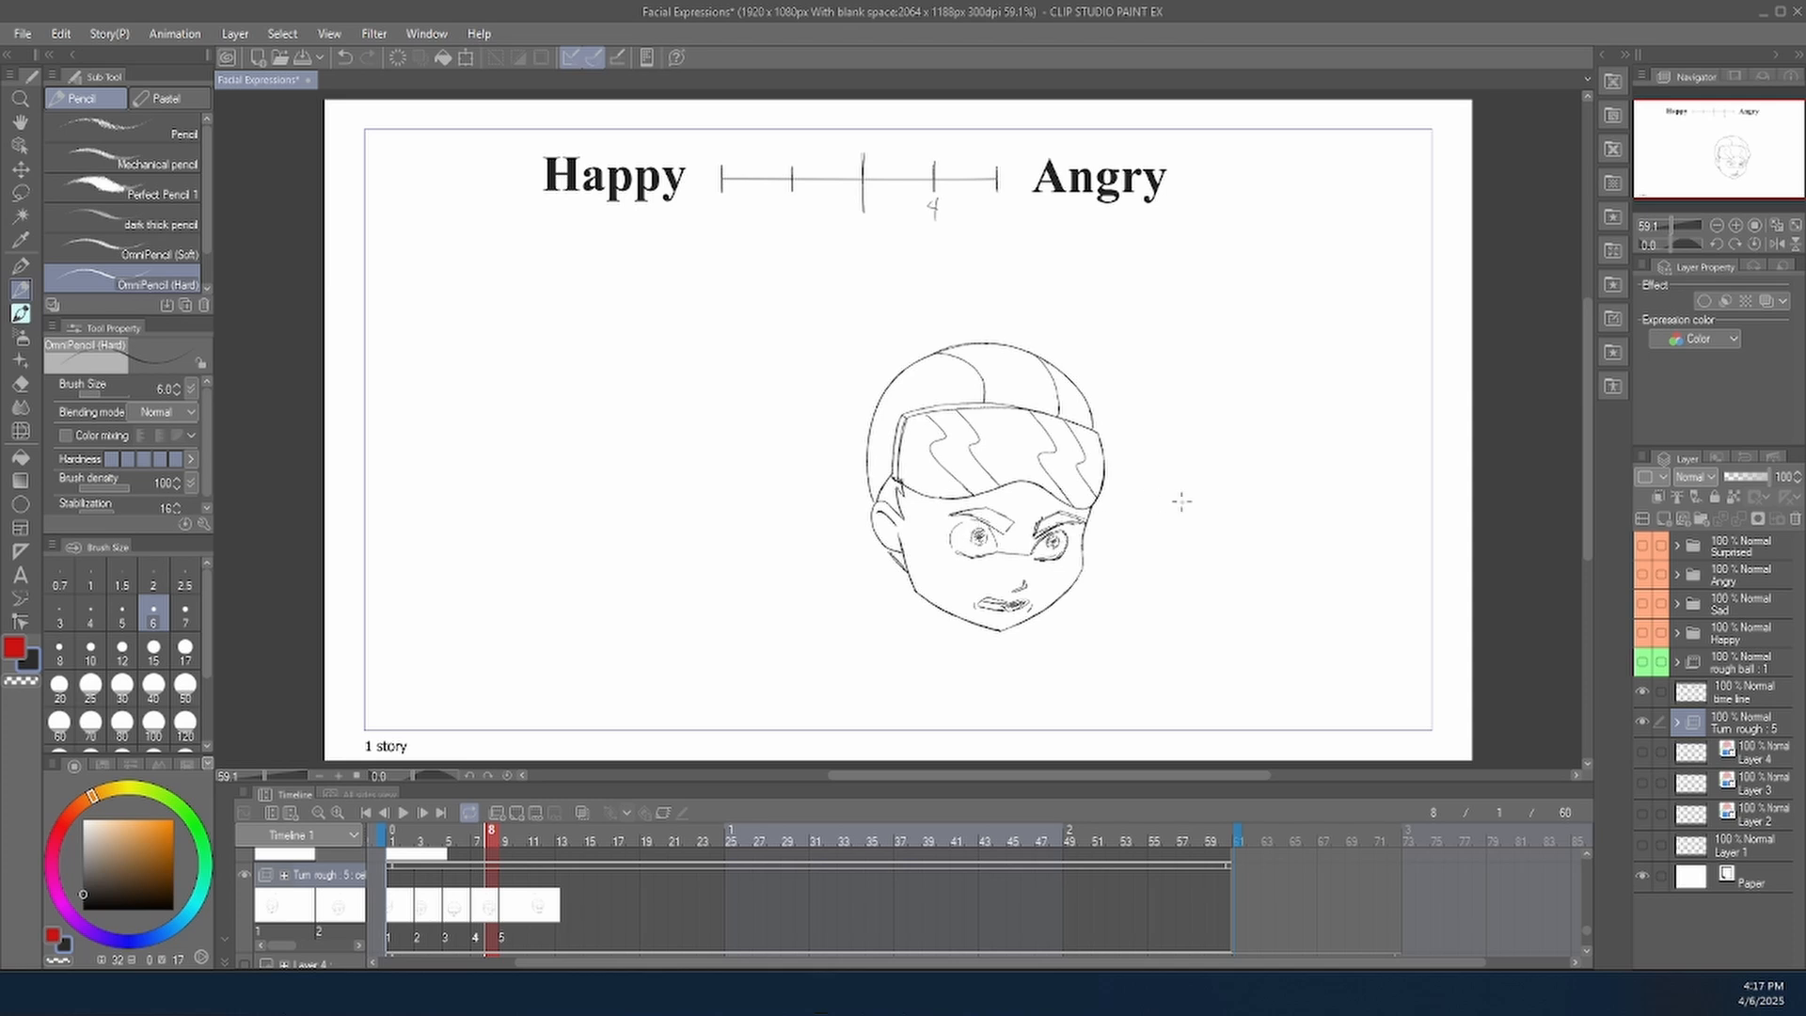
Erase and redraw parts of the eyebrows and closed eyes on cel 3, making the eyebrows flatter and longer.
click(515, 910)
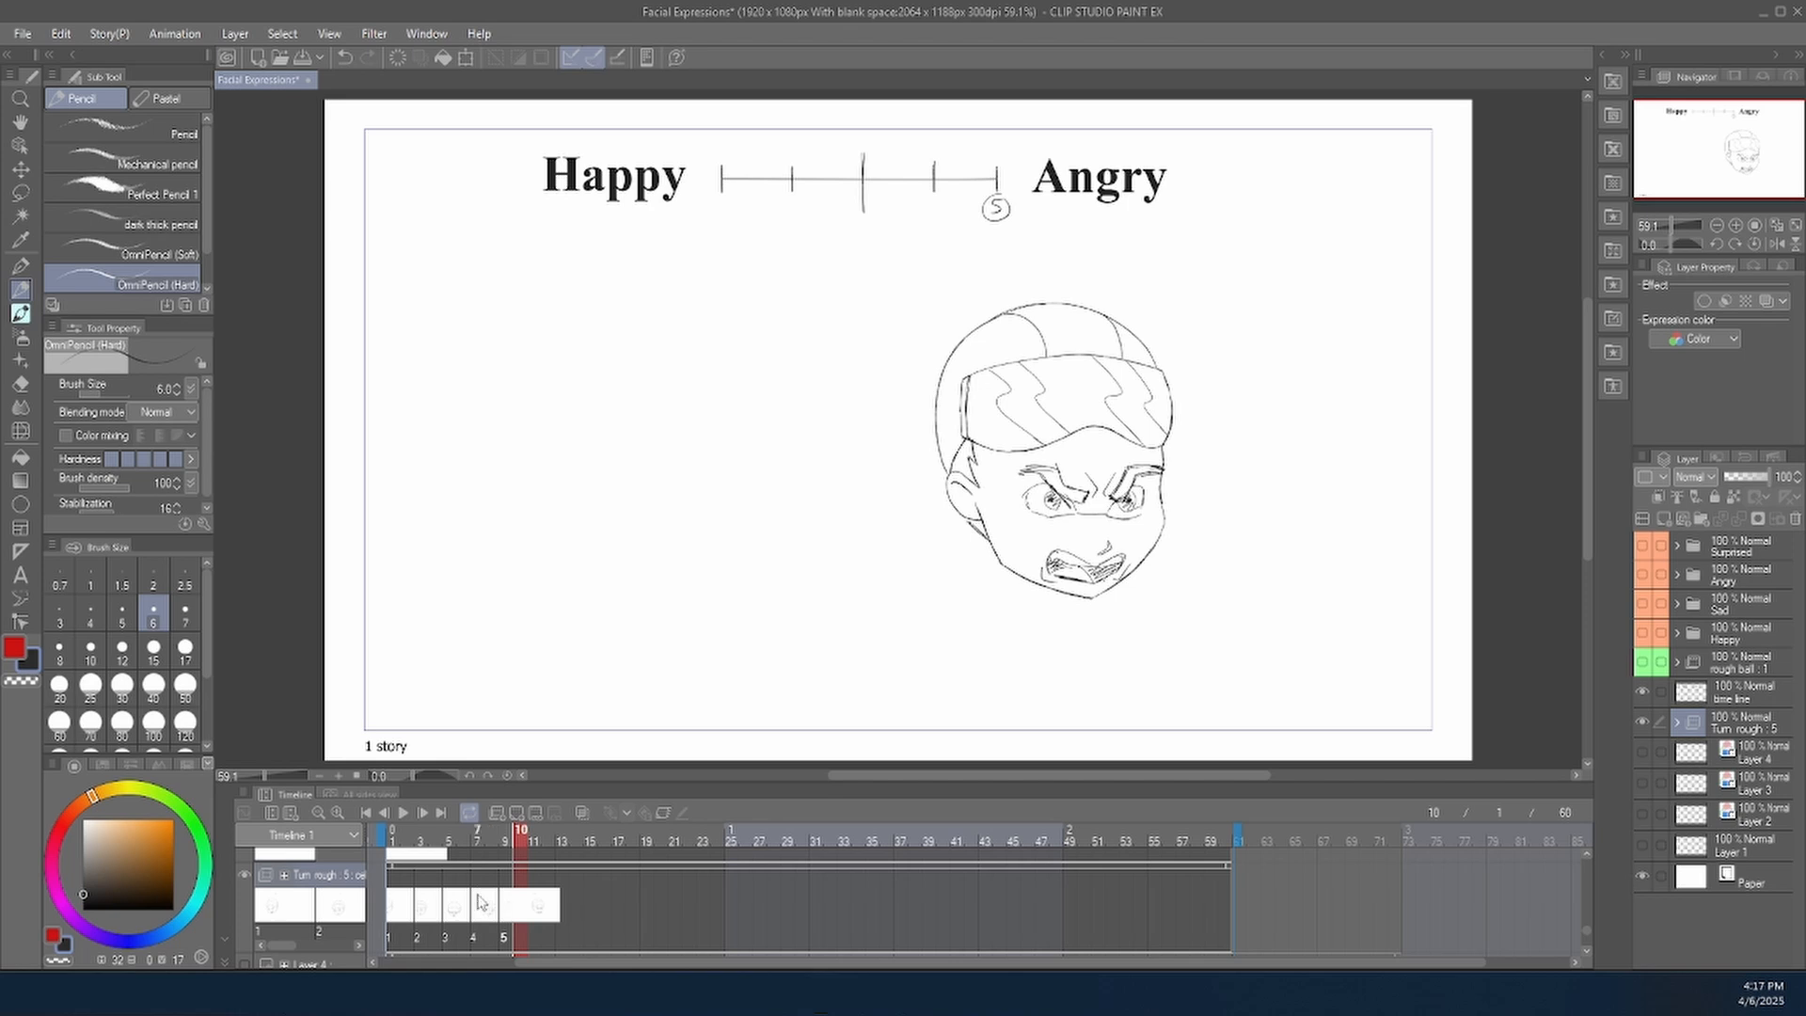
mouse_move(480, 903)
mouse_down()
mouse_move(404, 908)
mouse_move(460, 920)
mouse_up()
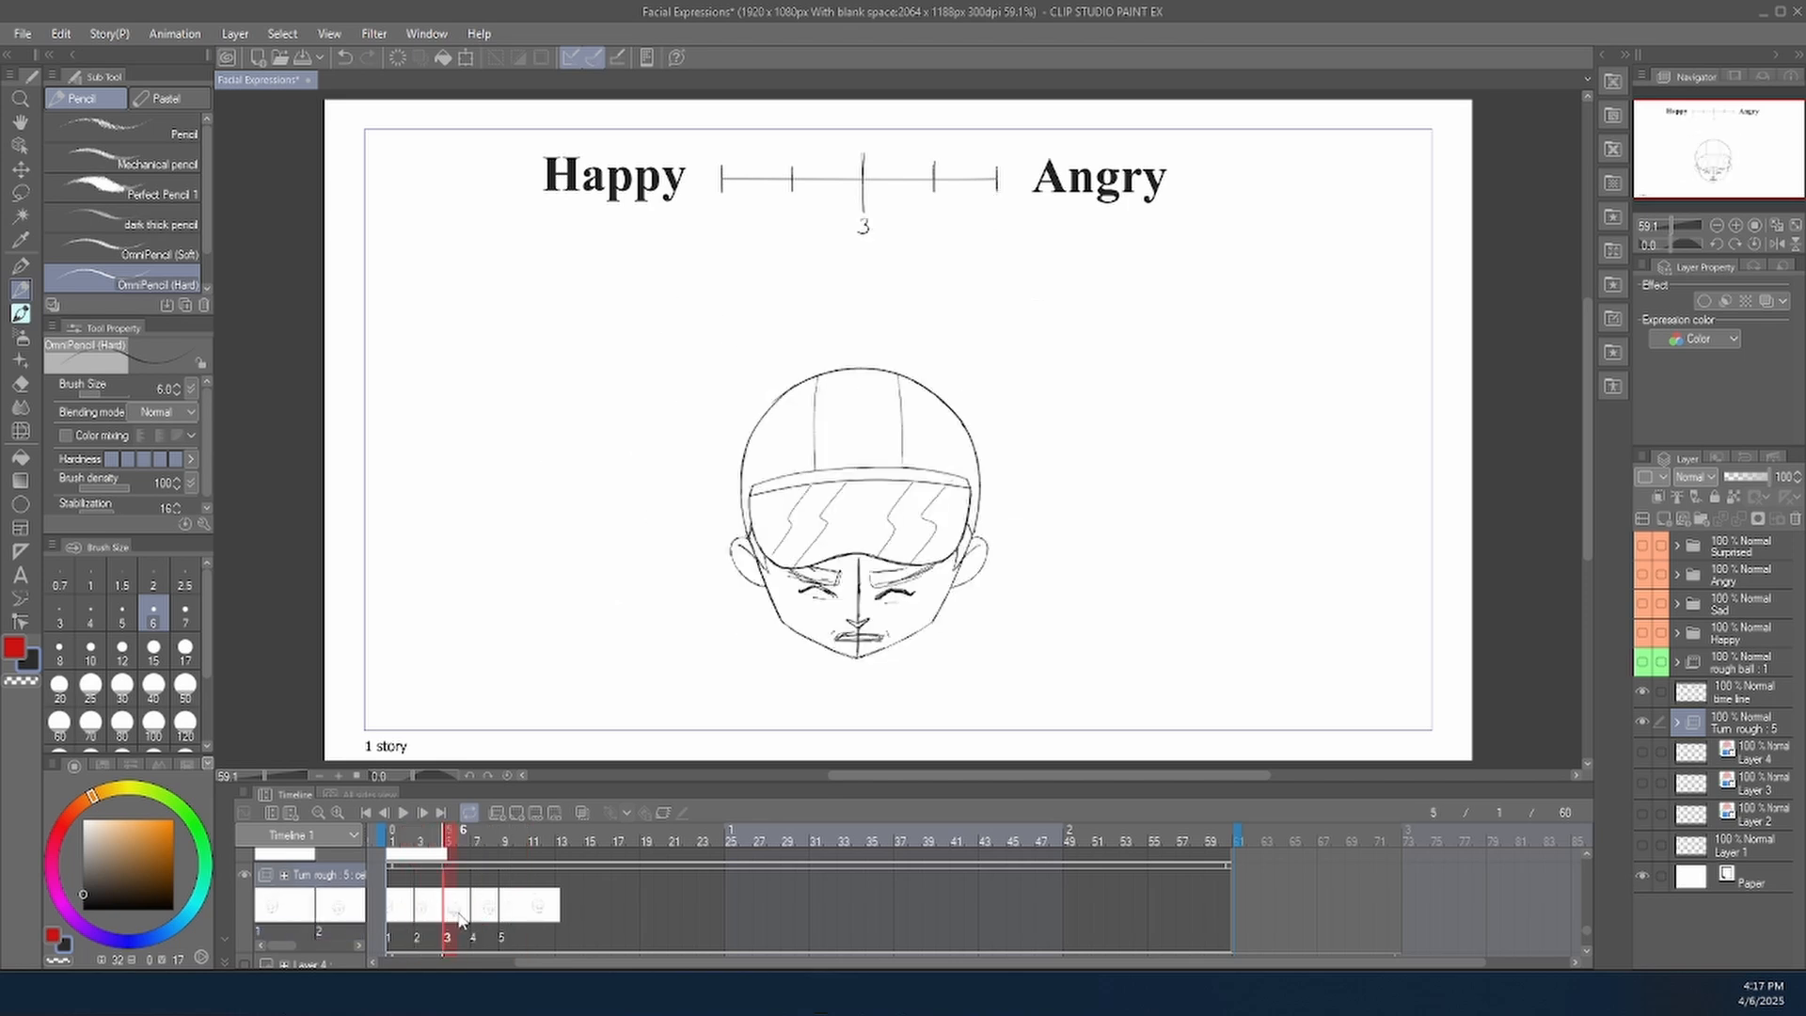
key(e)
drag(903, 601, 917, 593)
mouse_move(806, 591)
mouse_down()
mouse_move(813, 575)
mouse_move(788, 581)
mouse_move(820, 581)
mouse_move(786, 573)
mouse_up()
key(p)
key(e)
key(p)
key(e)
mouse_move(922, 570)
mouse_down()
mouse_move(906, 579)
mouse_move(929, 569)
mouse_up()
key(p)
key(e)
key(p)
drag(838, 572, 781, 575)
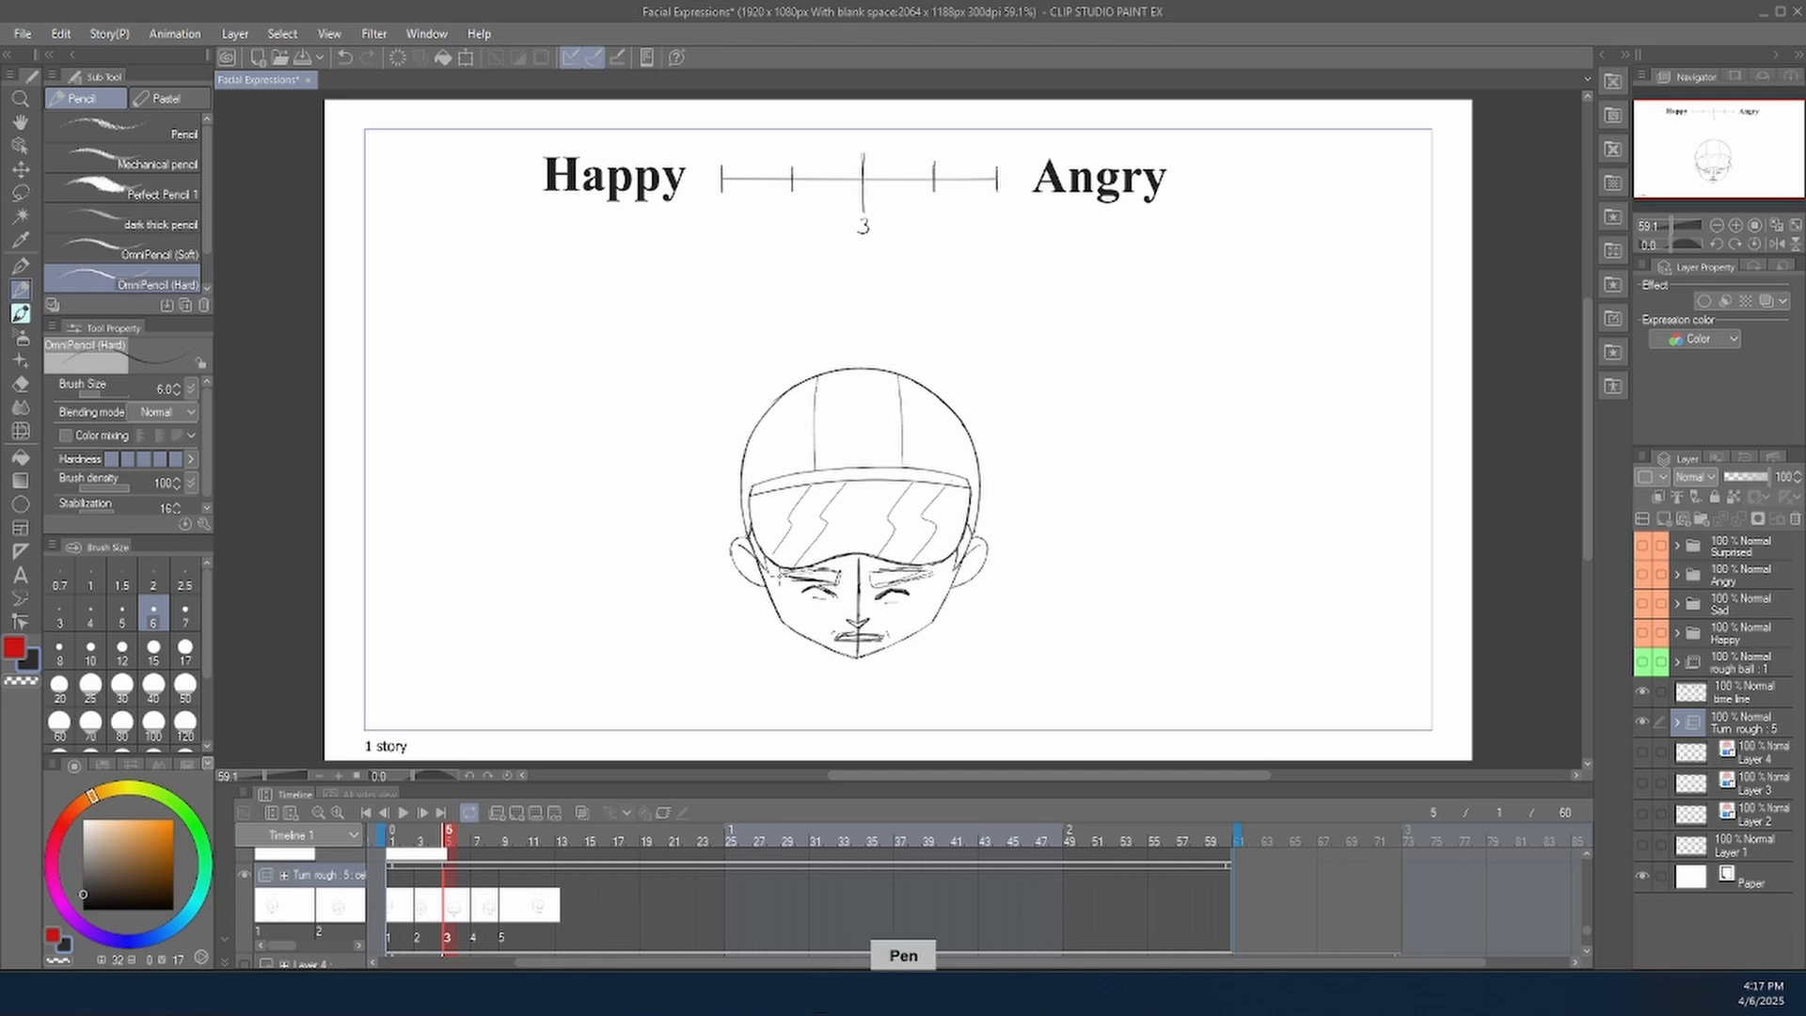
key(e)
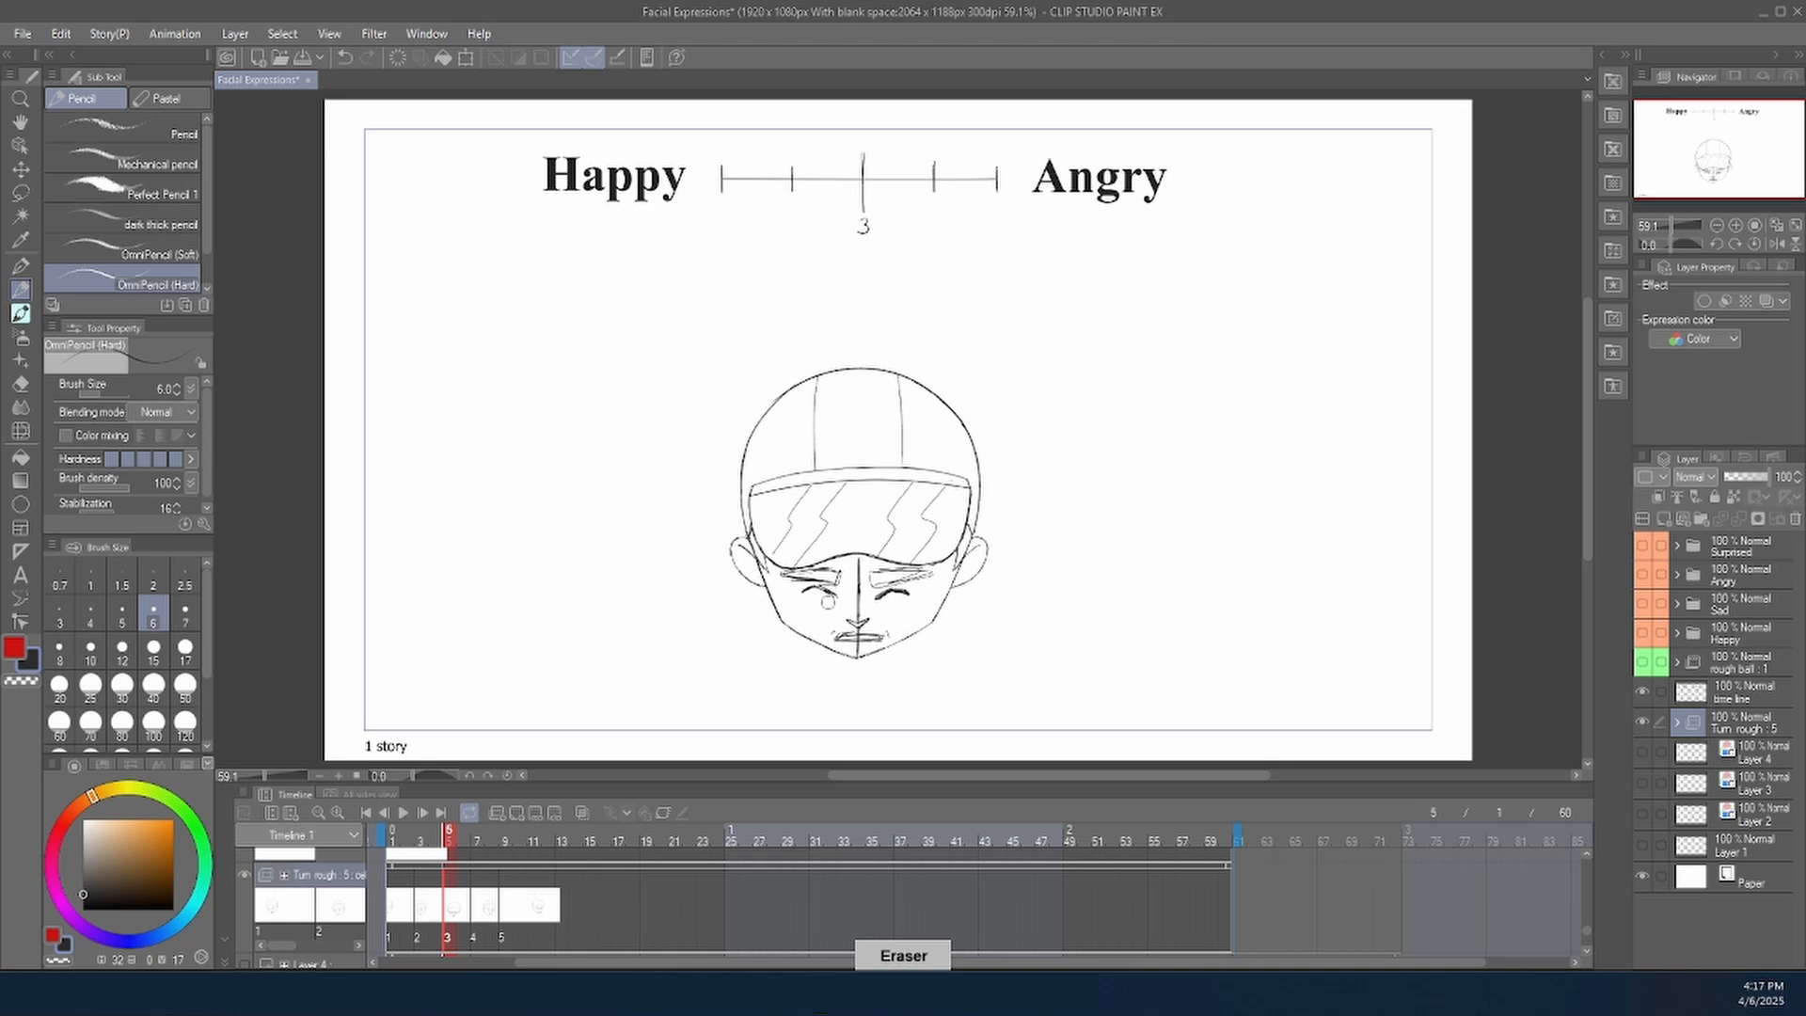
key(p)
key(e)
Erase the mouth on cel 3 and redraw it smaller, using onion skin of cels 2 and 4.
drag(842, 632, 880, 639)
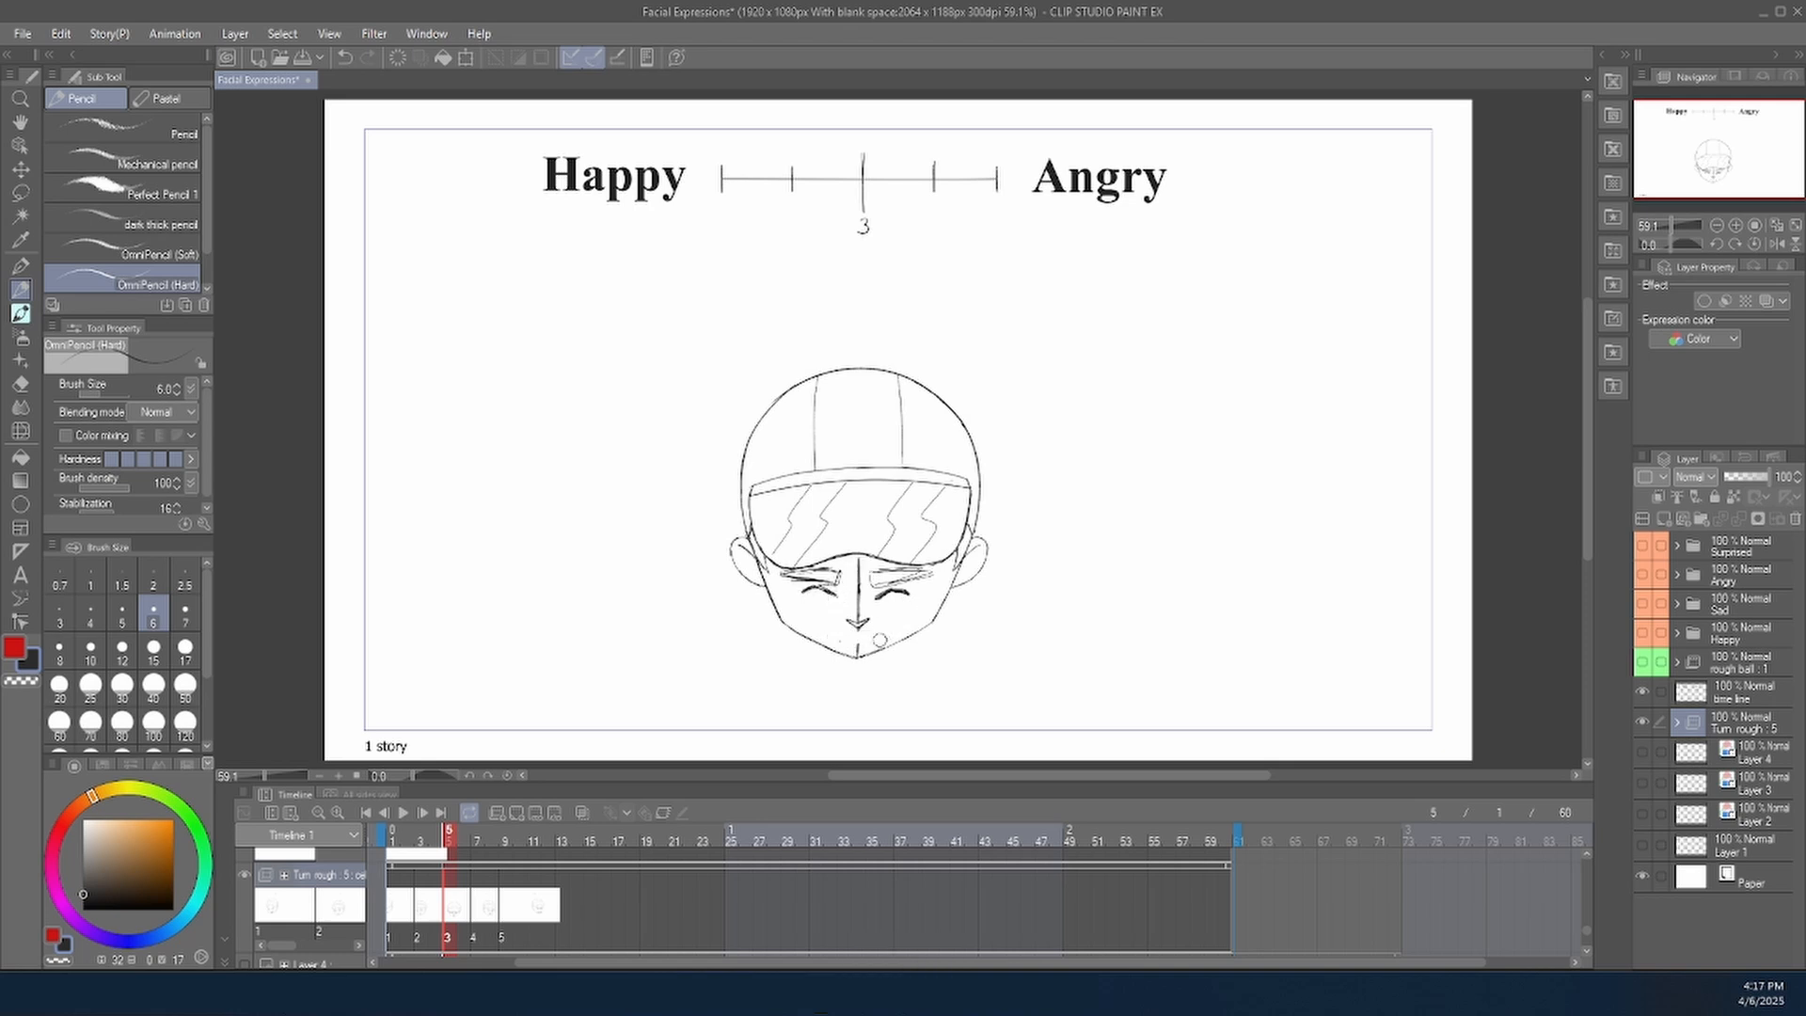
click(582, 811)
key(p)
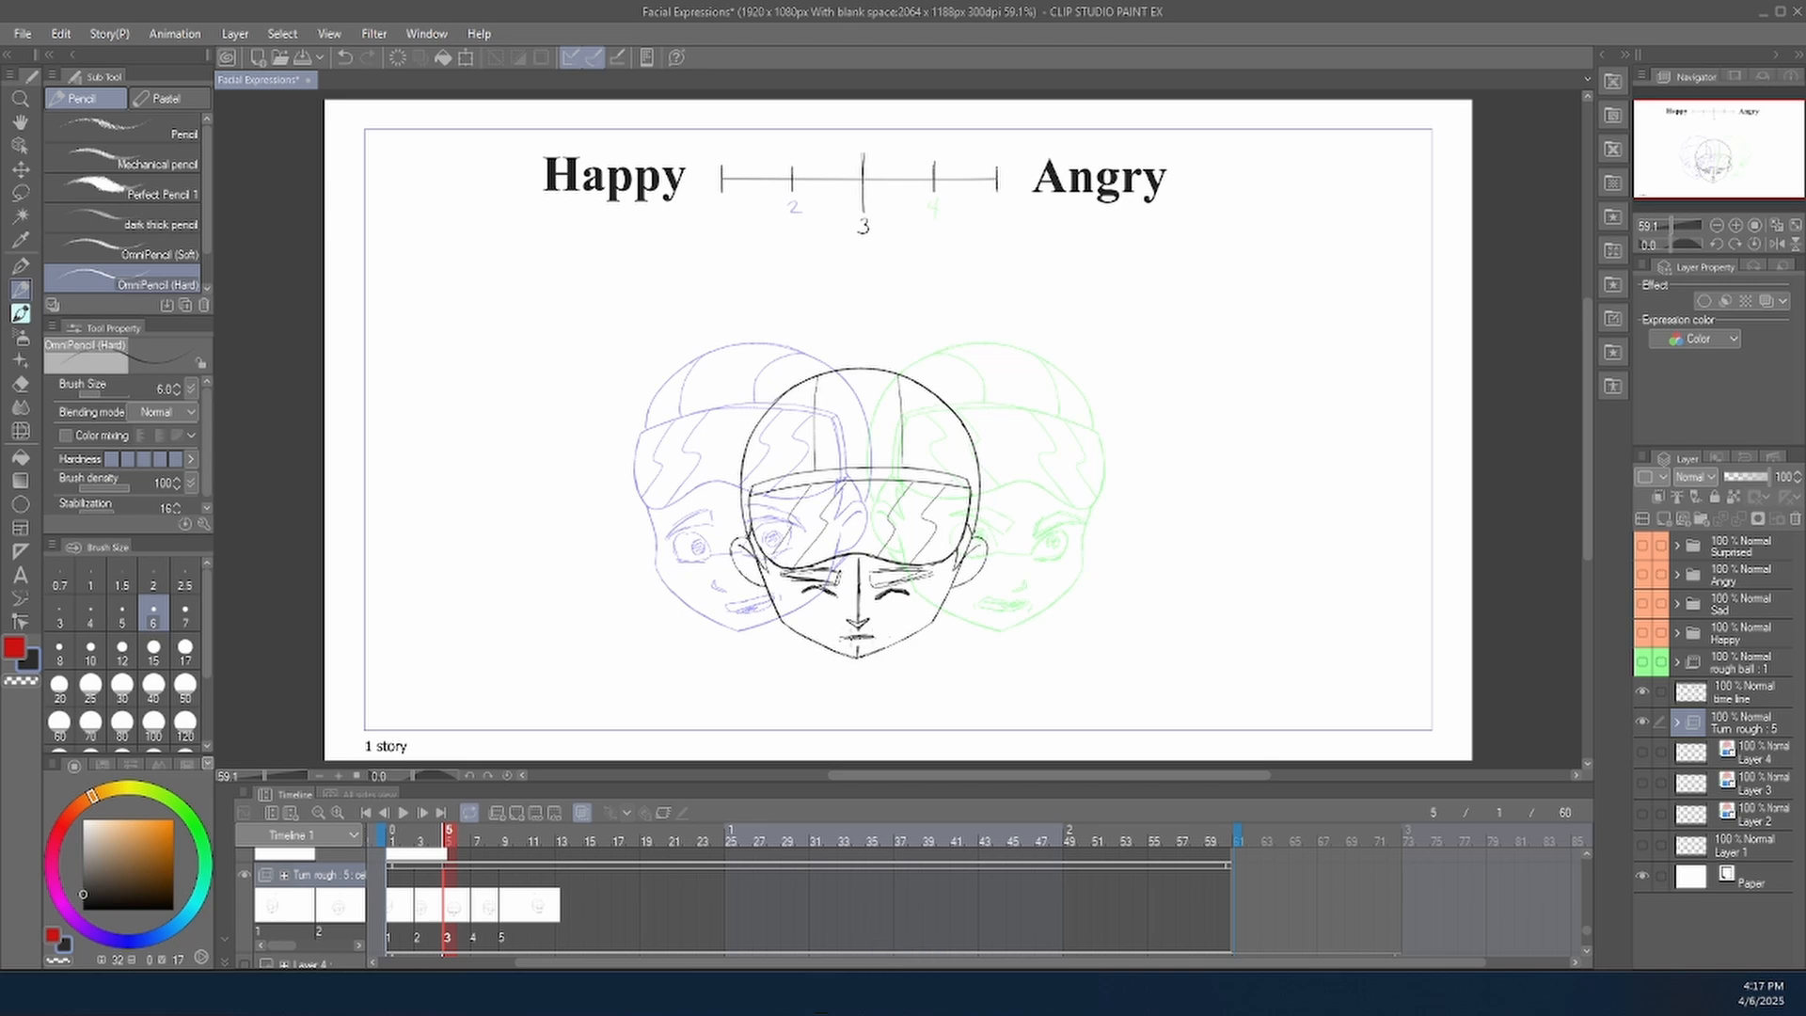
key(e)
key(p)
click(582, 813)
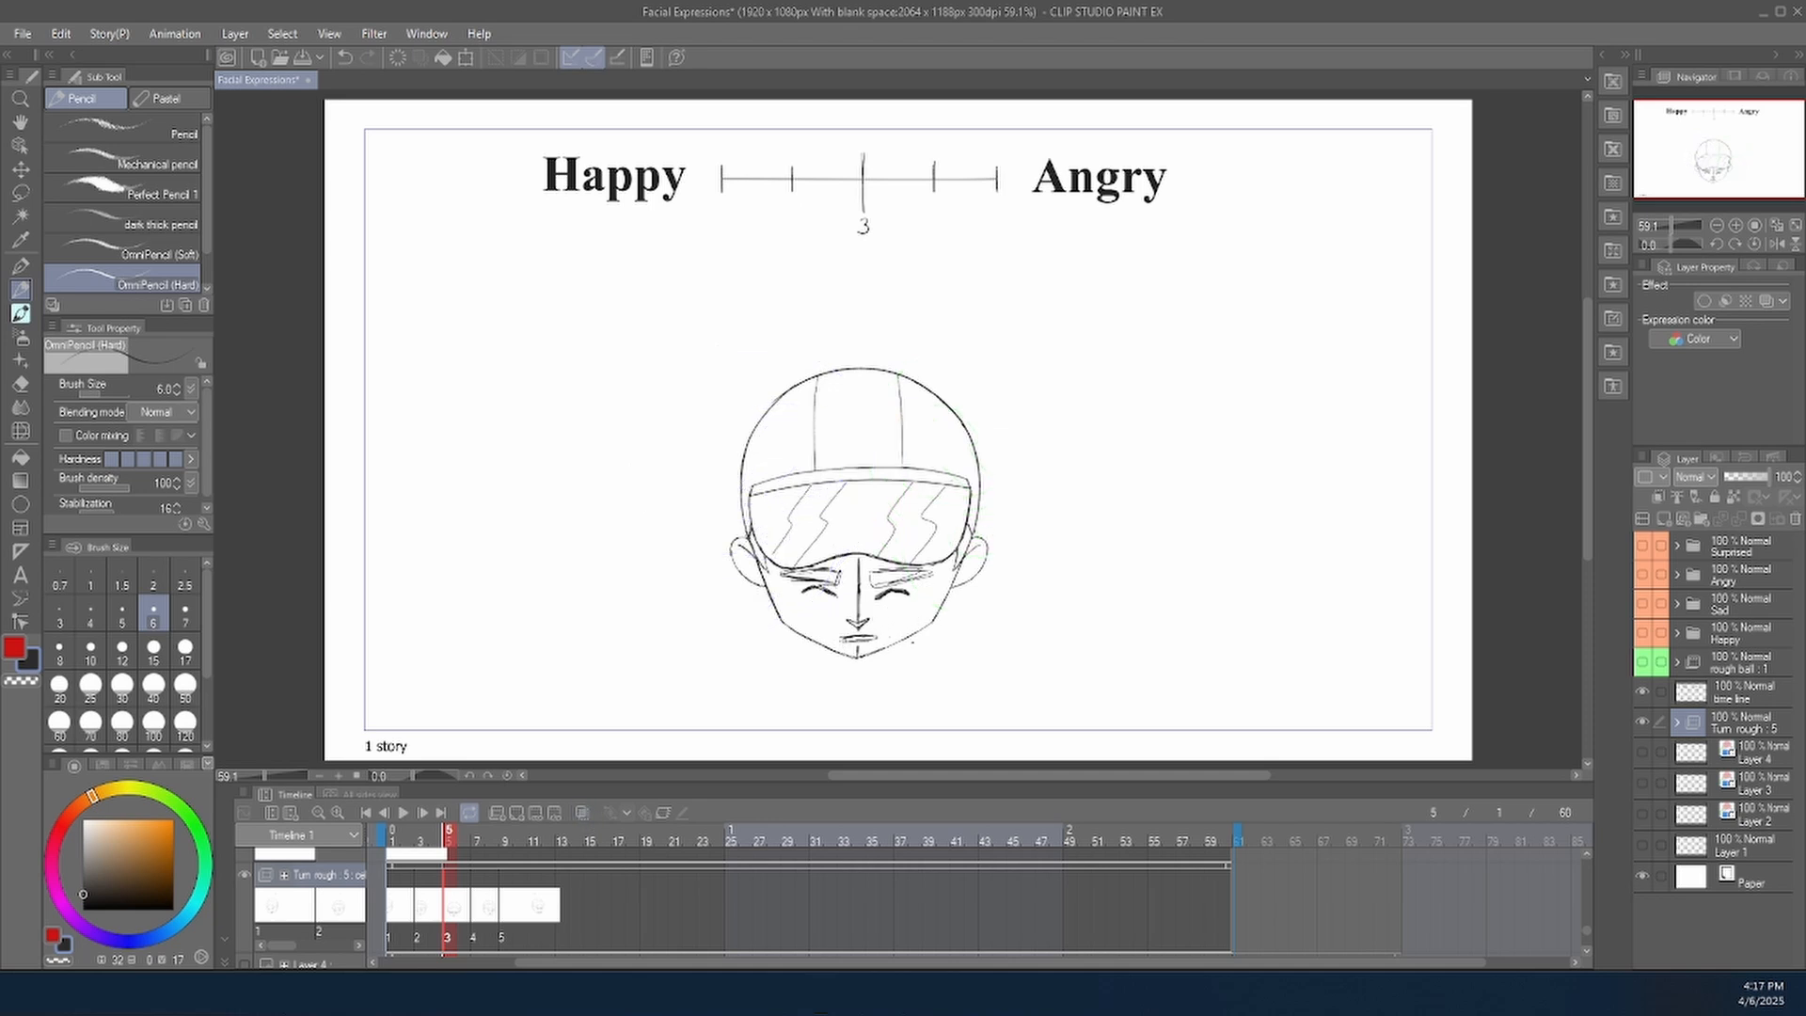
Flip through cels 1 to 5 and play back the happy-to-angry head turn.
click(398, 913)
click(434, 912)
click(466, 910)
click(488, 914)
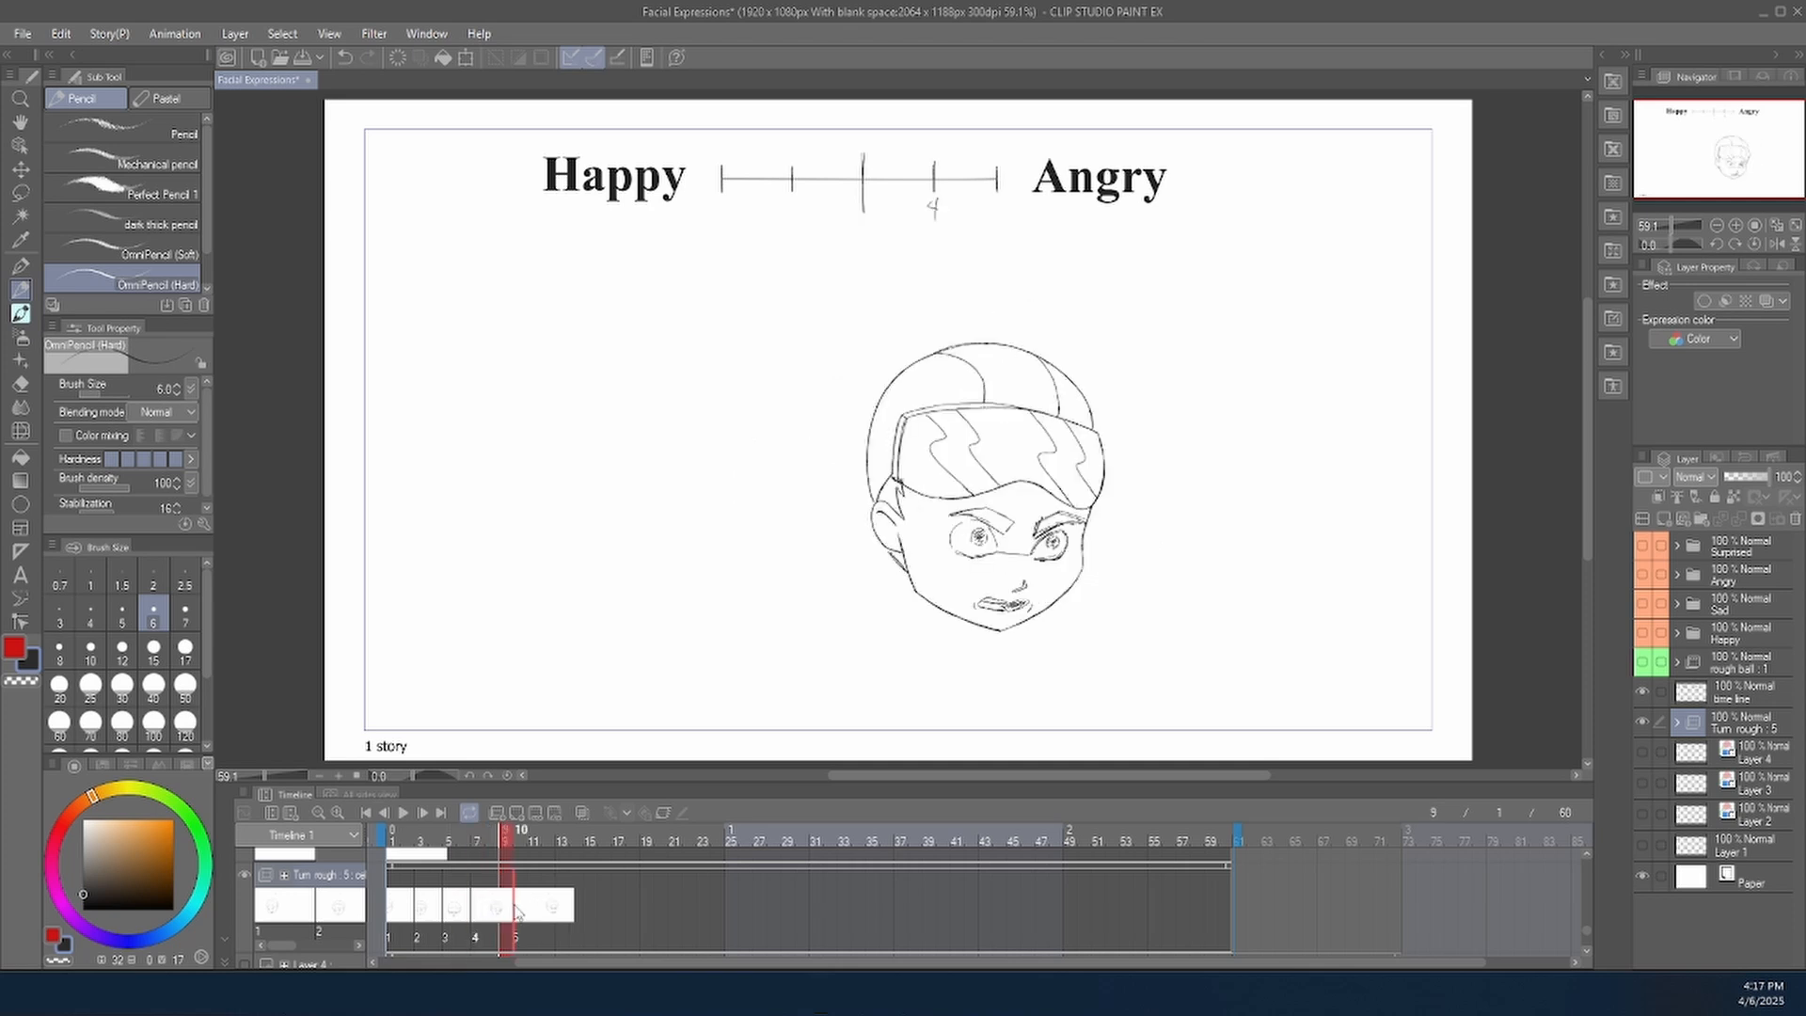
click(514, 911)
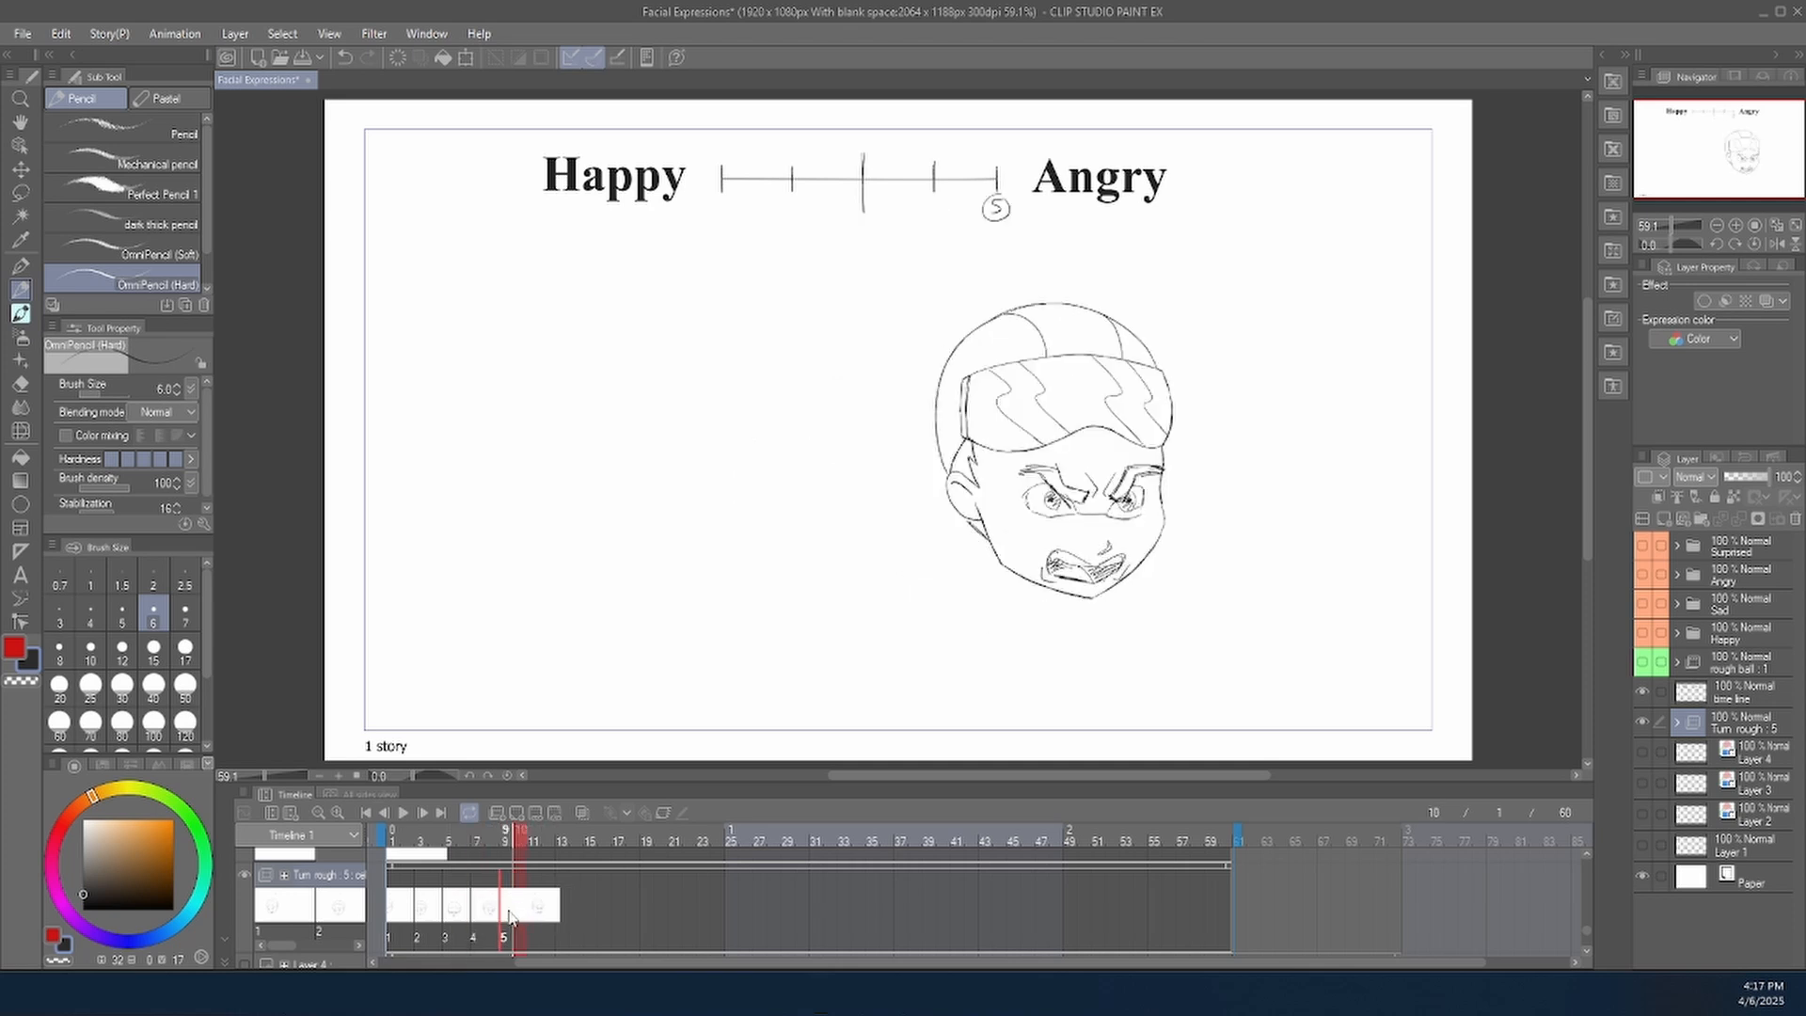
click(400, 912)
click(406, 813)
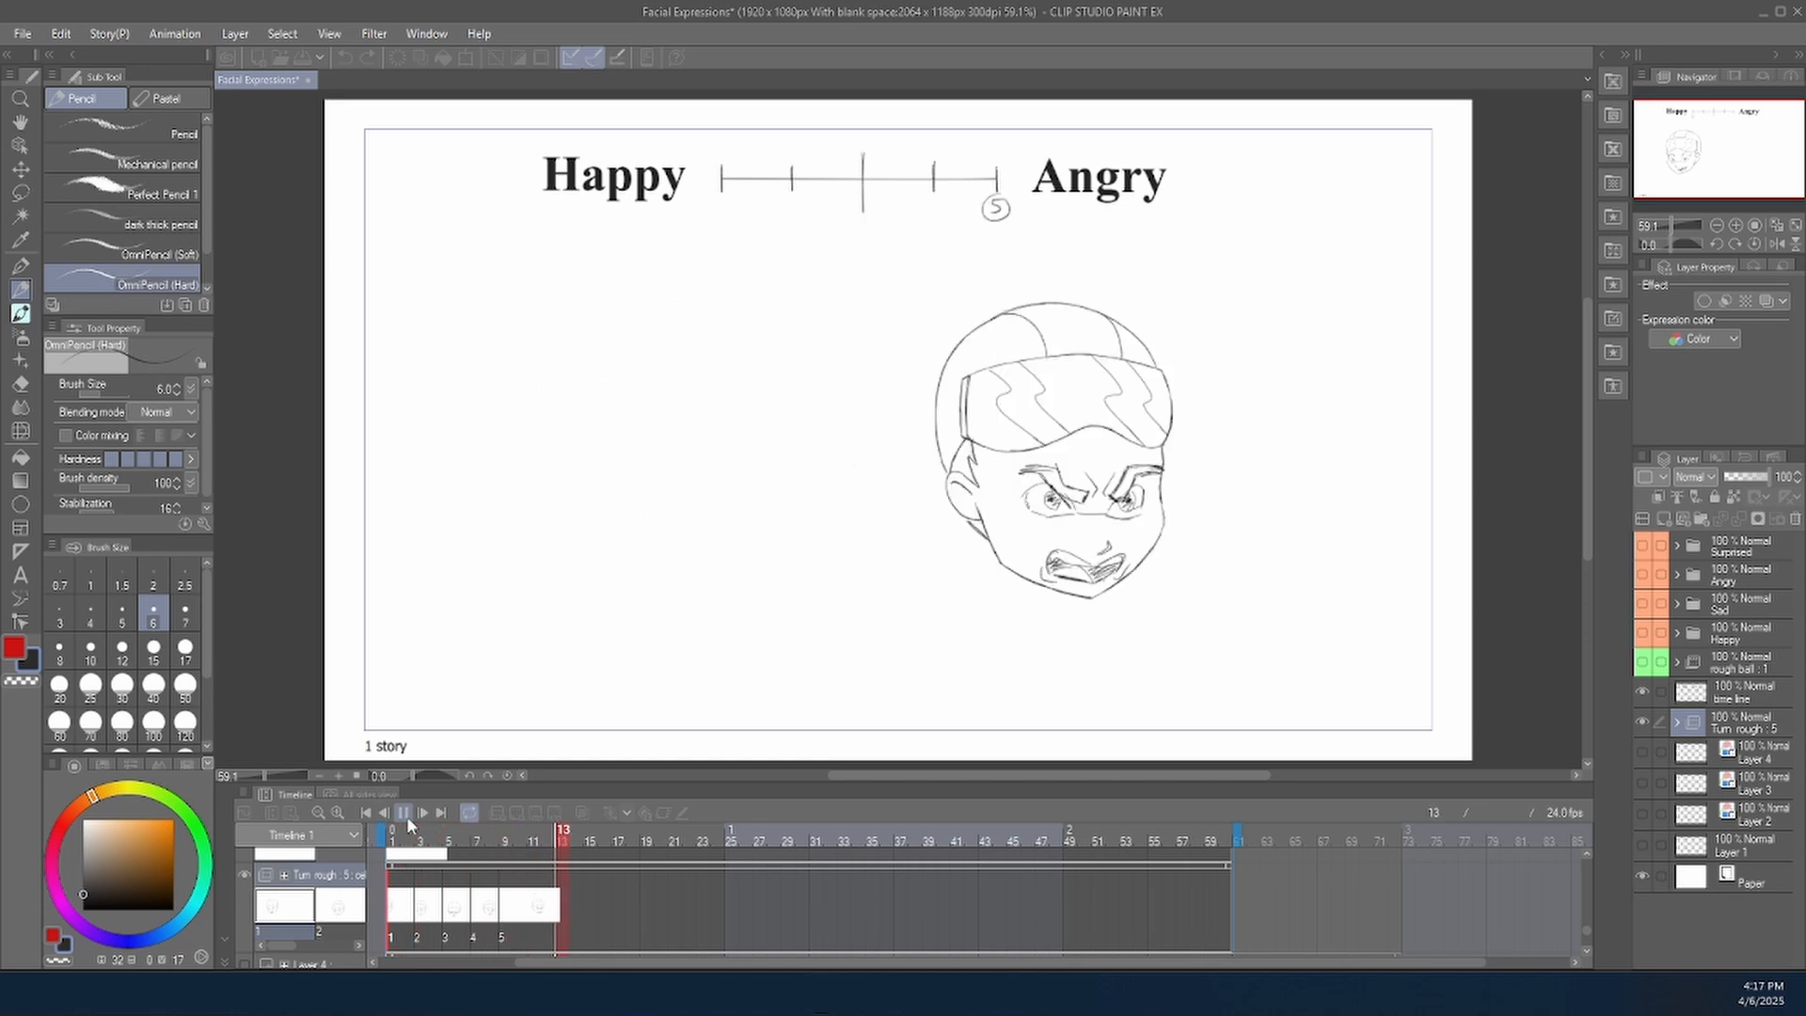
click(406, 812)
click(406, 814)
click(404, 810)
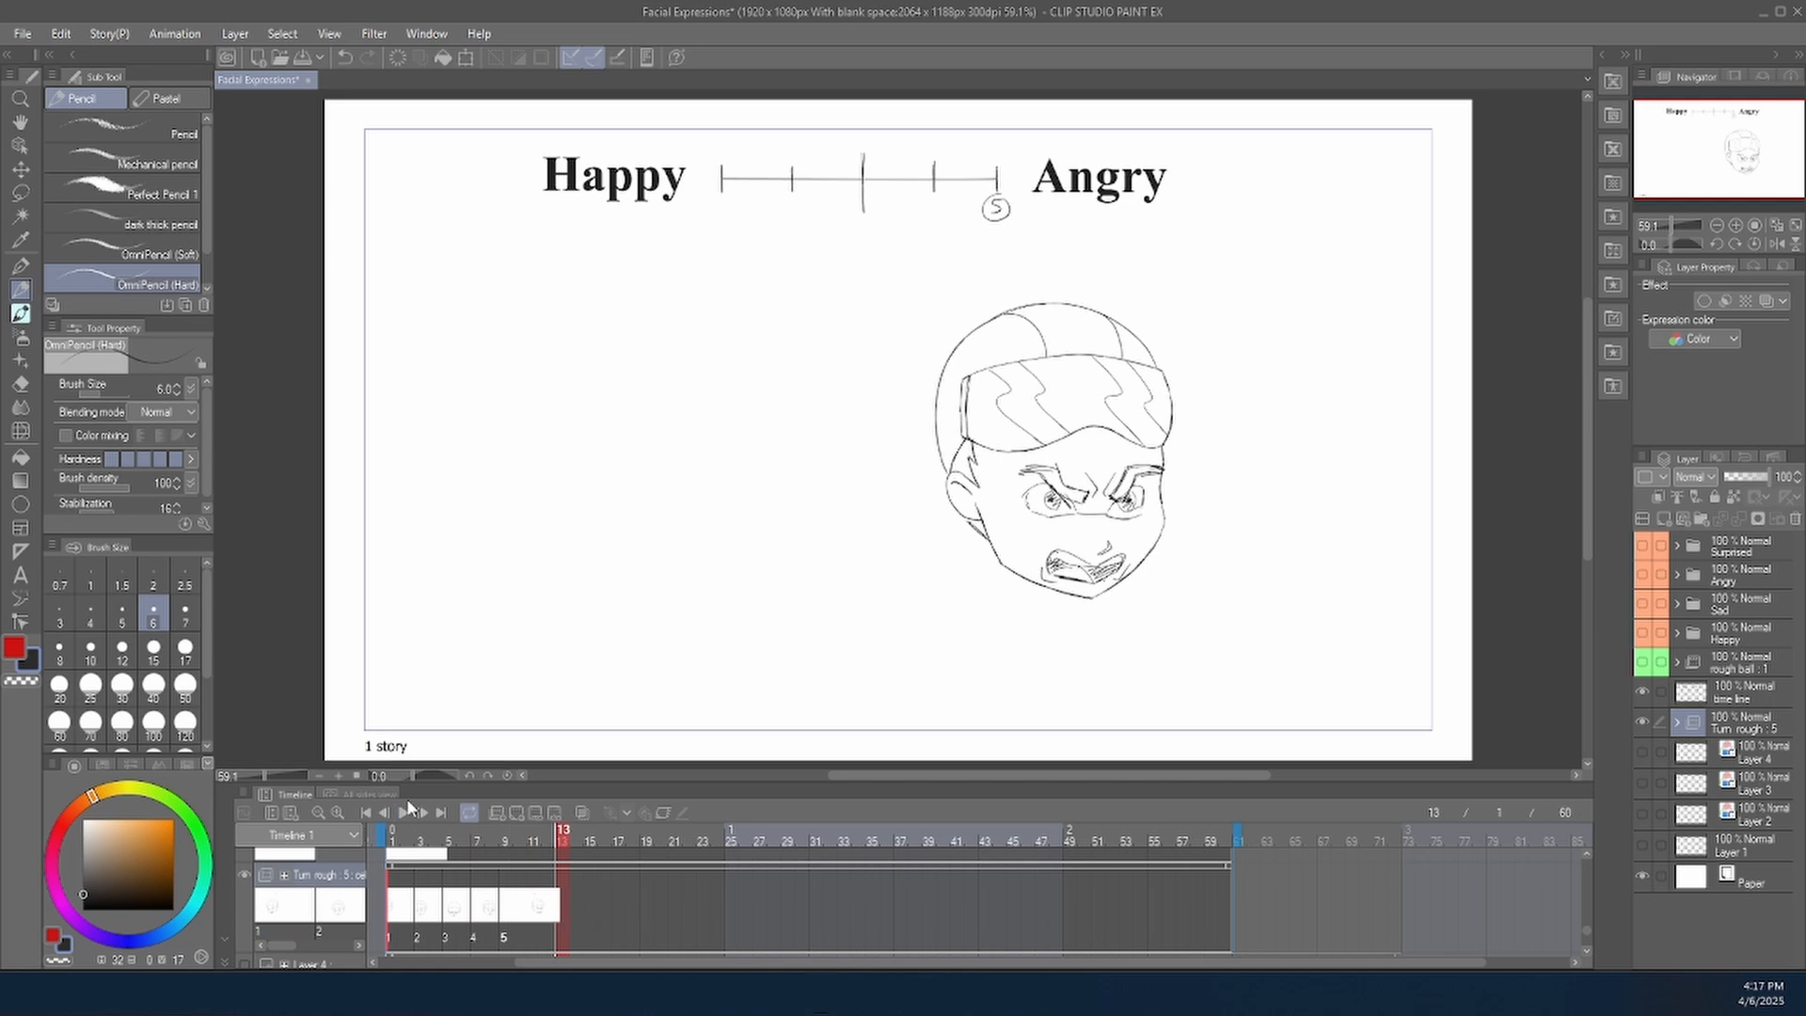
Assign cels 4, 3, 2 and 1 to frames 25, 27, 29 and 31 to turn the head back to happy.
right_click(731, 908)
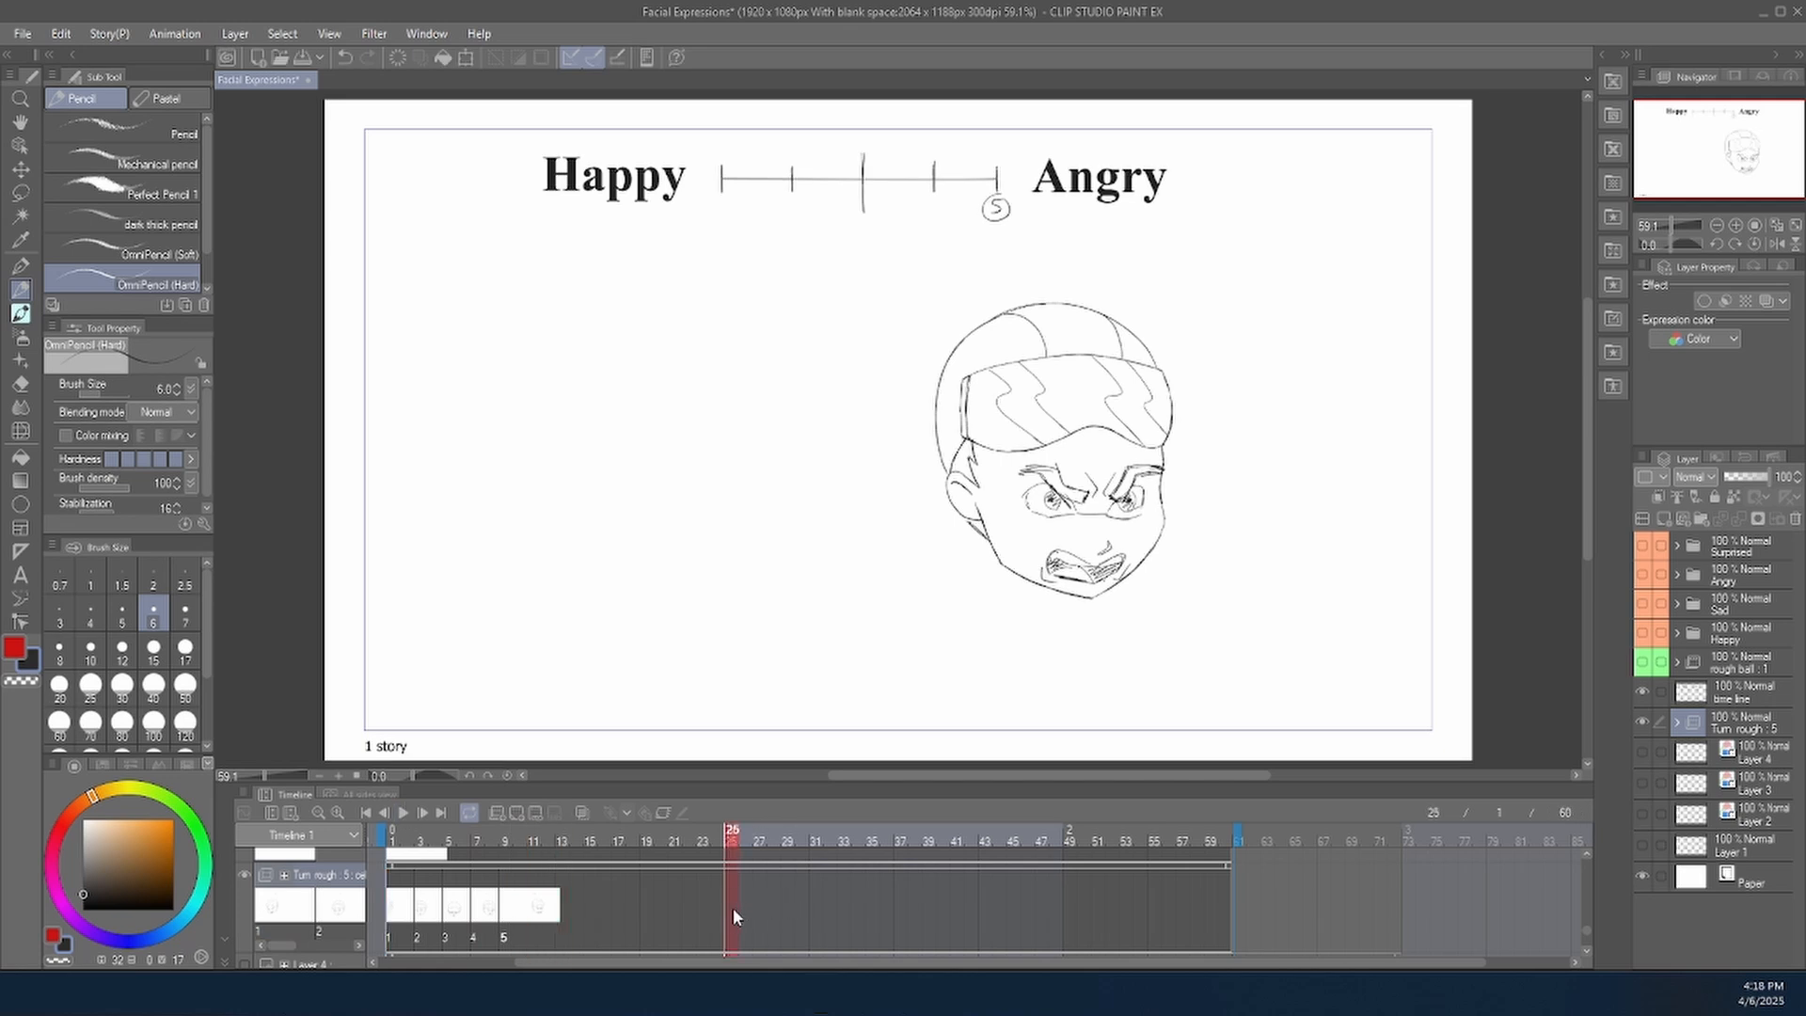
click(755, 573)
right_click(758, 909)
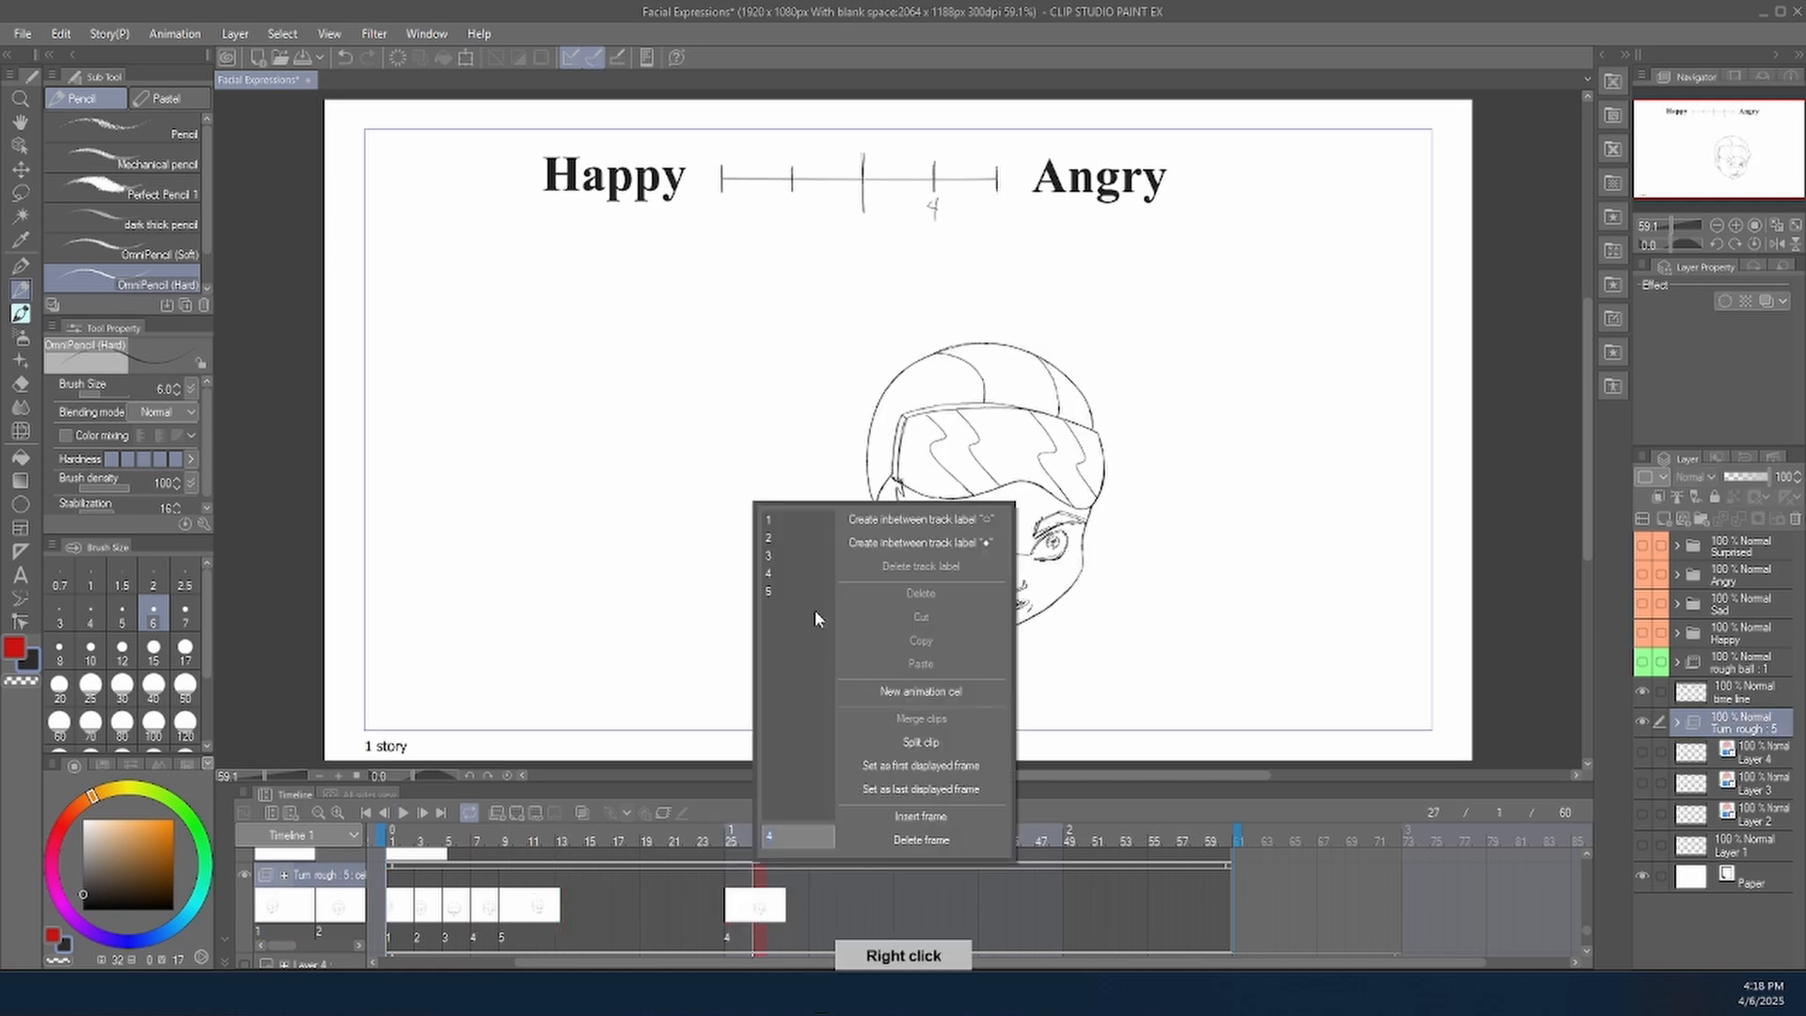
click(767, 554)
right_click(786, 908)
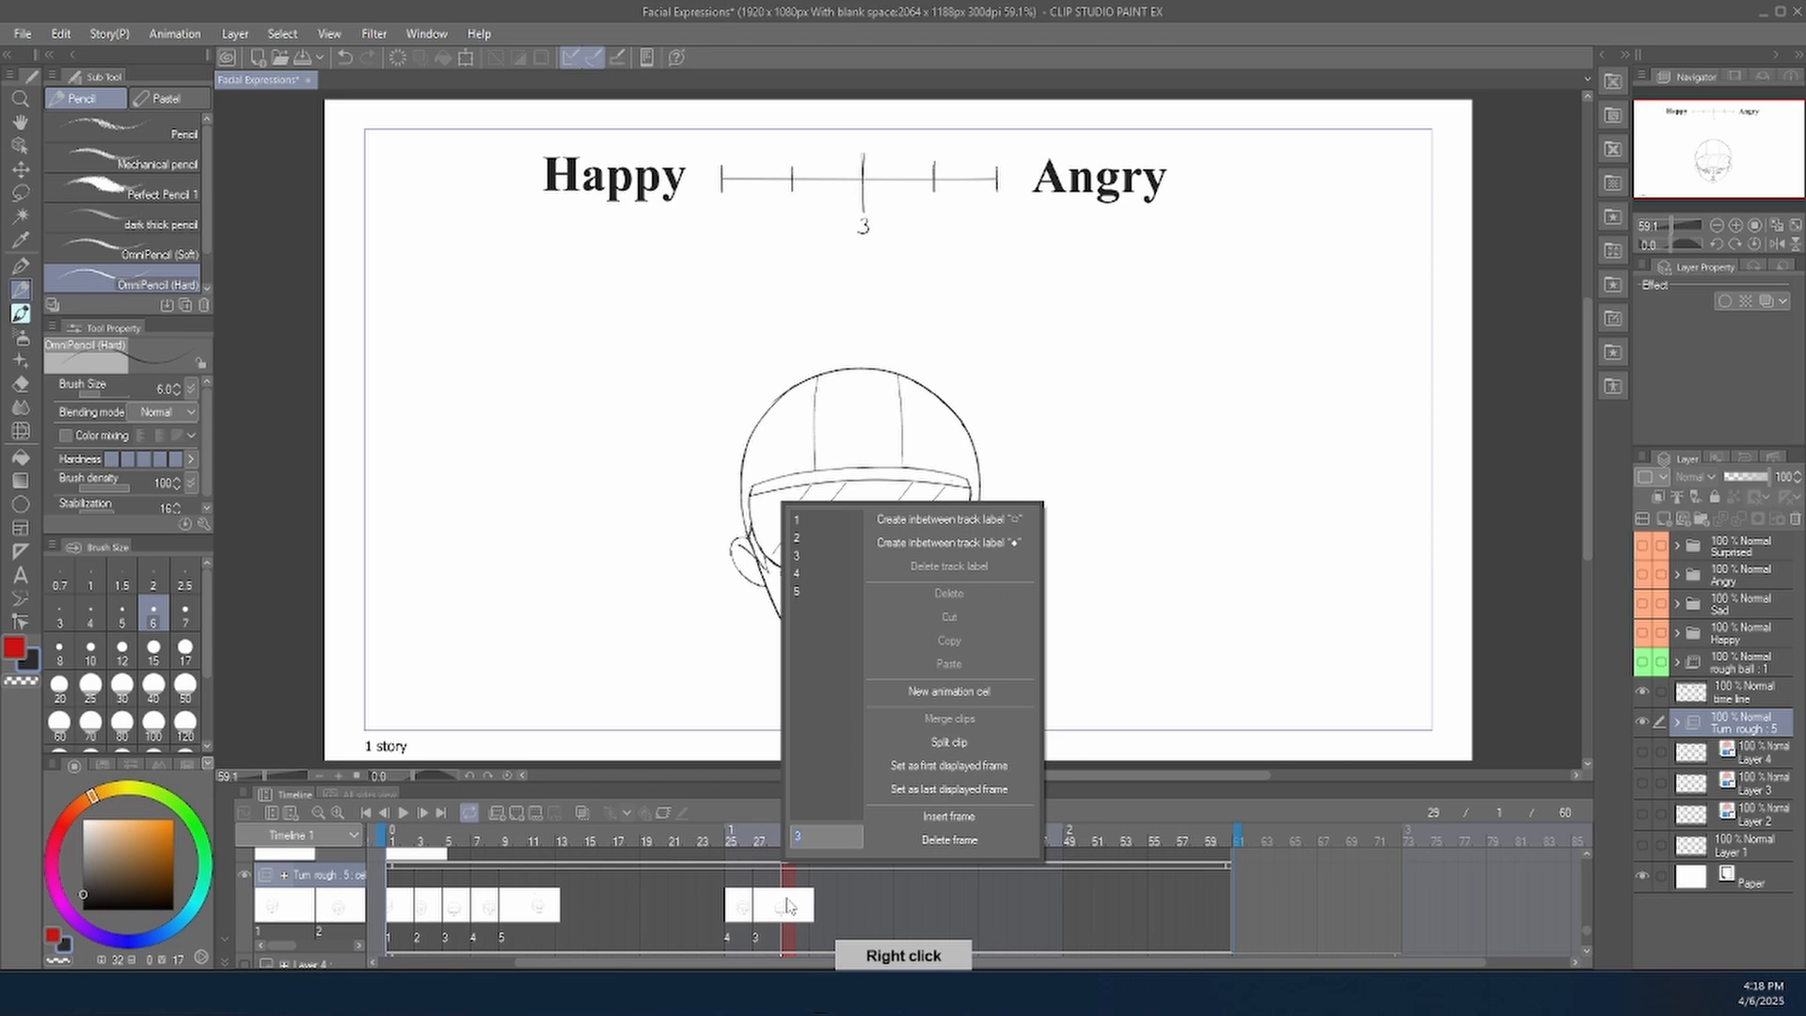
click(800, 553)
click(816, 904)
right_click(820, 905)
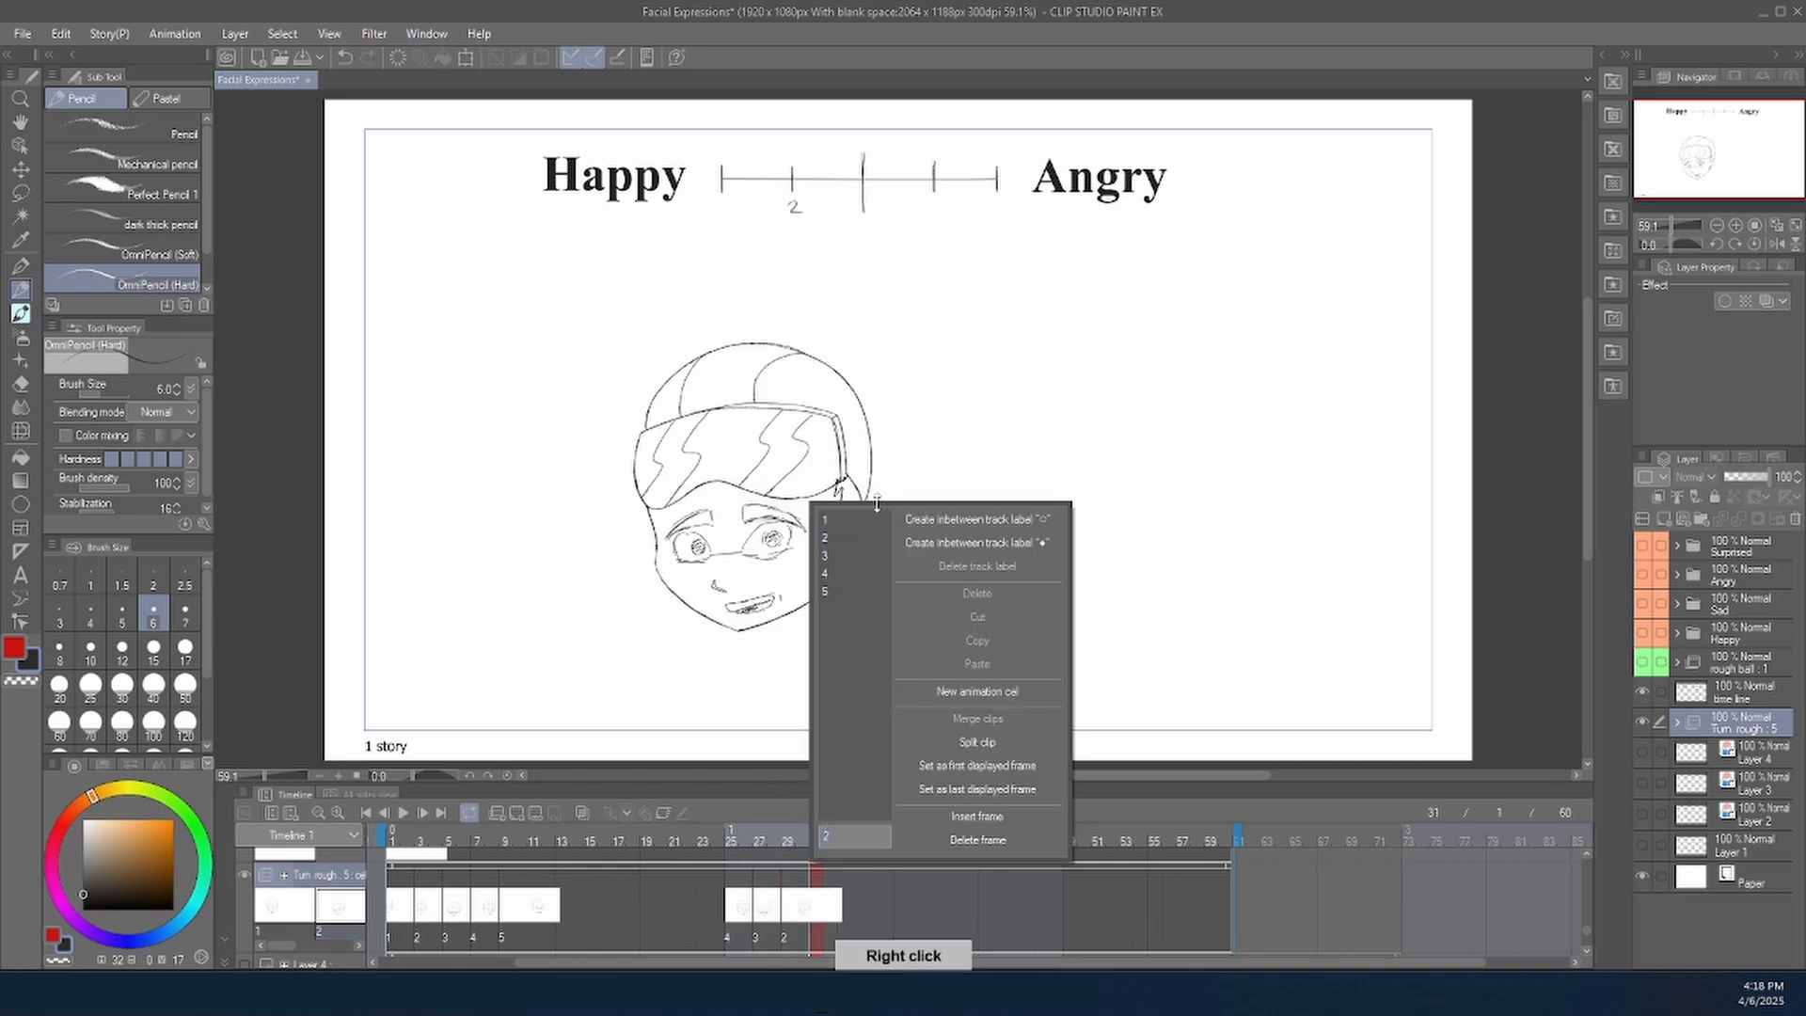
click(865, 521)
Play back the full head turn in both directions and return to the first frame.
click(403, 812)
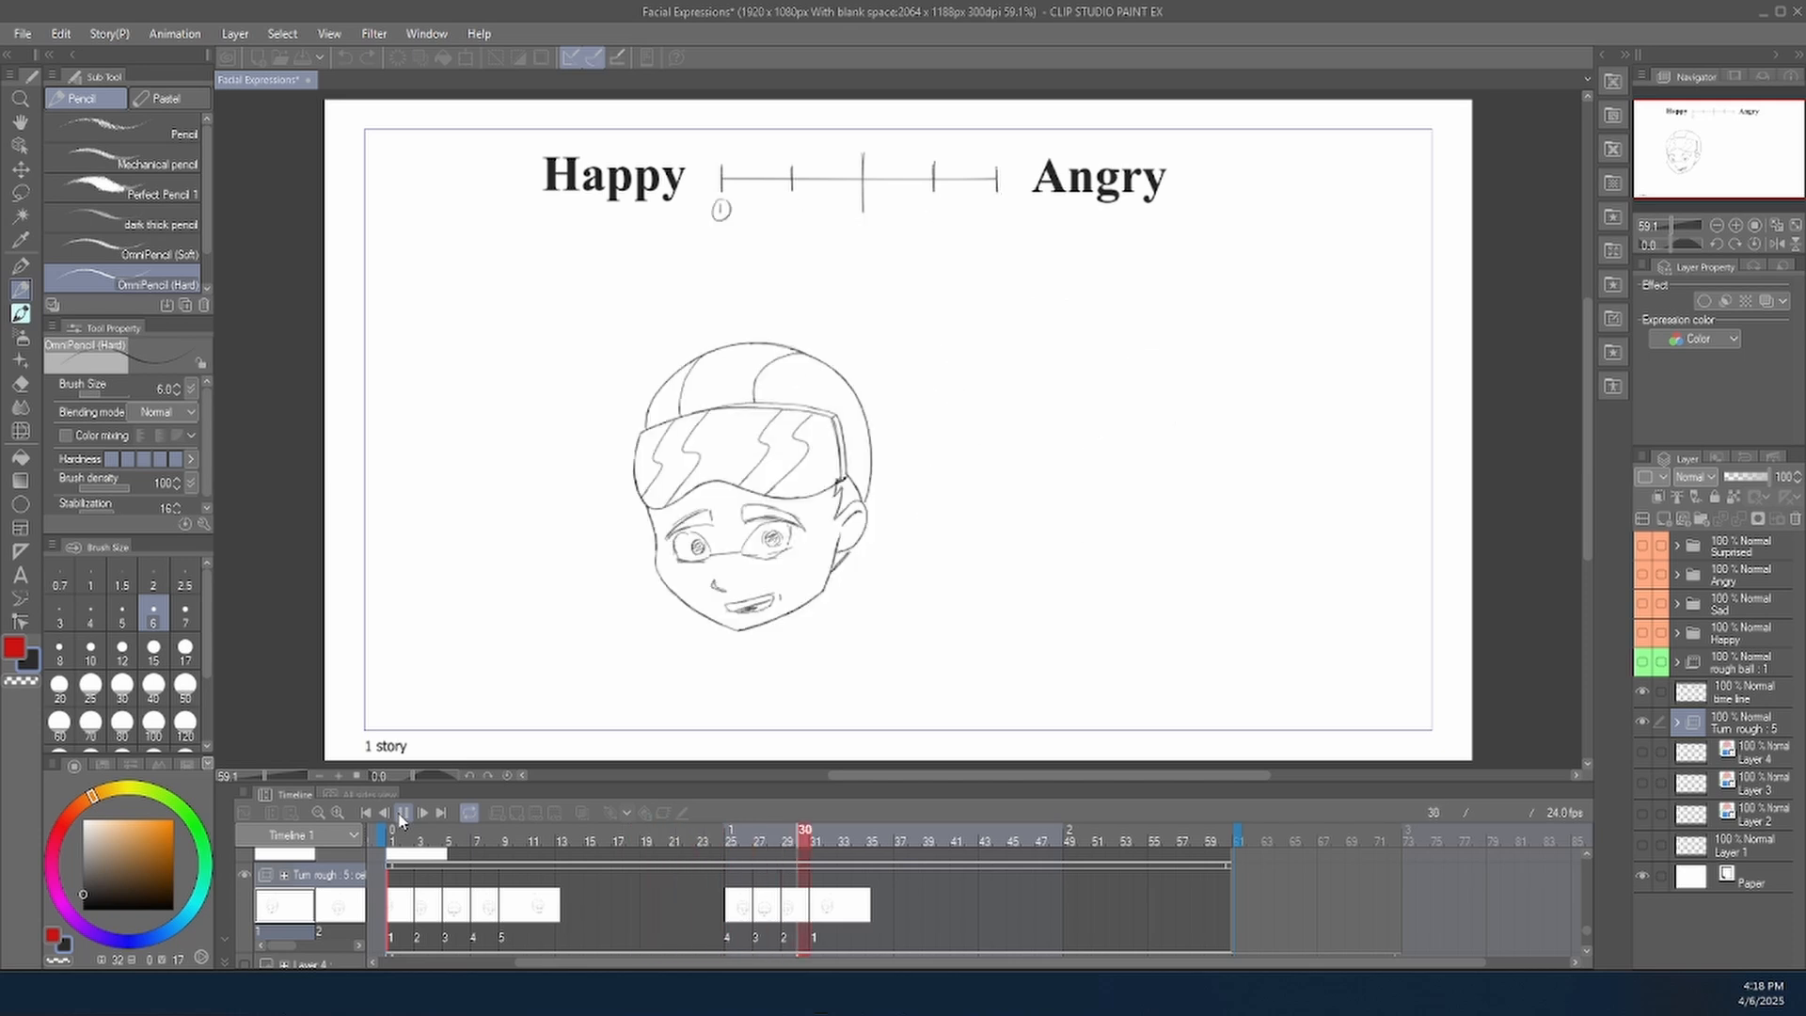
click(402, 815)
click(367, 814)
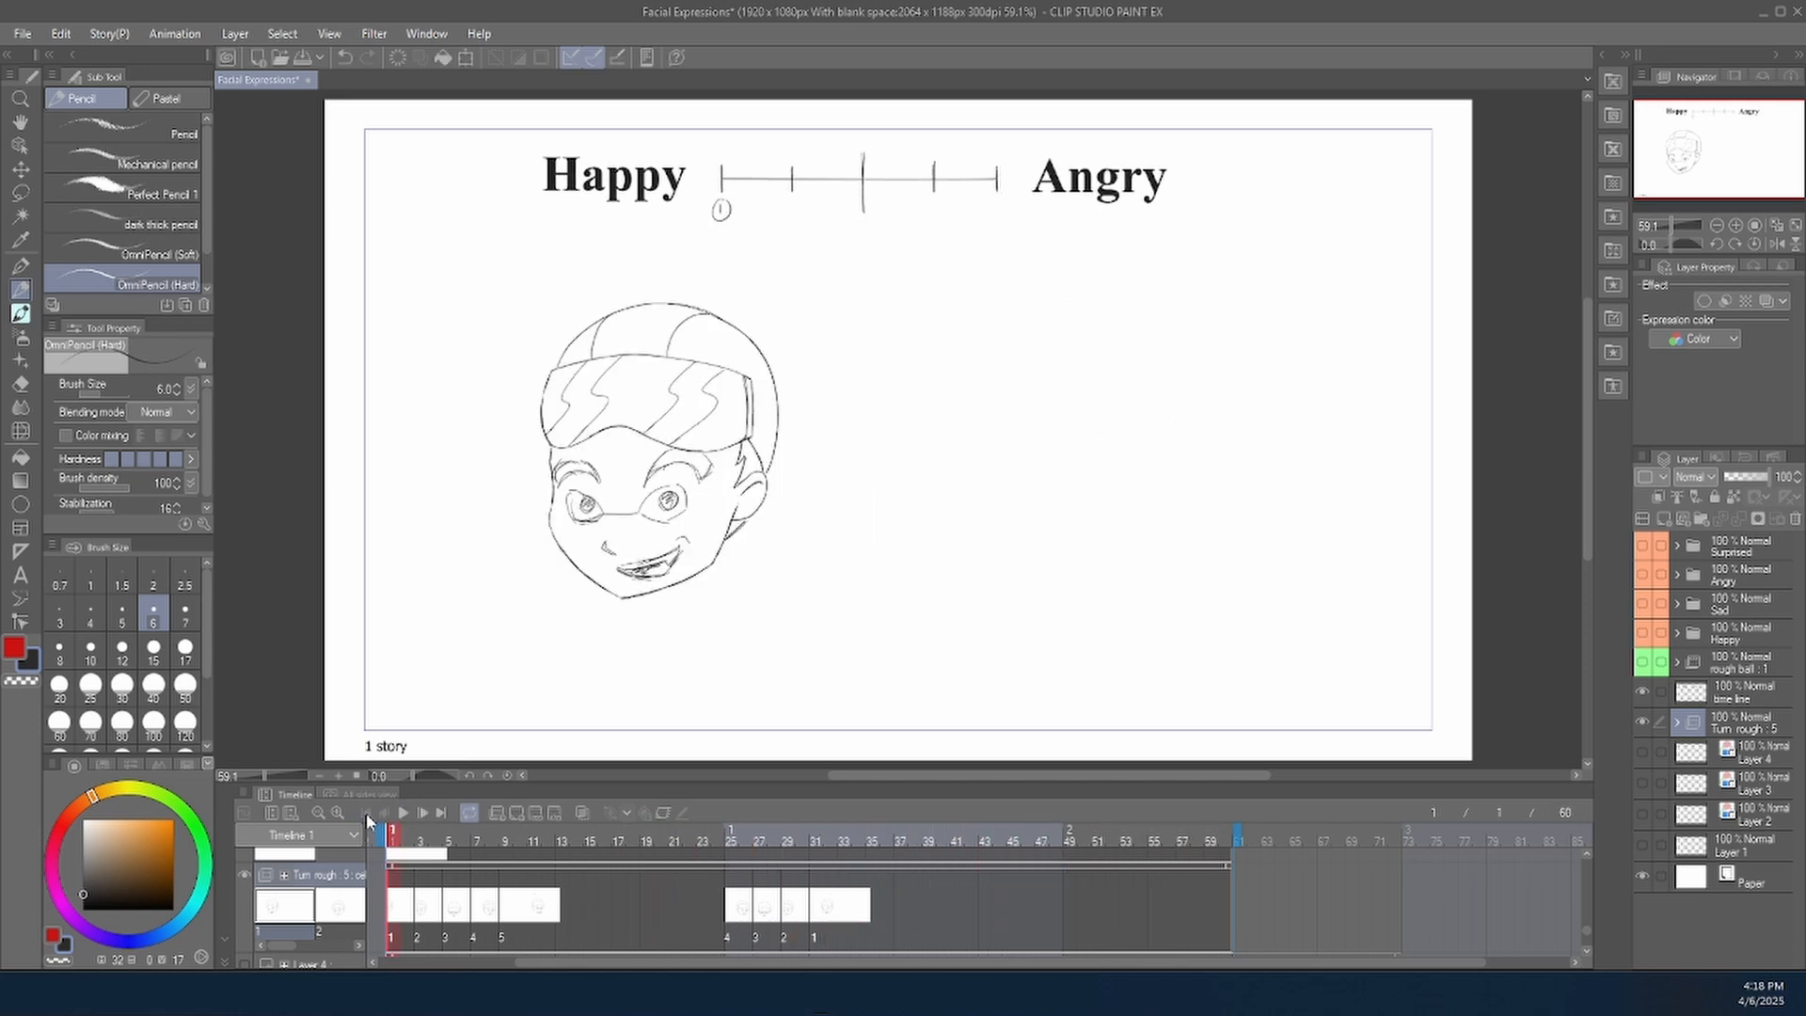
Hide the Turn rough folder, show and expand the rough ball folder, and select its layer 1.
click(1642, 720)
click(1642, 662)
click(1678, 663)
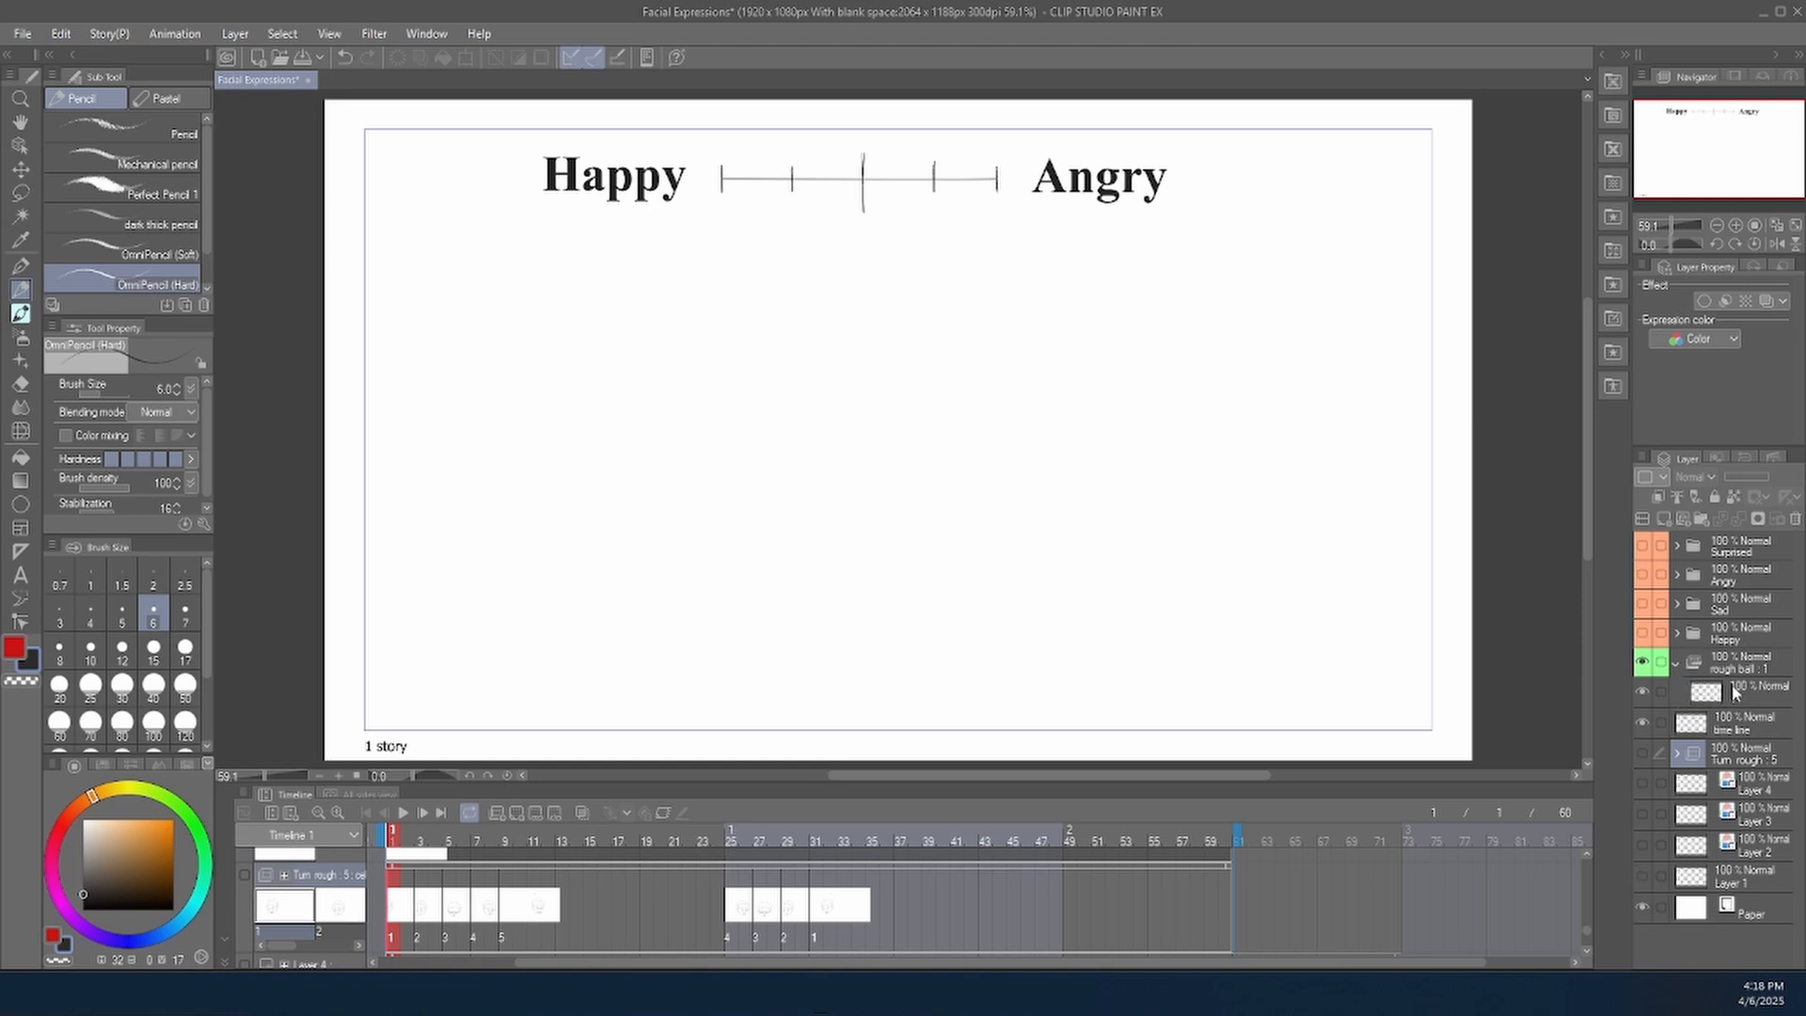
click(1755, 692)
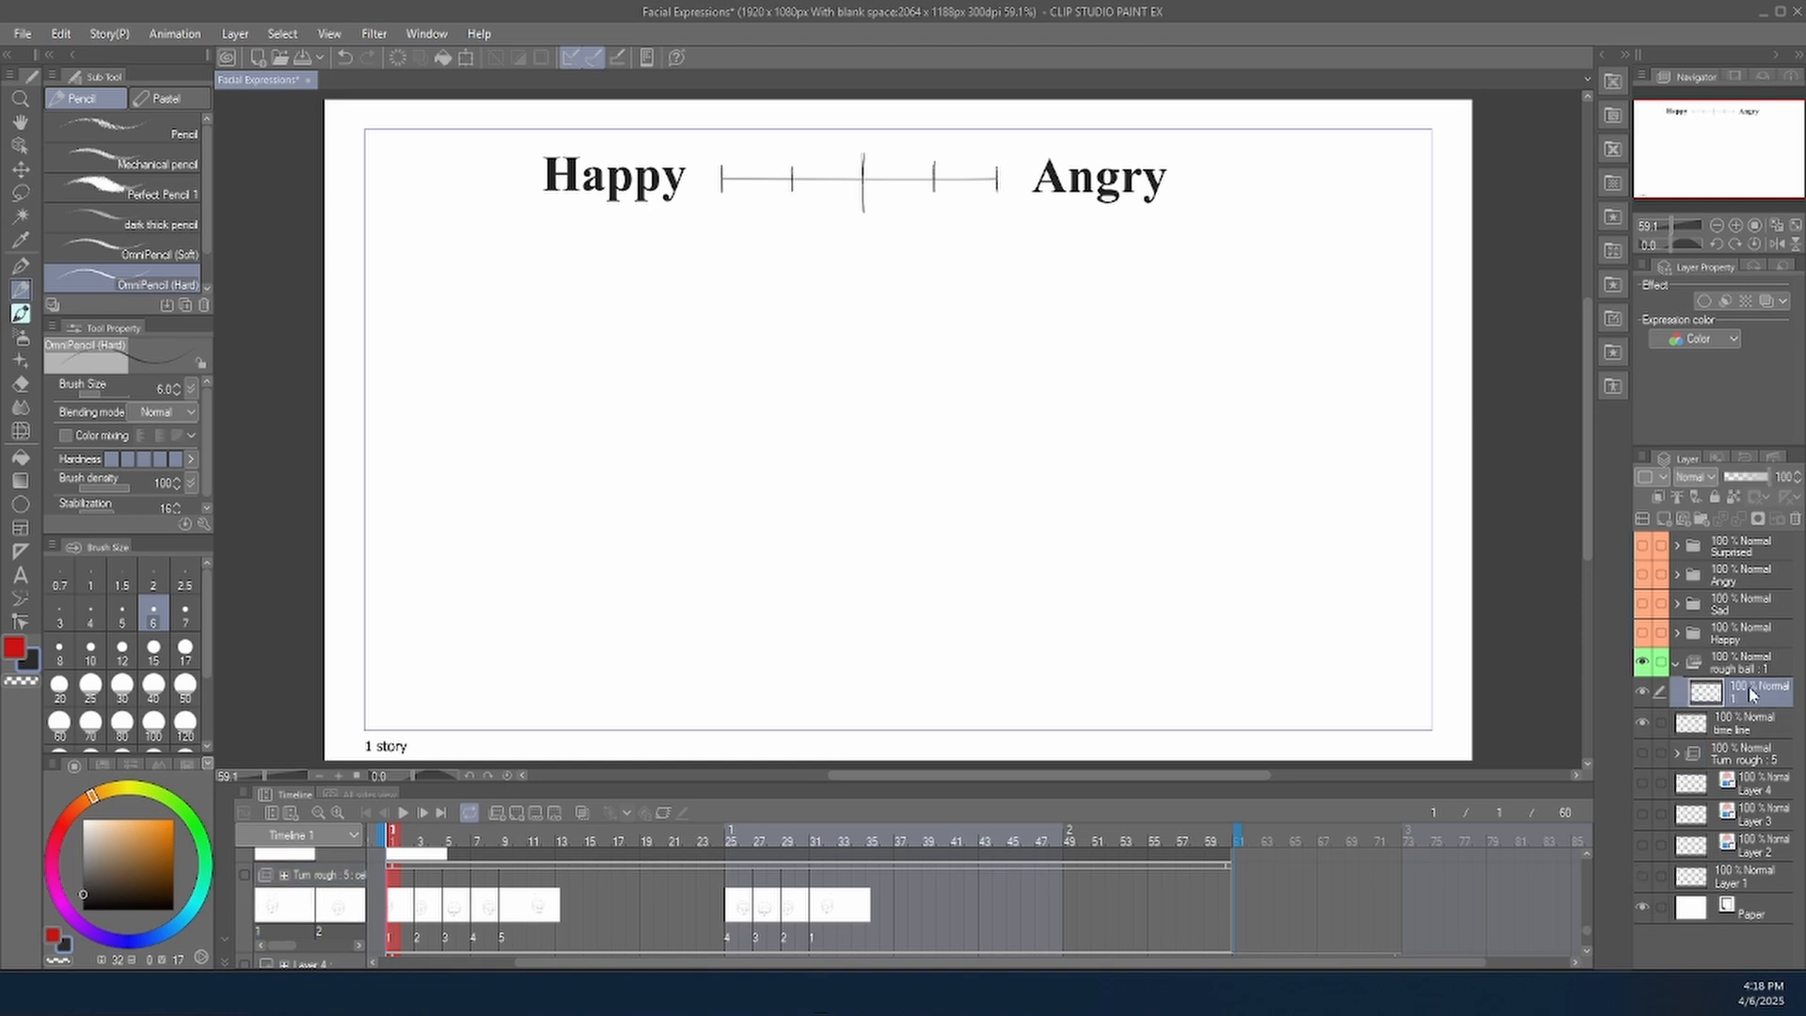
Bring the rough ball track into view in the timeline and save the file.
scroll(393, 894, up, 2)
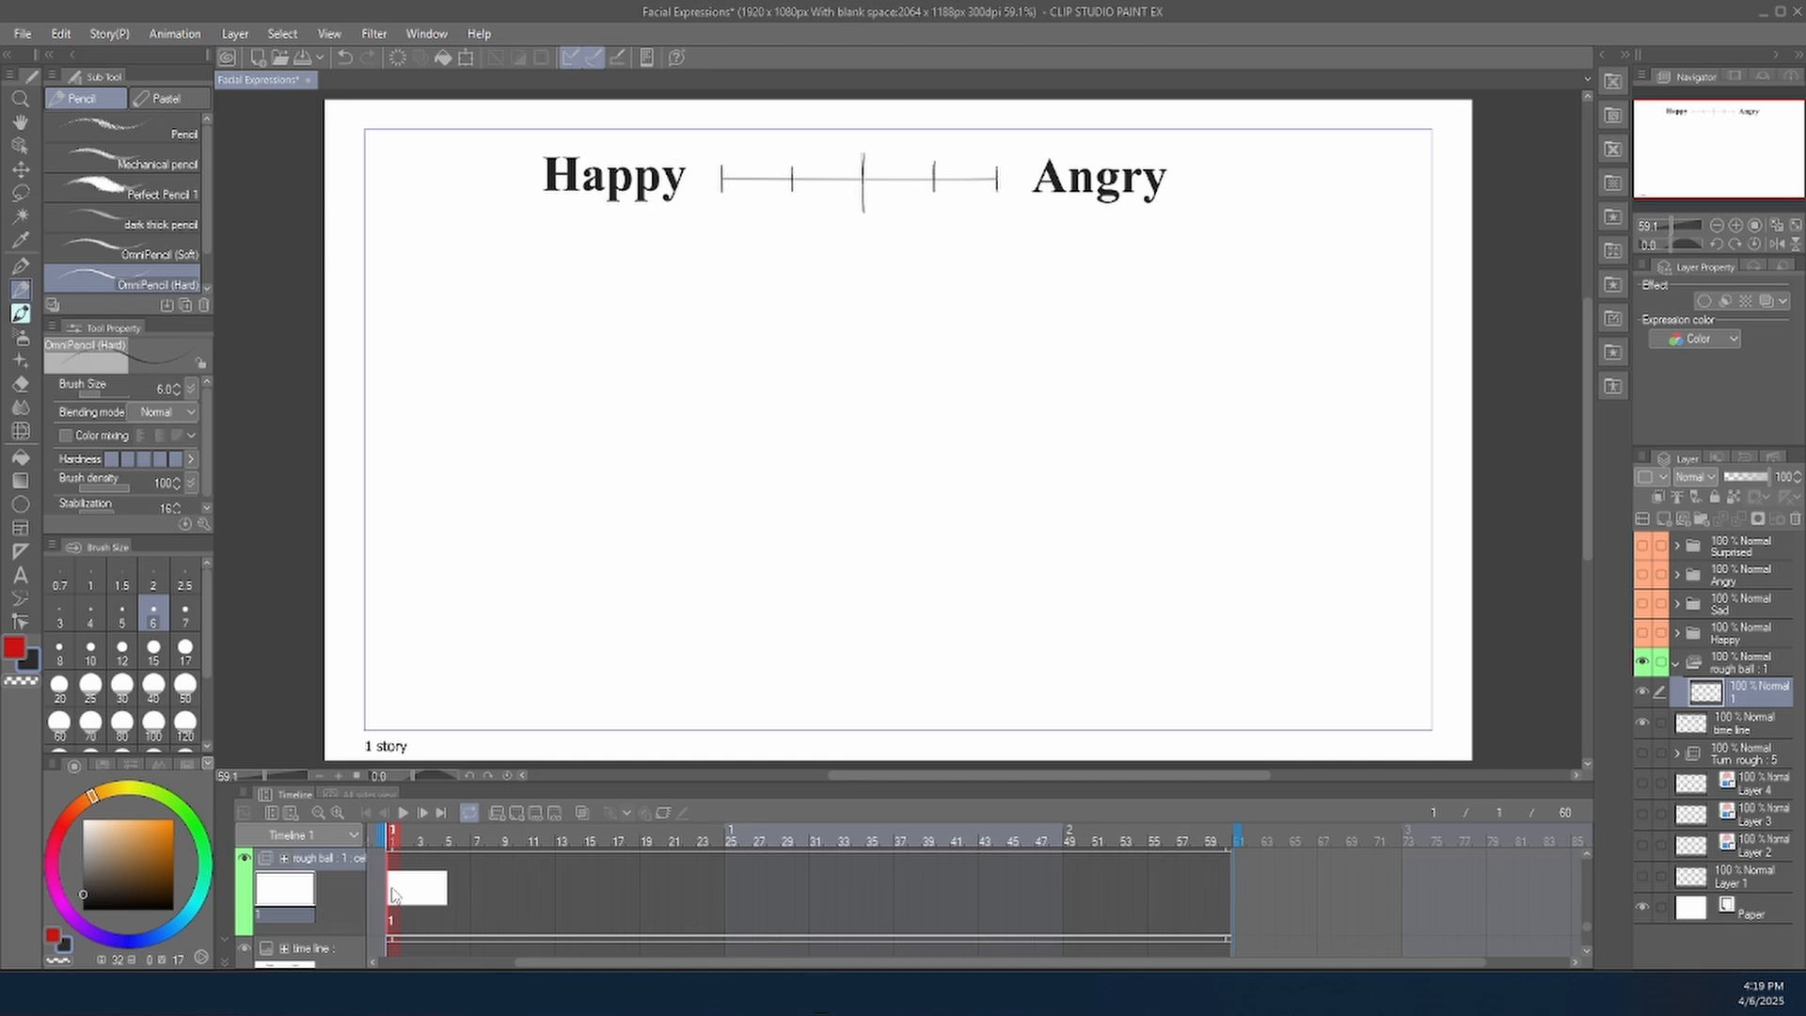
key(ctrl+s)
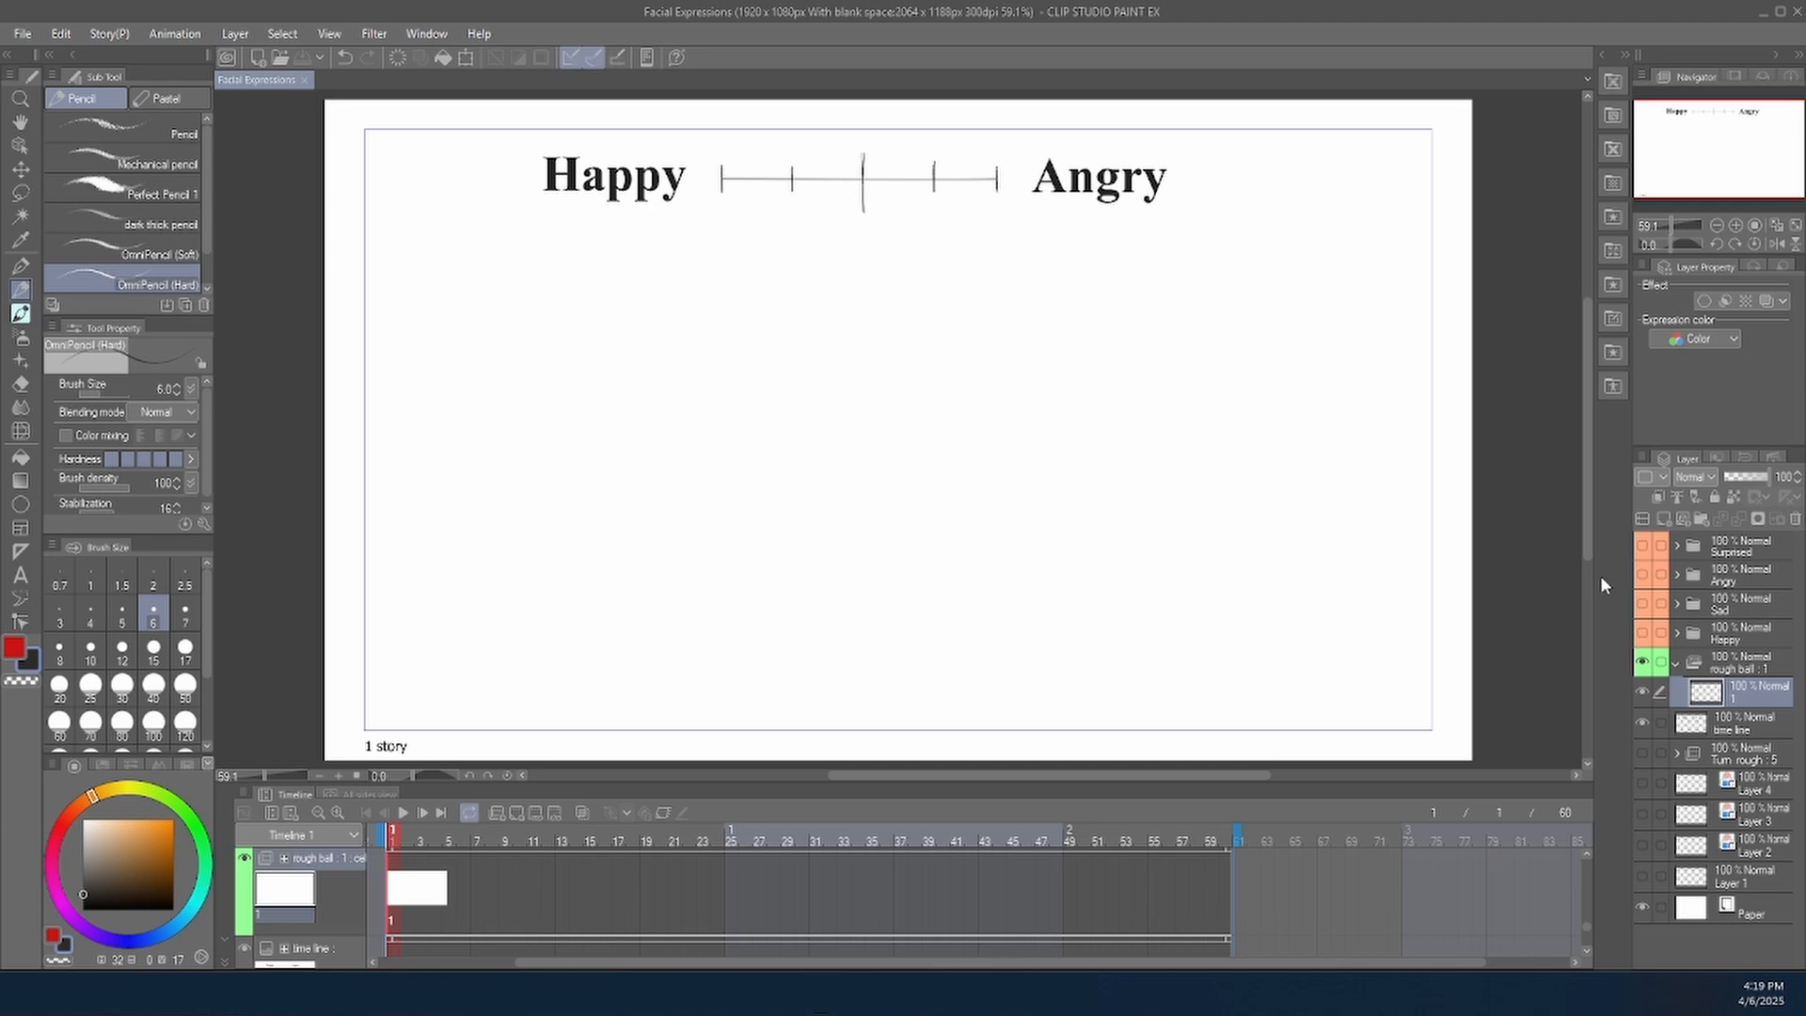
Draw a circle with the Ellipse tool below the word Happy on rough ball cel 1.
click(20, 506)
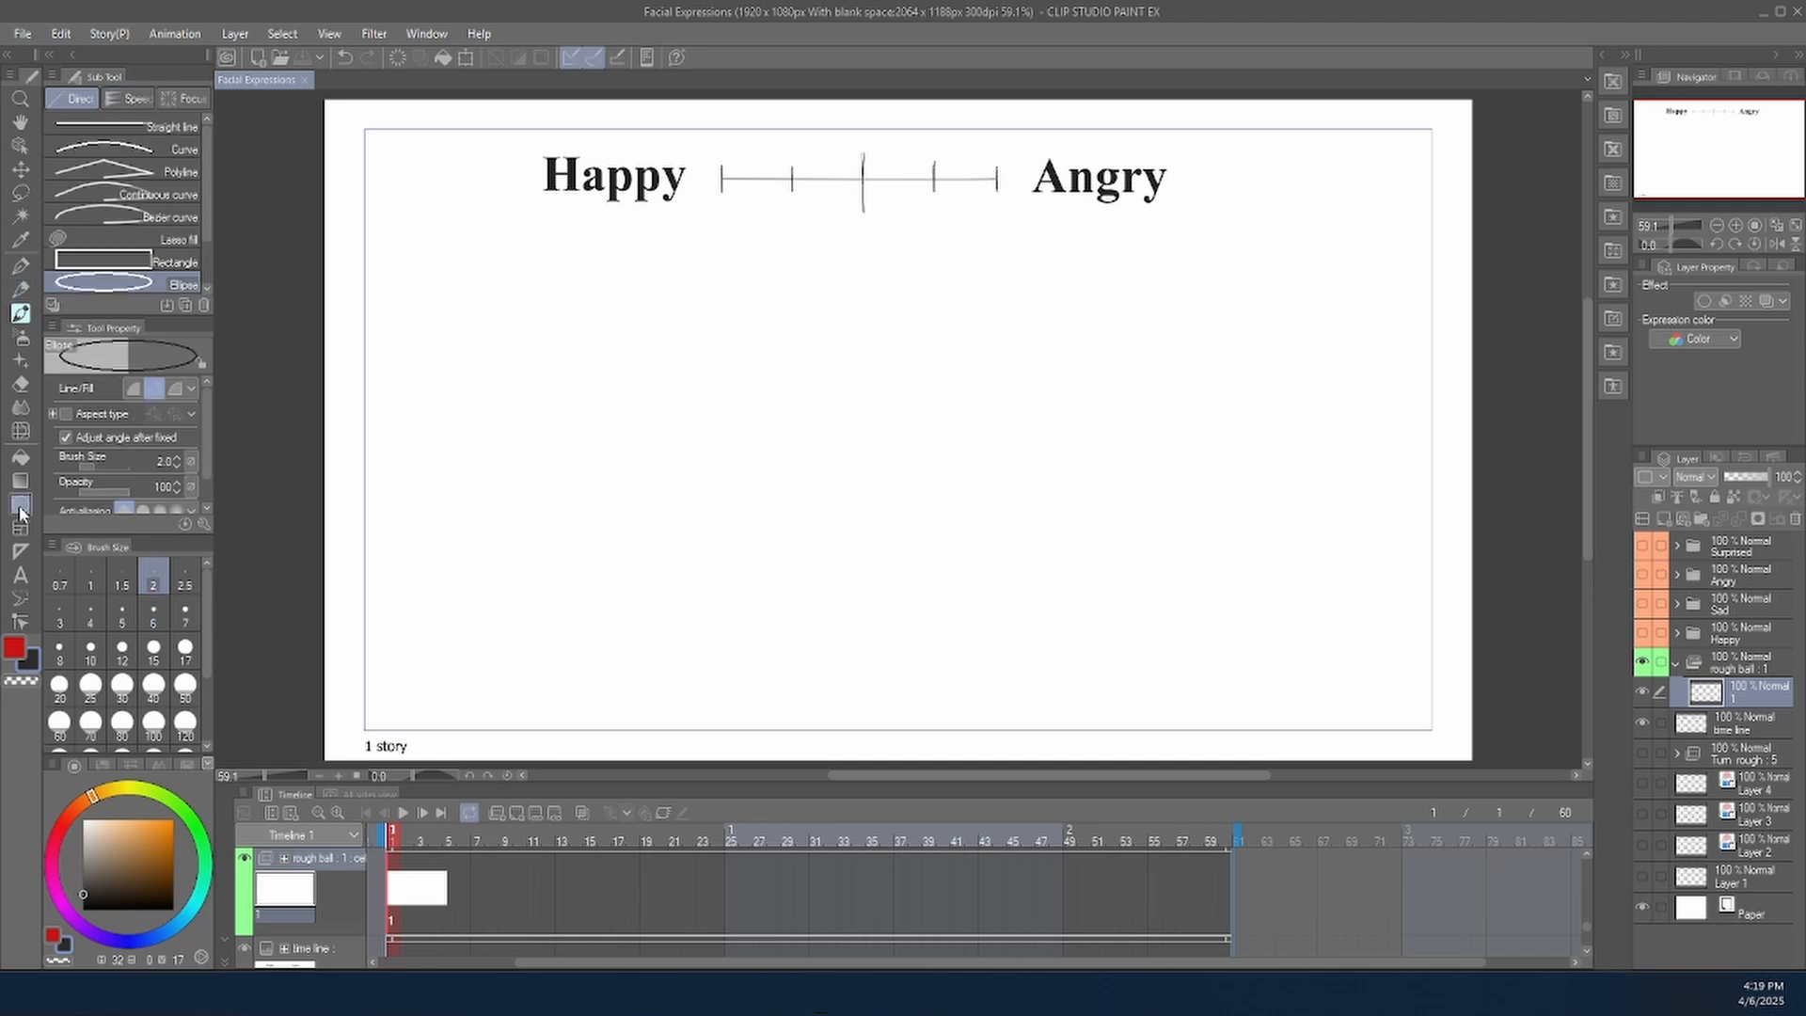
click(21, 502)
click(155, 260)
click(150, 189)
click(148, 158)
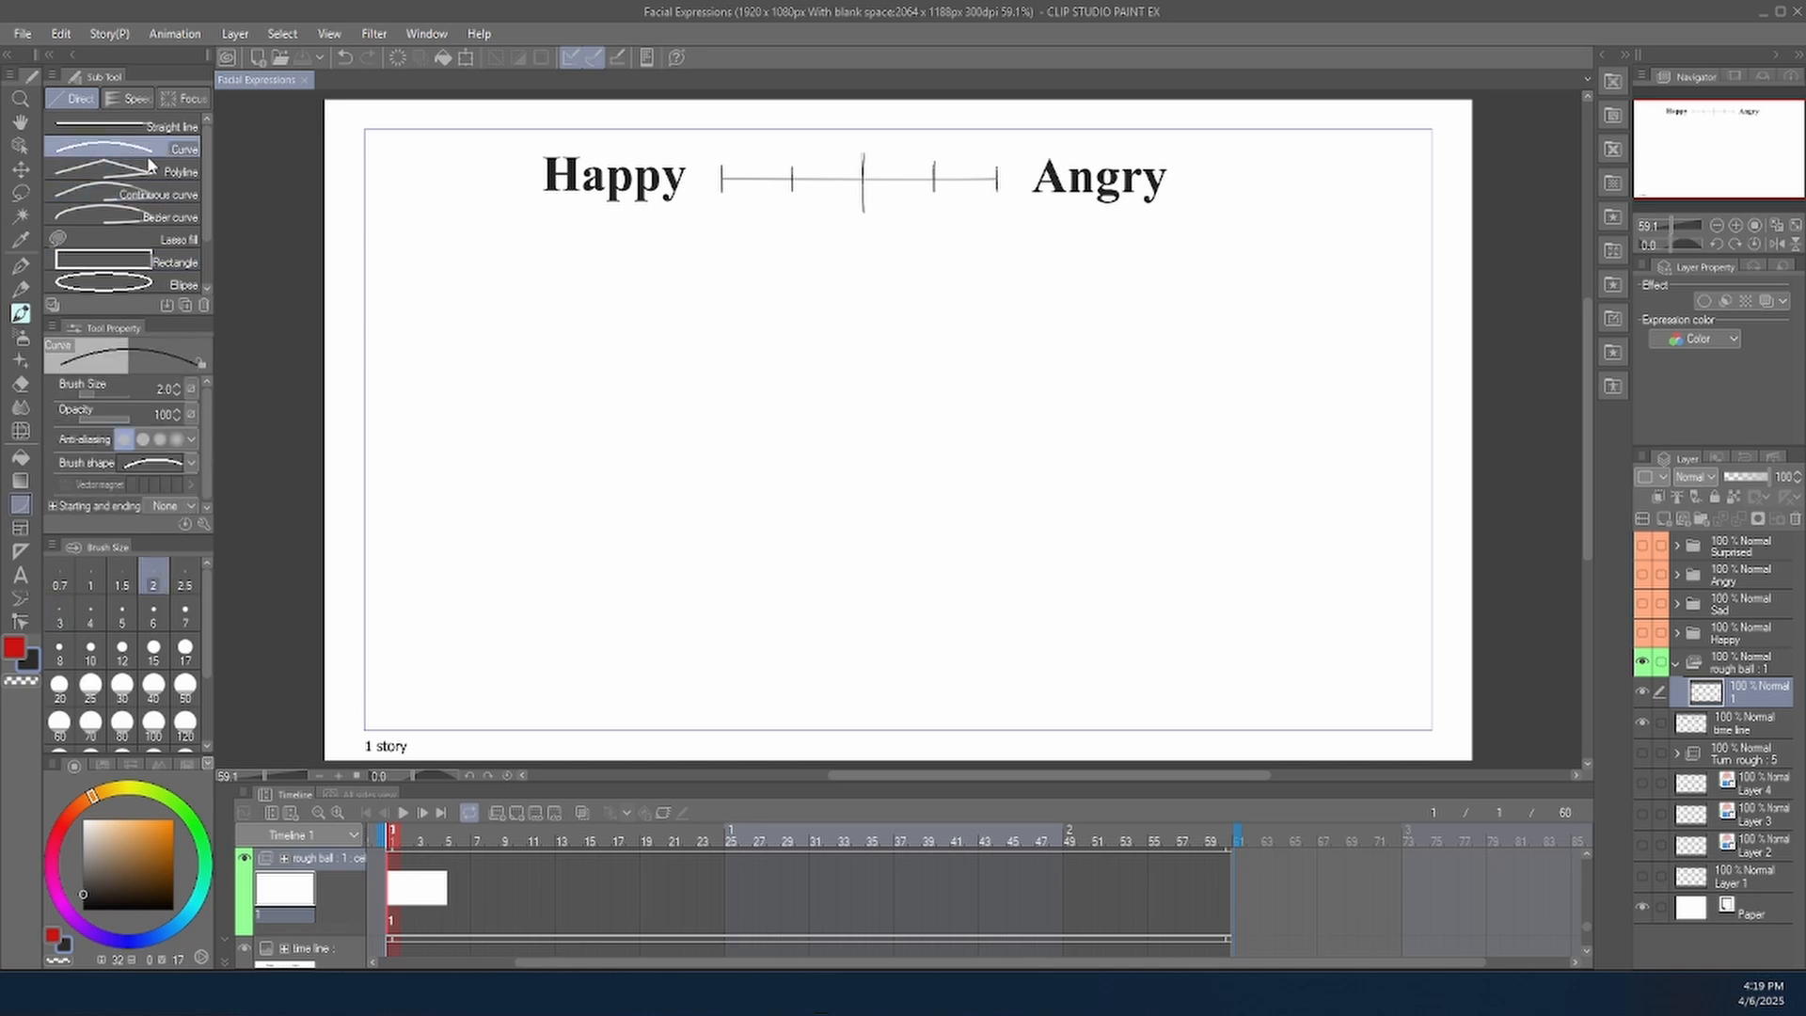
click(146, 282)
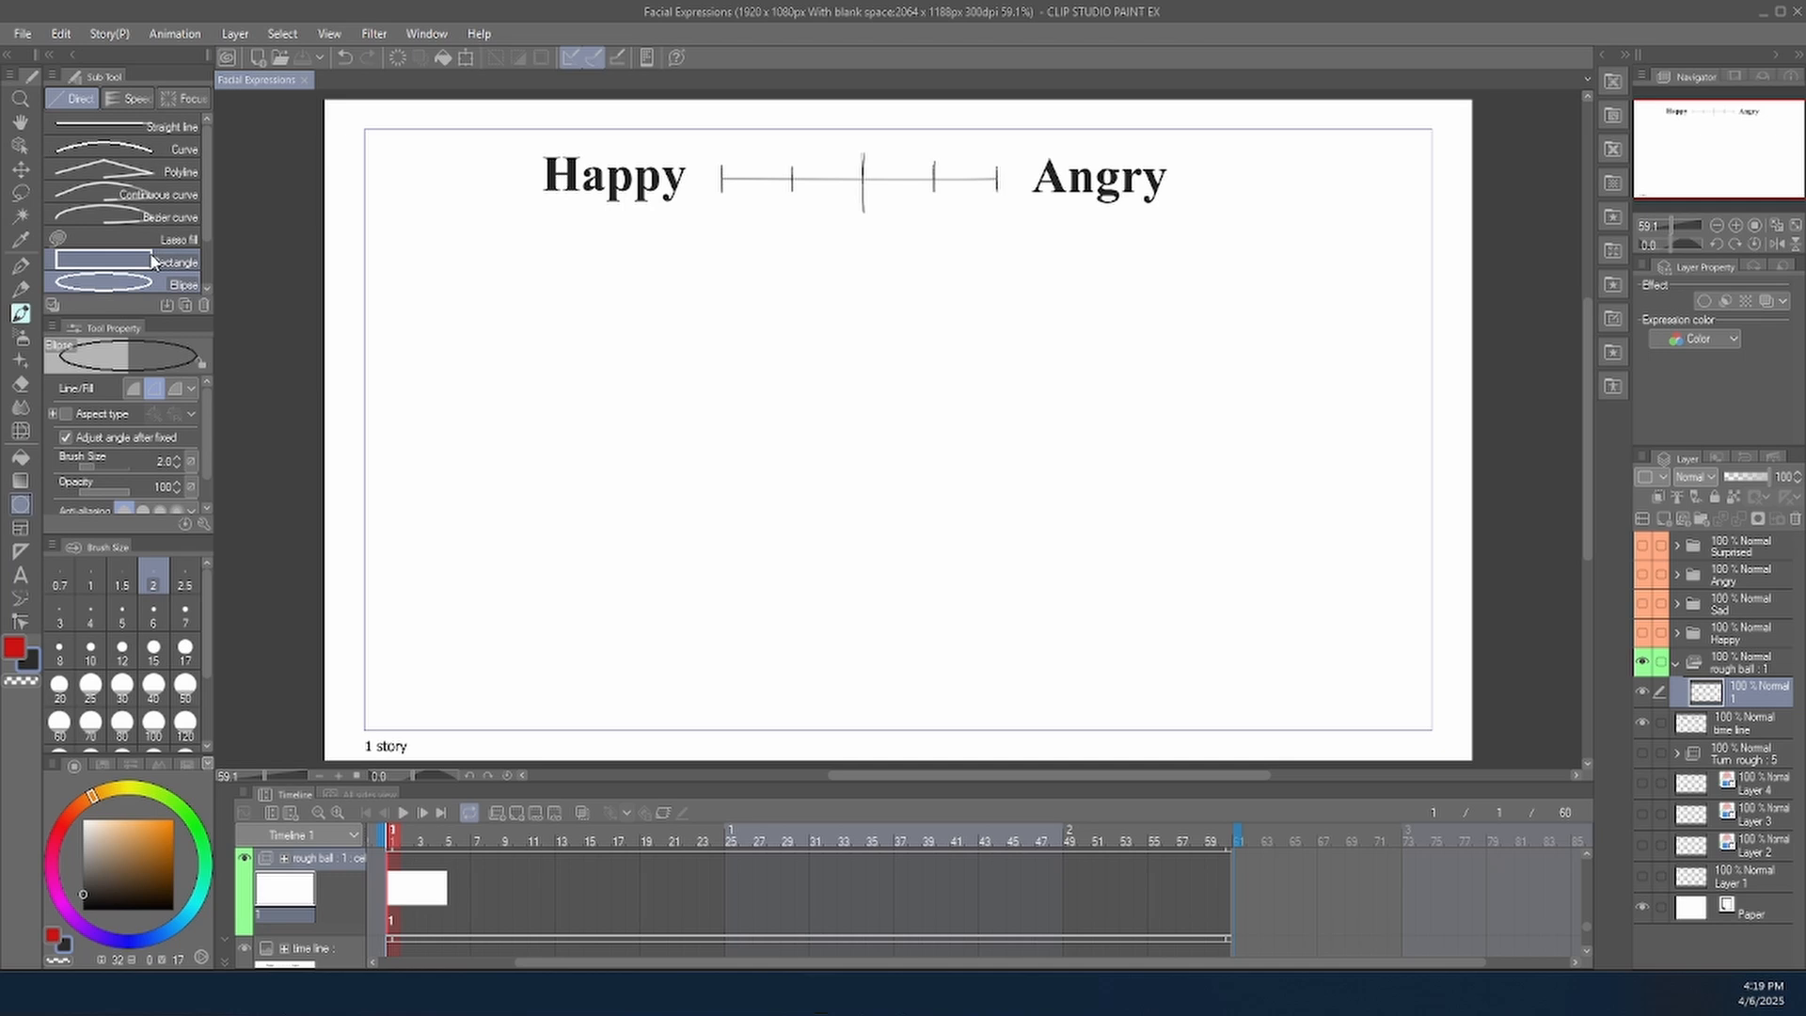
click(20, 457)
click(21, 480)
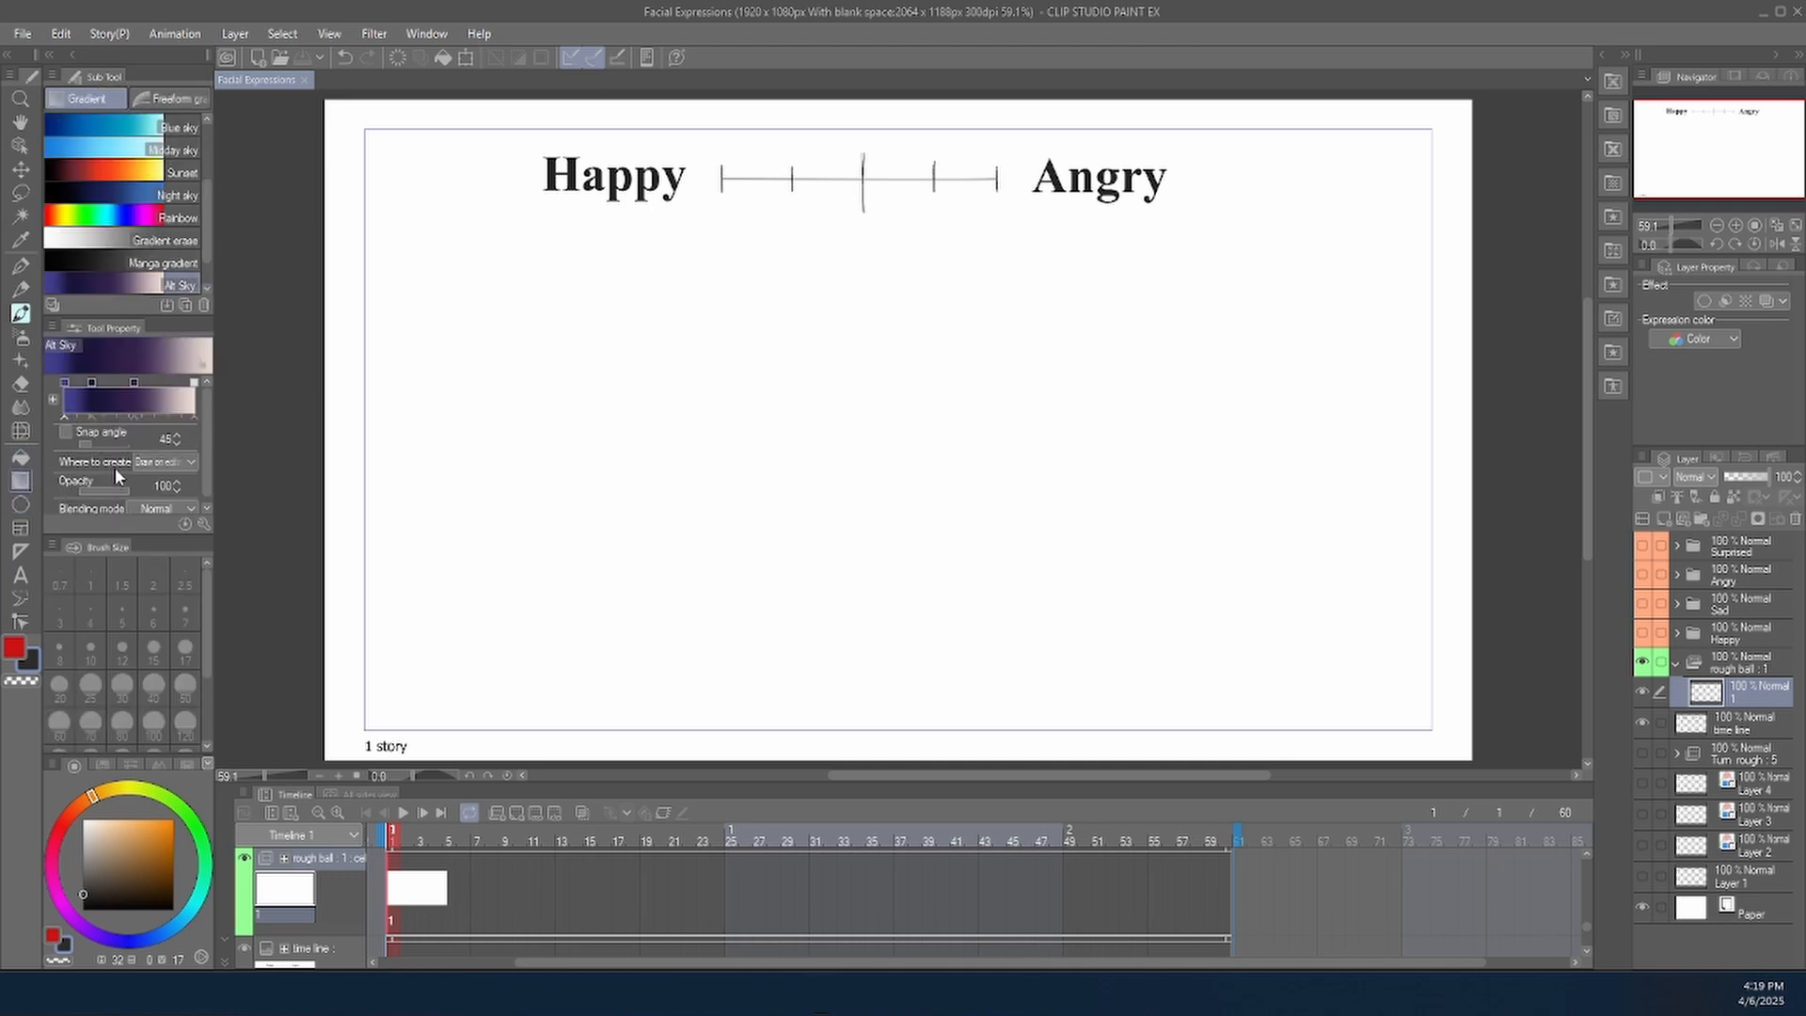
click(20, 504)
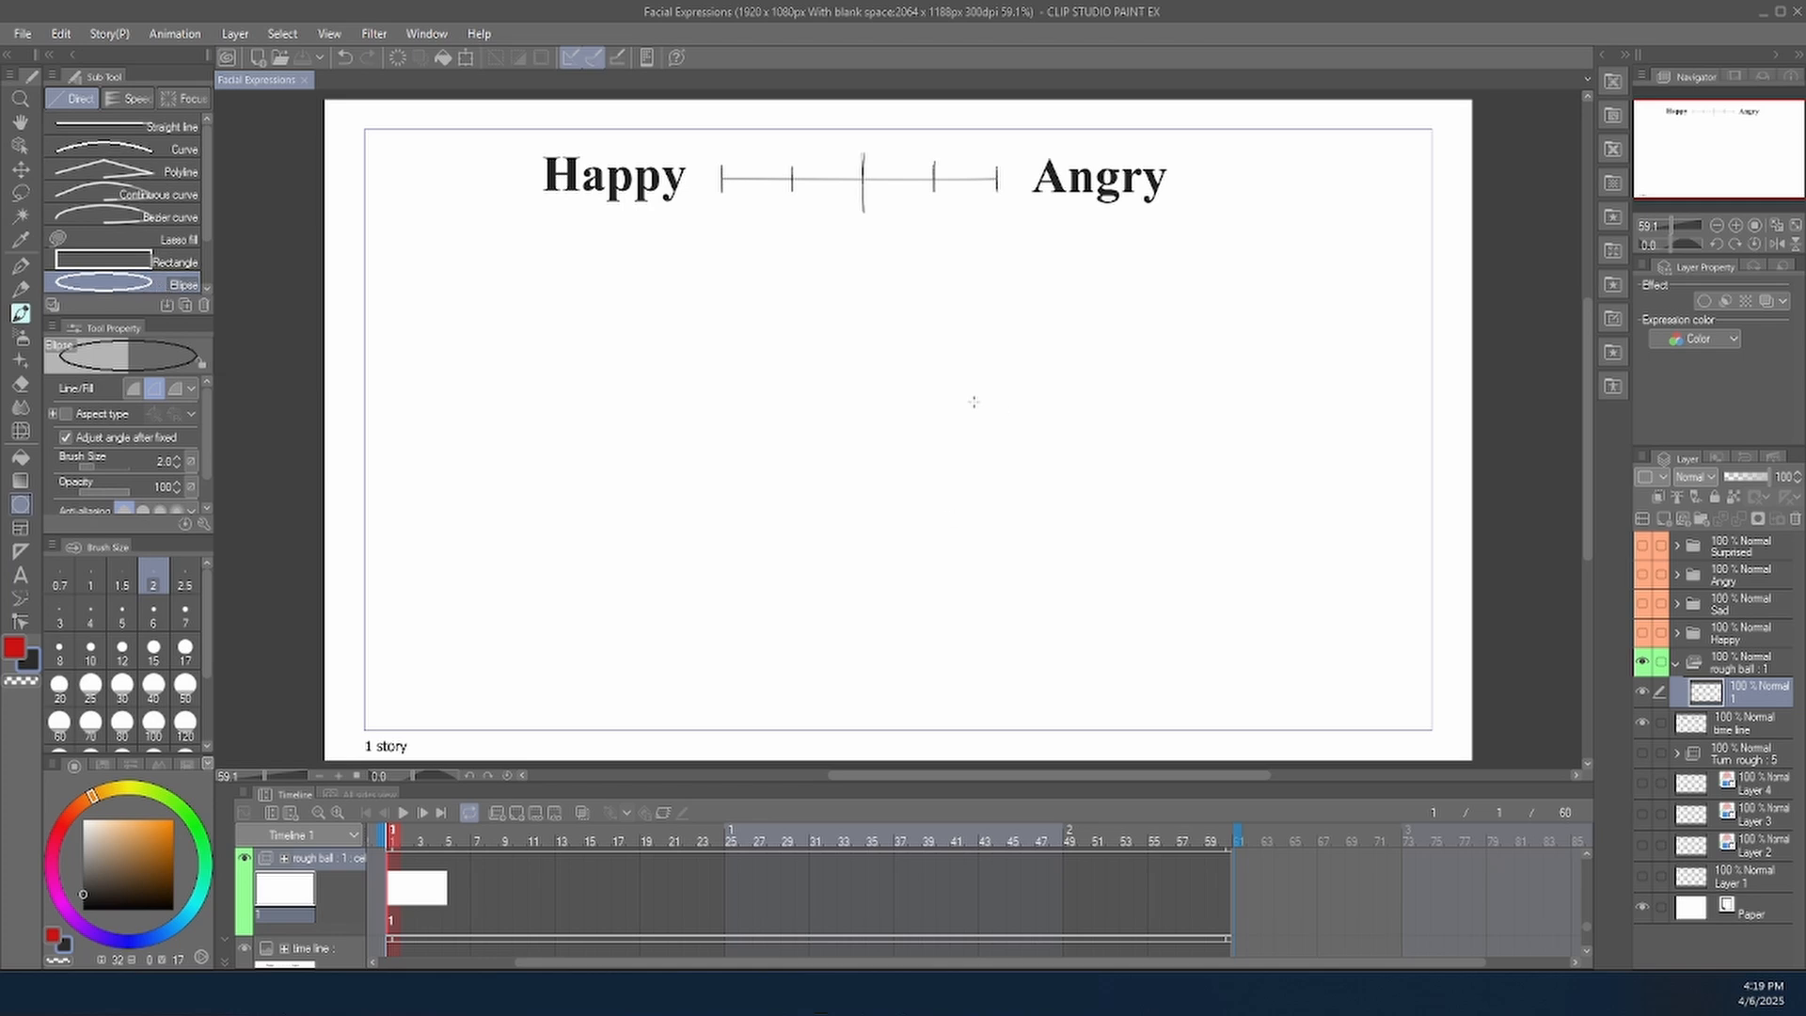
drag(509, 376, 664, 520)
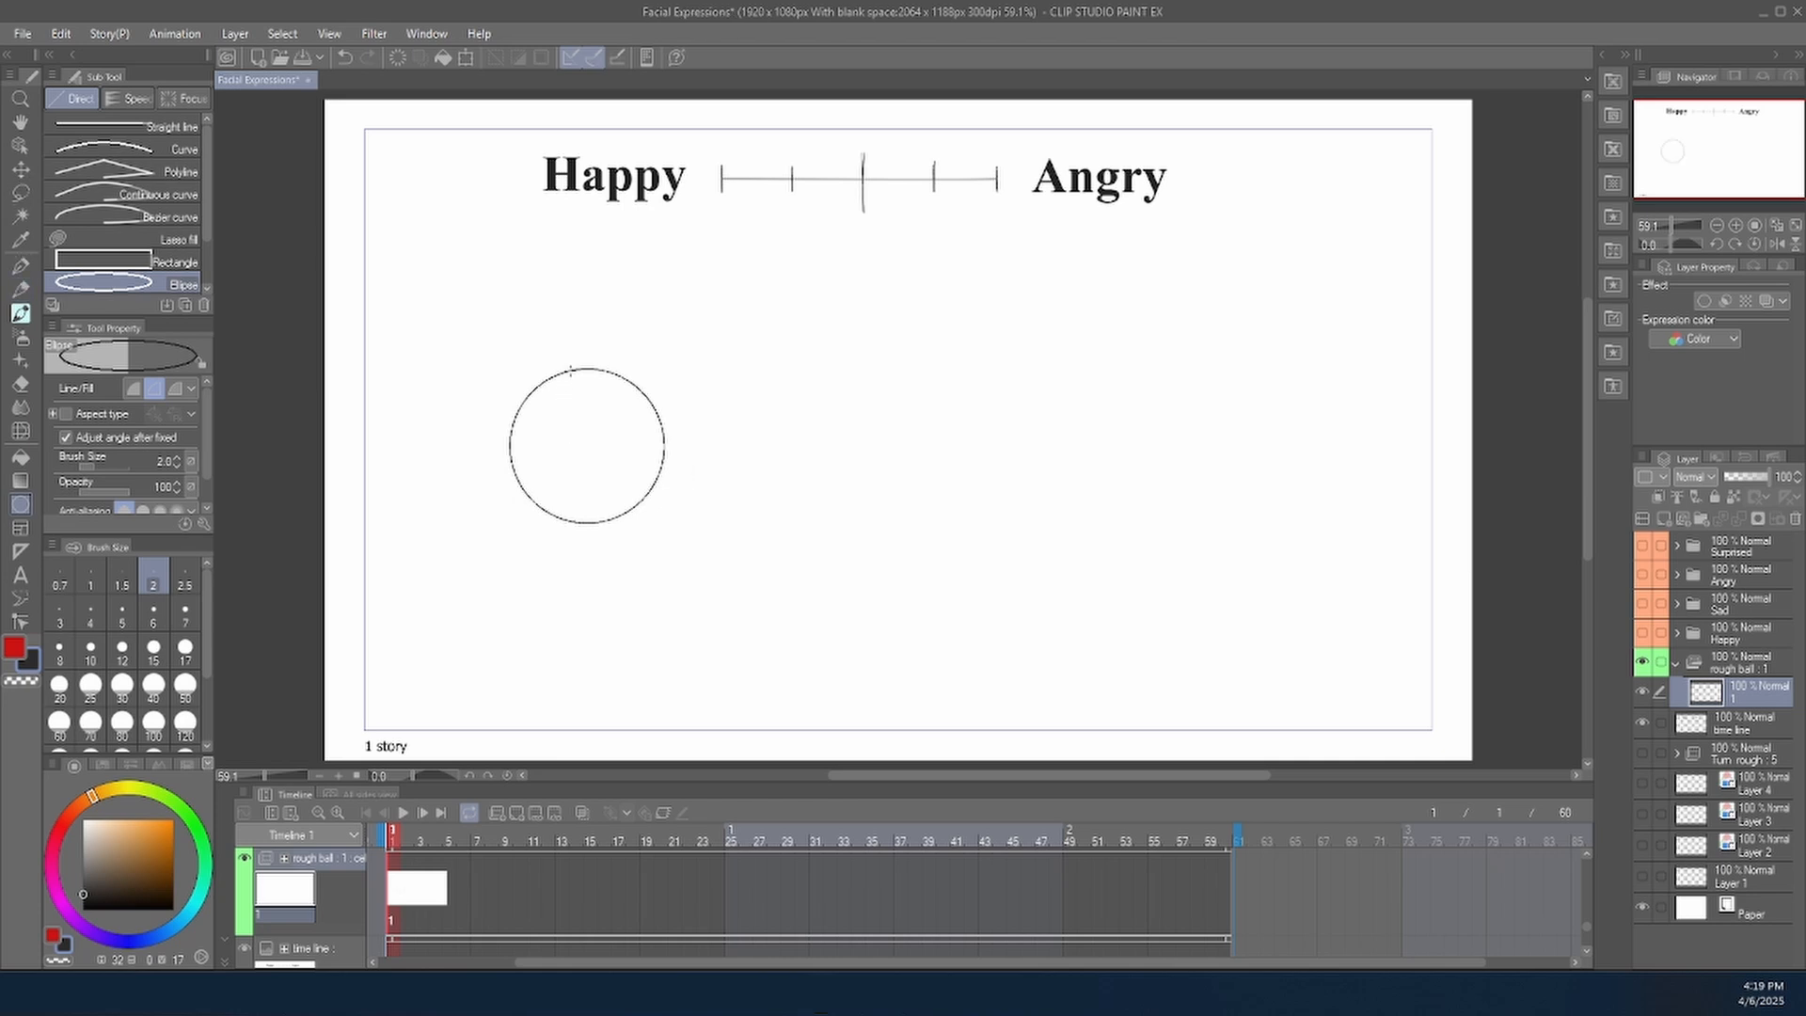
Sketch curved guidelines and a smiling face turned toward the circle's left edge with the OmniPencil (Hard).
drag(571, 372, 553, 508)
key(ctrl+z)
key(p)
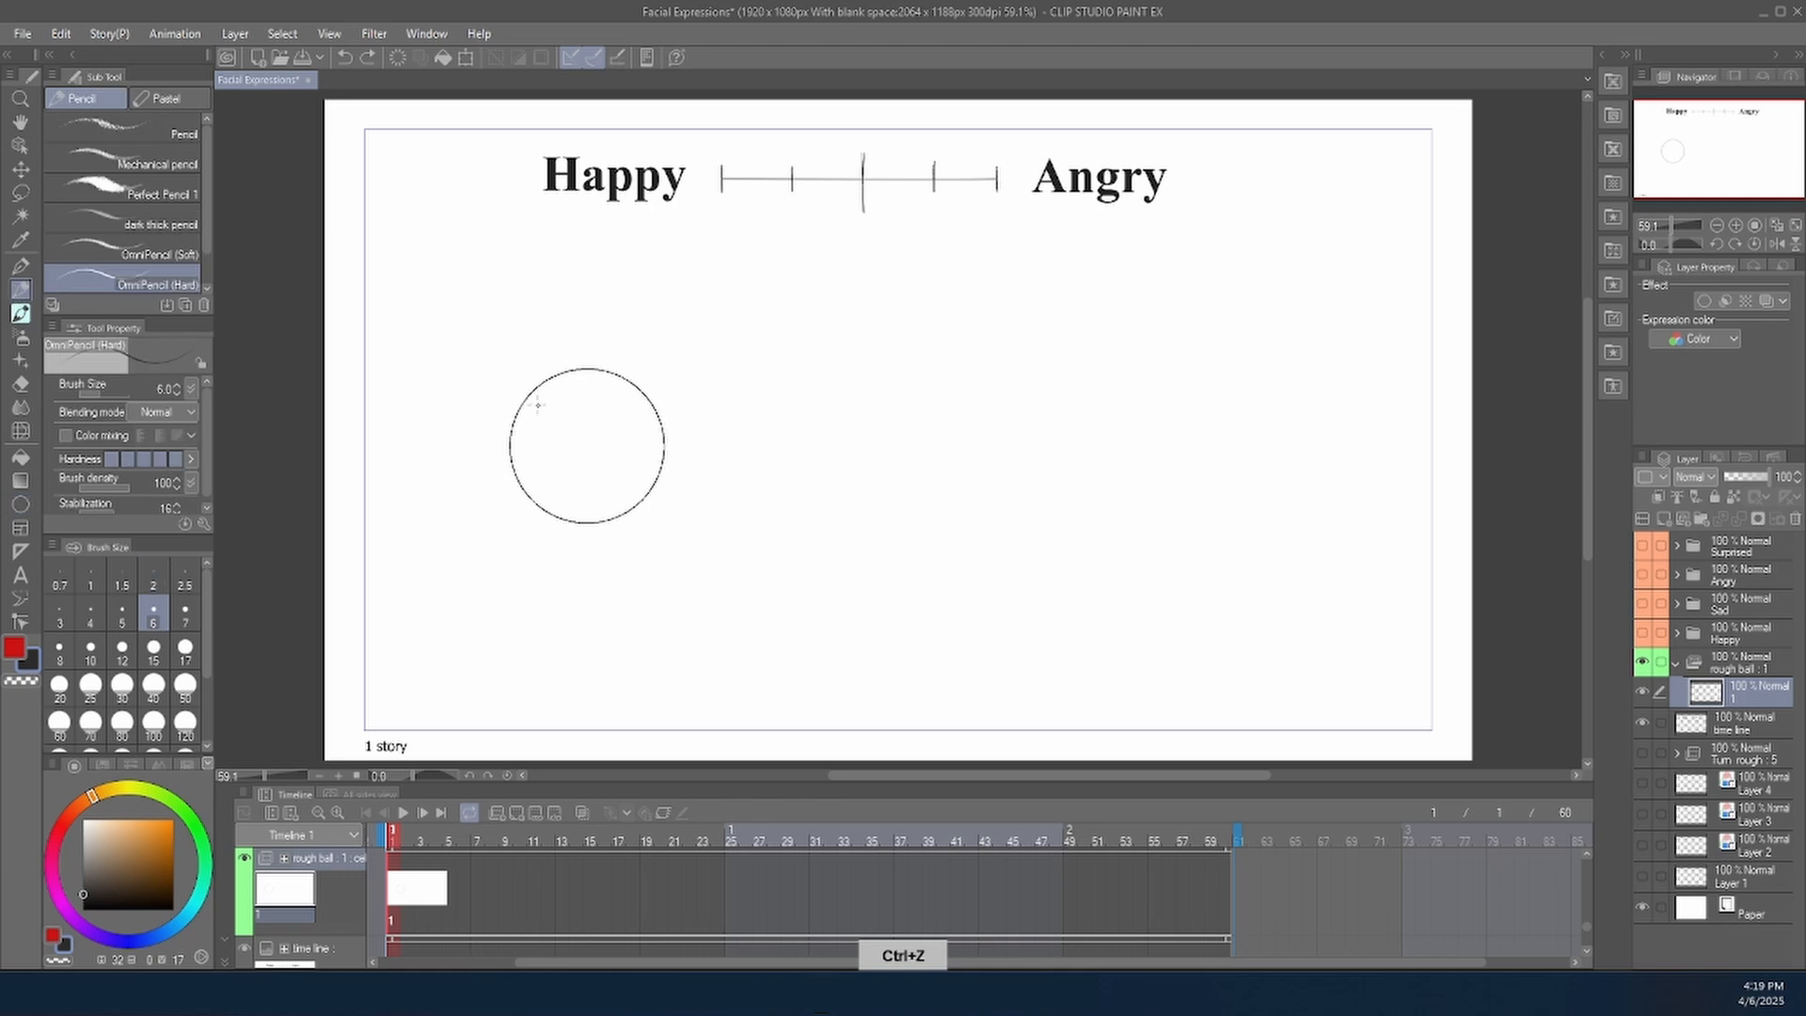
mouse_move(565, 372)
mouse_down()
mouse_move(540, 424)
mouse_move(549, 520)
mouse_up()
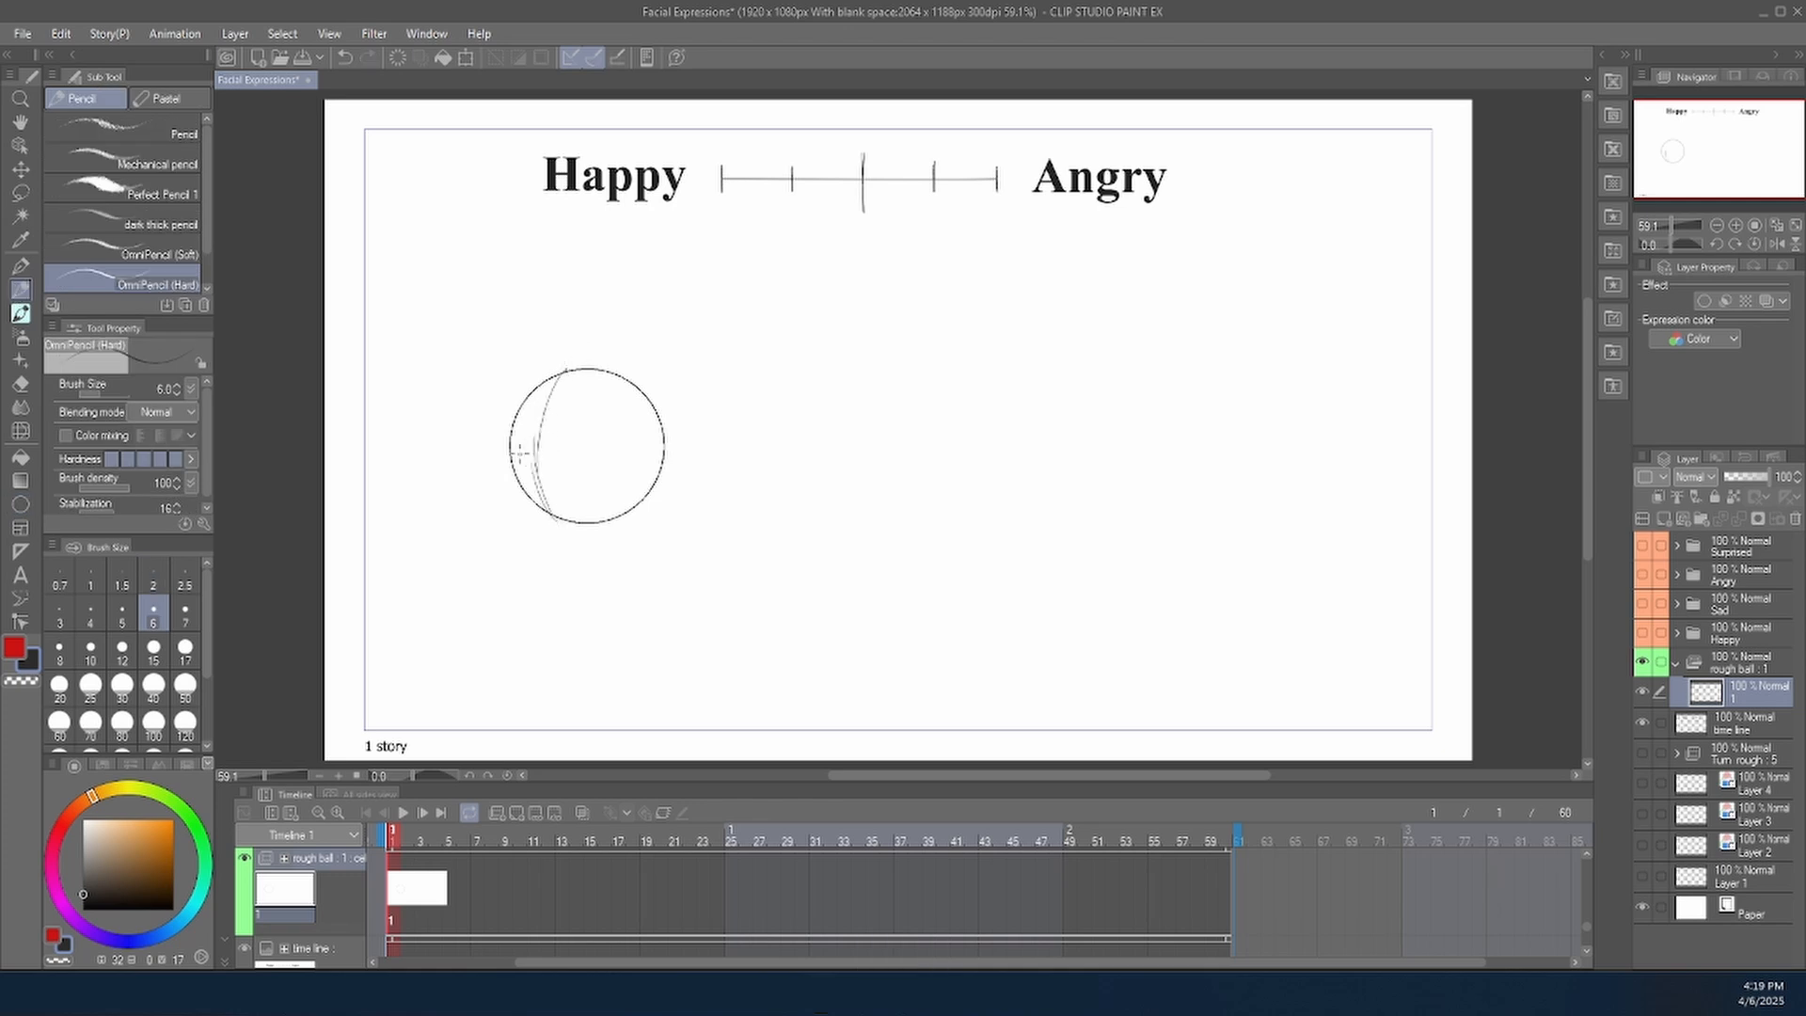
mouse_move(519, 453)
mouse_down()
mouse_move(663, 429)
mouse_move(525, 453)
mouse_move(581, 420)
mouse_move(543, 409)
mouse_move(591, 470)
mouse_move(560, 506)
mouse_move(533, 489)
mouse_move(564, 508)
mouse_move(587, 481)
mouse_move(532, 490)
mouse_move(585, 480)
mouse_up()
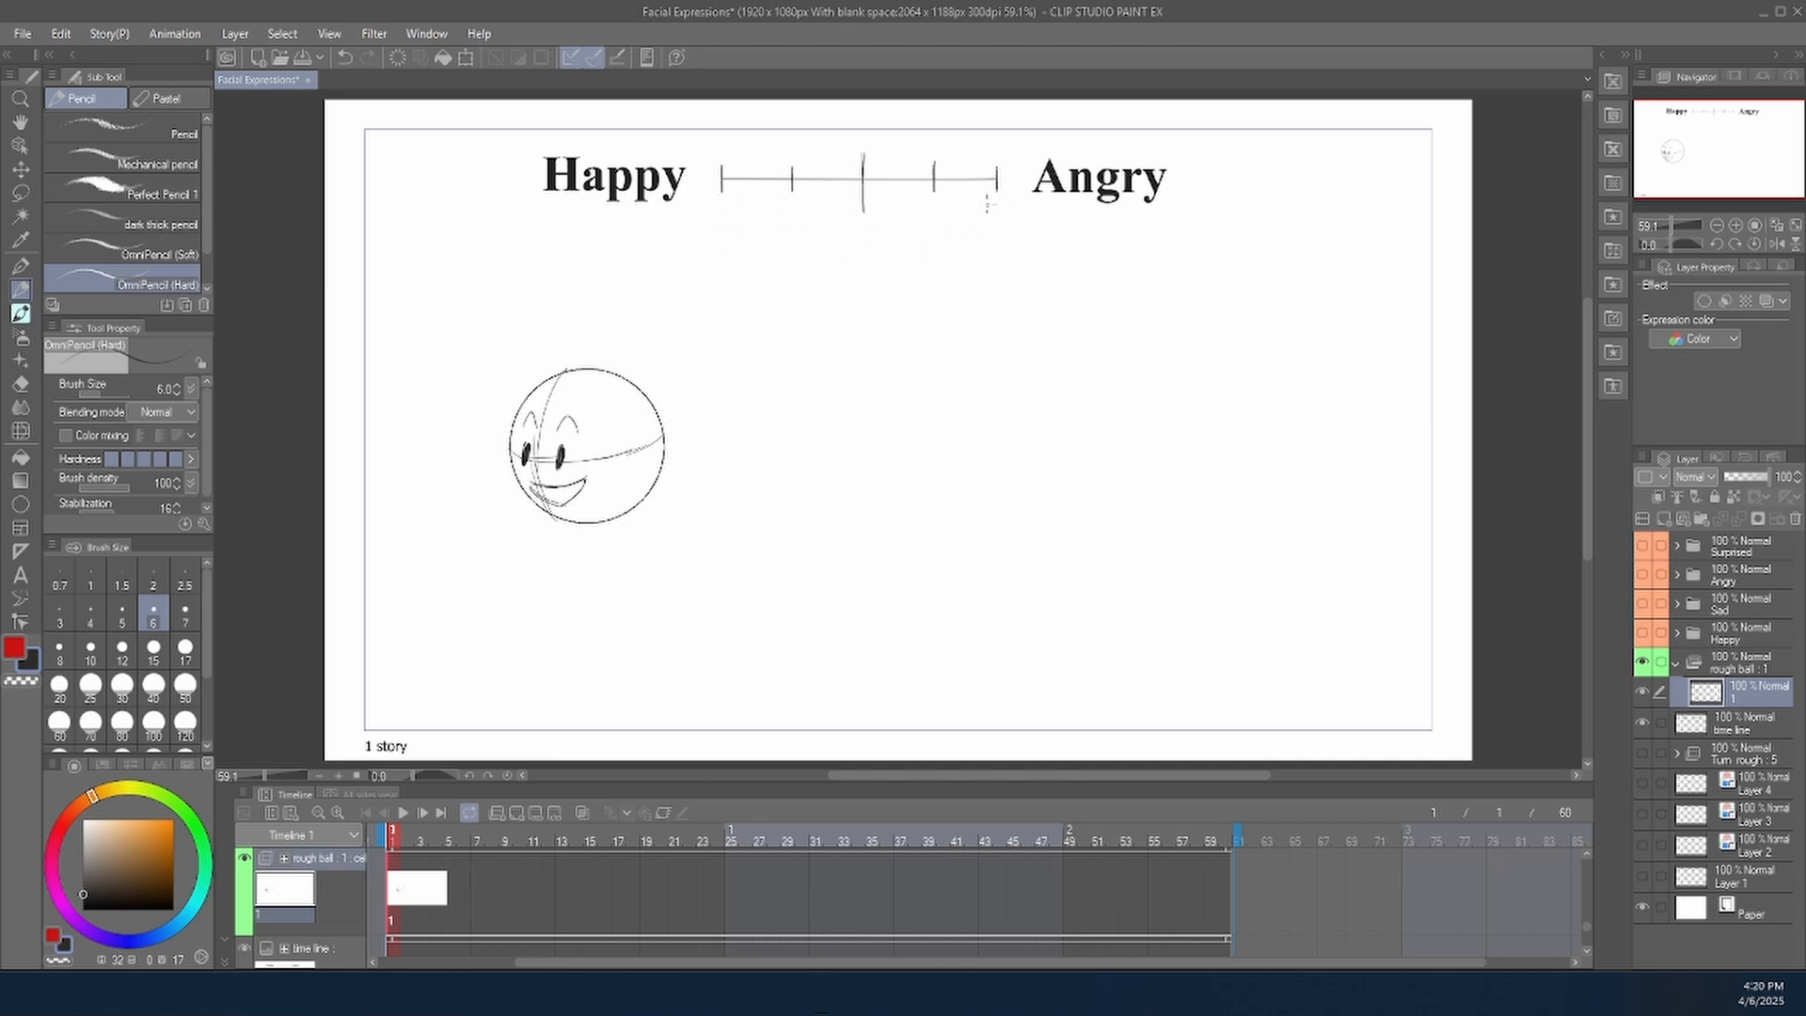
Add a new cel at frame 10 of the rough ball track and turn on onion skin.
click(524, 894)
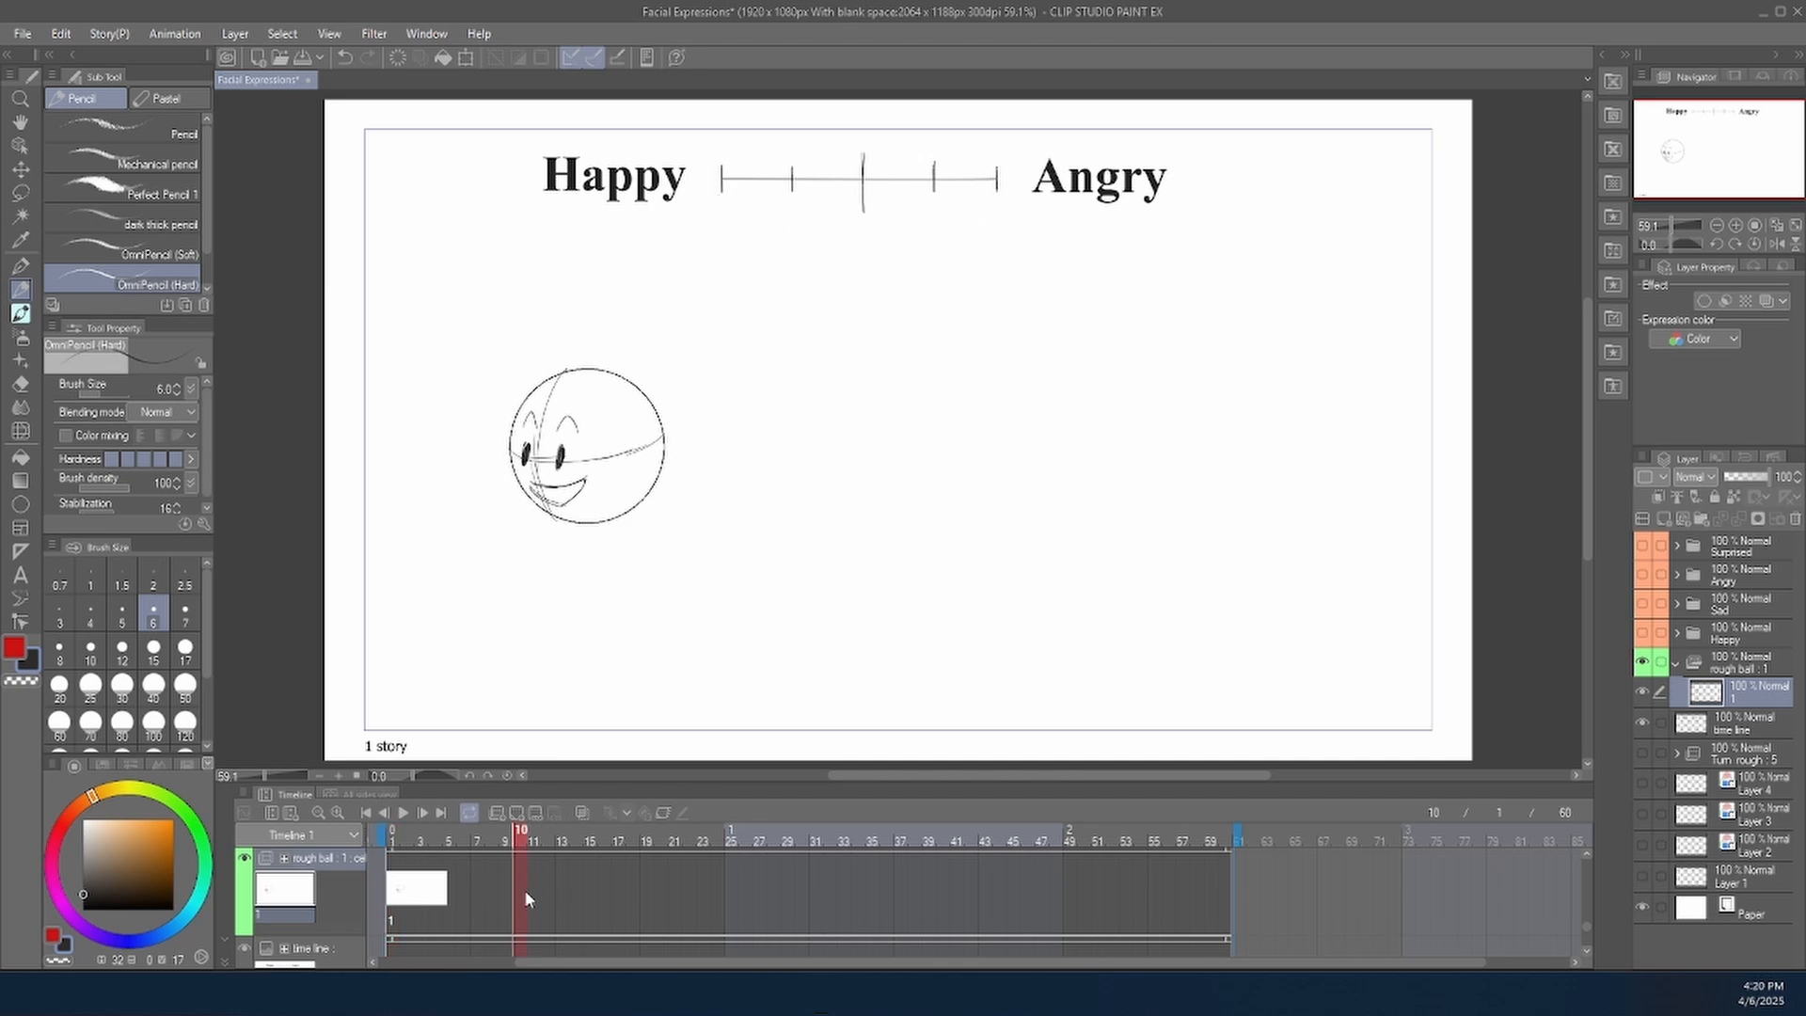
click(519, 811)
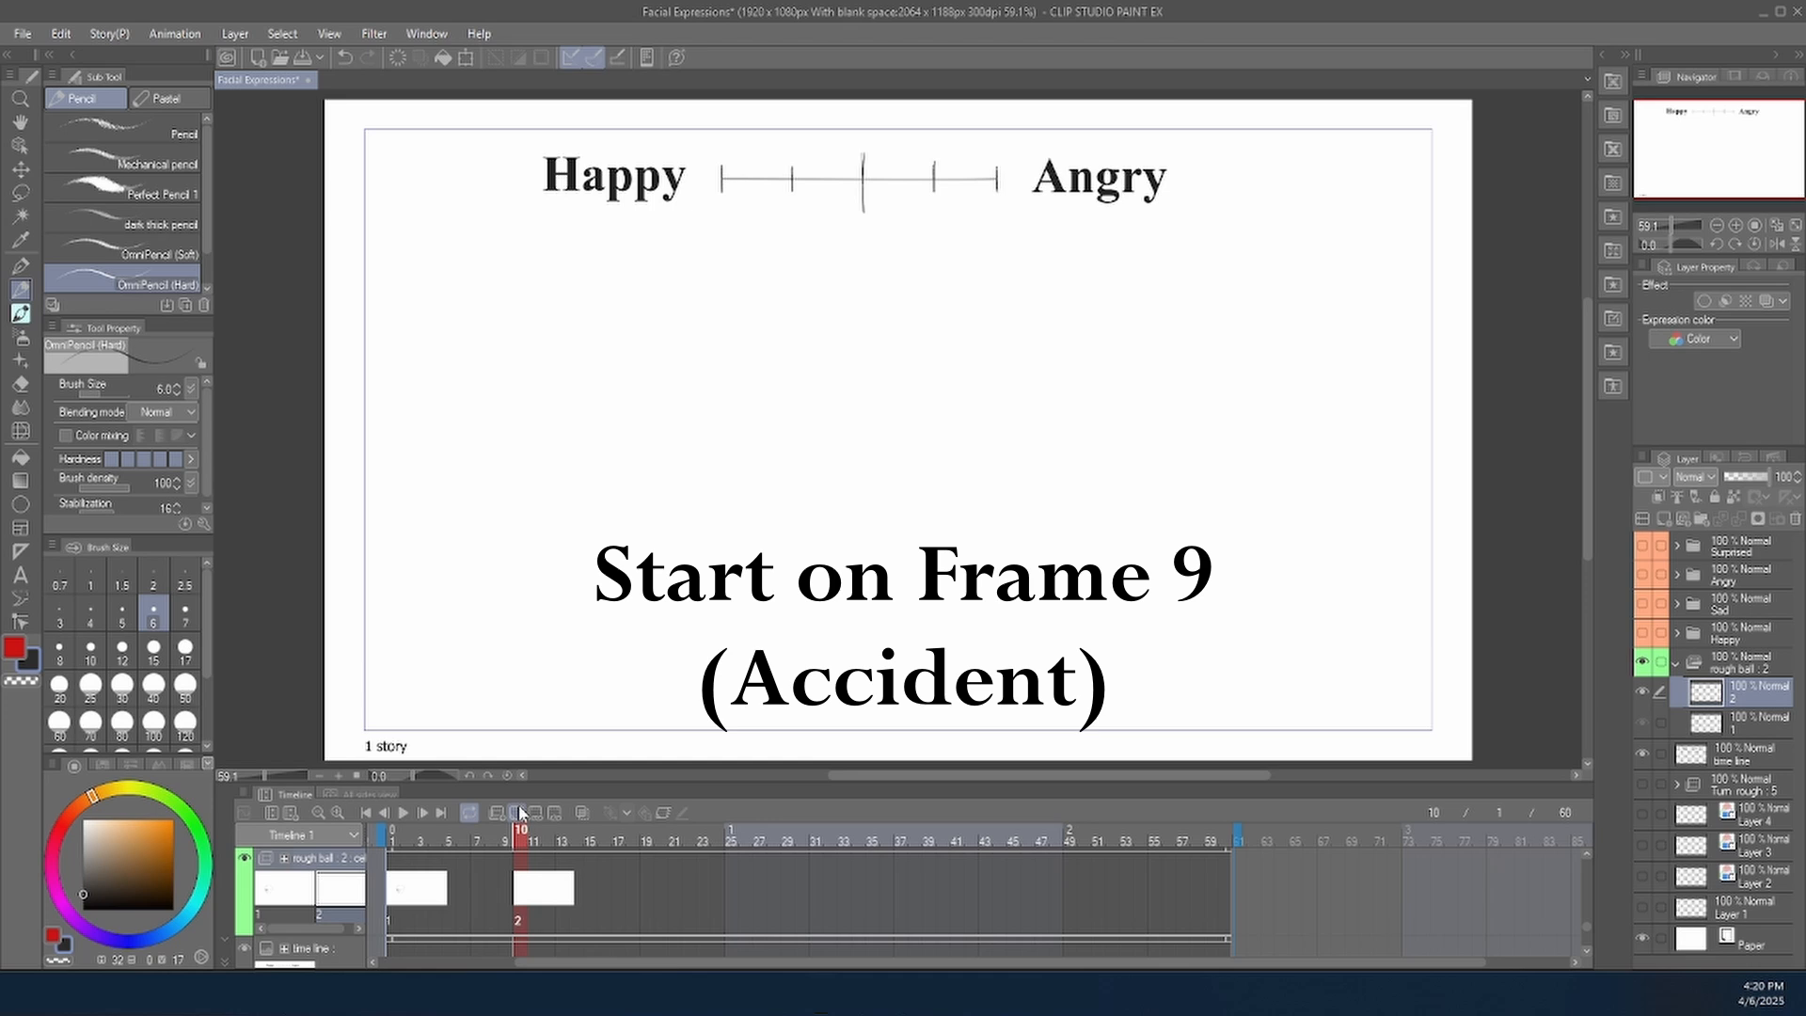
click(581, 812)
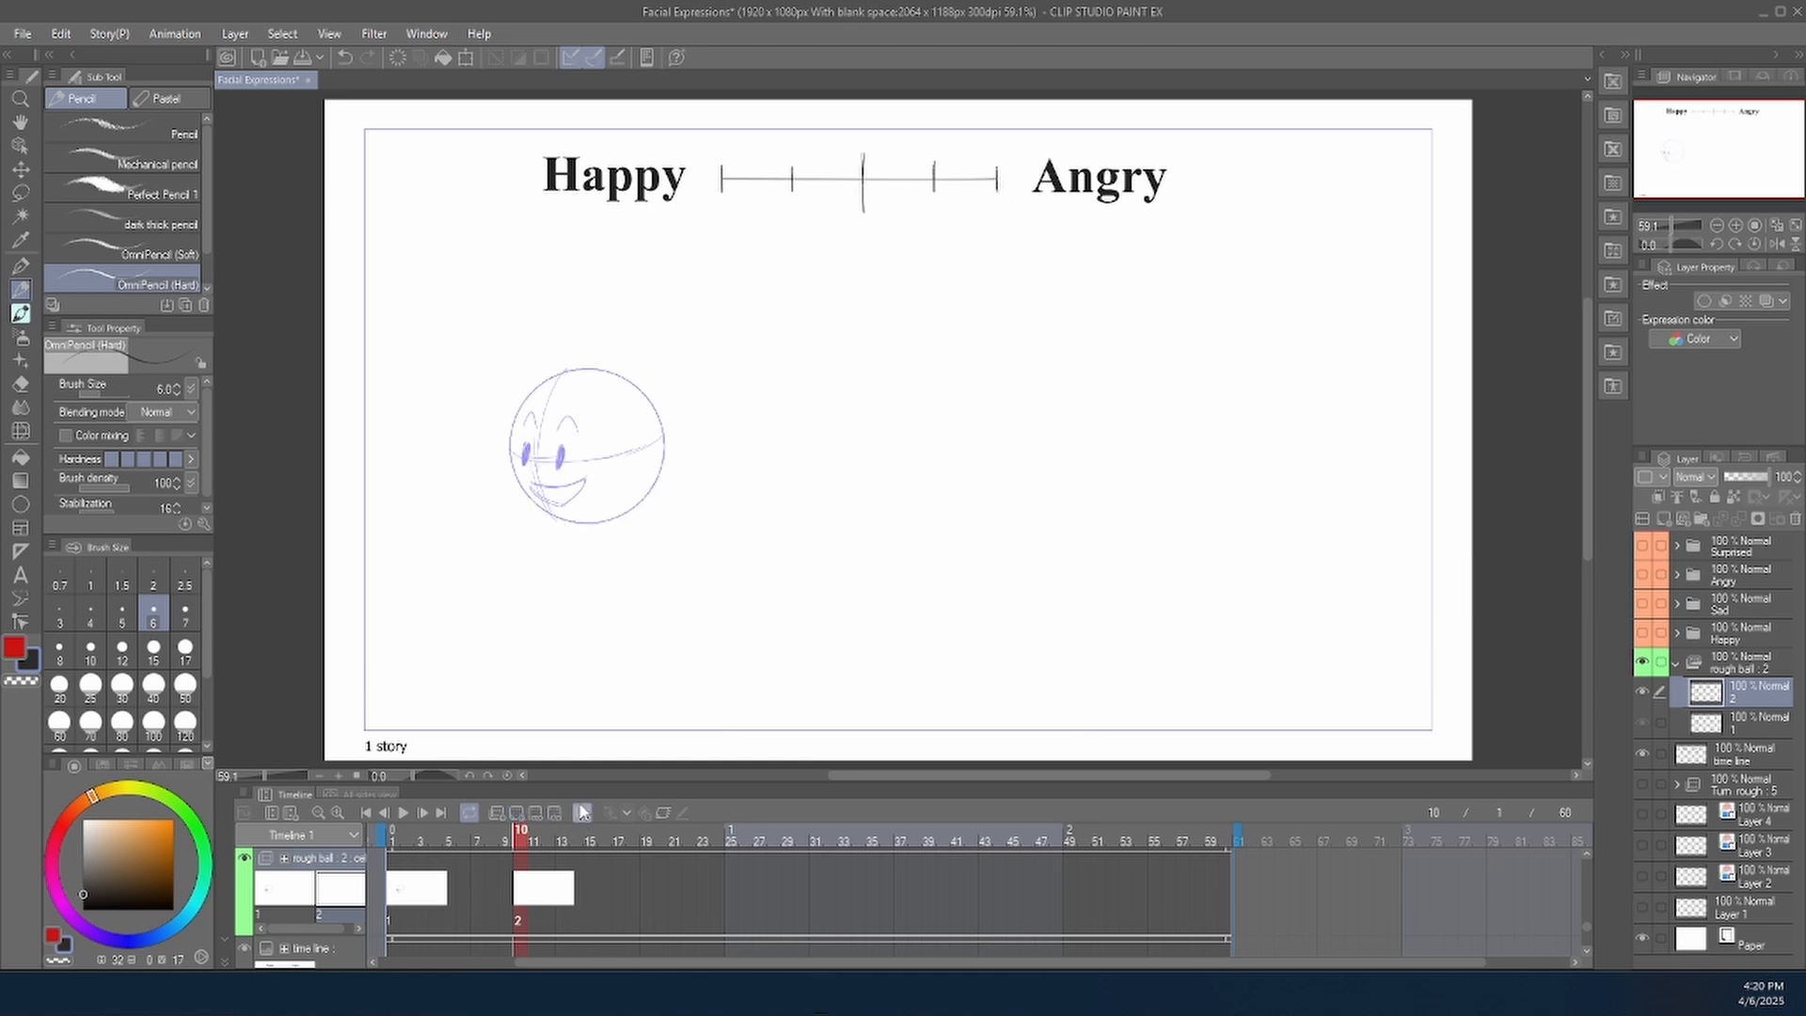
Trace the happy ball's circle on cel 2 with the Ellipse tool and move it right, below the end of the chart.
click(22, 505)
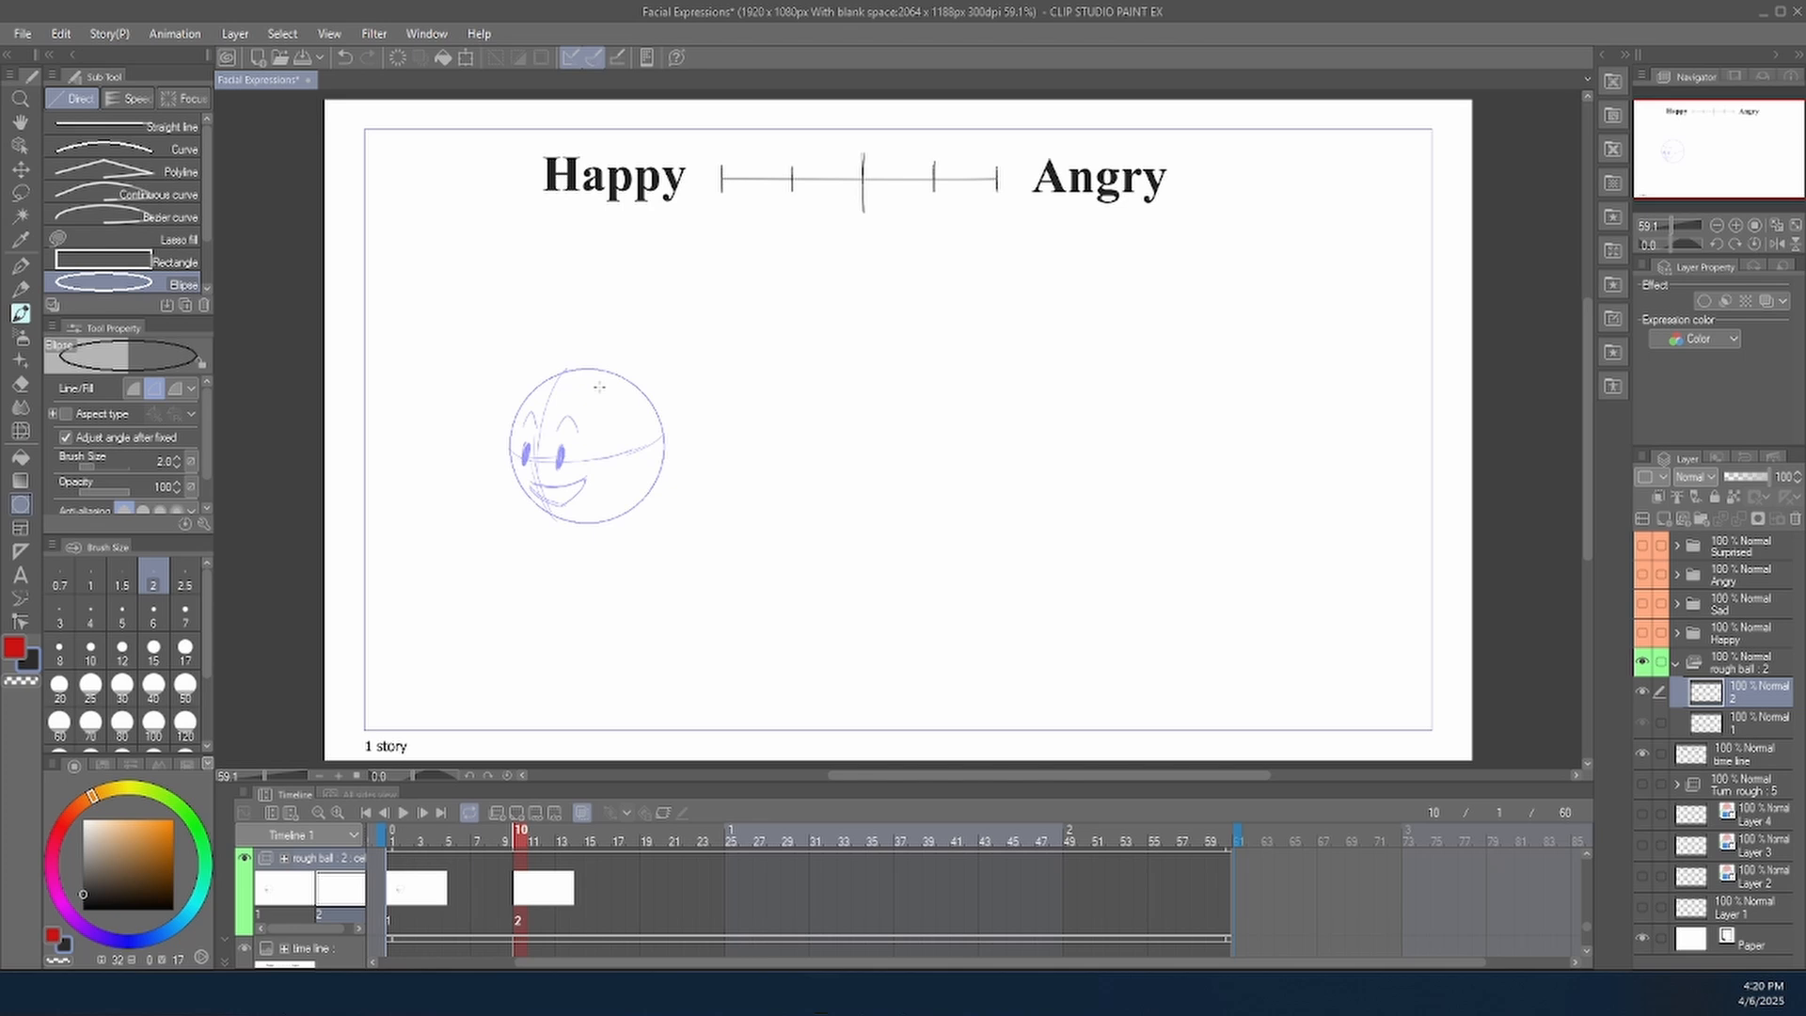
drag(508, 368, 665, 524)
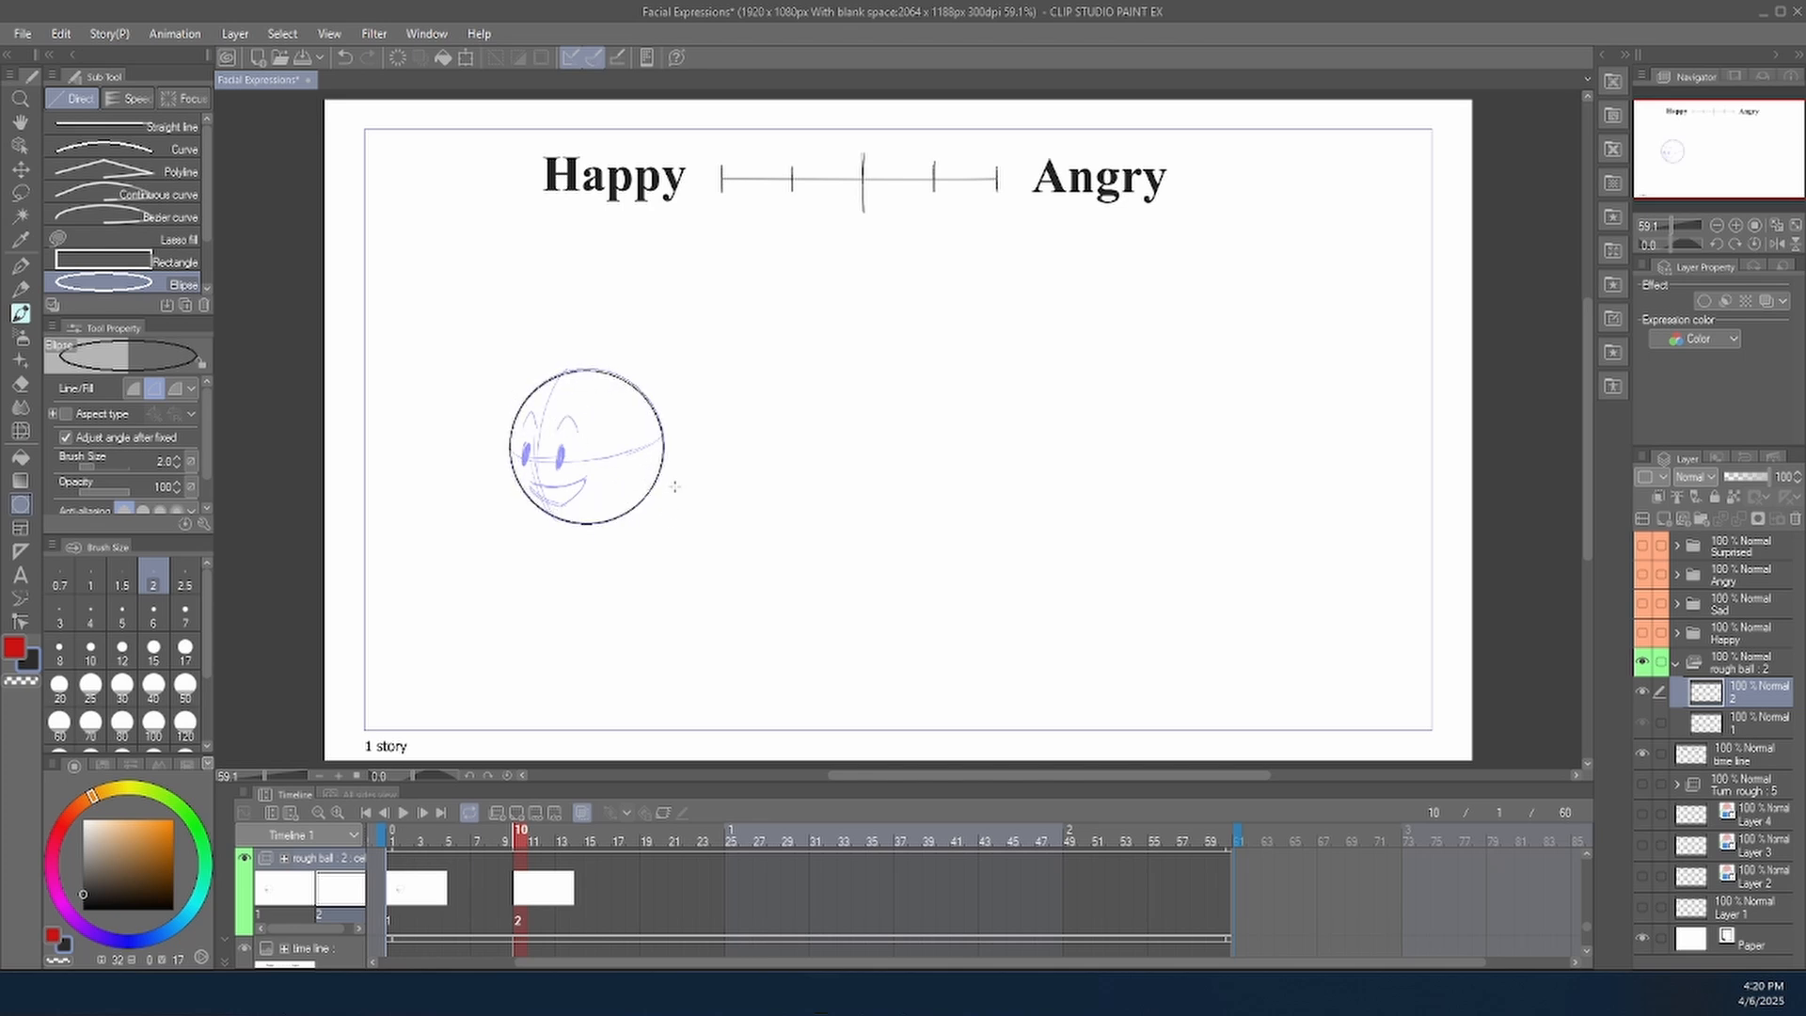
click(21, 170)
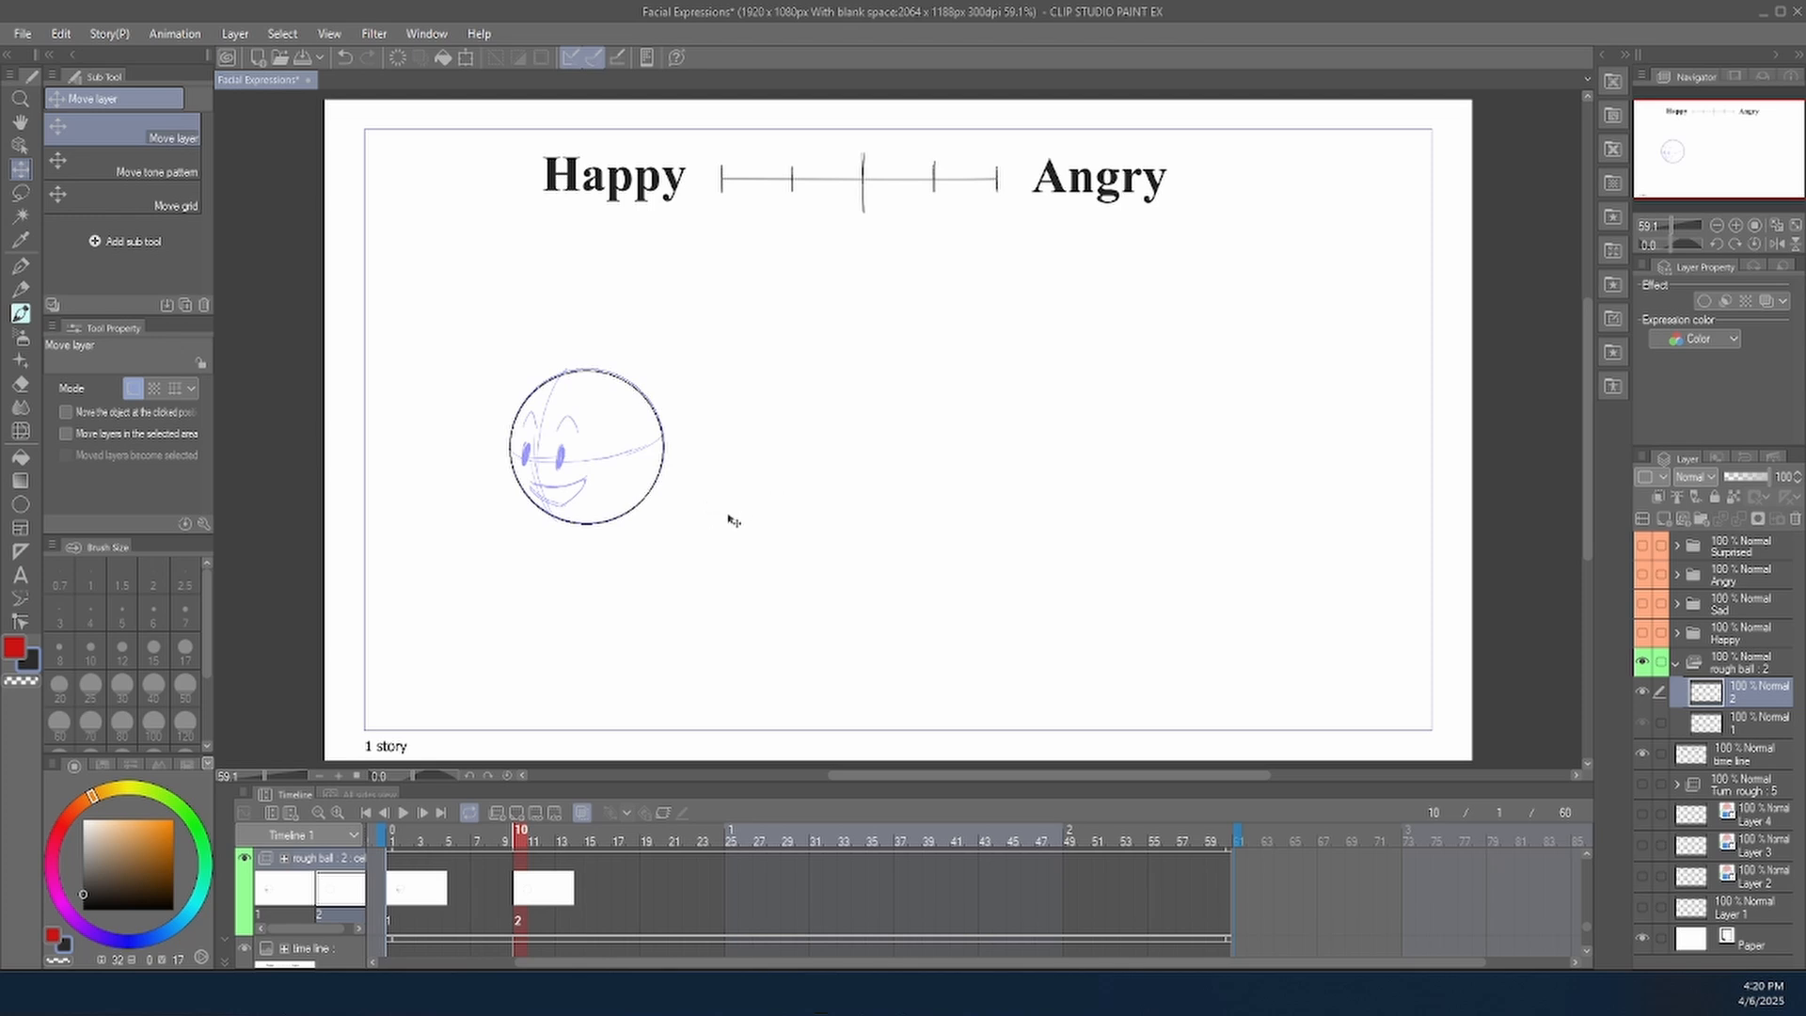
mouse_move(730, 516)
mouse_down()
mouse_move(1133, 524)
mouse_move(767, 538)
mouse_move(1088, 522)
mouse_move(1427, 536)
mouse_move(810, 527)
mouse_move(1407, 545)
mouse_move(1035, 536)
mouse_move(1122, 559)
mouse_up()
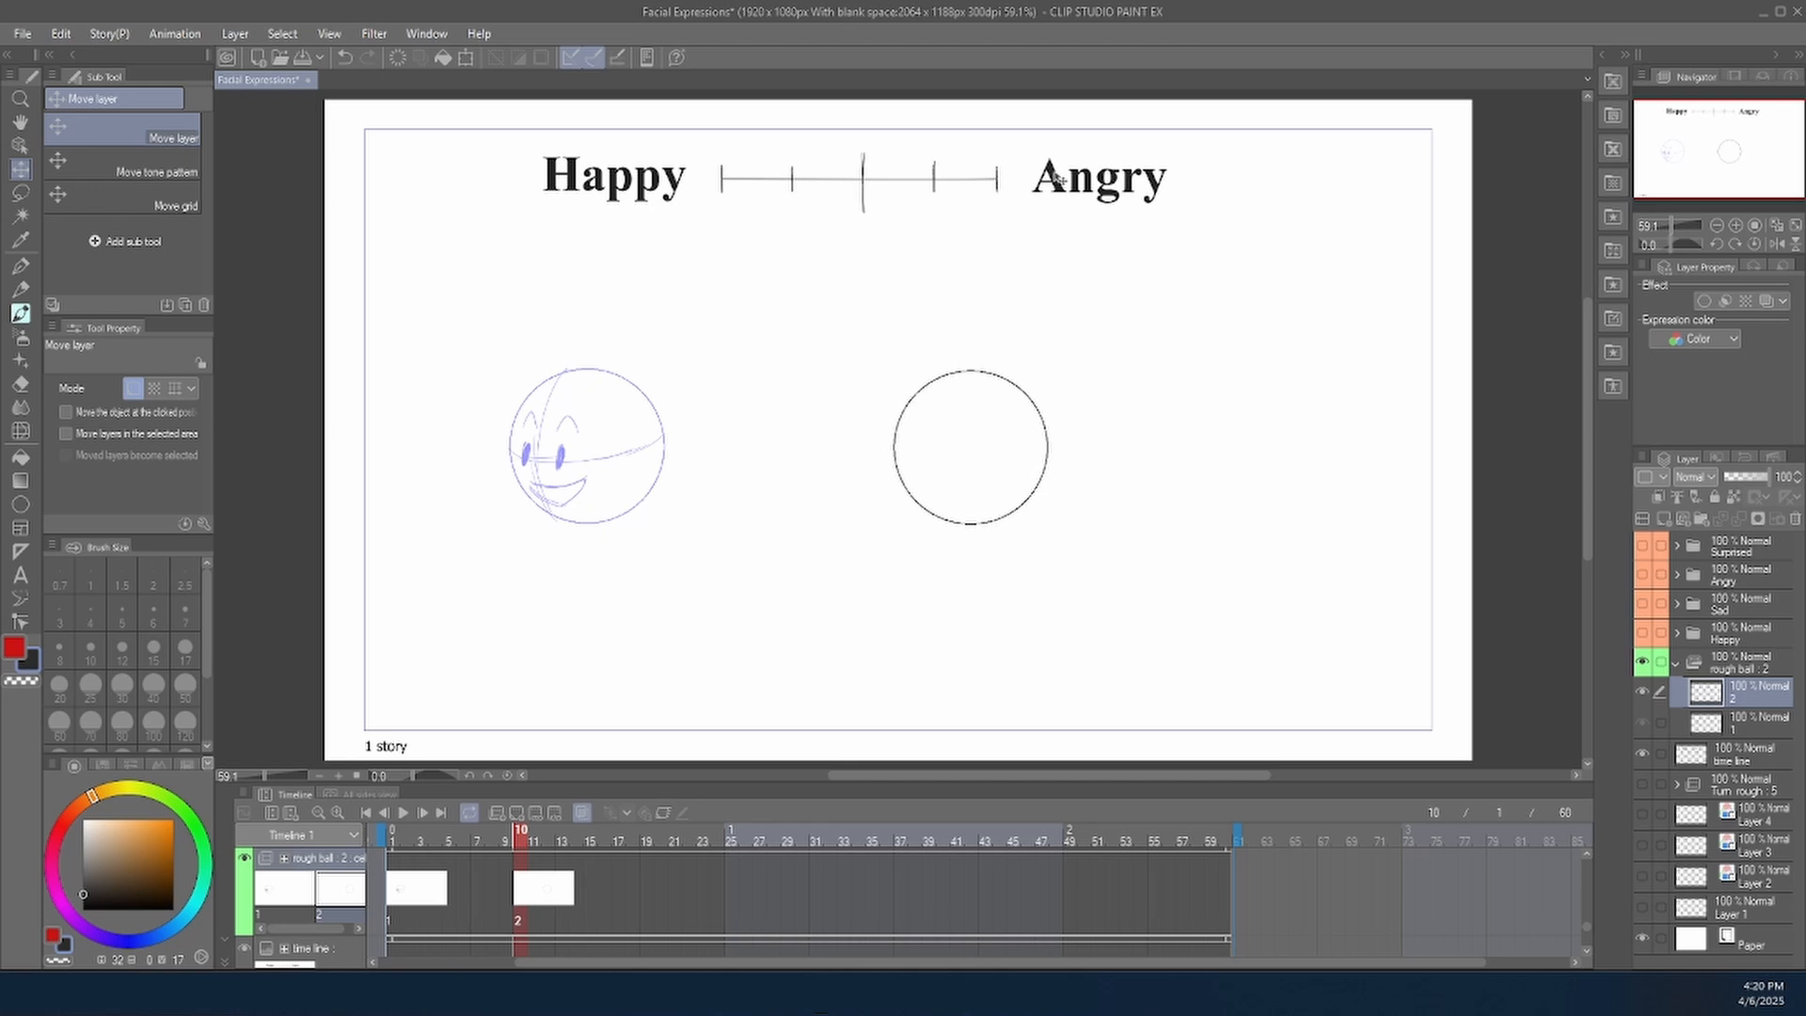
Sketch curved guidelines and an angry, frowning face turned toward the right edge of cel 2's circle with the pencil.
click(20, 292)
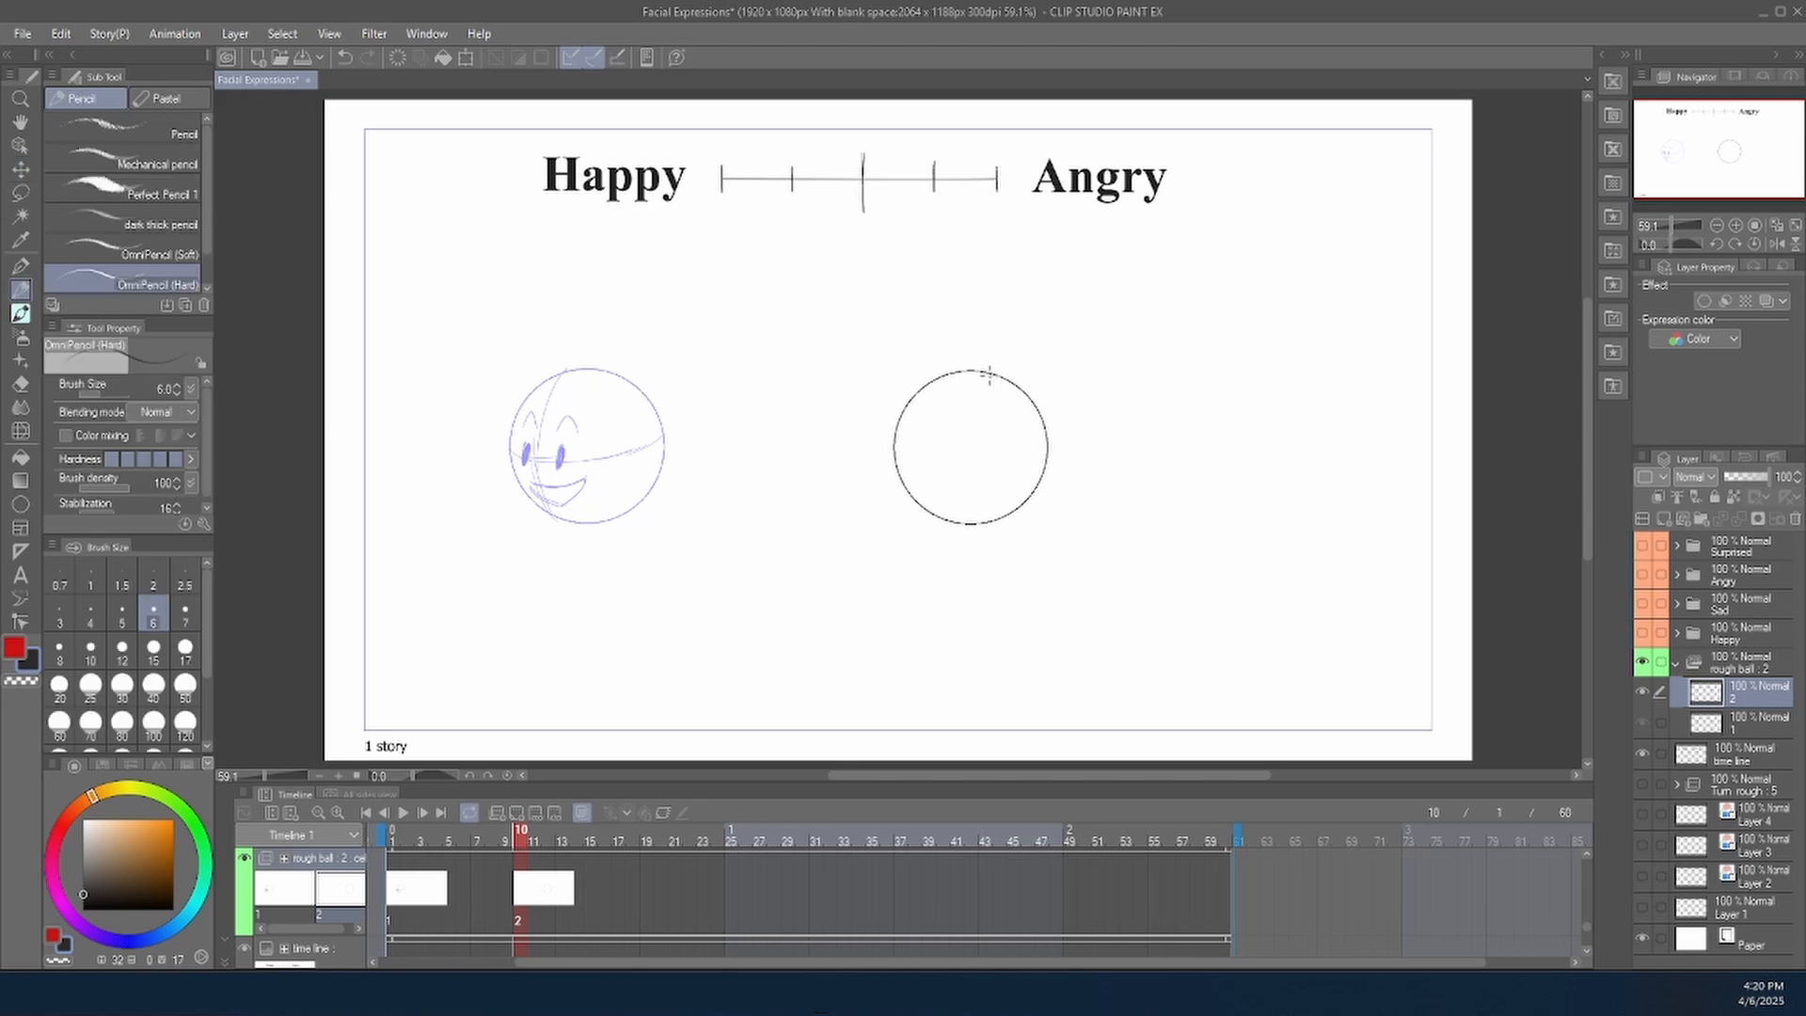
mouse_move(1000, 379)
mouse_down()
mouse_move(1022, 482)
mouse_move(998, 513)
mouse_up()
mouse_move(1046, 450)
mouse_down()
mouse_move(893, 450)
mouse_move(950, 465)
mouse_up()
mouse_move(997, 466)
mouse_down()
mouse_move(1044, 450)
mouse_move(999, 467)
mouse_move(1033, 468)
mouse_move(1035, 444)
mouse_move(1006, 459)
mouse_move(988, 430)
mouse_move(1043, 430)
mouse_move(1028, 448)
mouse_up()
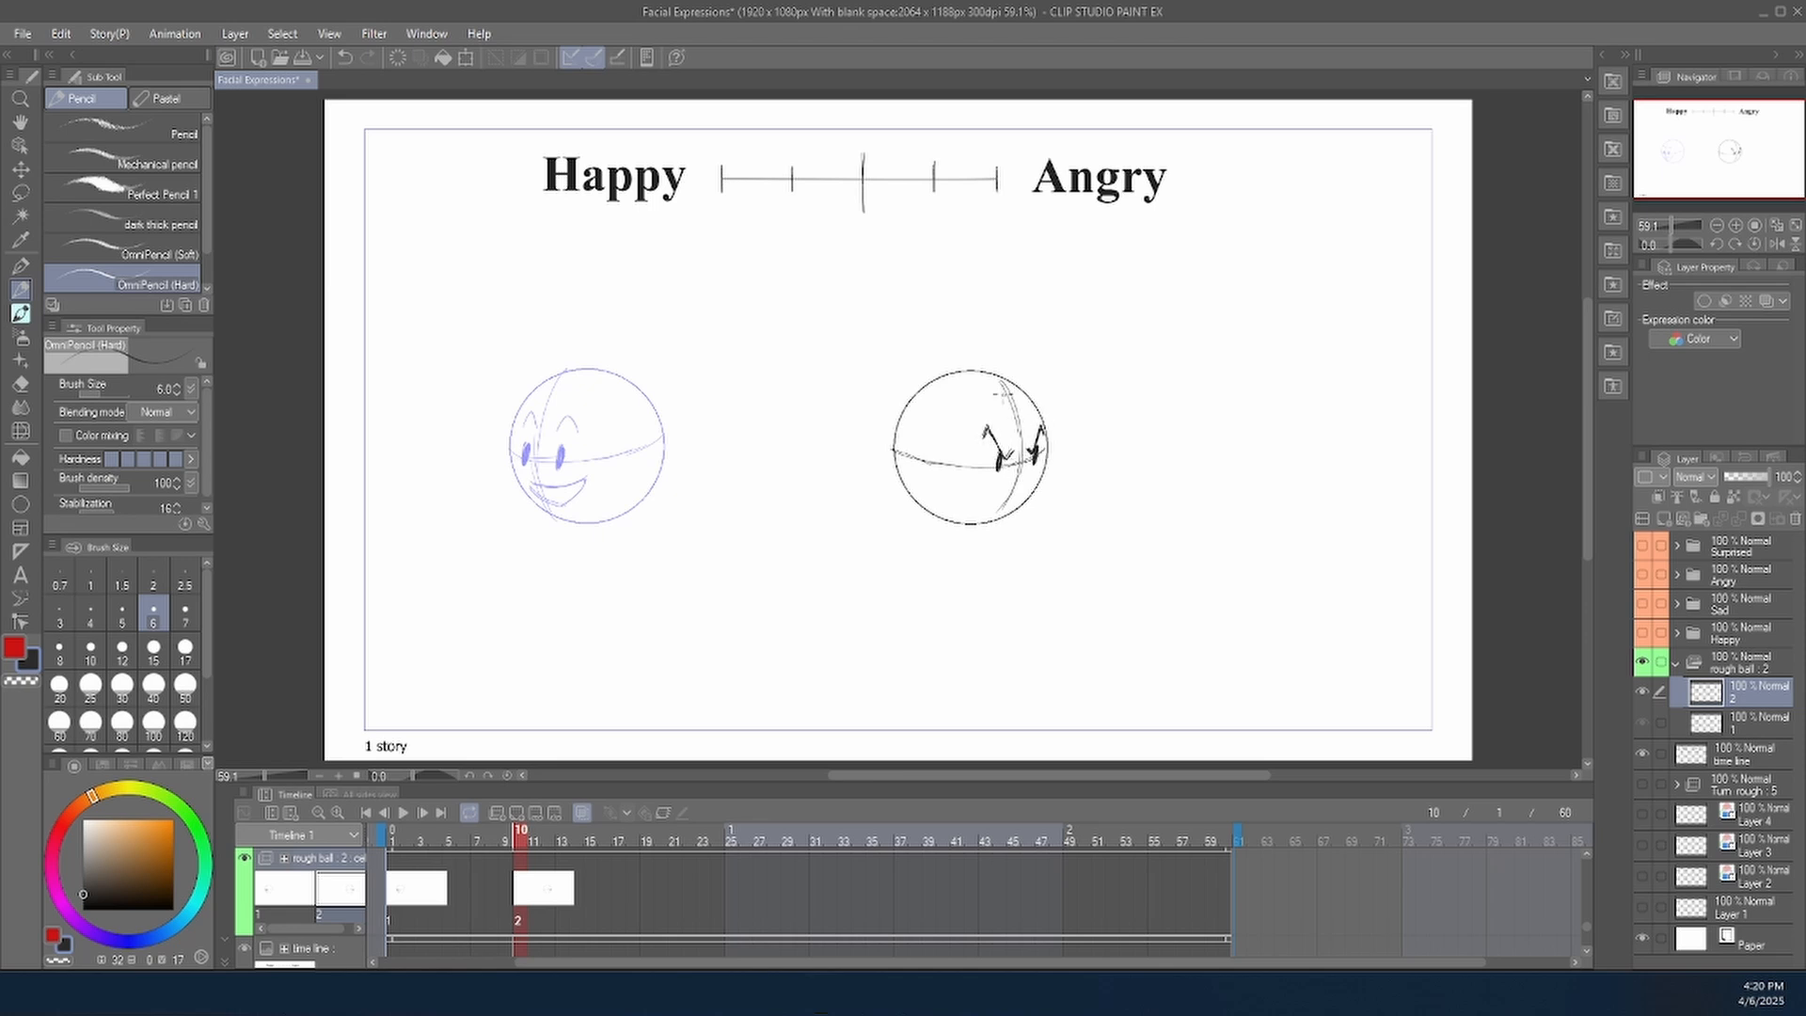
mouse_move(1020, 482)
mouse_down()
mouse_move(978, 502)
mouse_move(1027, 483)
mouse_up()
Insert a new in-between cel at frame 5 and have the angry cel start at frame 9.
click(396, 896)
drag(410, 895, 456, 888)
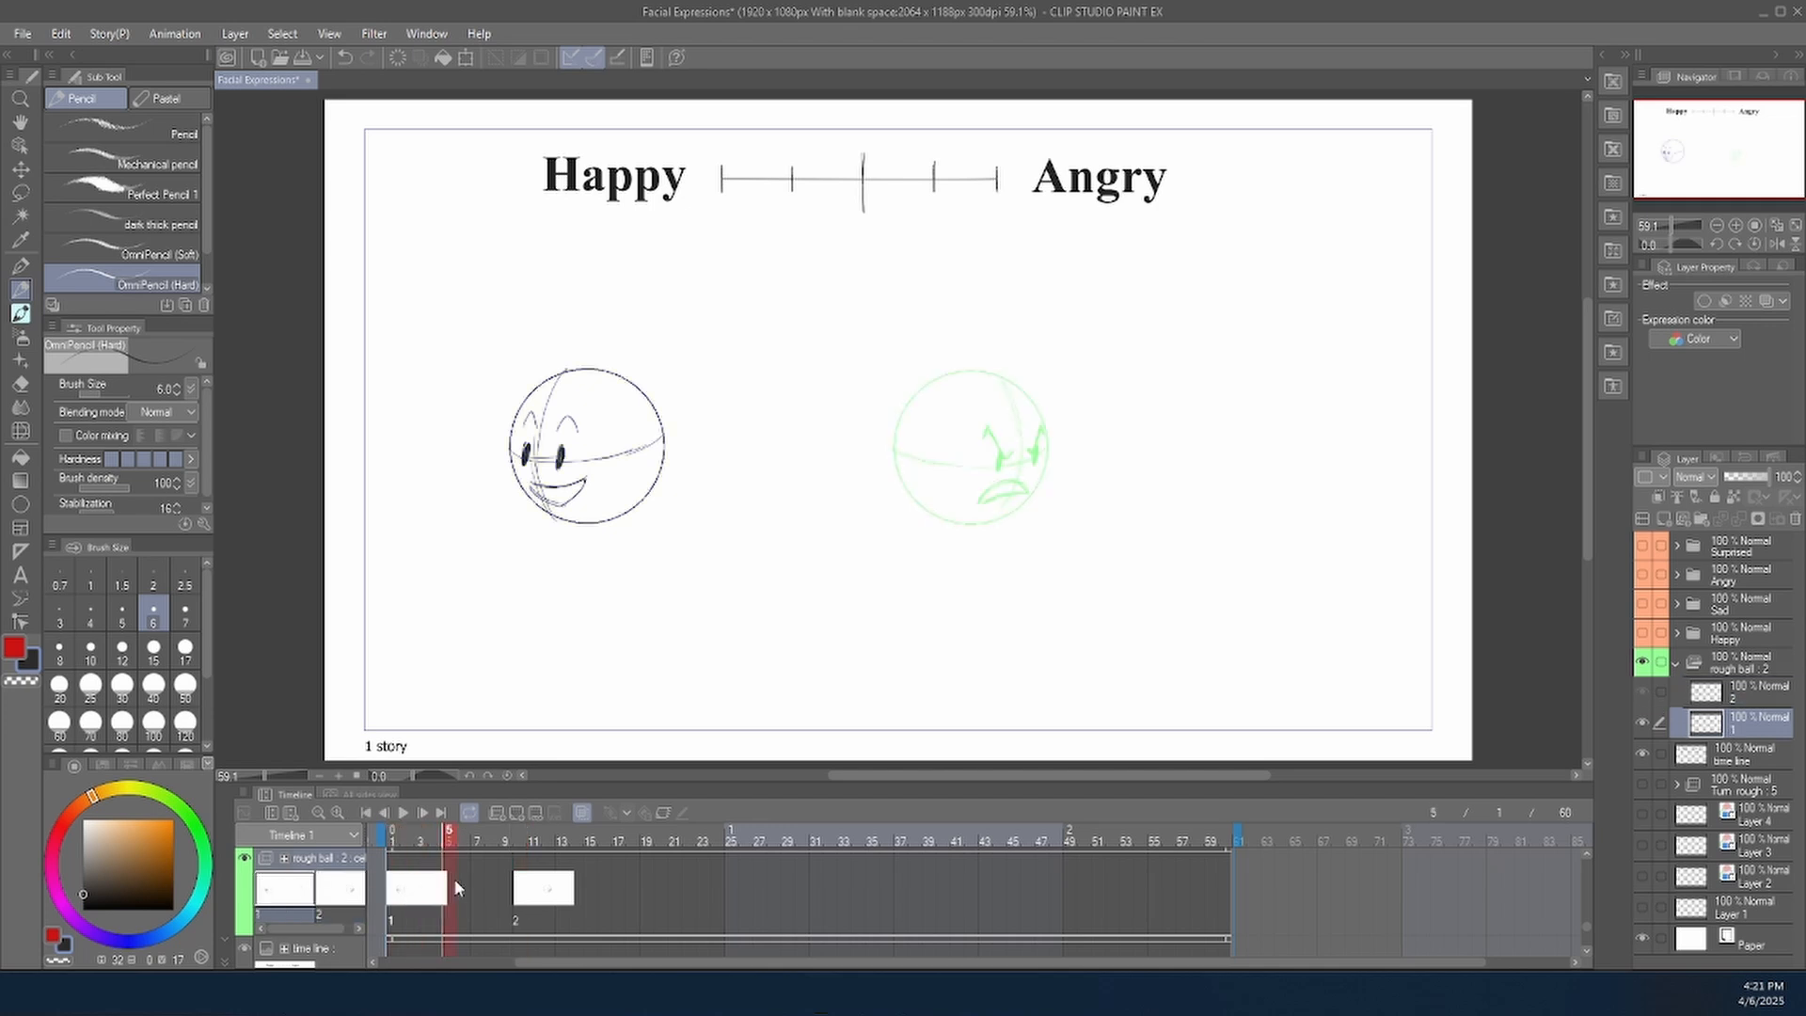
click(517, 811)
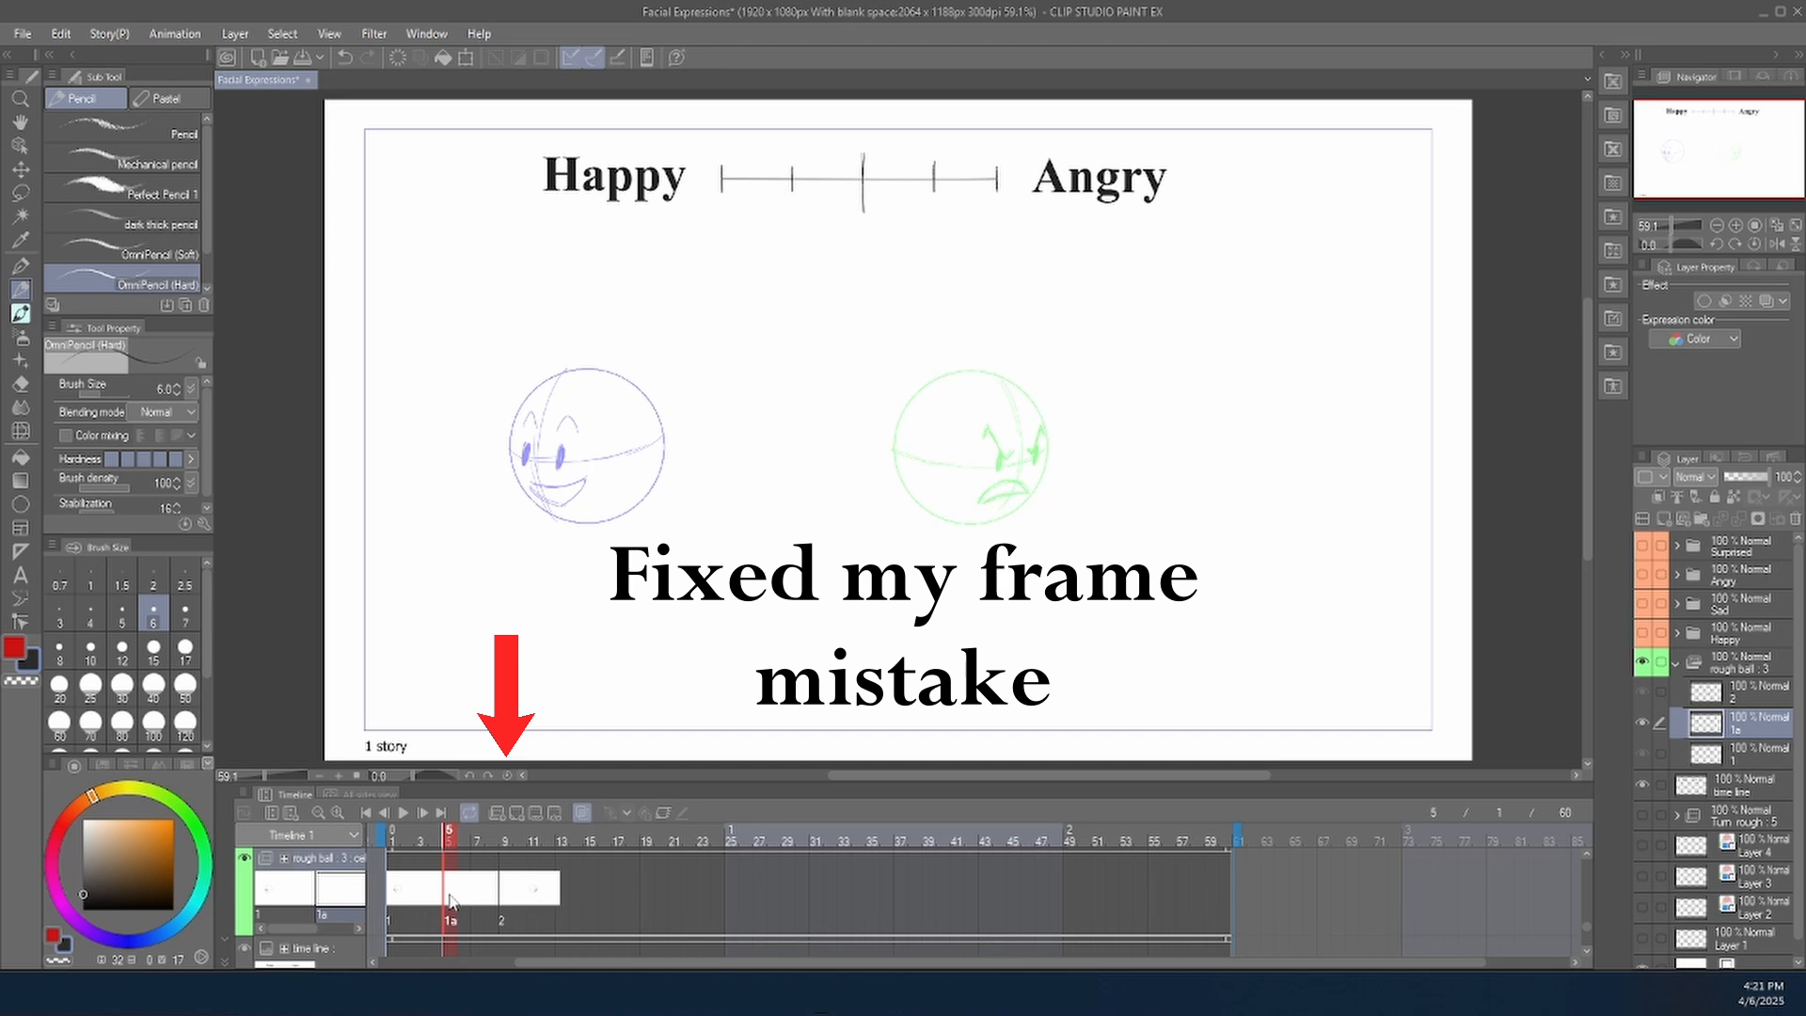
Rename the in-between cel 1a as 3 and the angry cel 2 as 5.
double_click(1750, 730)
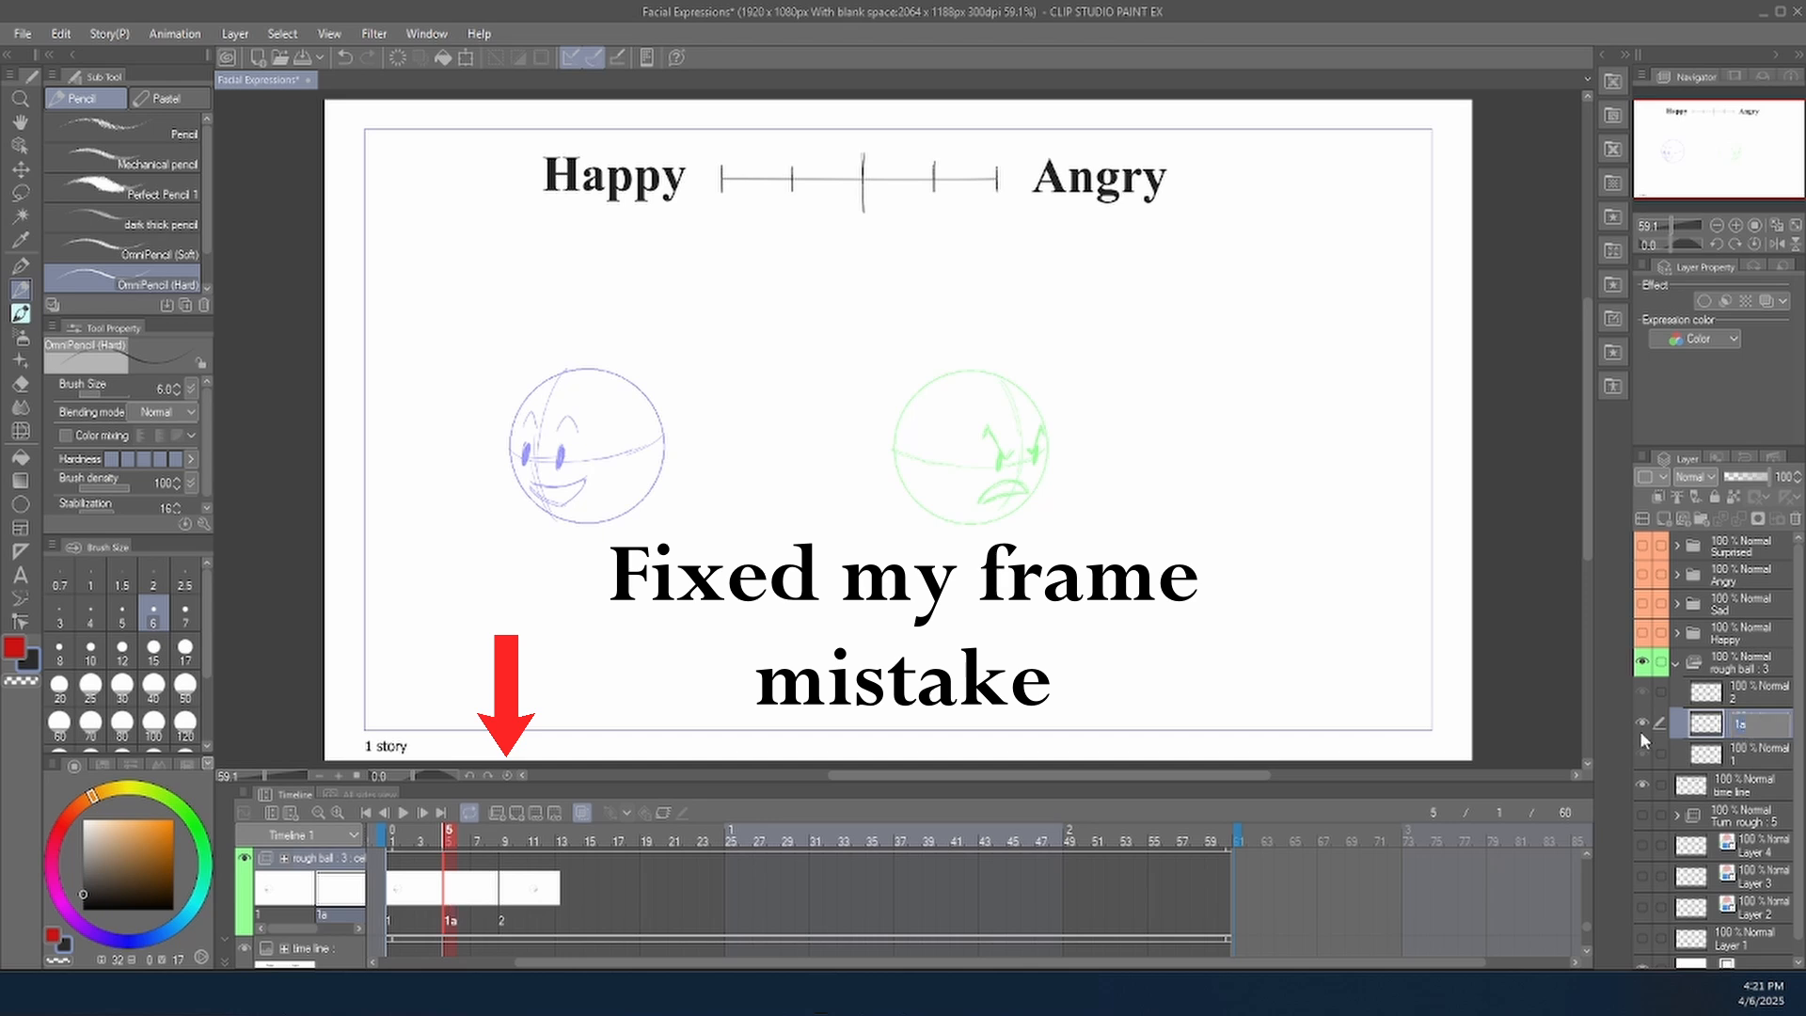
text(3)
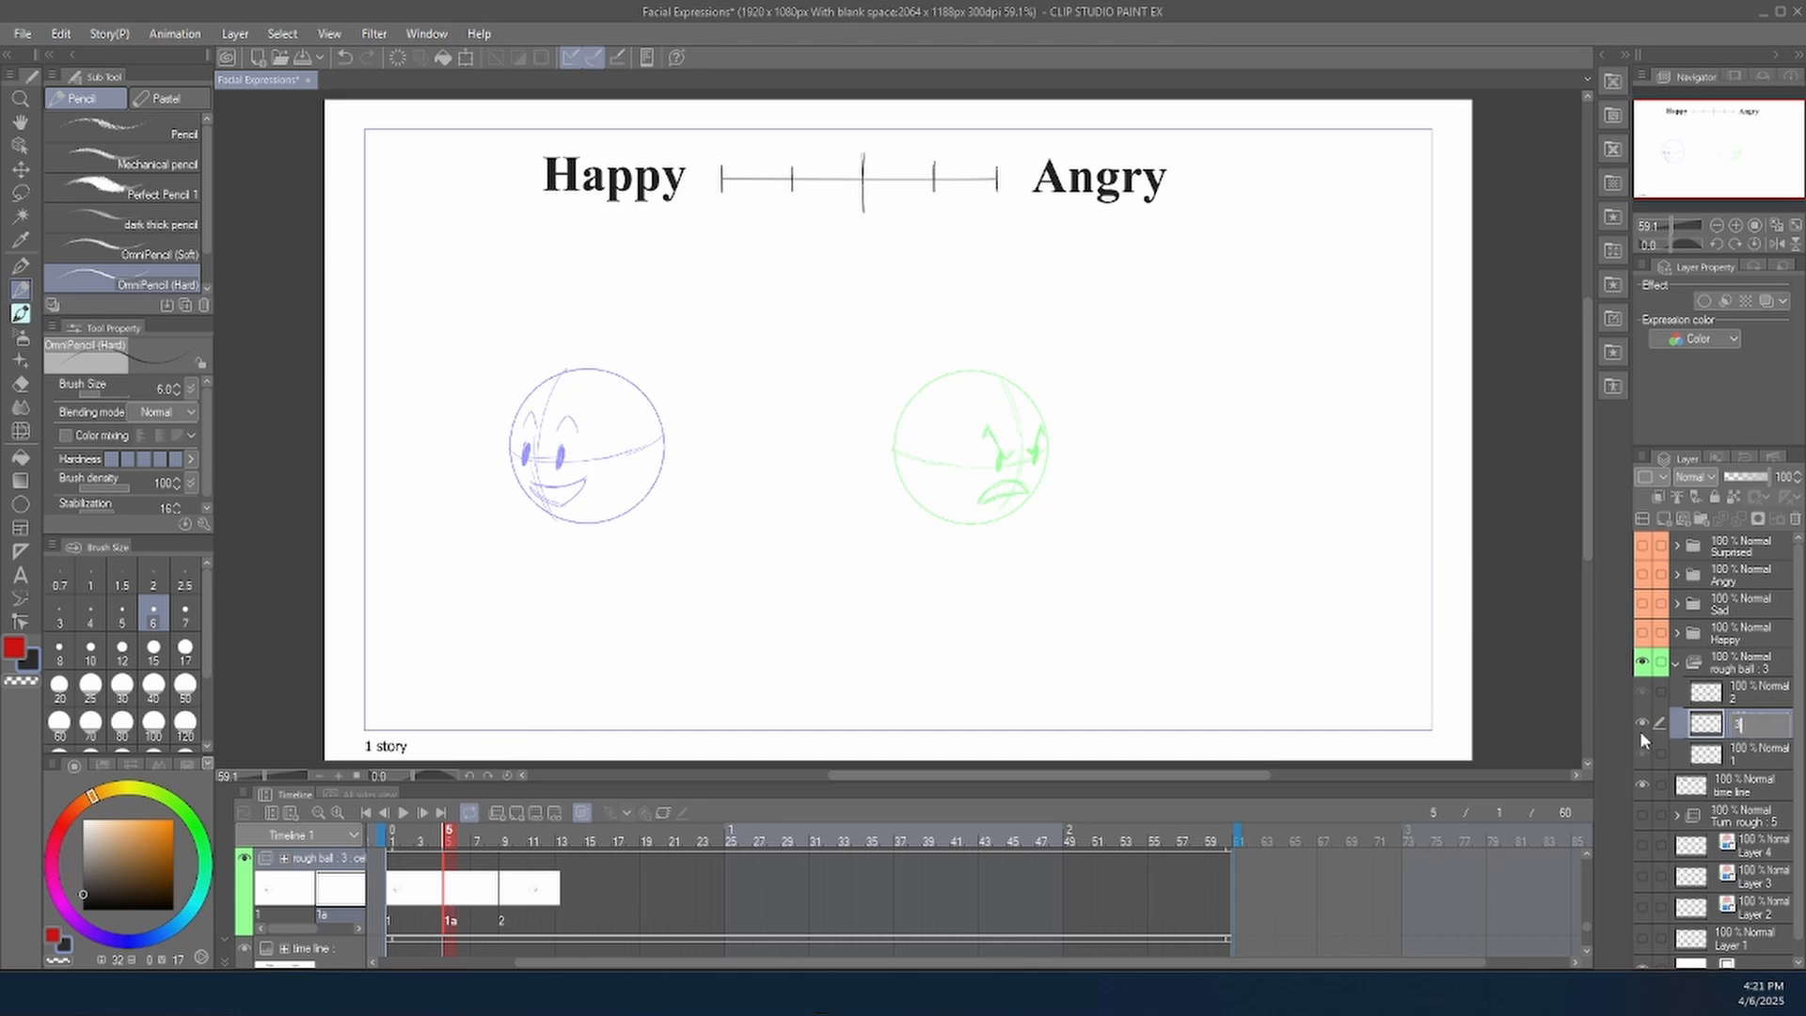
key(Return)
click(1751, 698)
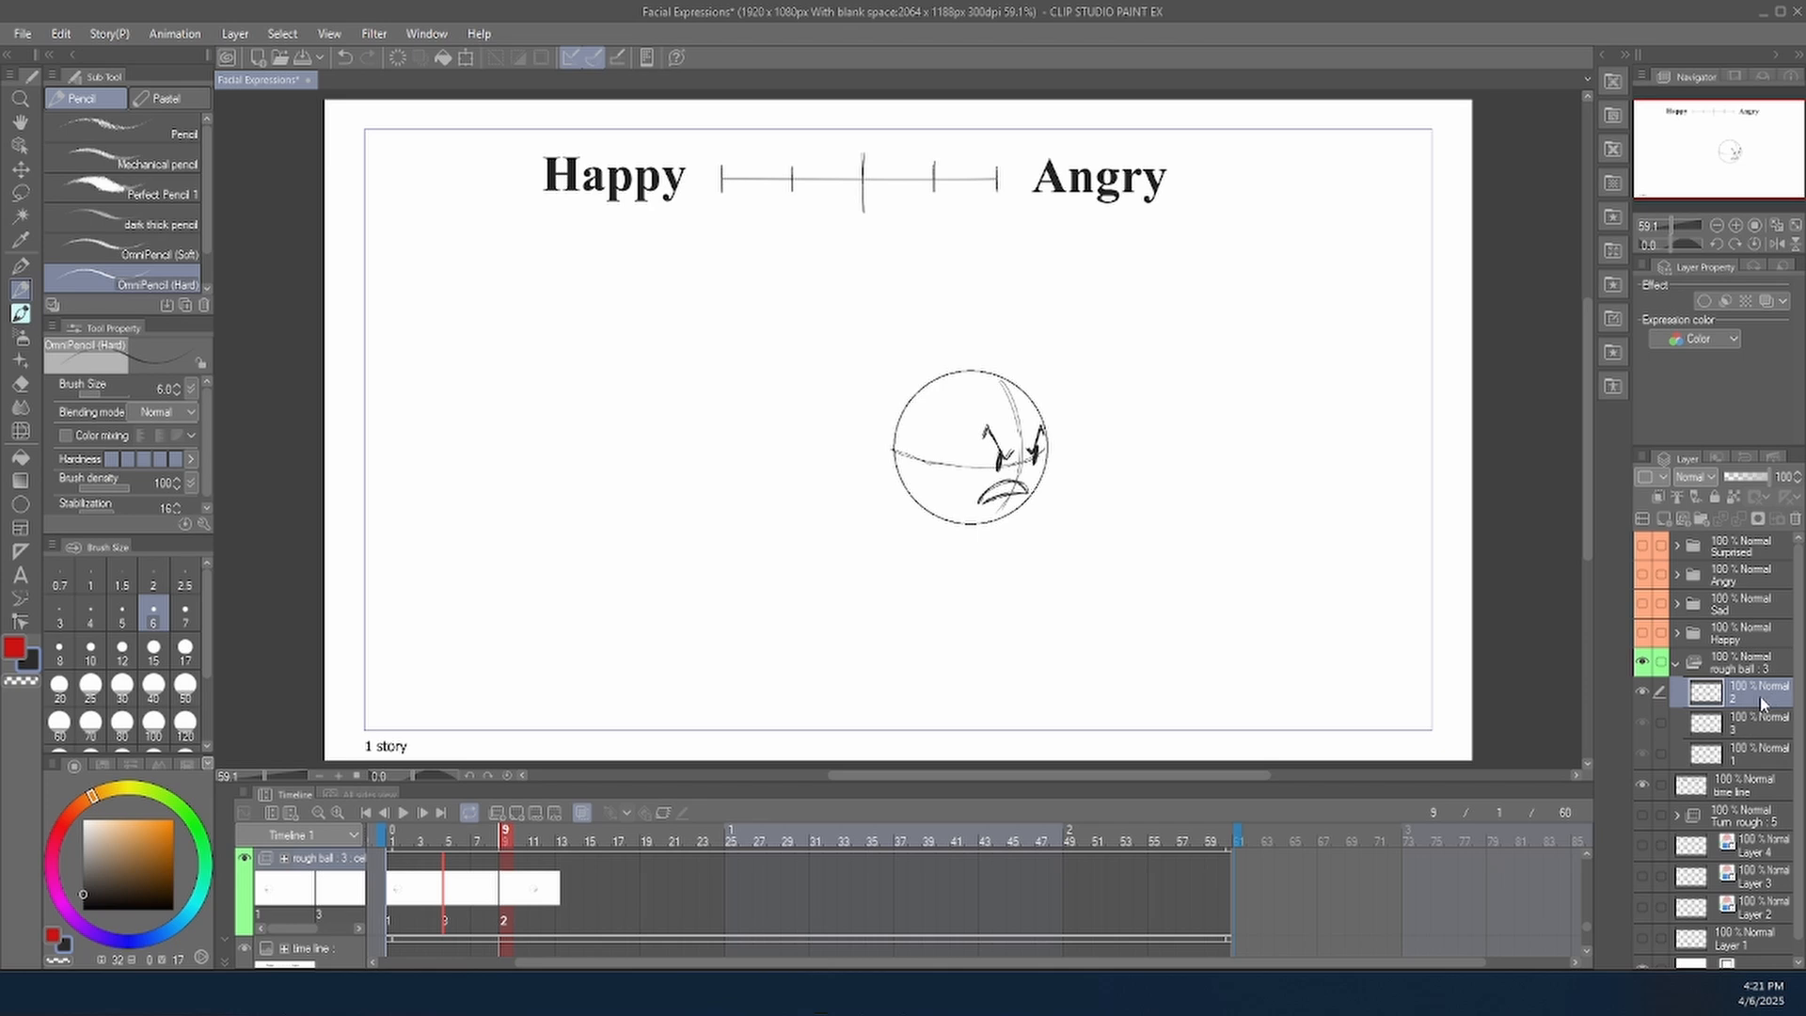
double_click(1751, 698)
key(Return)
Draw a circle on cel 3 midway between the happy and angry balls and move it slightly lower than both.
click(1740, 724)
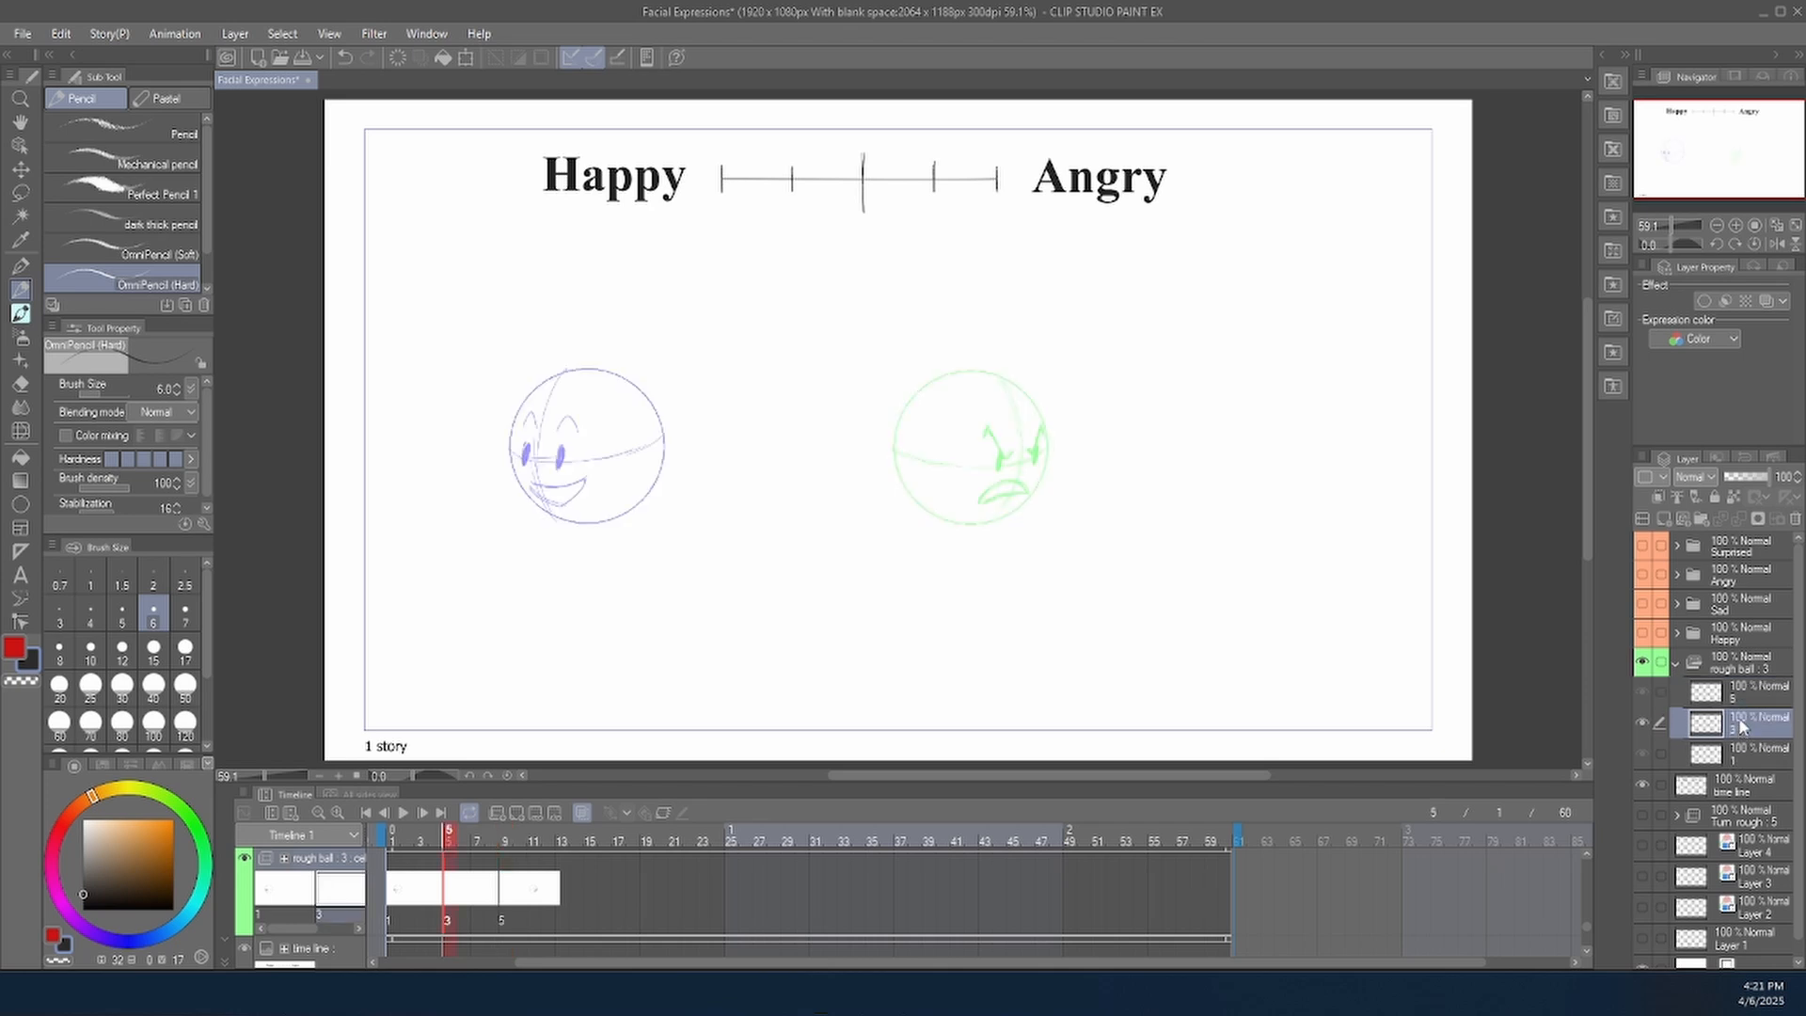
click(24, 506)
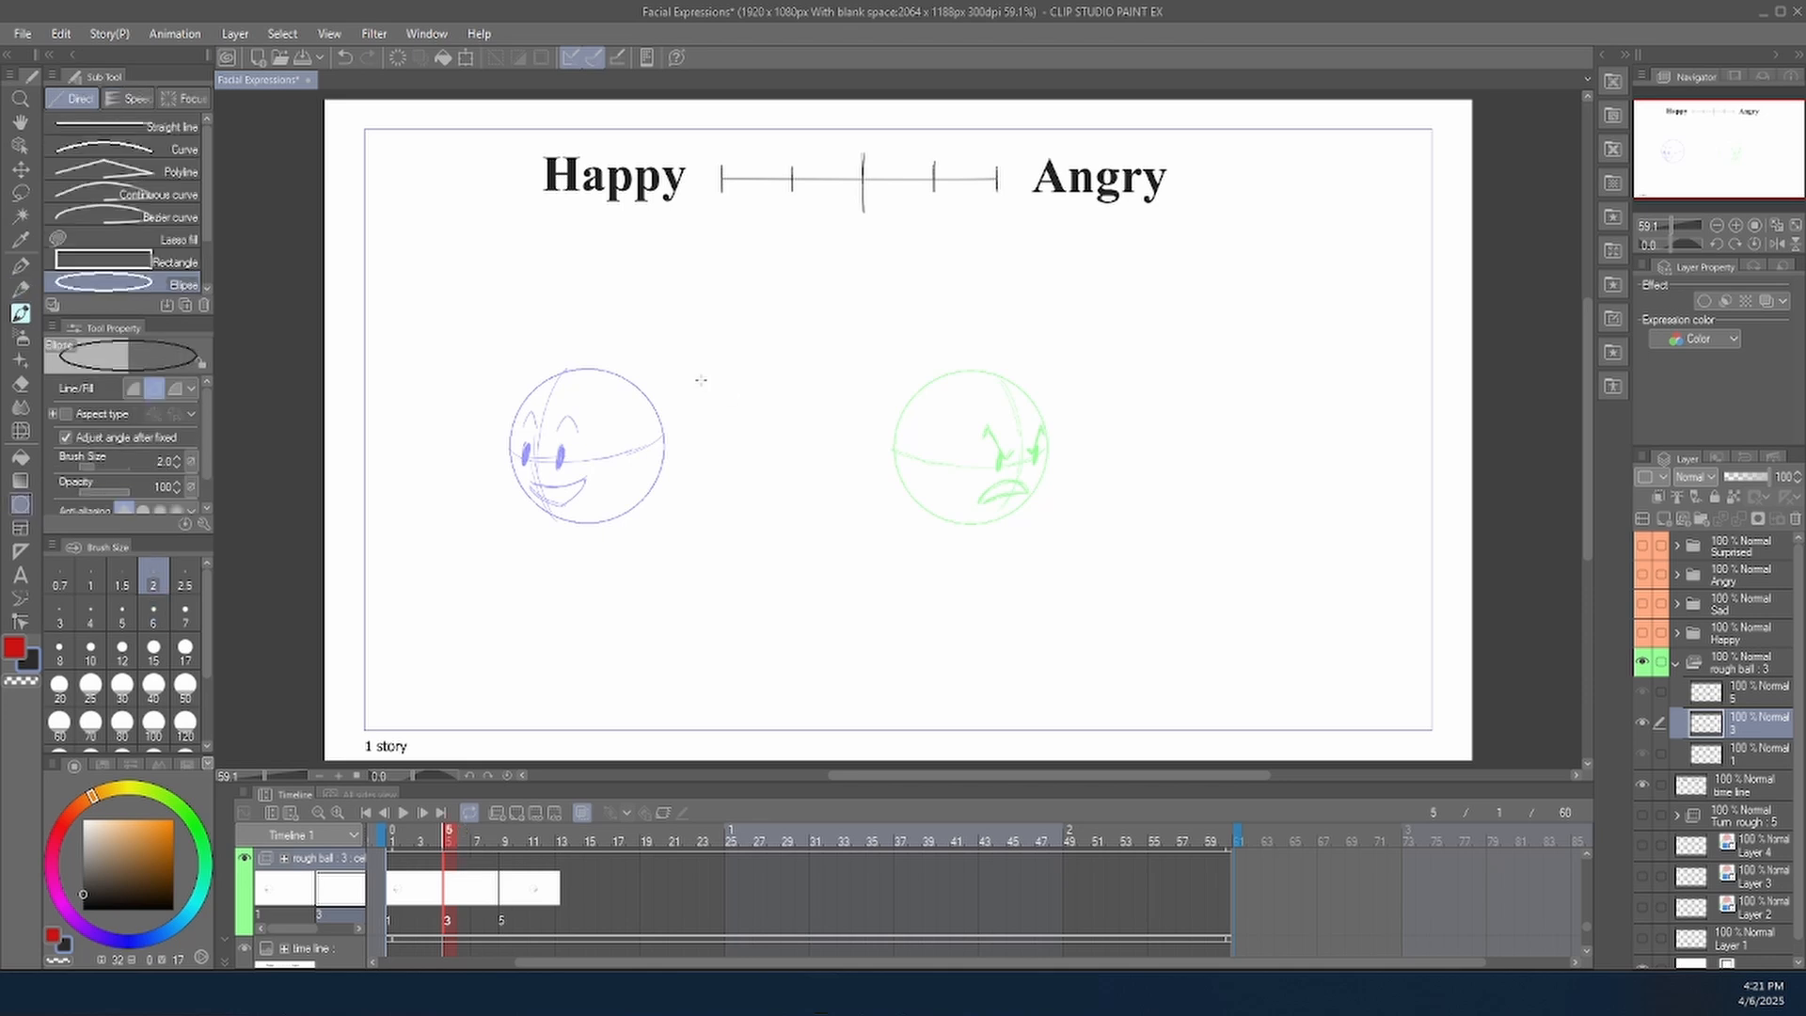
drag(700, 380, 862, 526)
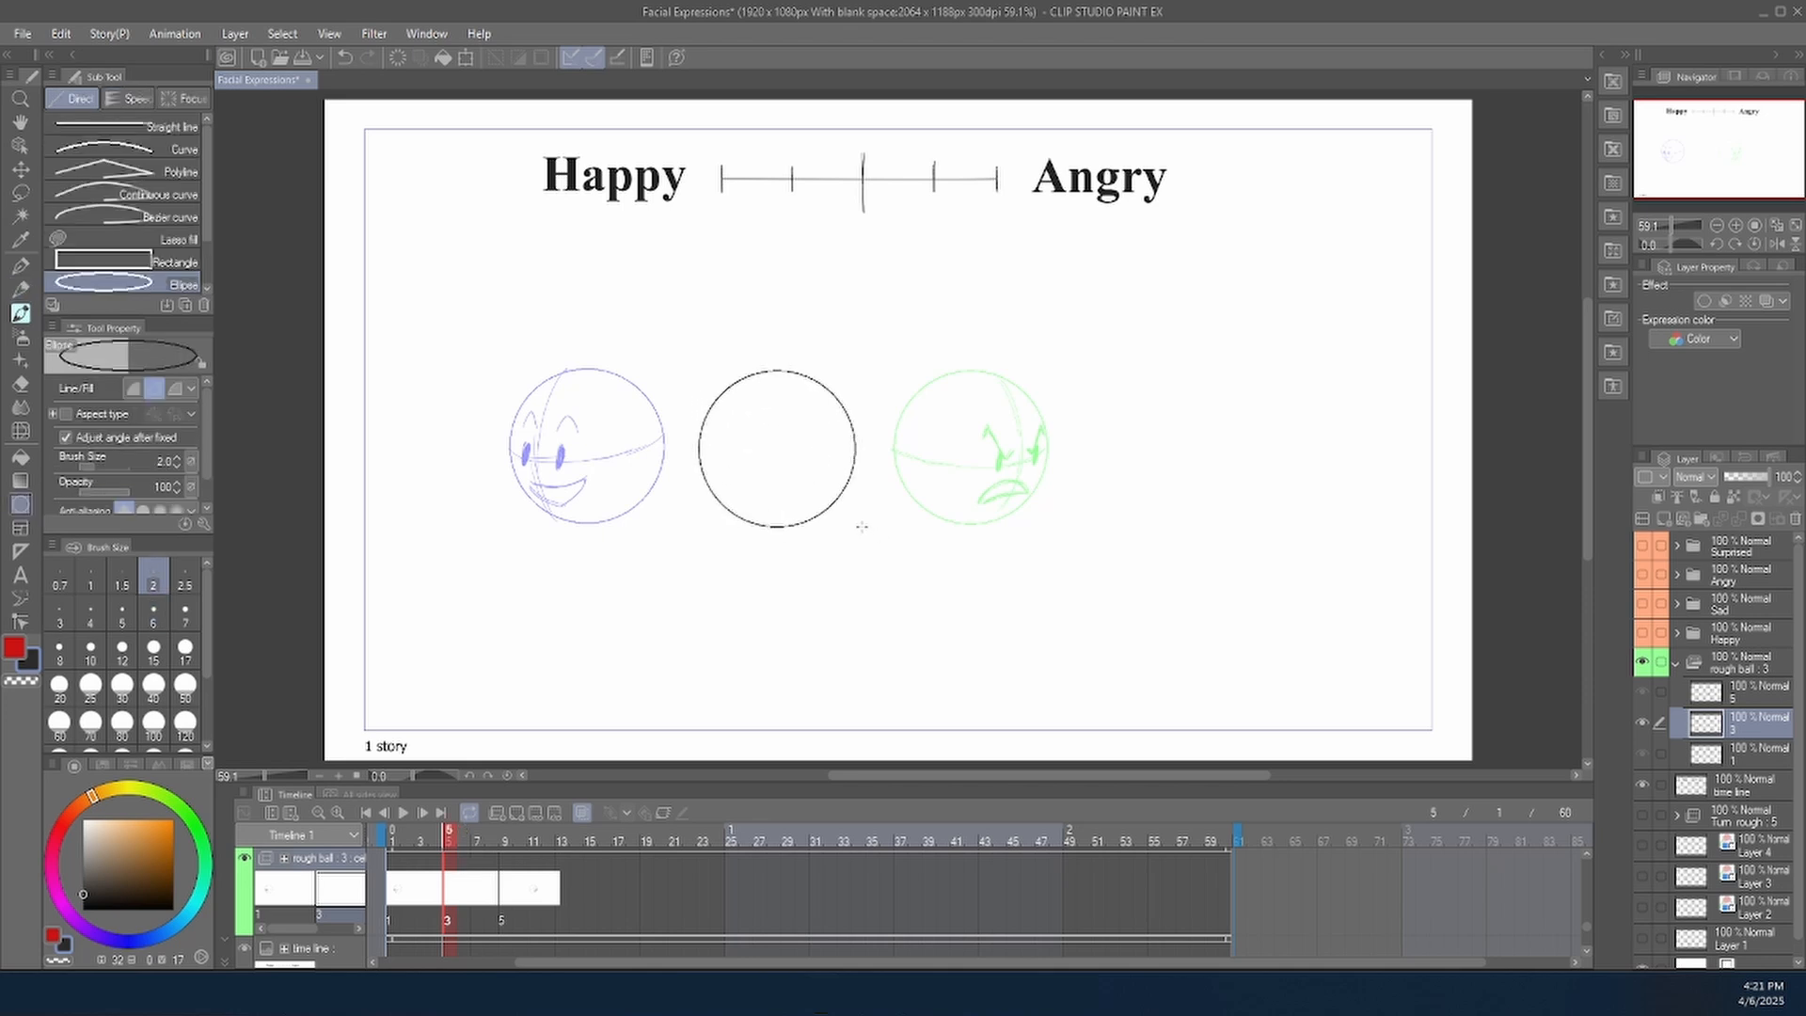
key(k)
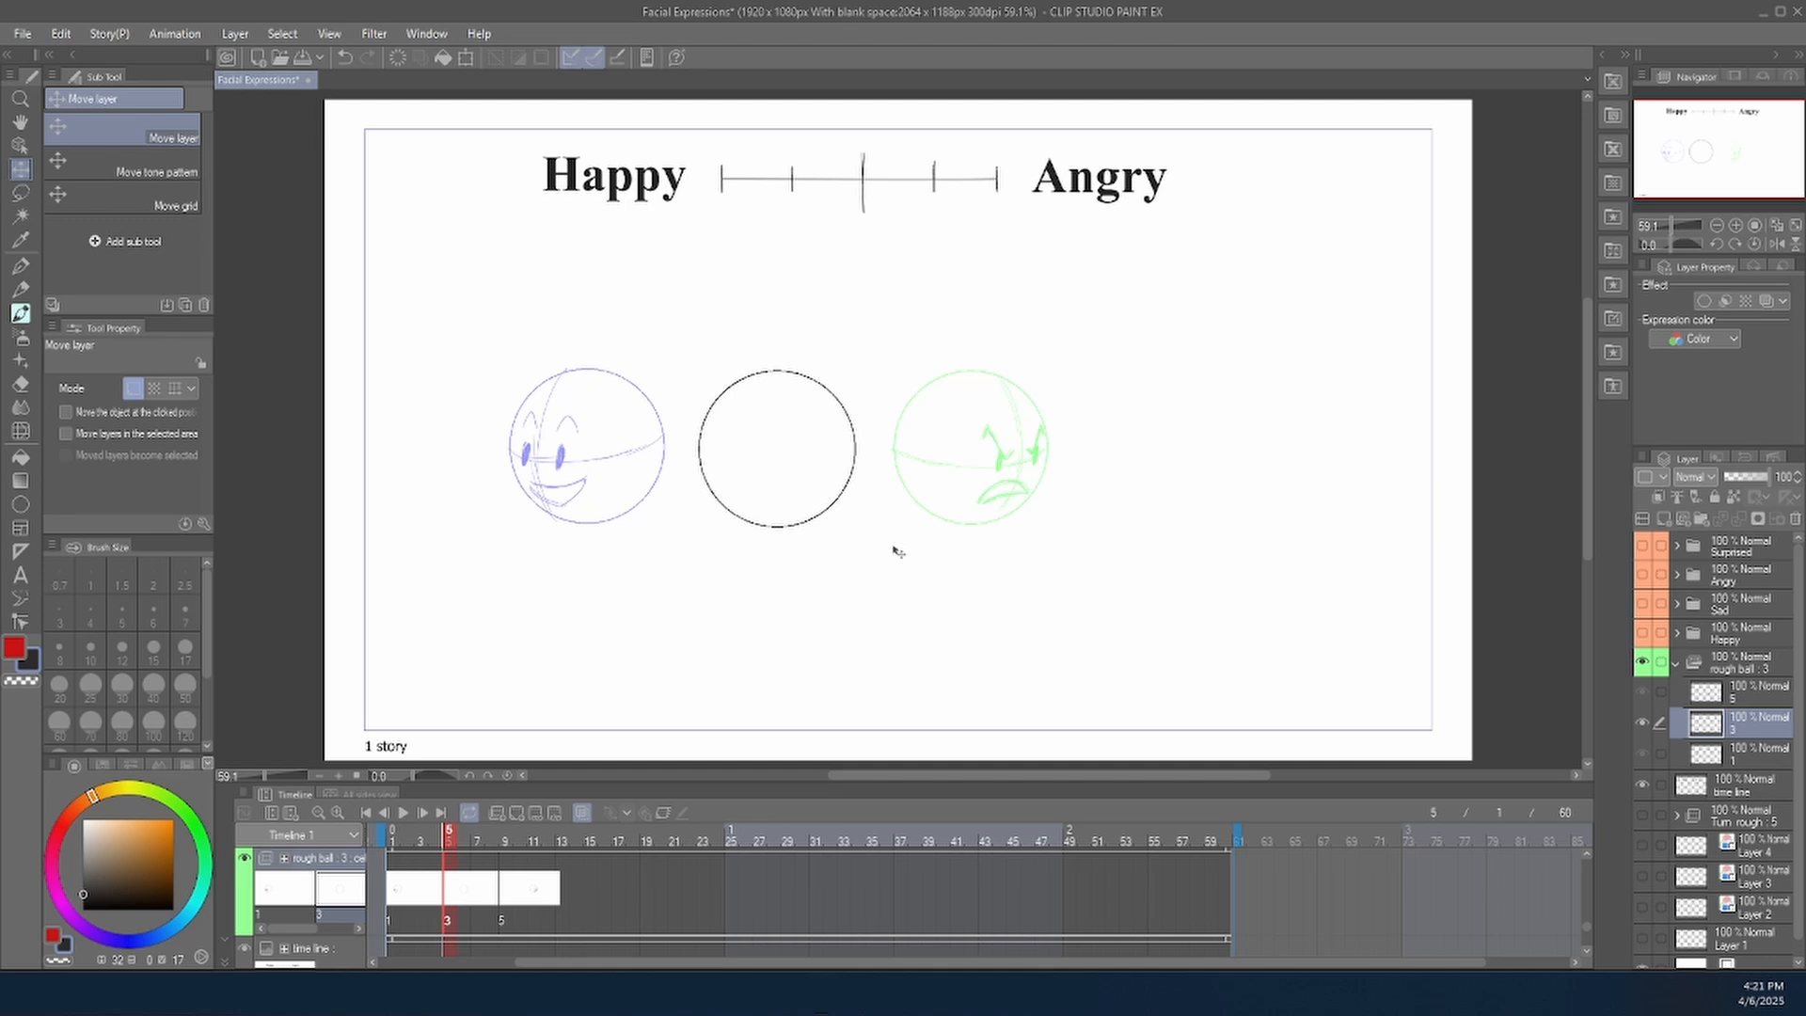
drag(862, 526, 862, 581)
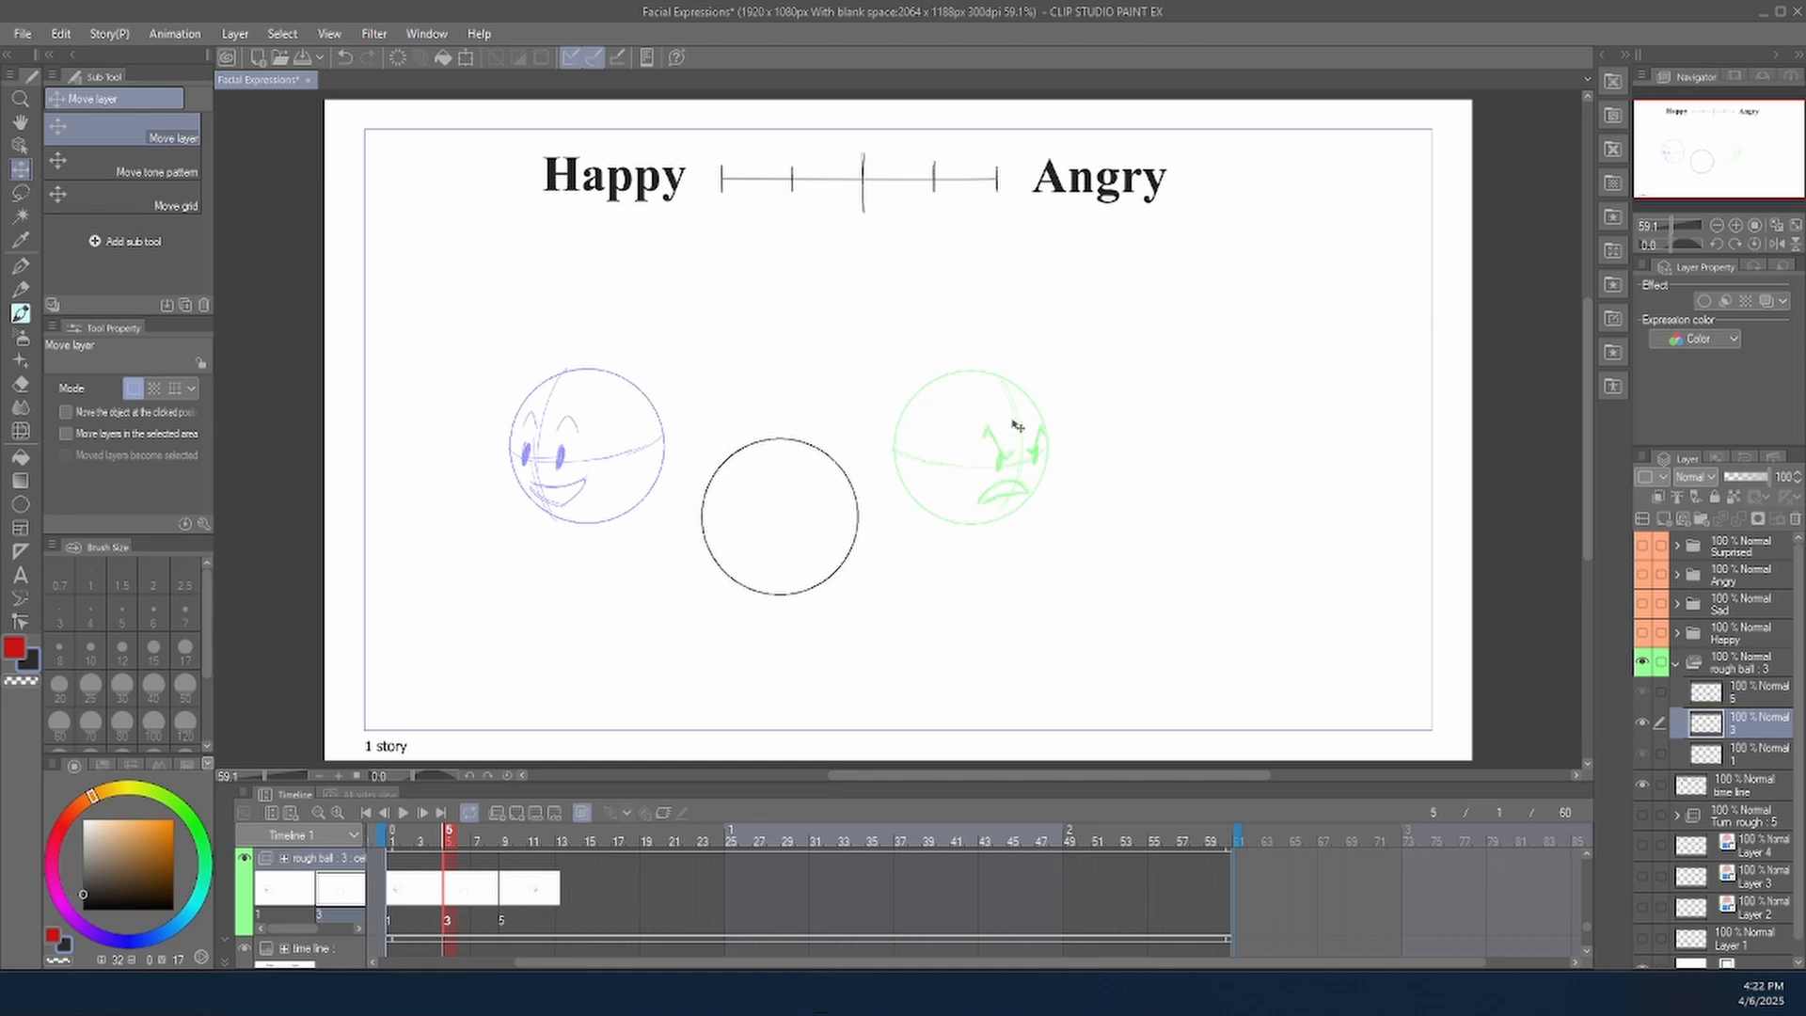
drag(865, 549, 860, 551)
Sketch a center line, a downward-bowed eye line, narrowed eyes and a small flat mouth on cel 3's ball, redrawing the mouth.
click(18, 289)
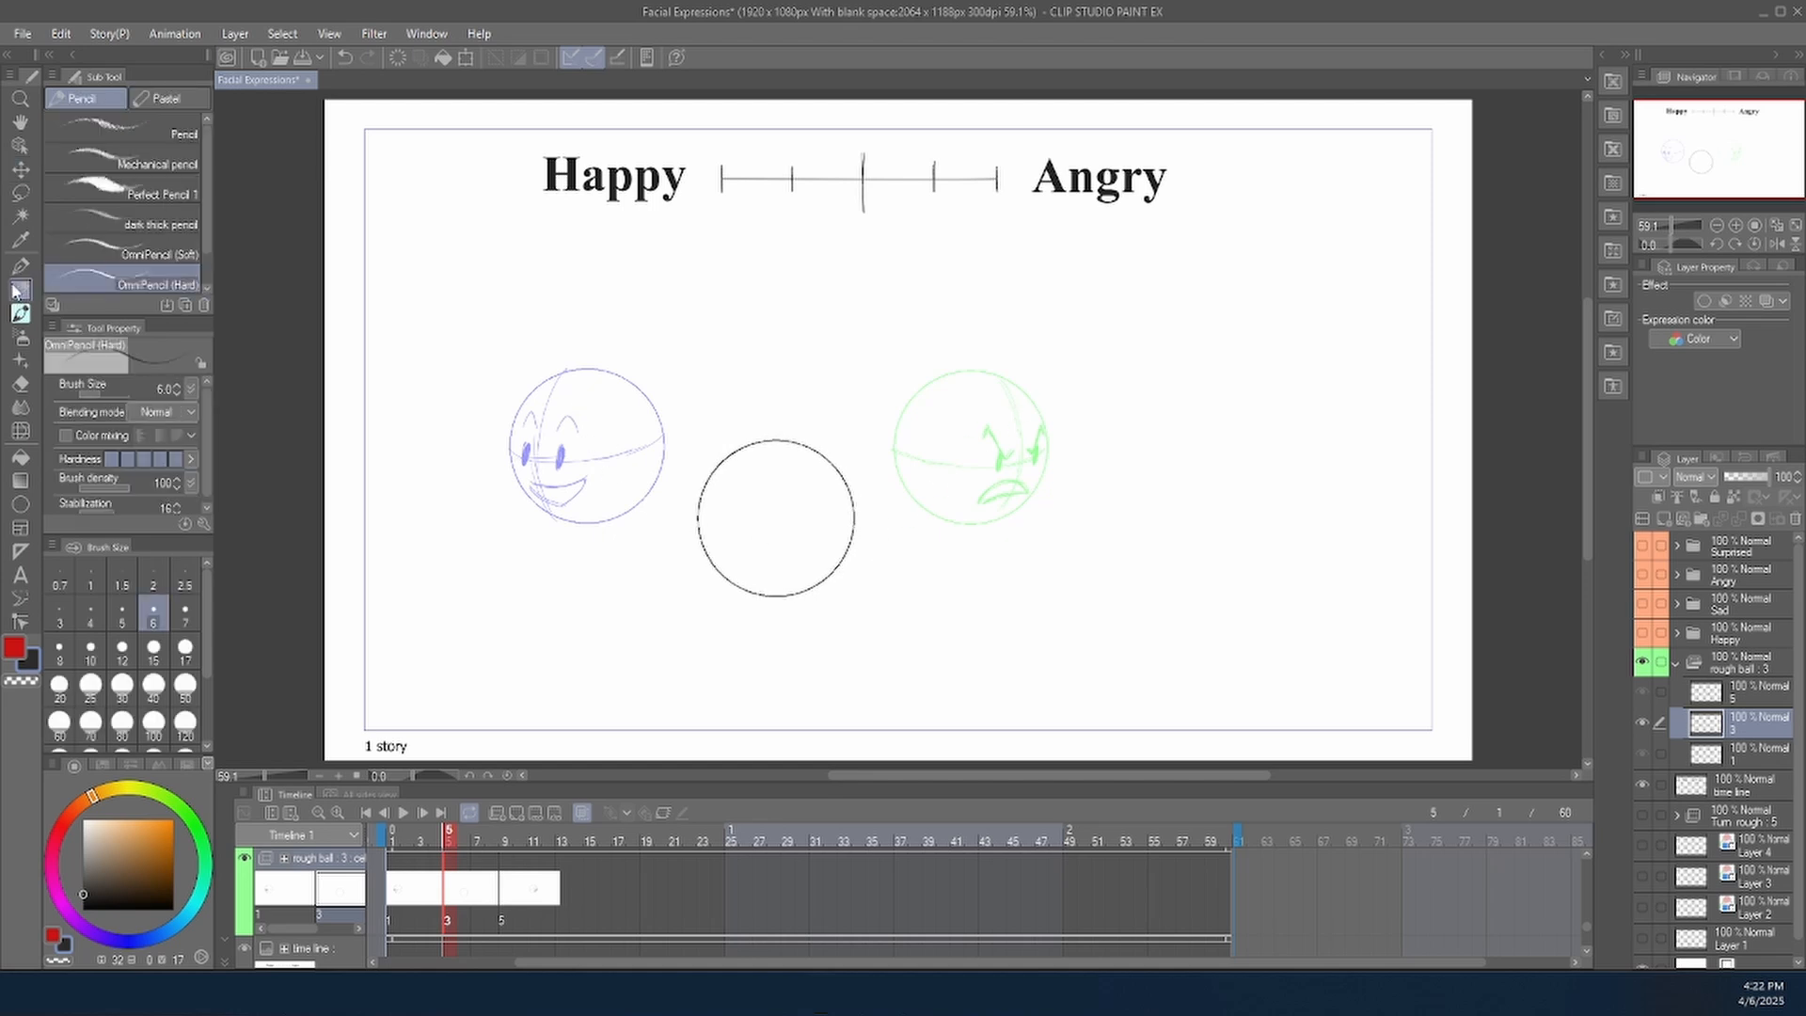
drag(775, 442, 770, 595)
mouse_move(852, 519)
mouse_down()
mouse_move(811, 558)
mouse_move(745, 562)
mouse_move(696, 532)
mouse_move(739, 556)
mouse_move(842, 544)
mouse_move(755, 557)
mouse_move(773, 539)
mouse_move(750, 568)
mouse_move(799, 567)
mouse_move(757, 582)
mouse_move(796, 584)
mouse_move(751, 591)
mouse_up()
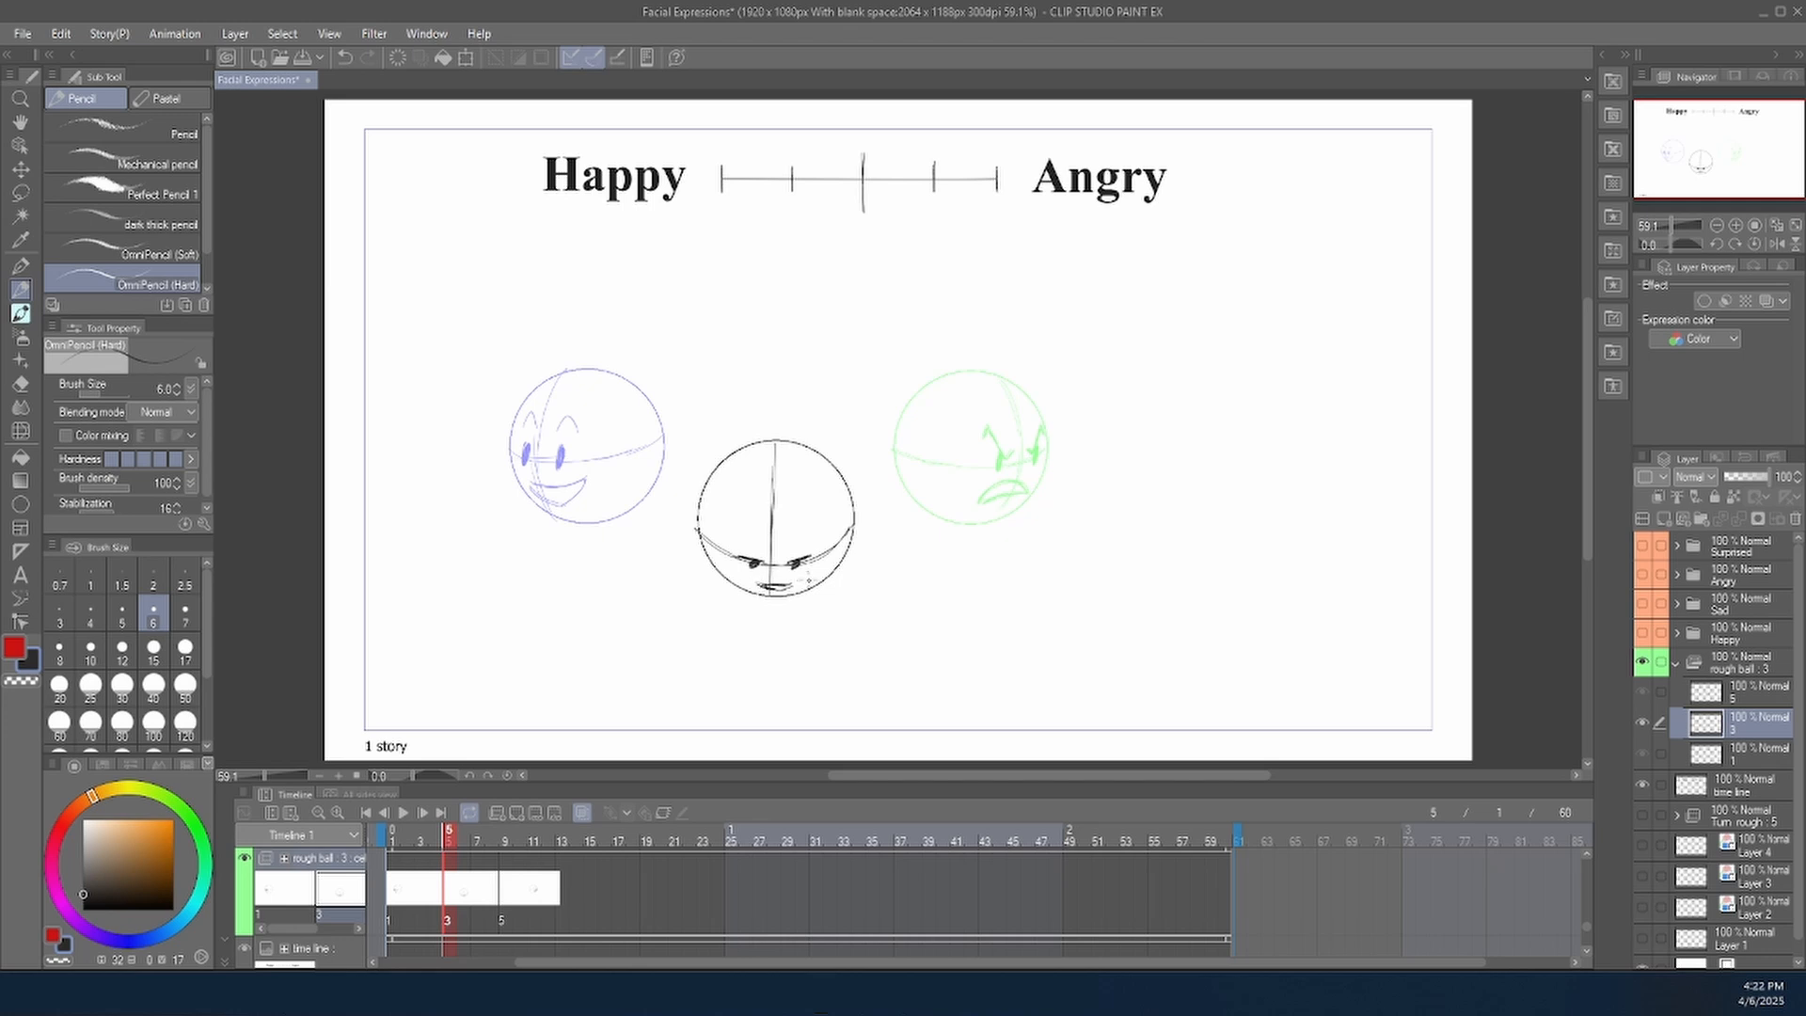
key(ctrl+z)
key(ctrl+z)
key(ctrl+z)
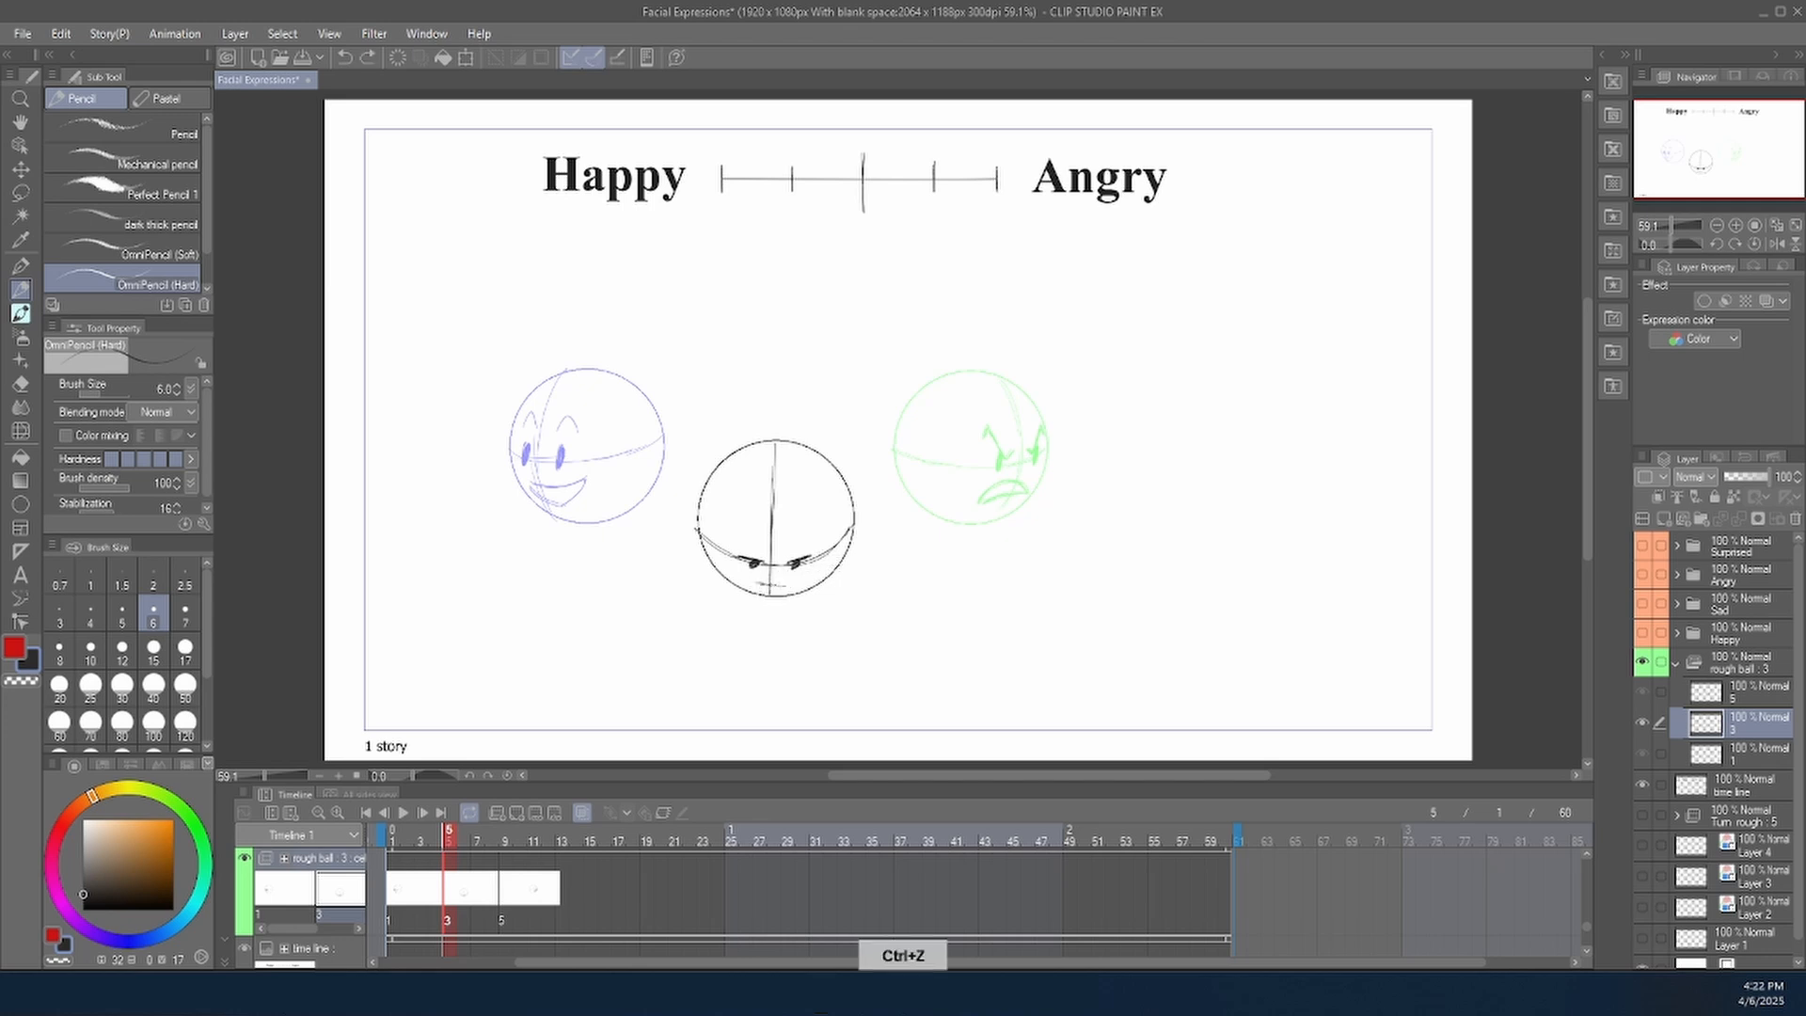
mouse_move(798, 583)
mouse_down()
mouse_move(753, 585)
mouse_move(788, 590)
mouse_up()
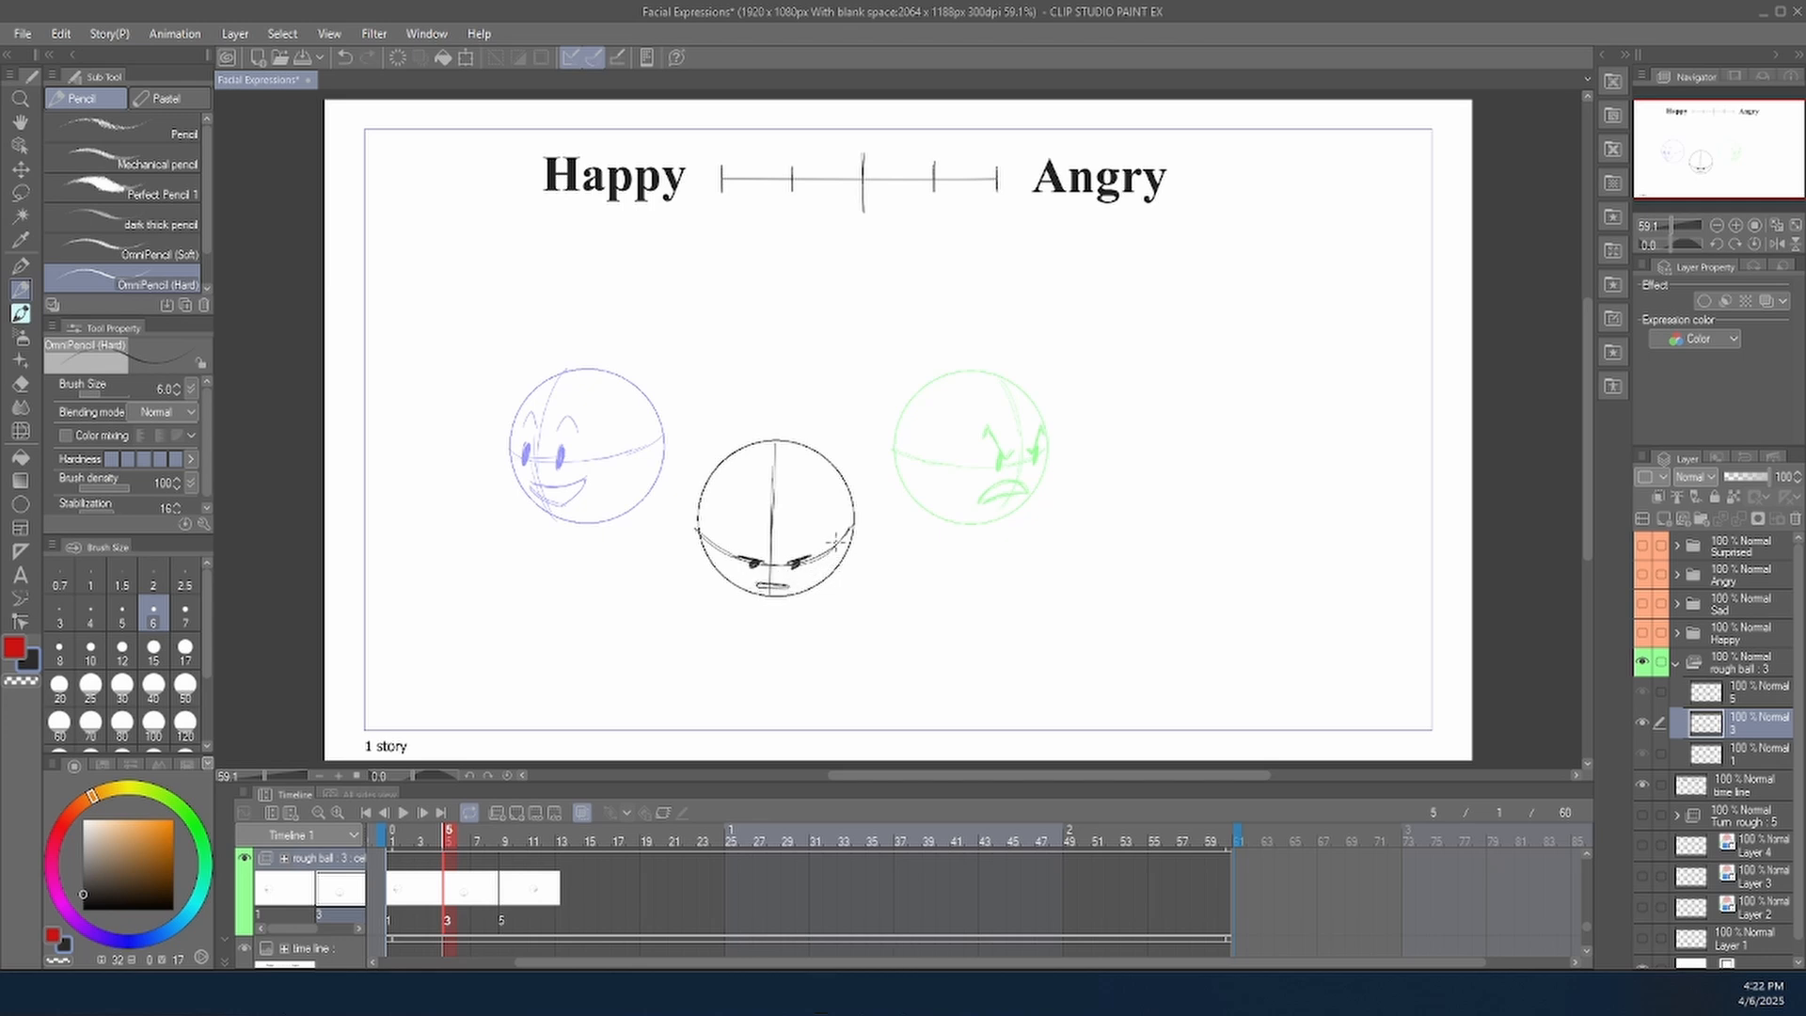
Insert a new cel 2 at frame 3 and draw a circle on it midway between the happy ball and cel 3's ball.
click(423, 889)
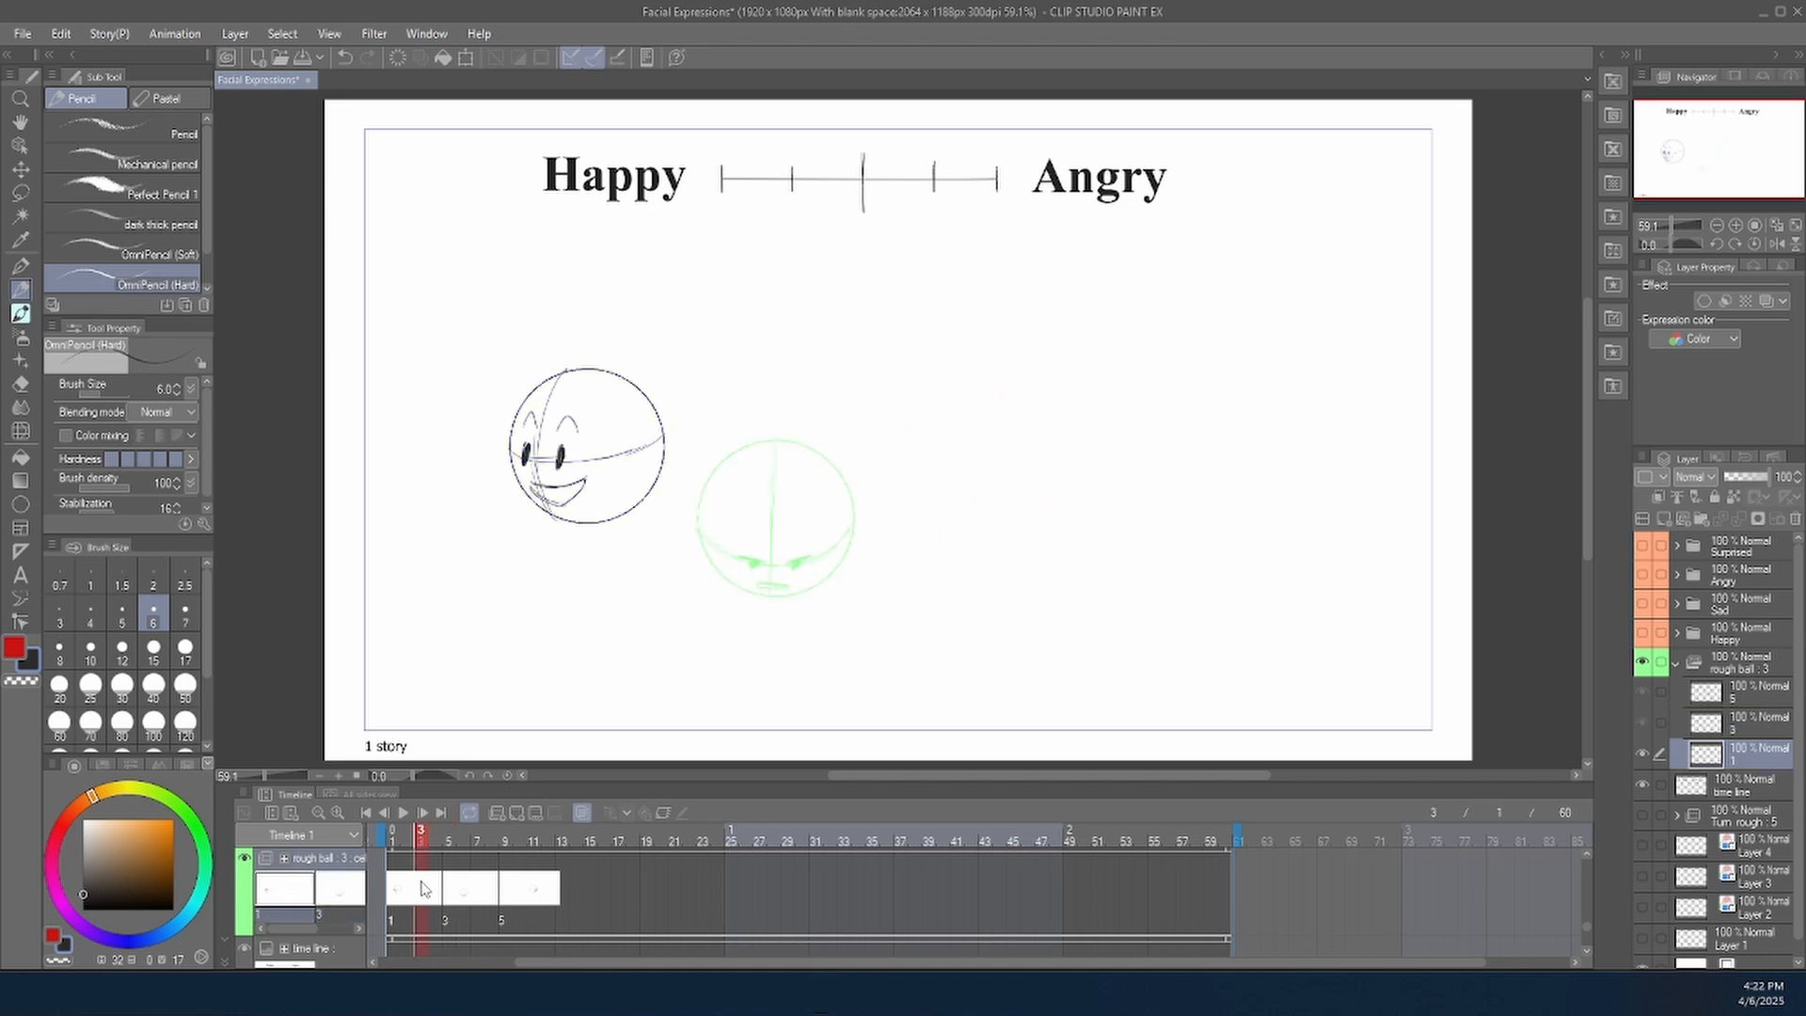
click(520, 813)
click(21, 506)
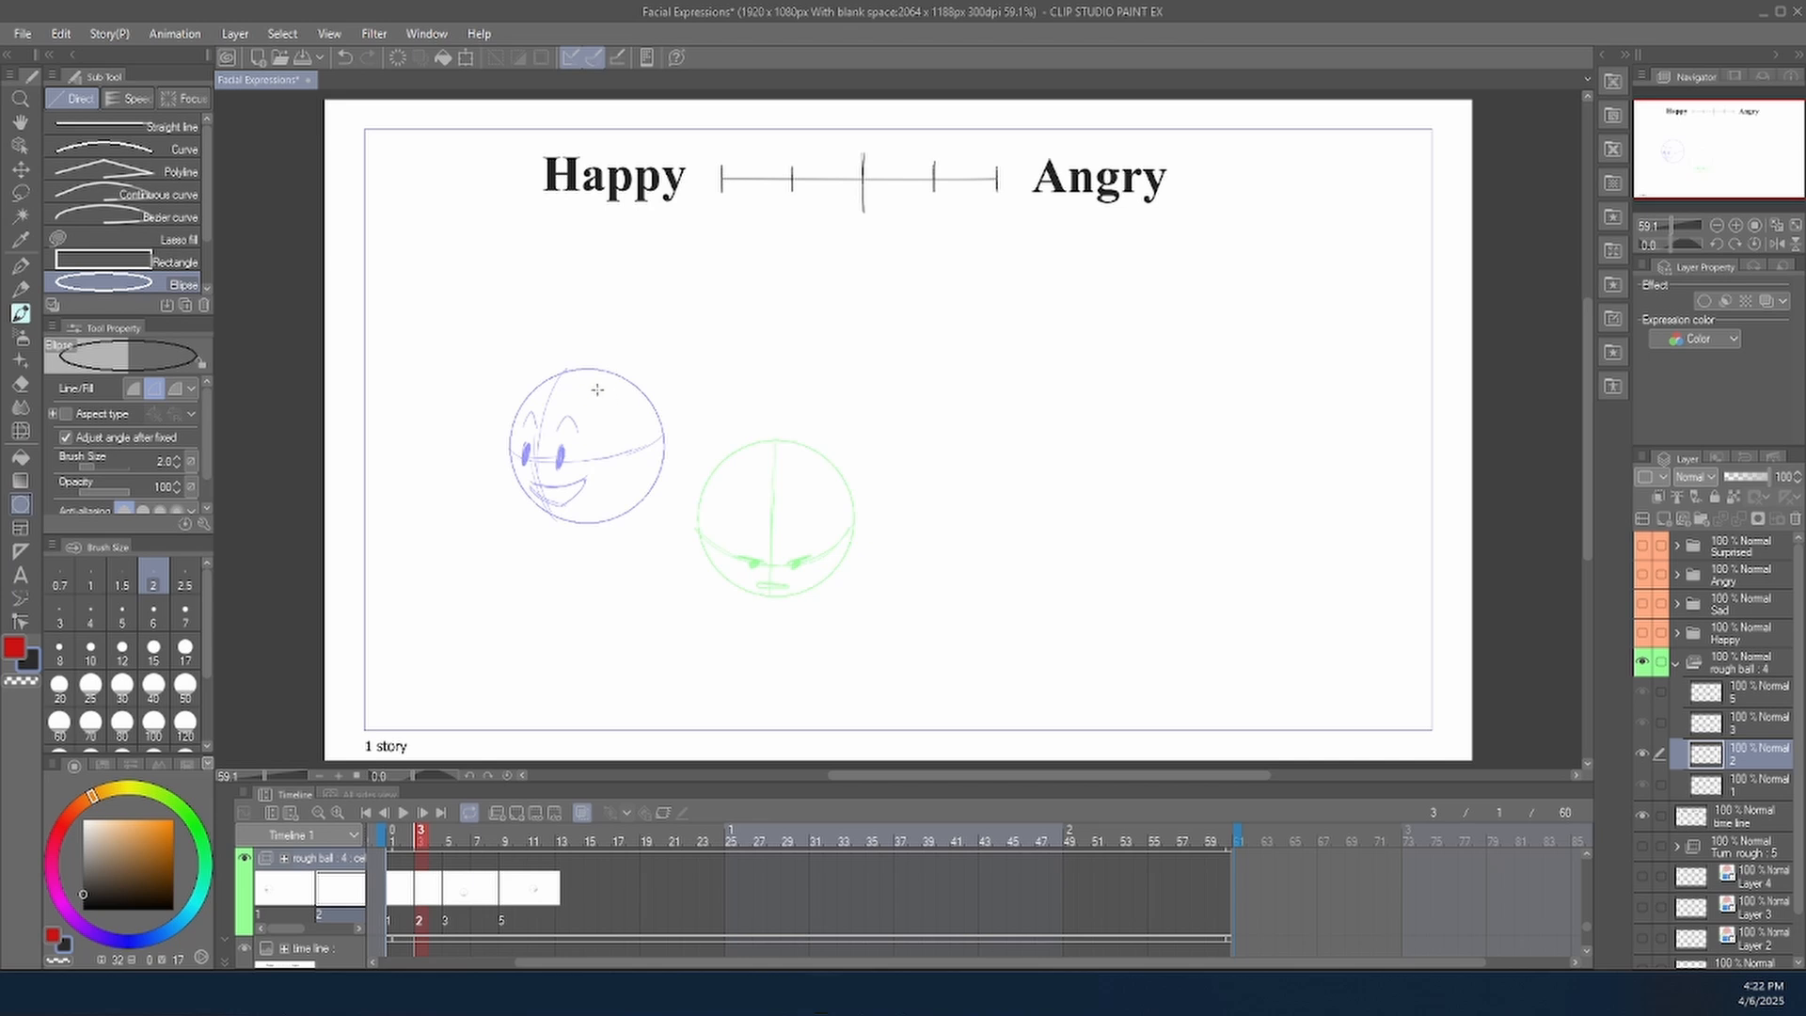
mouse_move(596, 391)
mouse_down()
mouse_move(754, 568)
mouse_move(798, 535)
mouse_up()
click(21, 168)
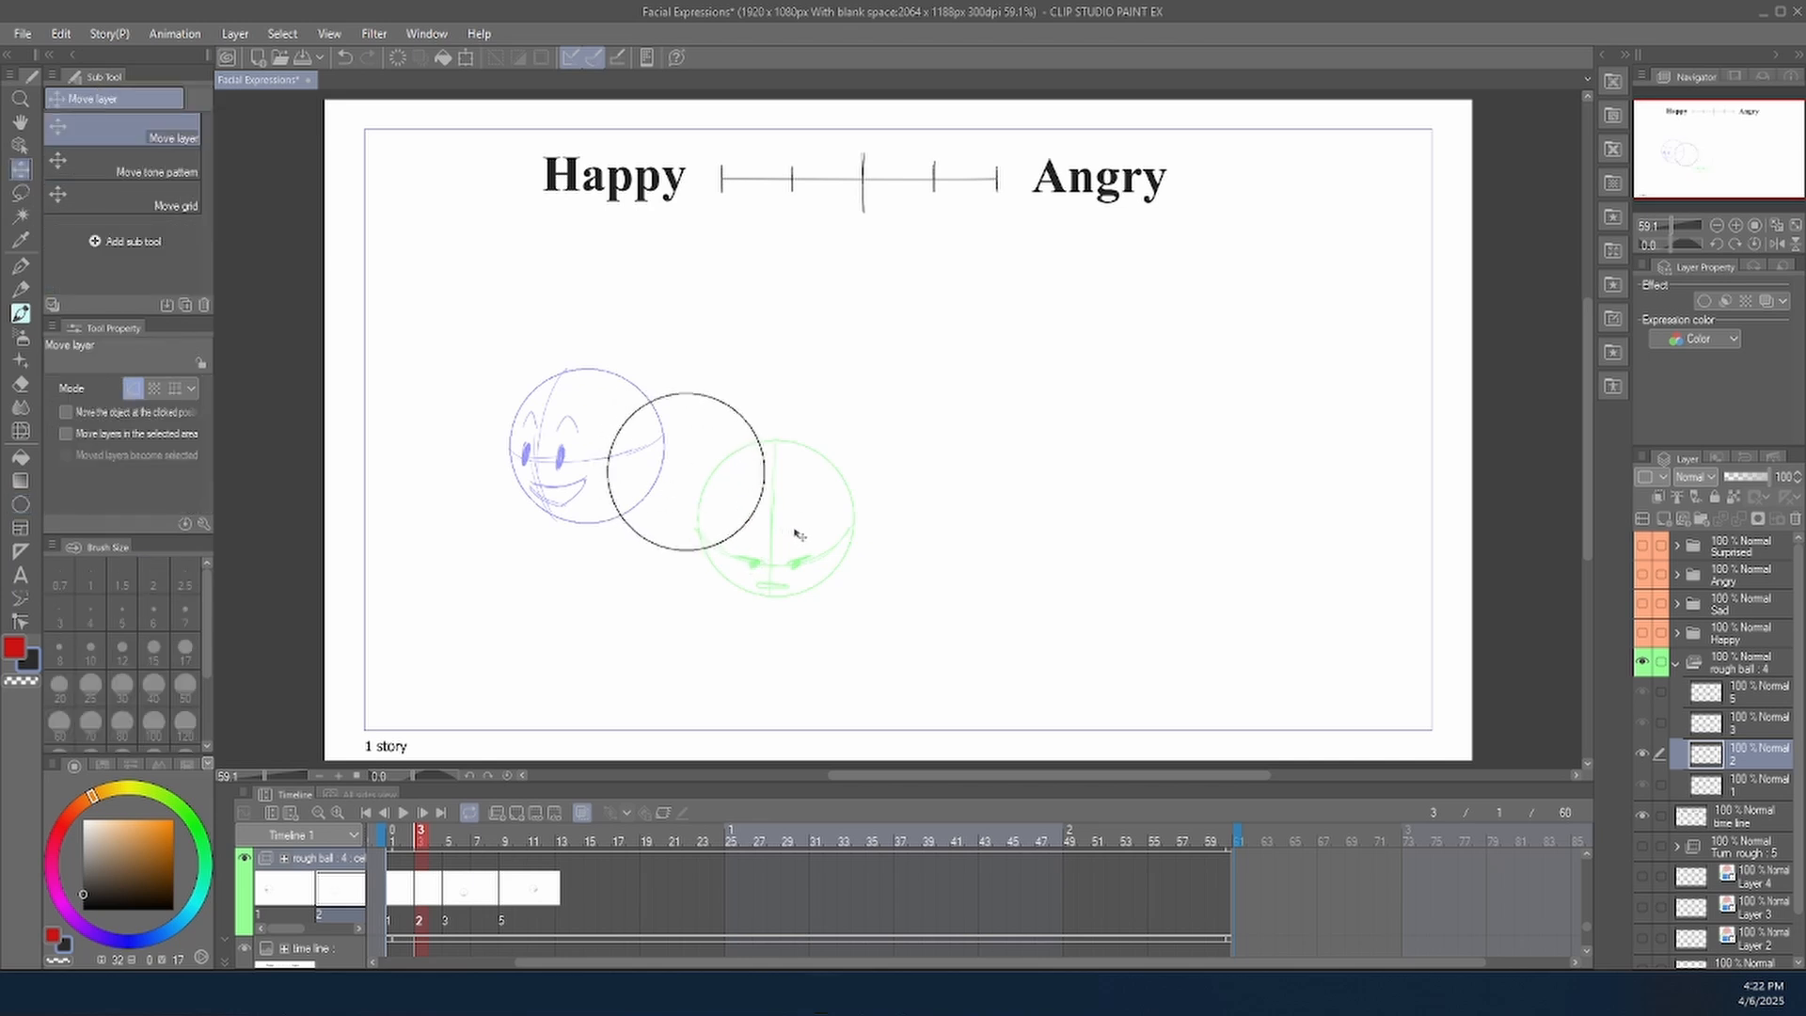
Insert a new cel 4 at frame 7 and draw a circle on it midway between cel 3's ball and the angry ball.
click(478, 899)
click(519, 814)
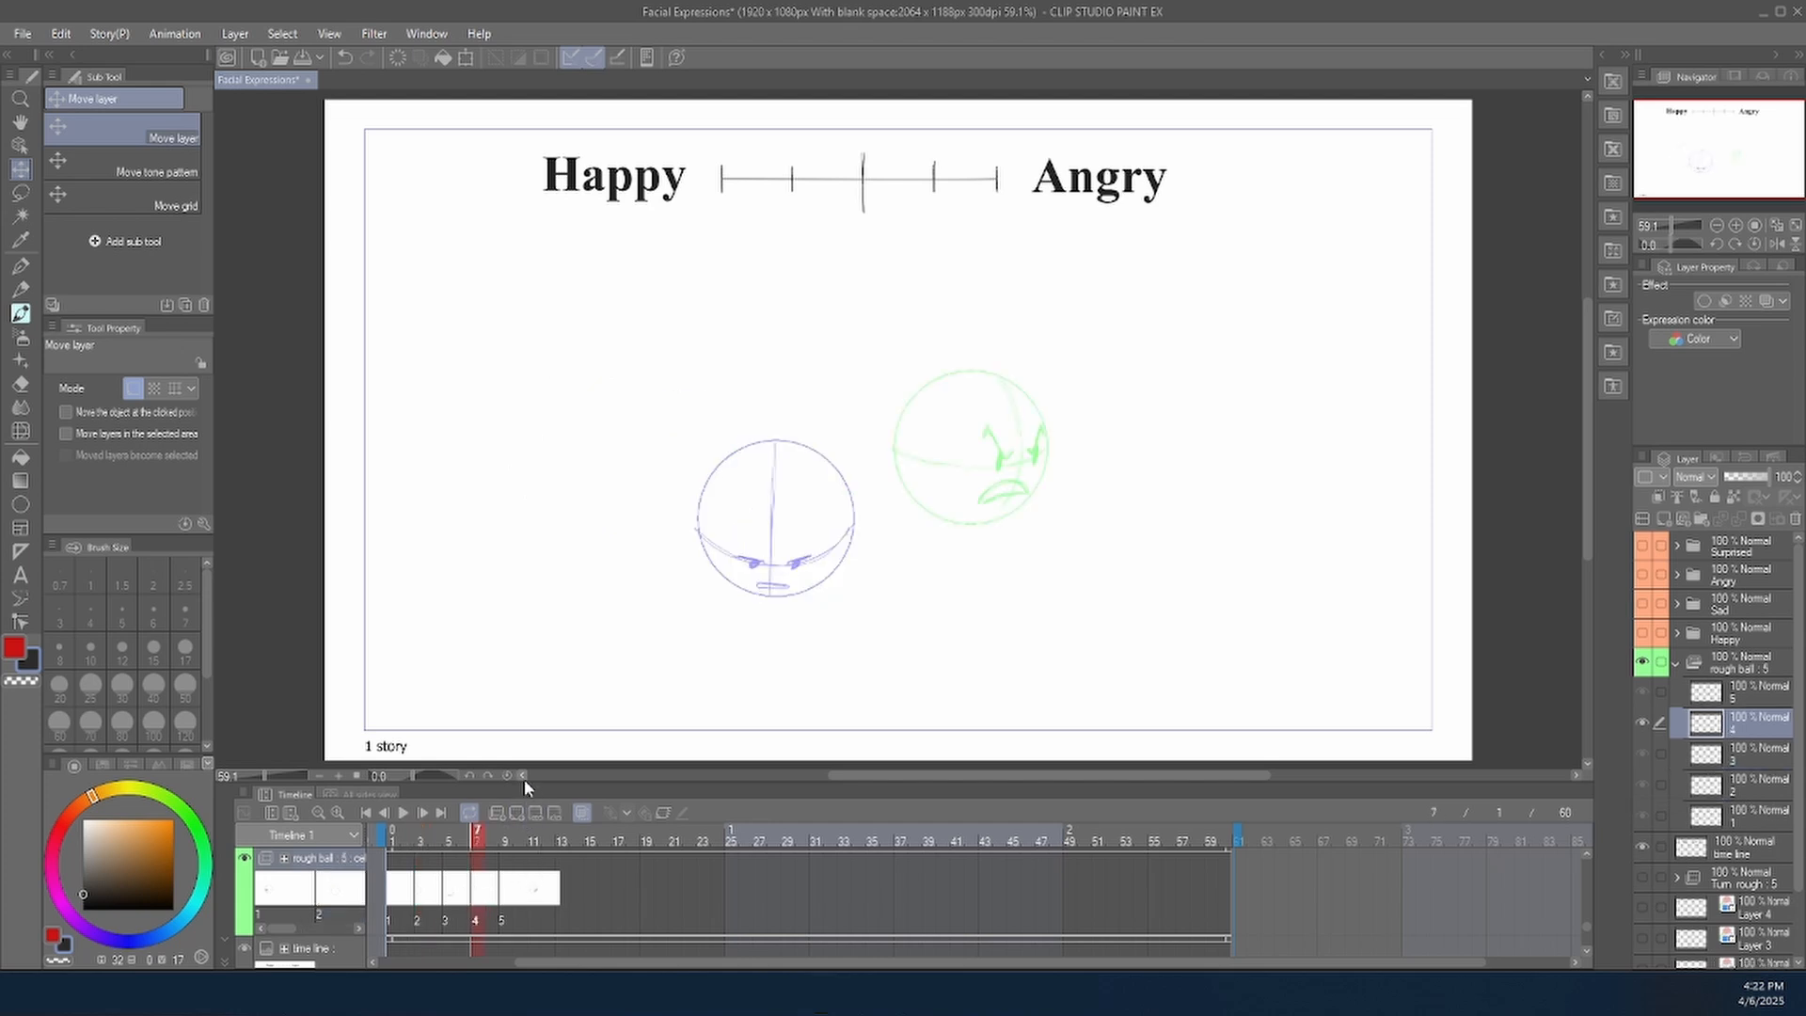
click(21, 506)
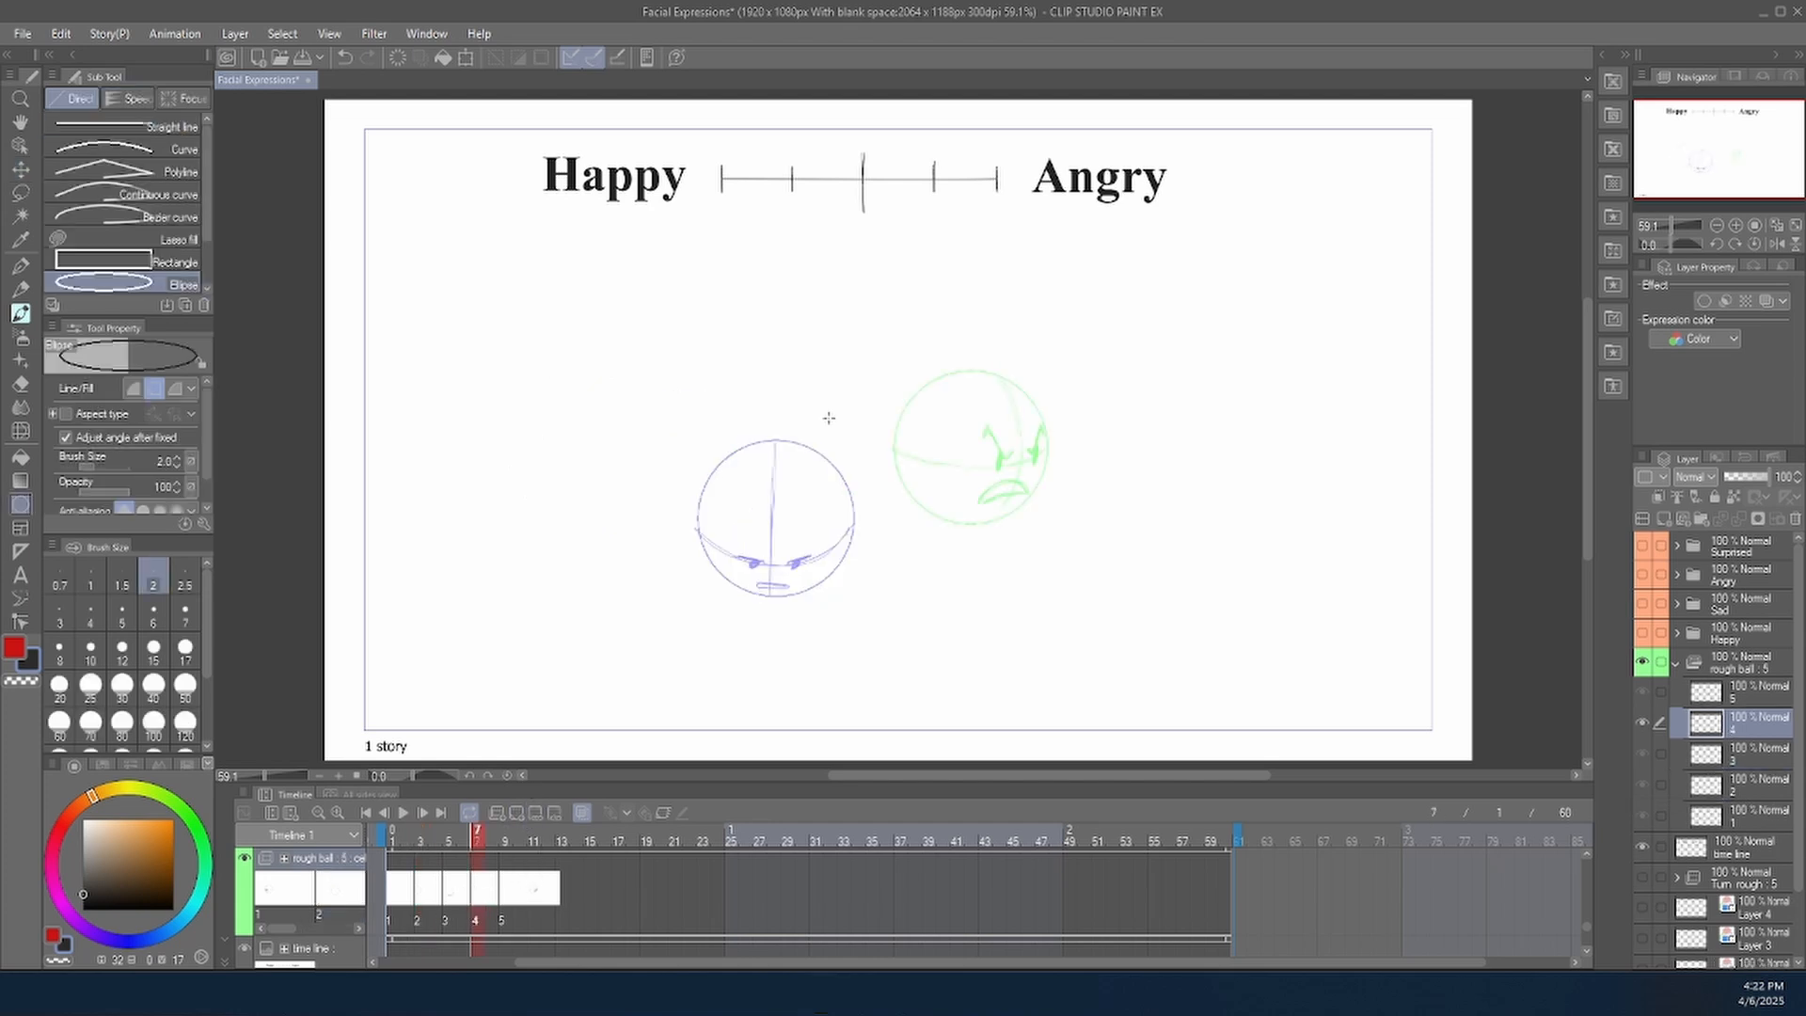
drag(808, 401, 963, 568)
click(20, 169)
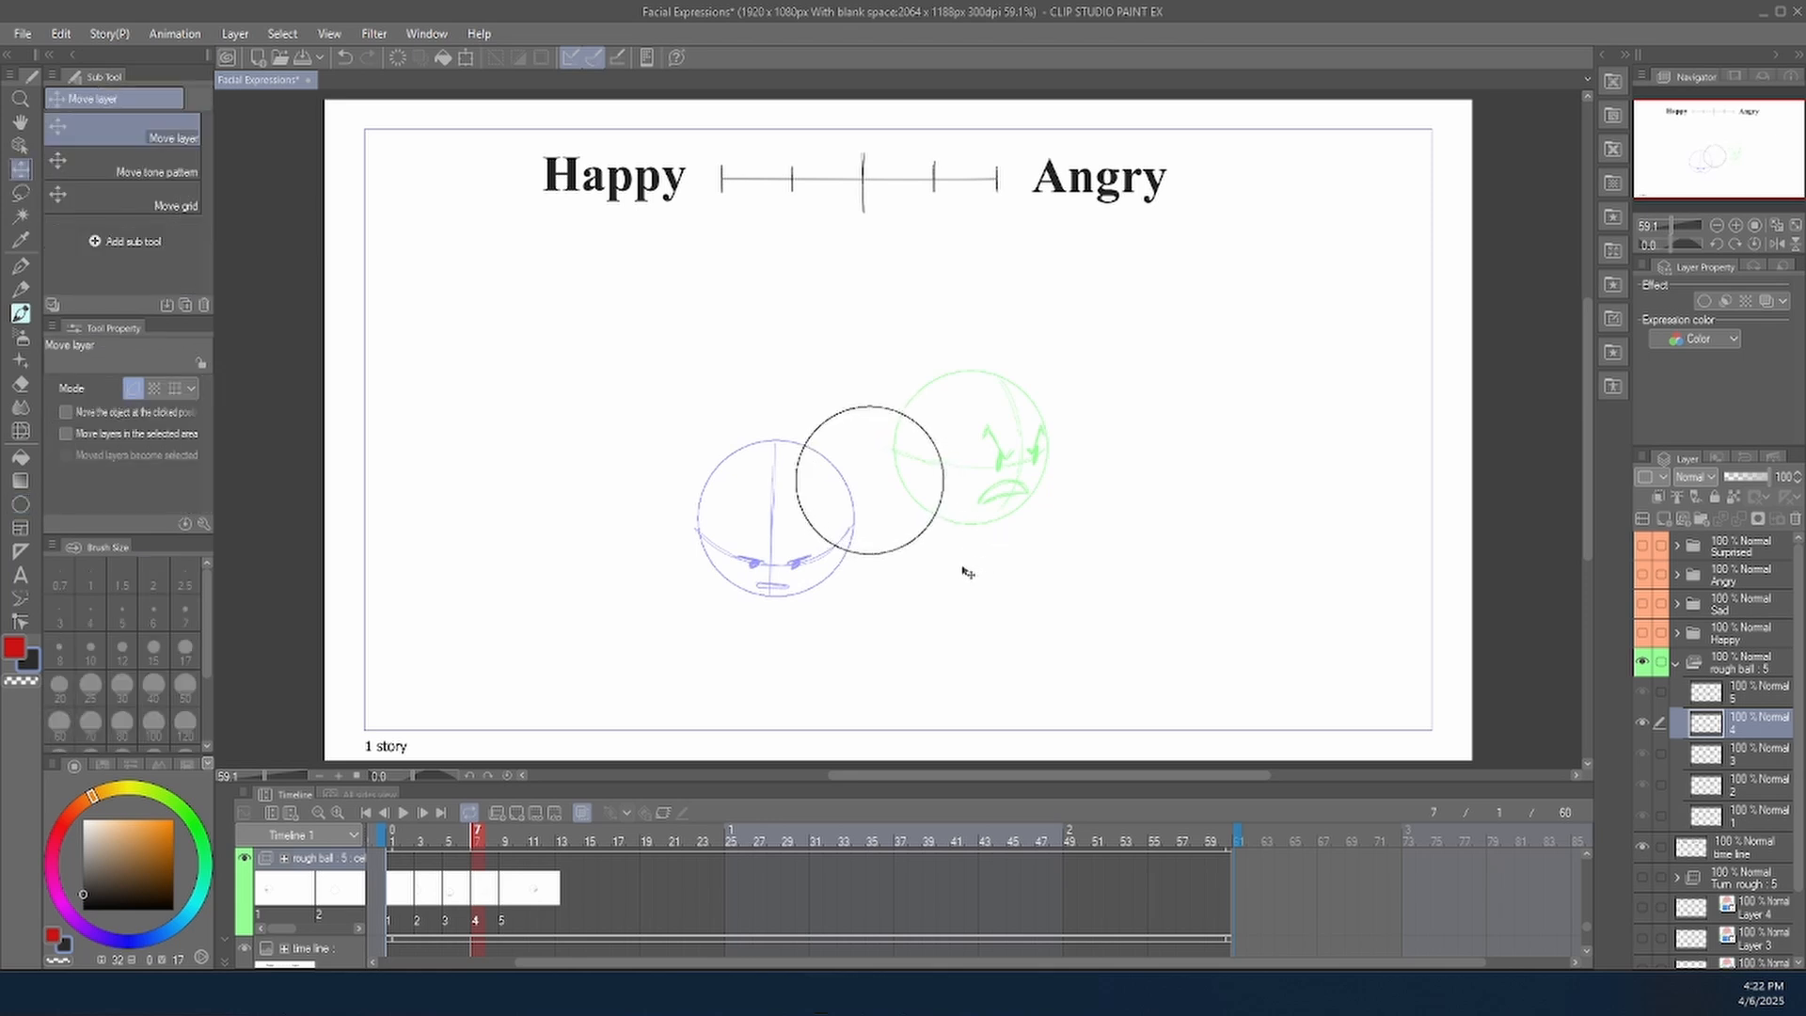
Sketch a curved center line and a downward-bowed eye line on cel 2's ball, redoing strokes that miss.
click(432, 895)
click(21, 288)
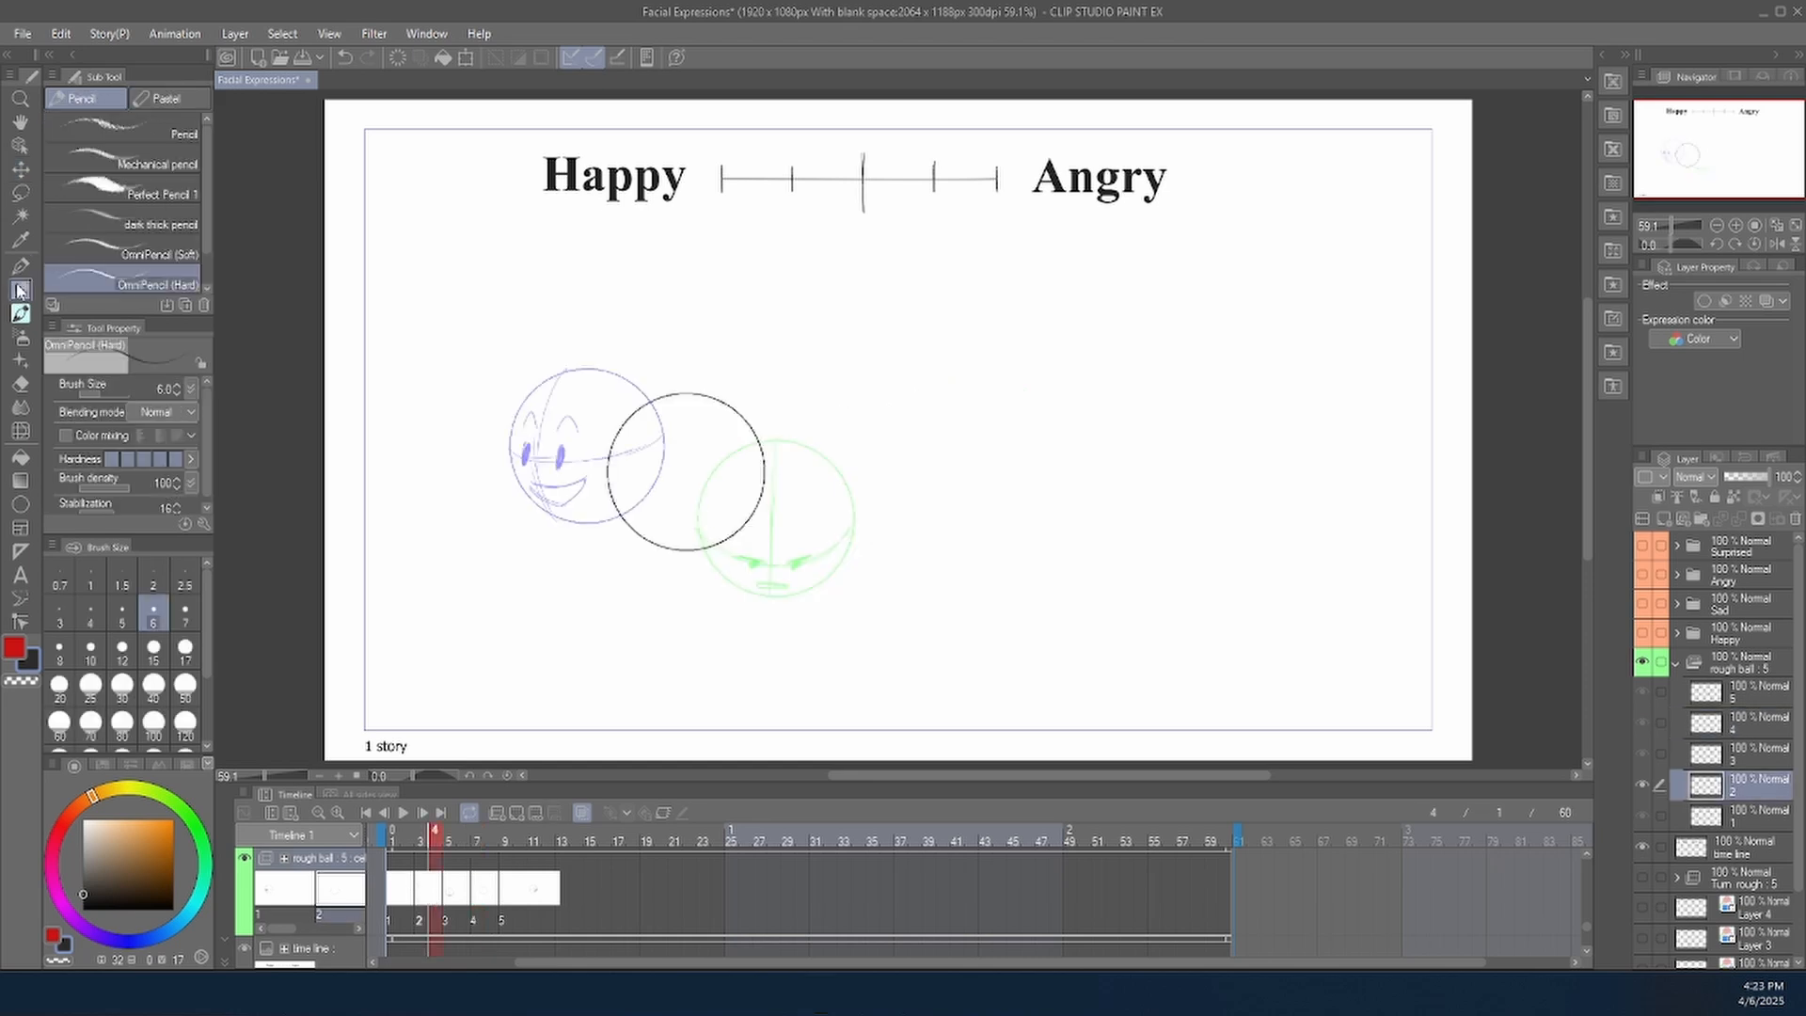
drag(682, 393, 657, 561)
key(ctrl+z)
drag(663, 430, 653, 544)
key(ctrl+z)
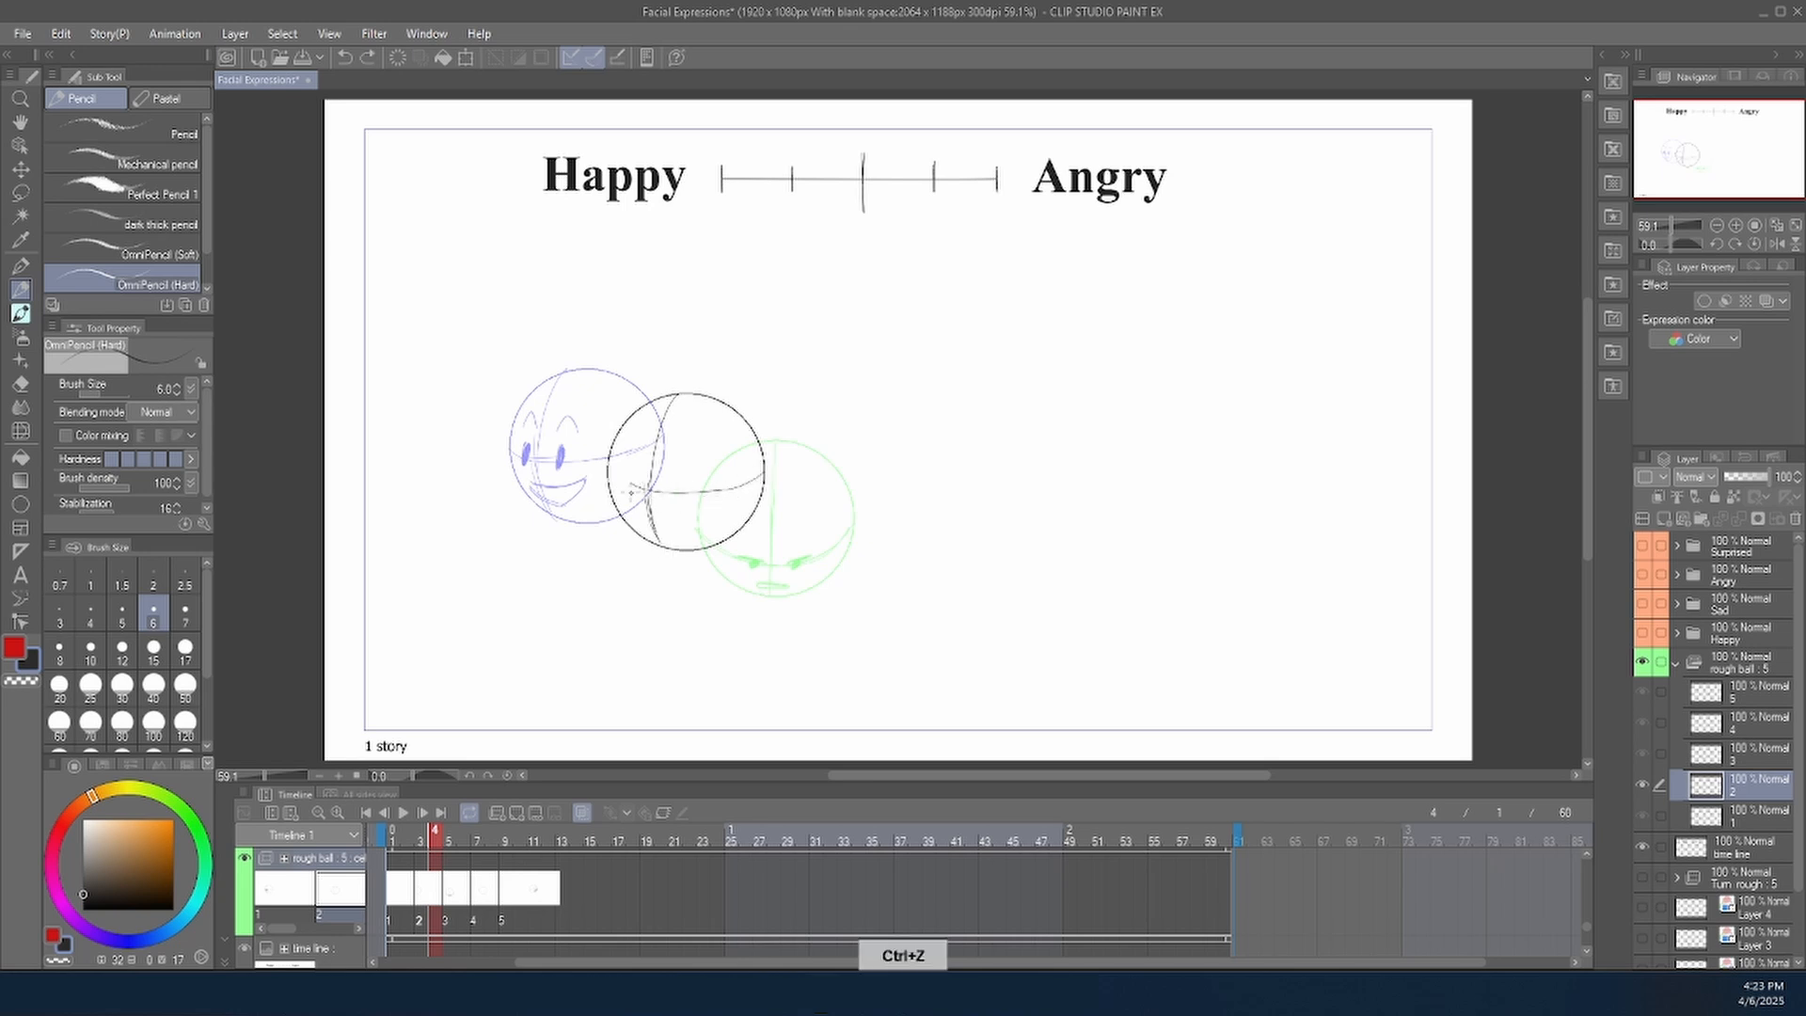
Refine the eye line on cel 2's ball and sketch narrow oval eyes, low brows and a small smiling mouth.
mouse_move(611, 470)
mouse_down()
mouse_move(675, 496)
mouse_move(763, 473)
mouse_move(706, 495)
mouse_move(608, 470)
mouse_move(669, 501)
mouse_up()
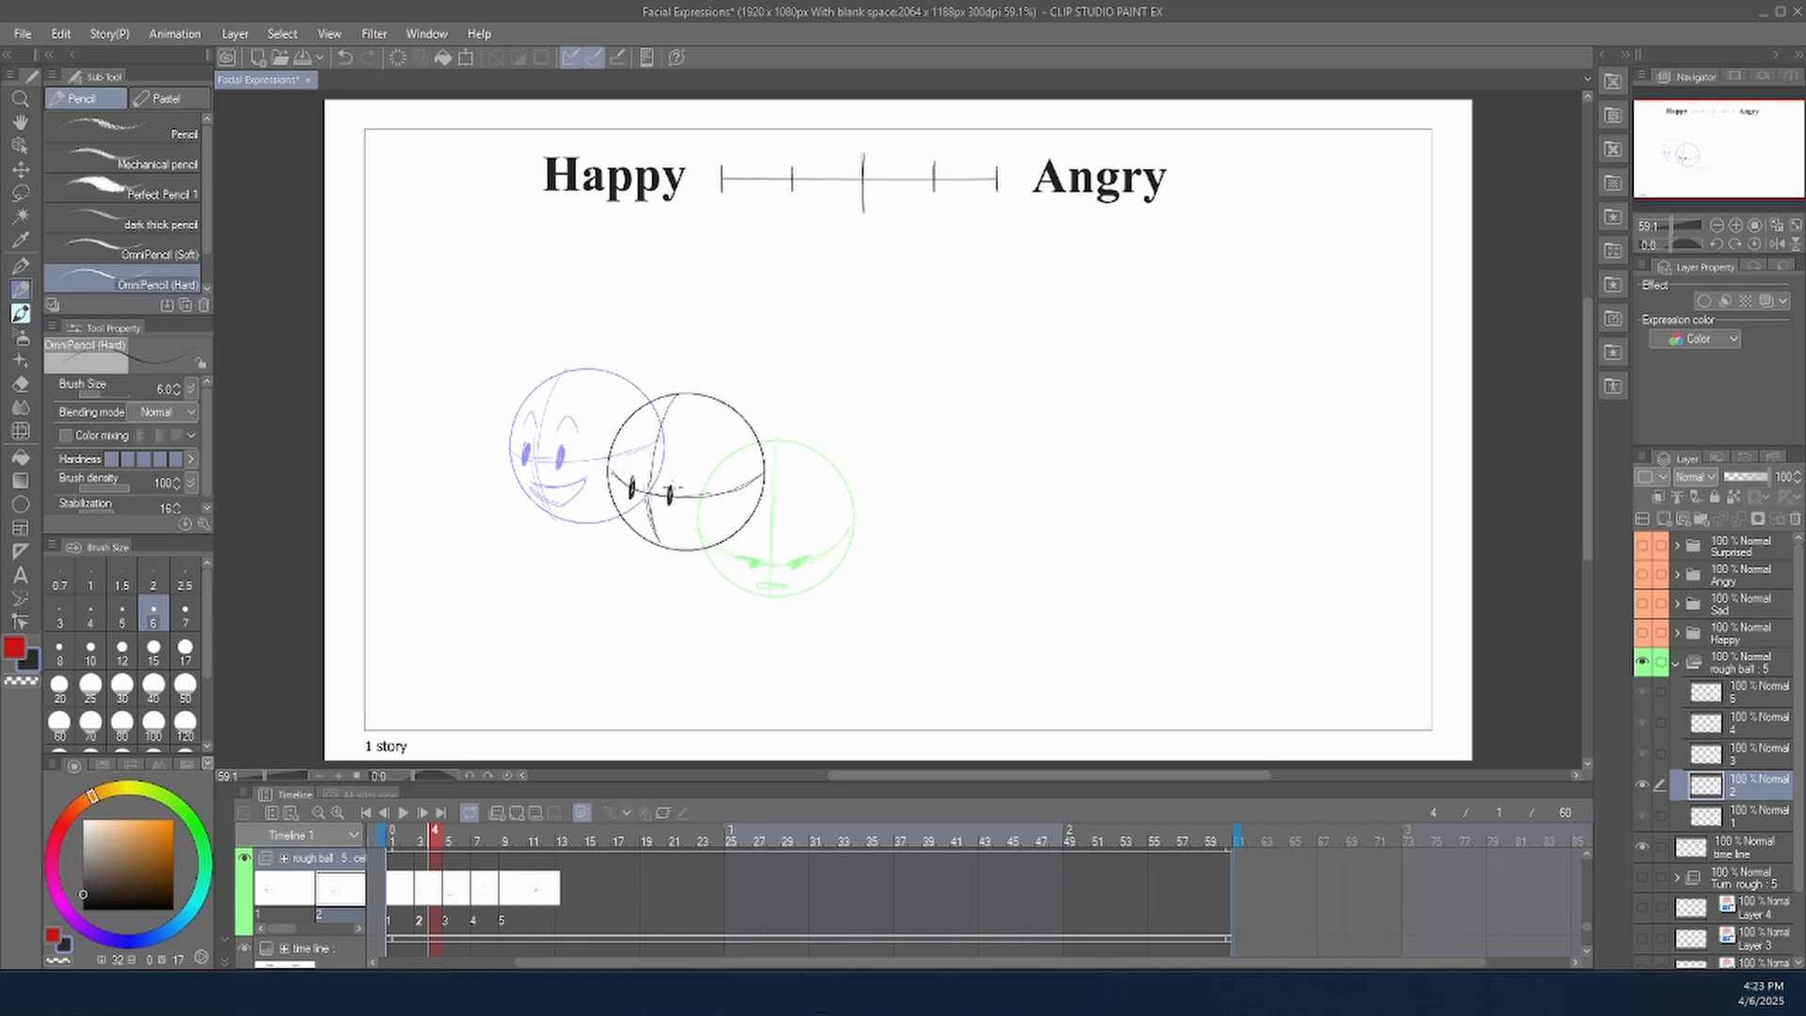
mouse_move(678, 469)
mouse_down()
mouse_move(698, 473)
mouse_move(621, 464)
mouse_up()
drag(638, 518, 677, 525)
key(e)
key(p)
Sketch a center line curving toward the angry side and a downward-bowed eye line on cel 4's ball.
click(455, 896)
click(481, 892)
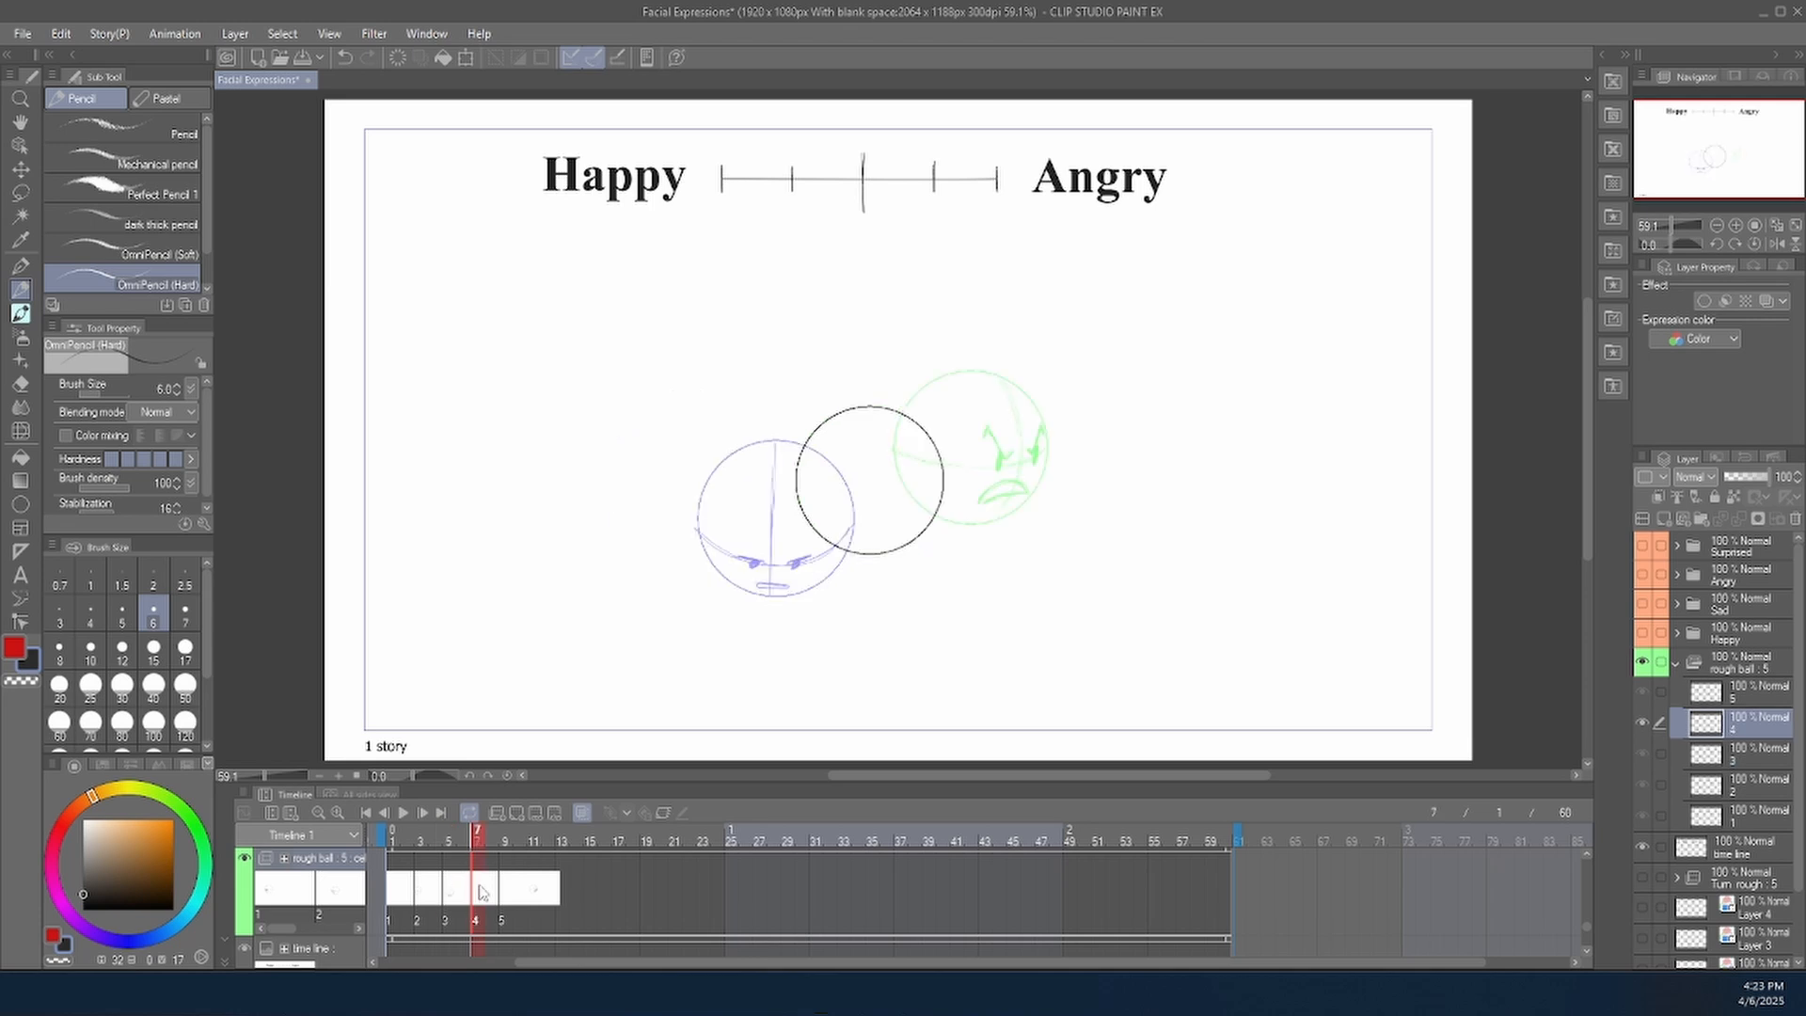
mouse_move(875, 408)
mouse_down()
mouse_move(901, 475)
mouse_move(894, 538)
mouse_up()
mouse_move(943, 464)
mouse_down()
mouse_move(862, 521)
mouse_move(805, 500)
mouse_move(864, 520)
mouse_move(944, 473)
mouse_move(882, 523)
mouse_move(842, 527)
mouse_move(901, 483)
mouse_move(888, 542)
mouse_move(891, 427)
mouse_move(893, 559)
mouse_up()
key(e)
key(p)
key(e)
key(p)
Draw narrowed eyes, angled brows and a small mouth on cel 4's ball, and turn off onion skin.
drag(918, 510, 891, 419)
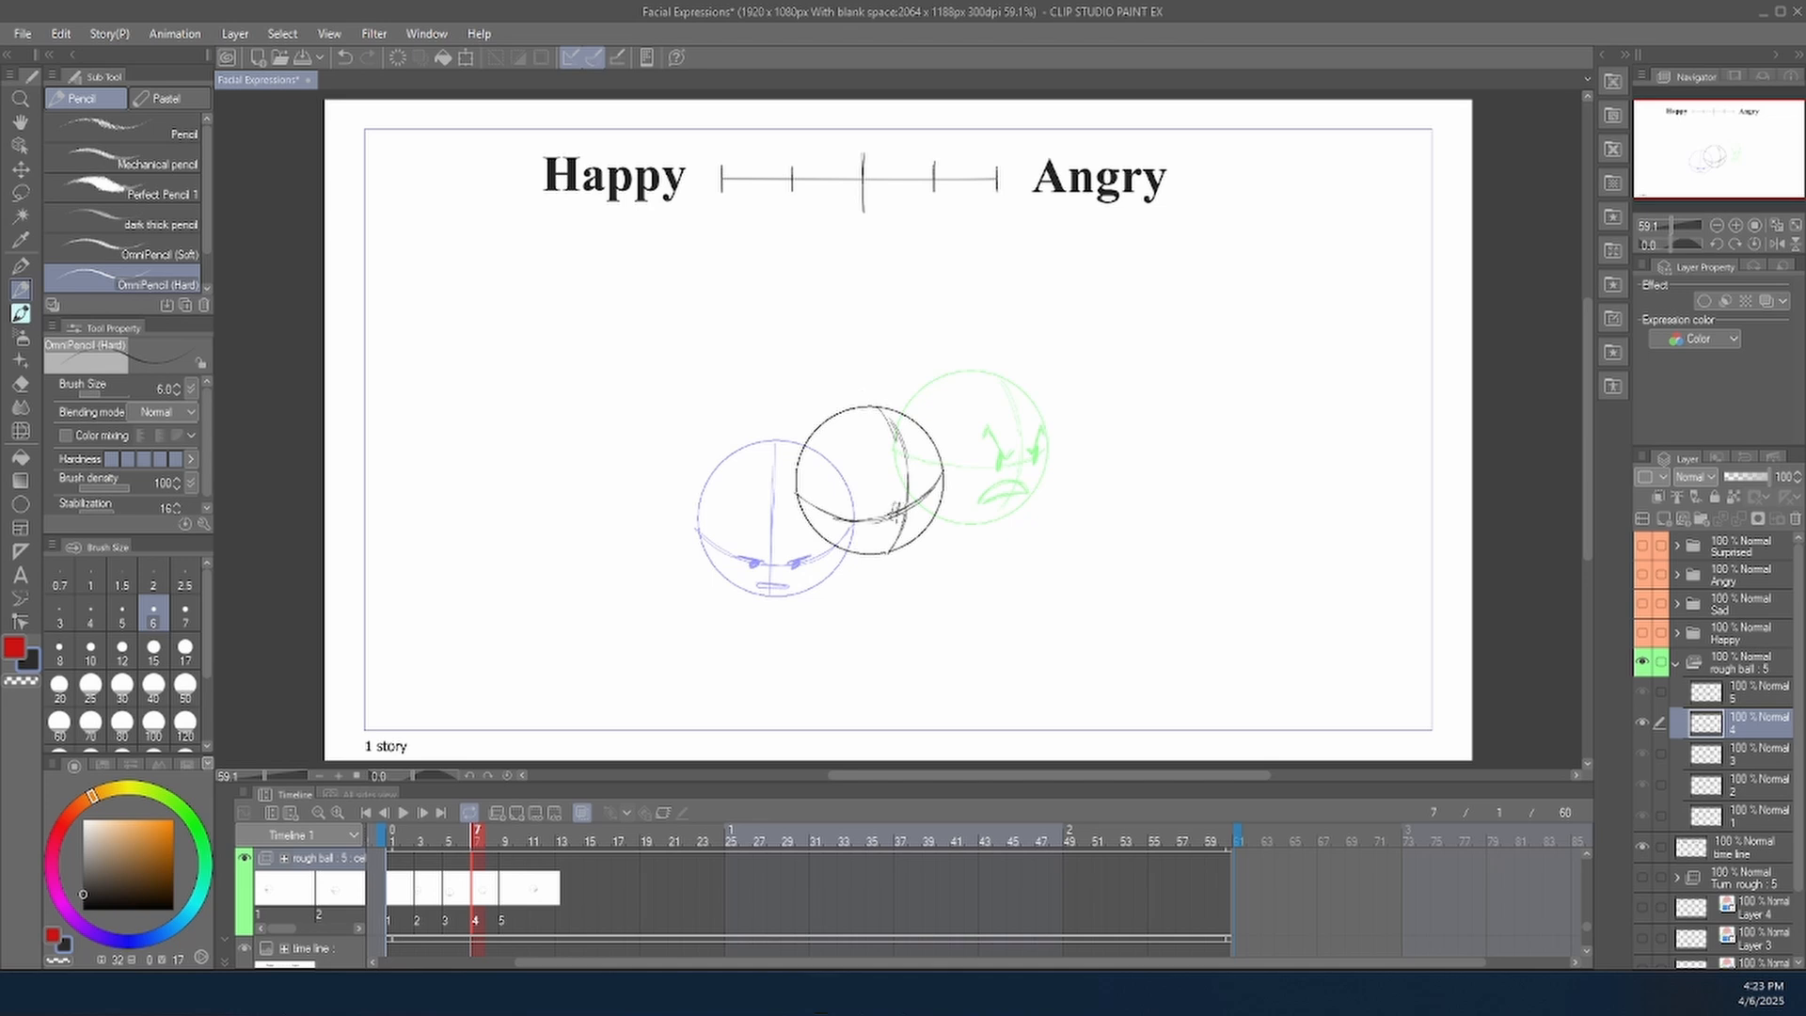
mouse_move(905, 490)
mouse_down()
mouse_move(889, 523)
mouse_move(921, 507)
mouse_move(917, 484)
mouse_move(900, 491)
mouse_move(928, 523)
mouse_move(895, 536)
mouse_up()
key(ctrl+z)
click(582, 811)
Flip back and forth through cels 1 to 5 to check the movement from happy to angry.
click(508, 892)
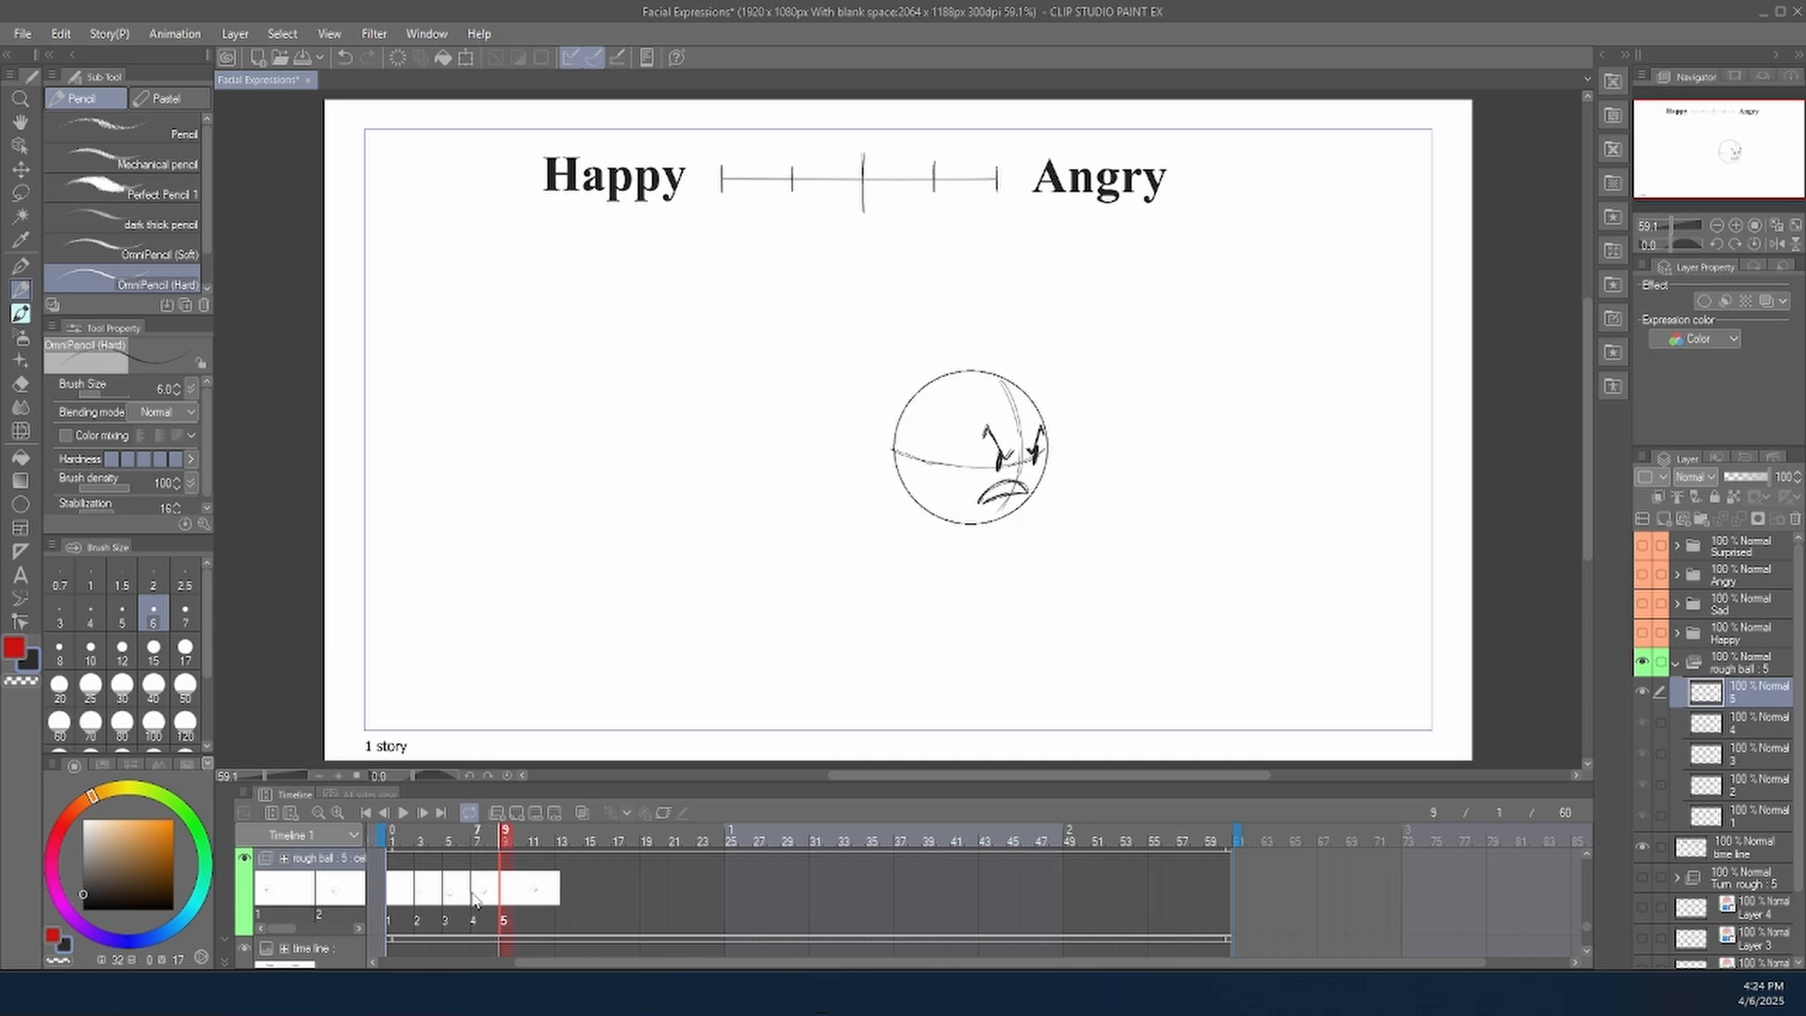
click(476, 898)
click(459, 898)
click(425, 898)
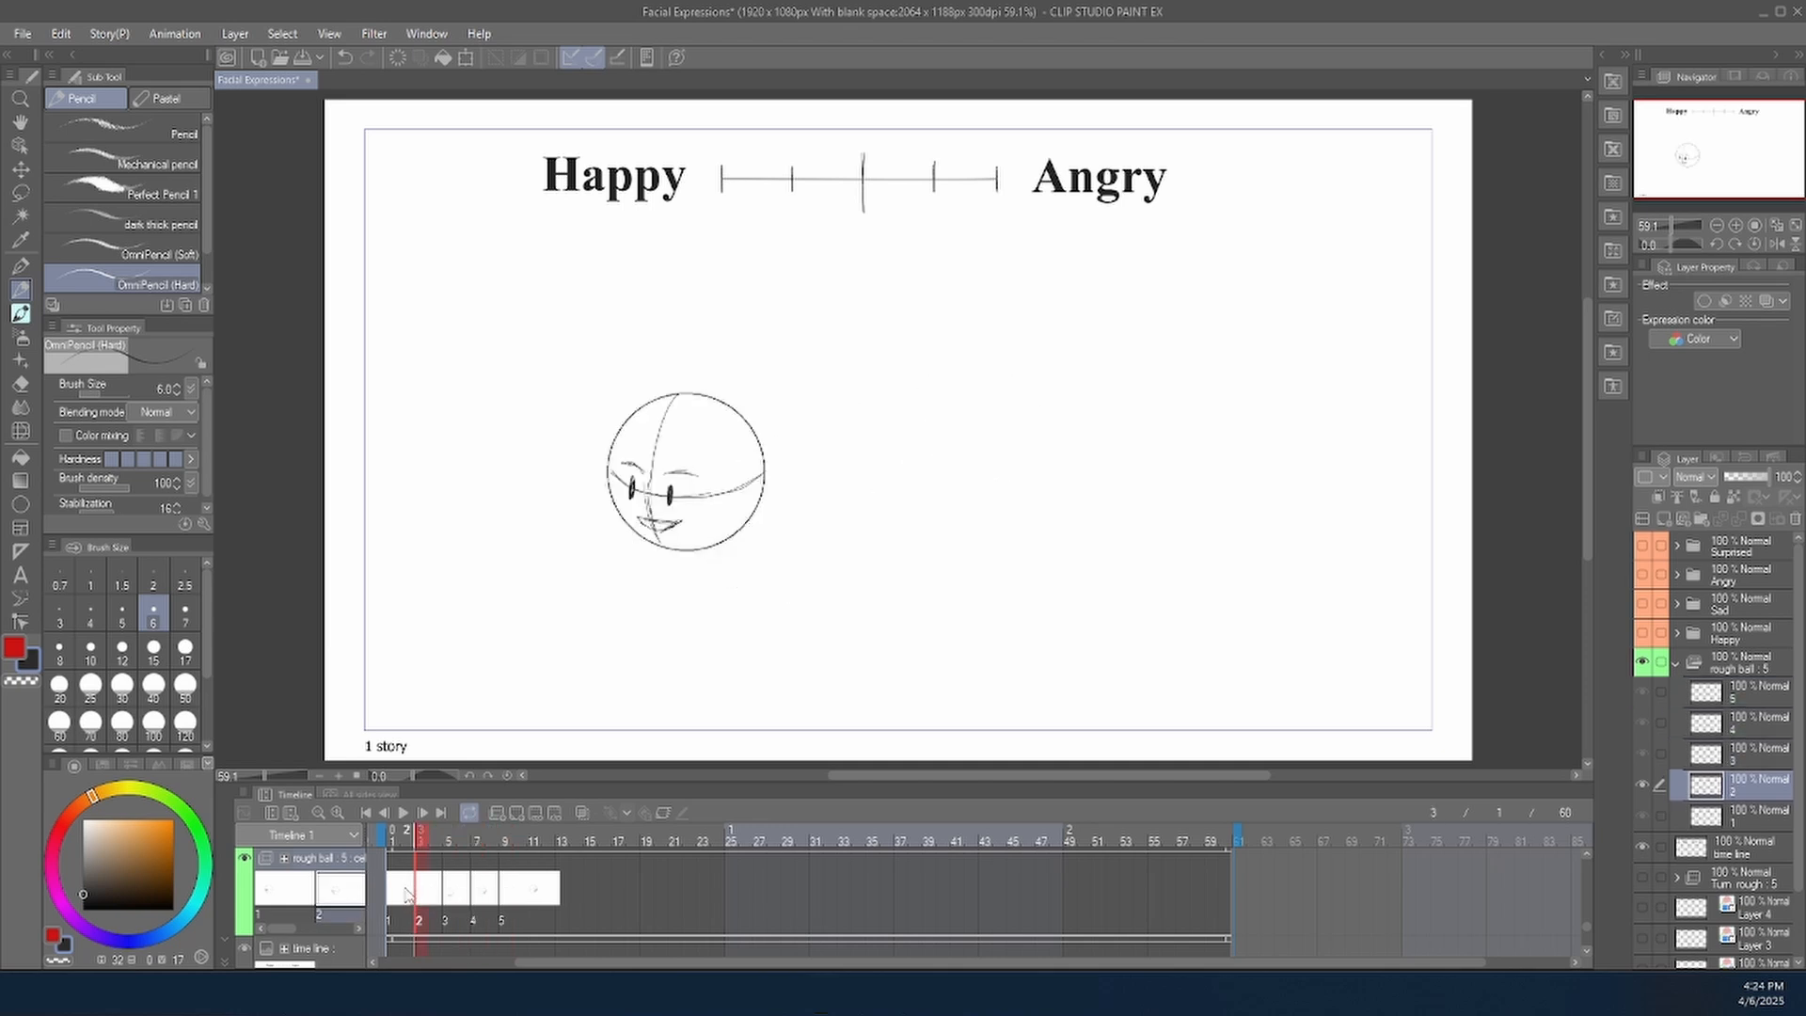
click(409, 898)
click(432, 898)
click(462, 899)
click(482, 896)
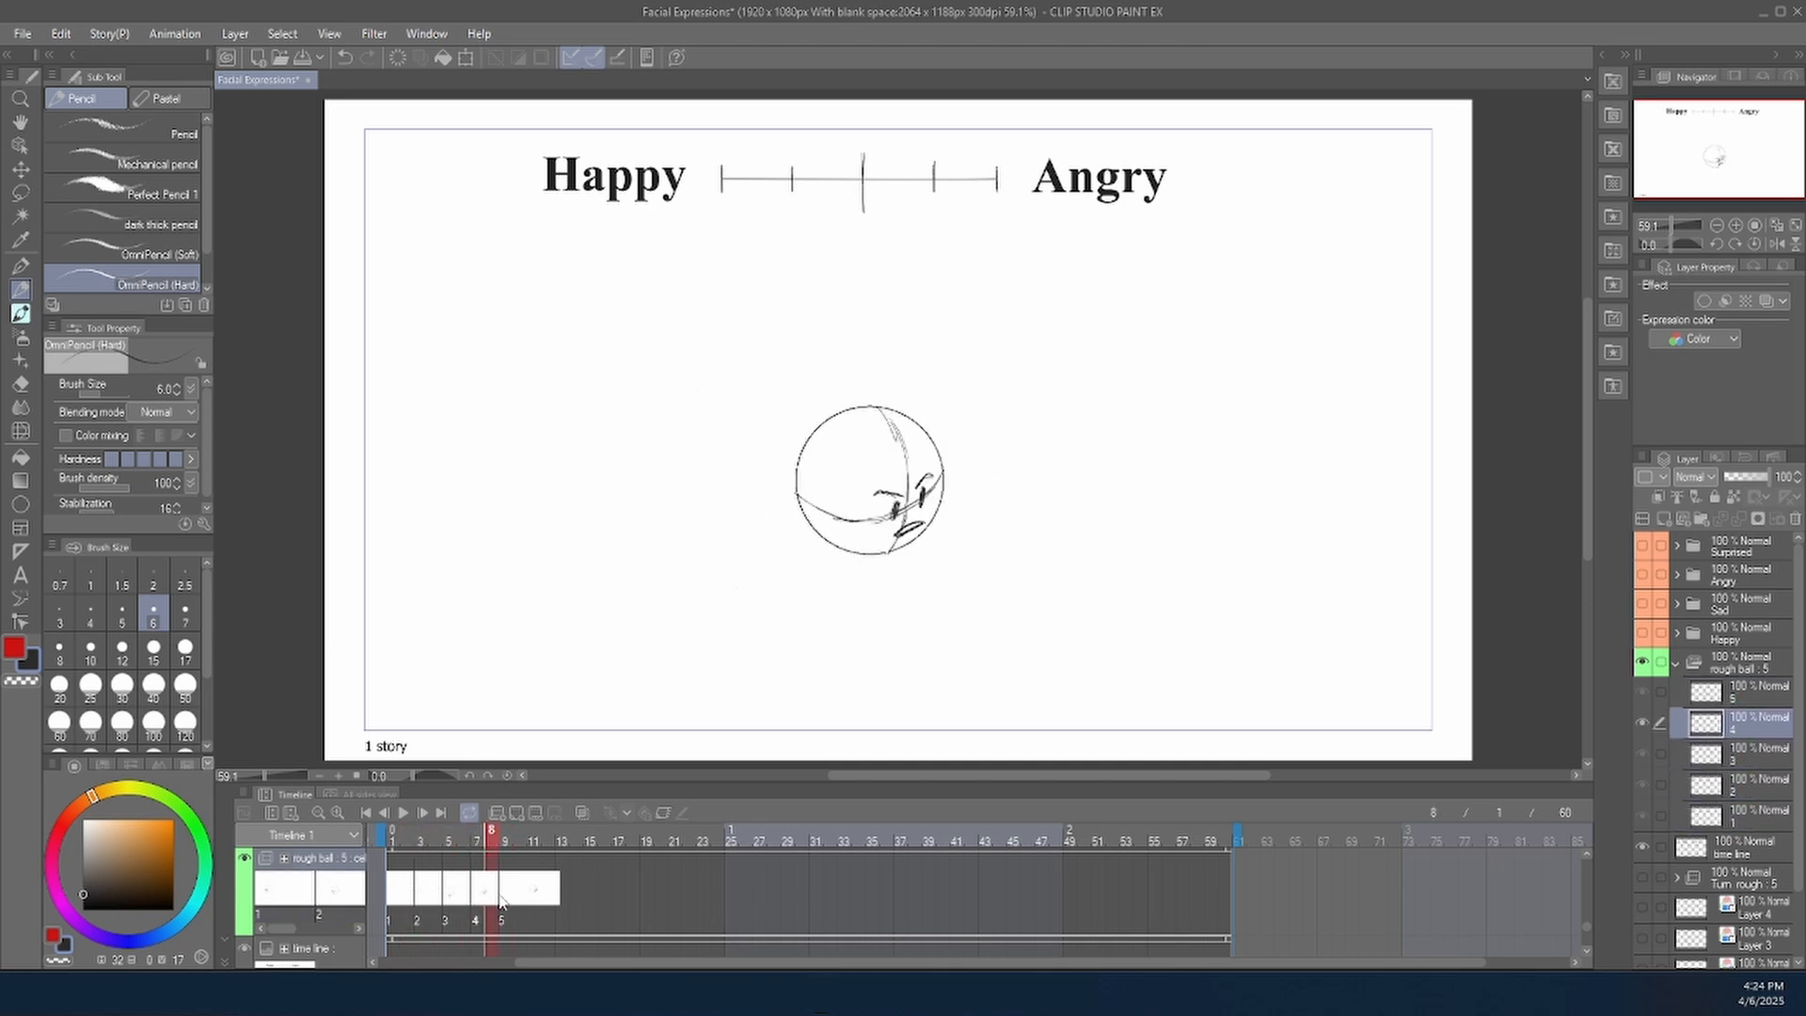
click(513, 903)
click(486, 899)
click(461, 895)
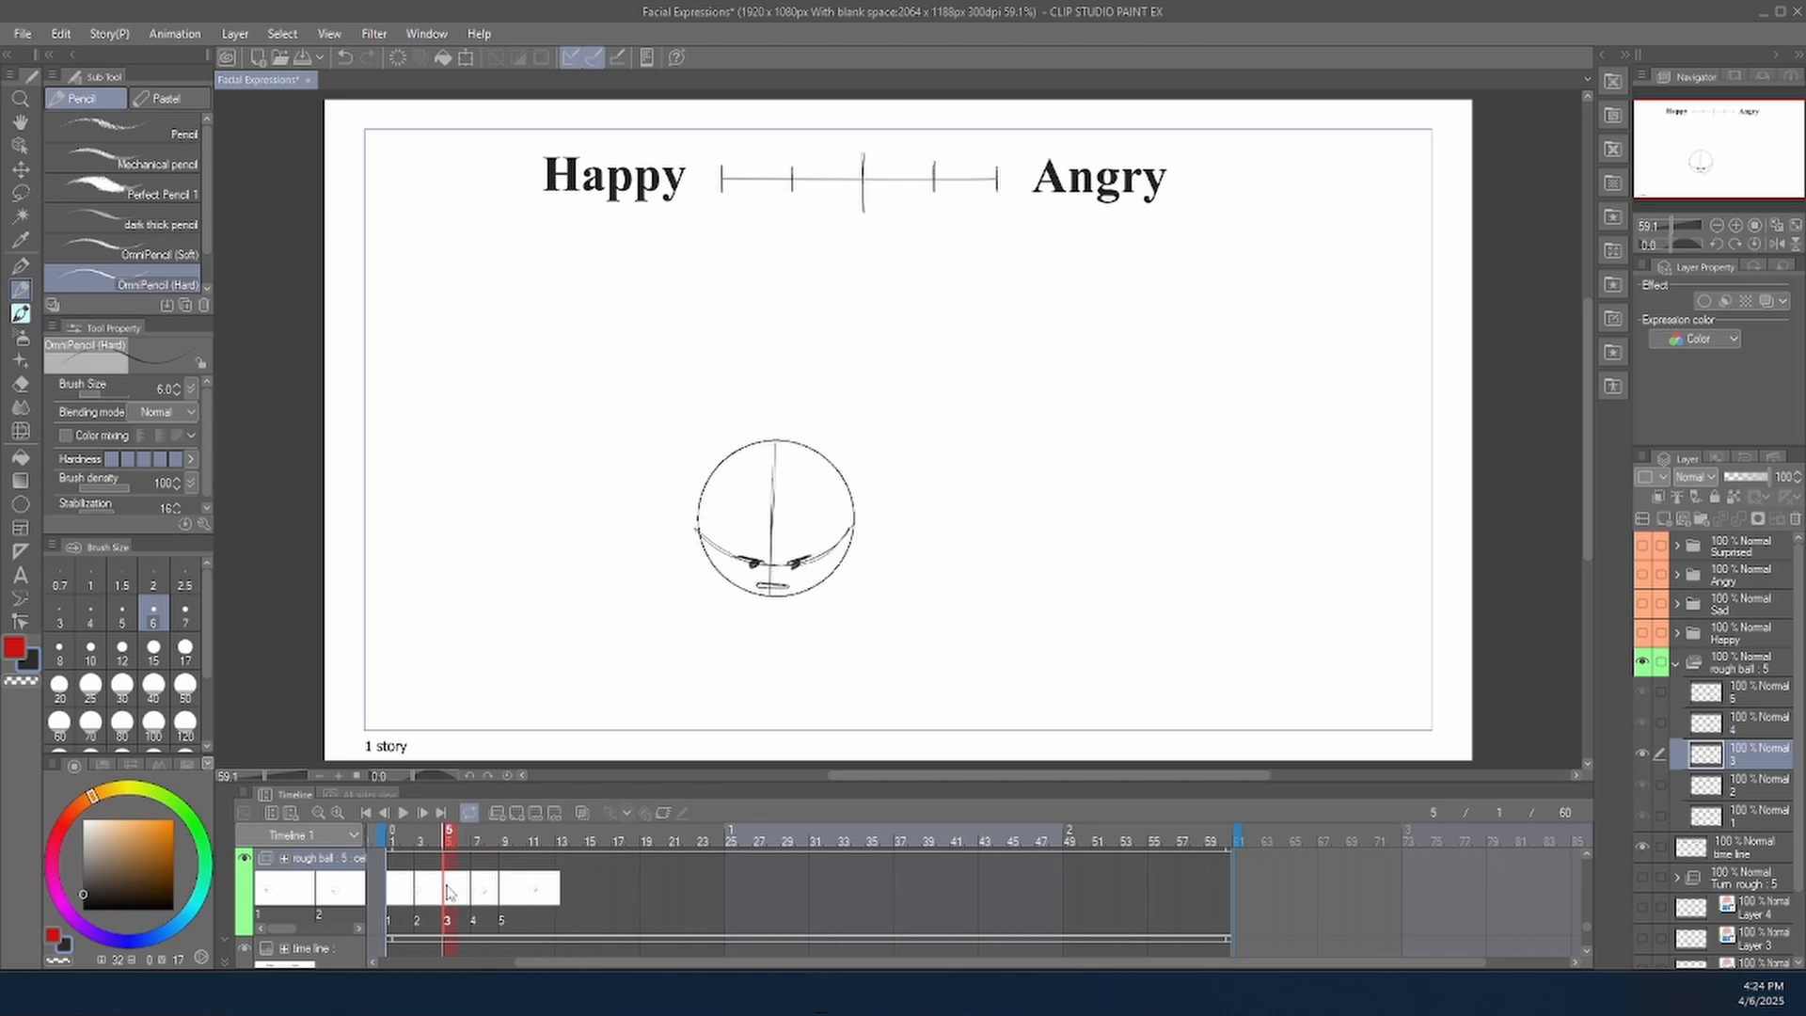
click(435, 893)
click(406, 897)
Play the animation and return to the first frame.
click(402, 814)
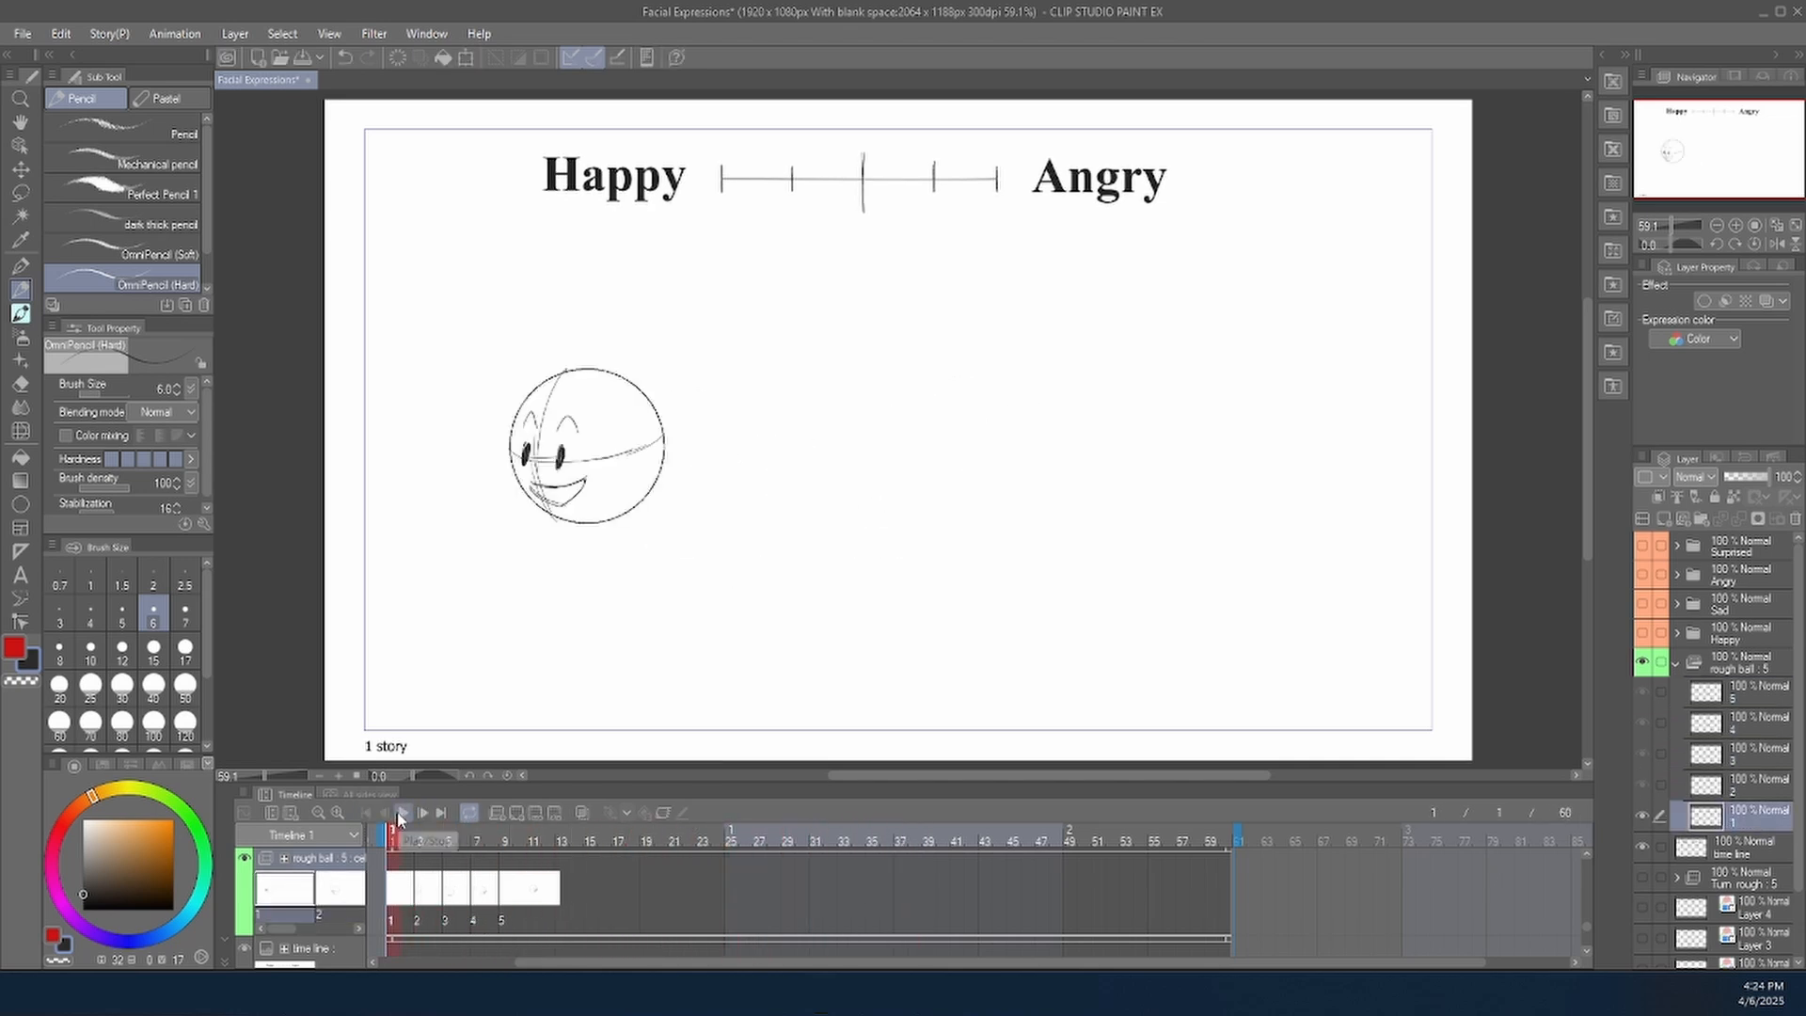
click(402, 811)
click(366, 814)
Collapse the rough ball folder and assign cels 4, 3, 2 and 1 to frames 25, 27, 29 and 31 for the return to happy.
click(1679, 662)
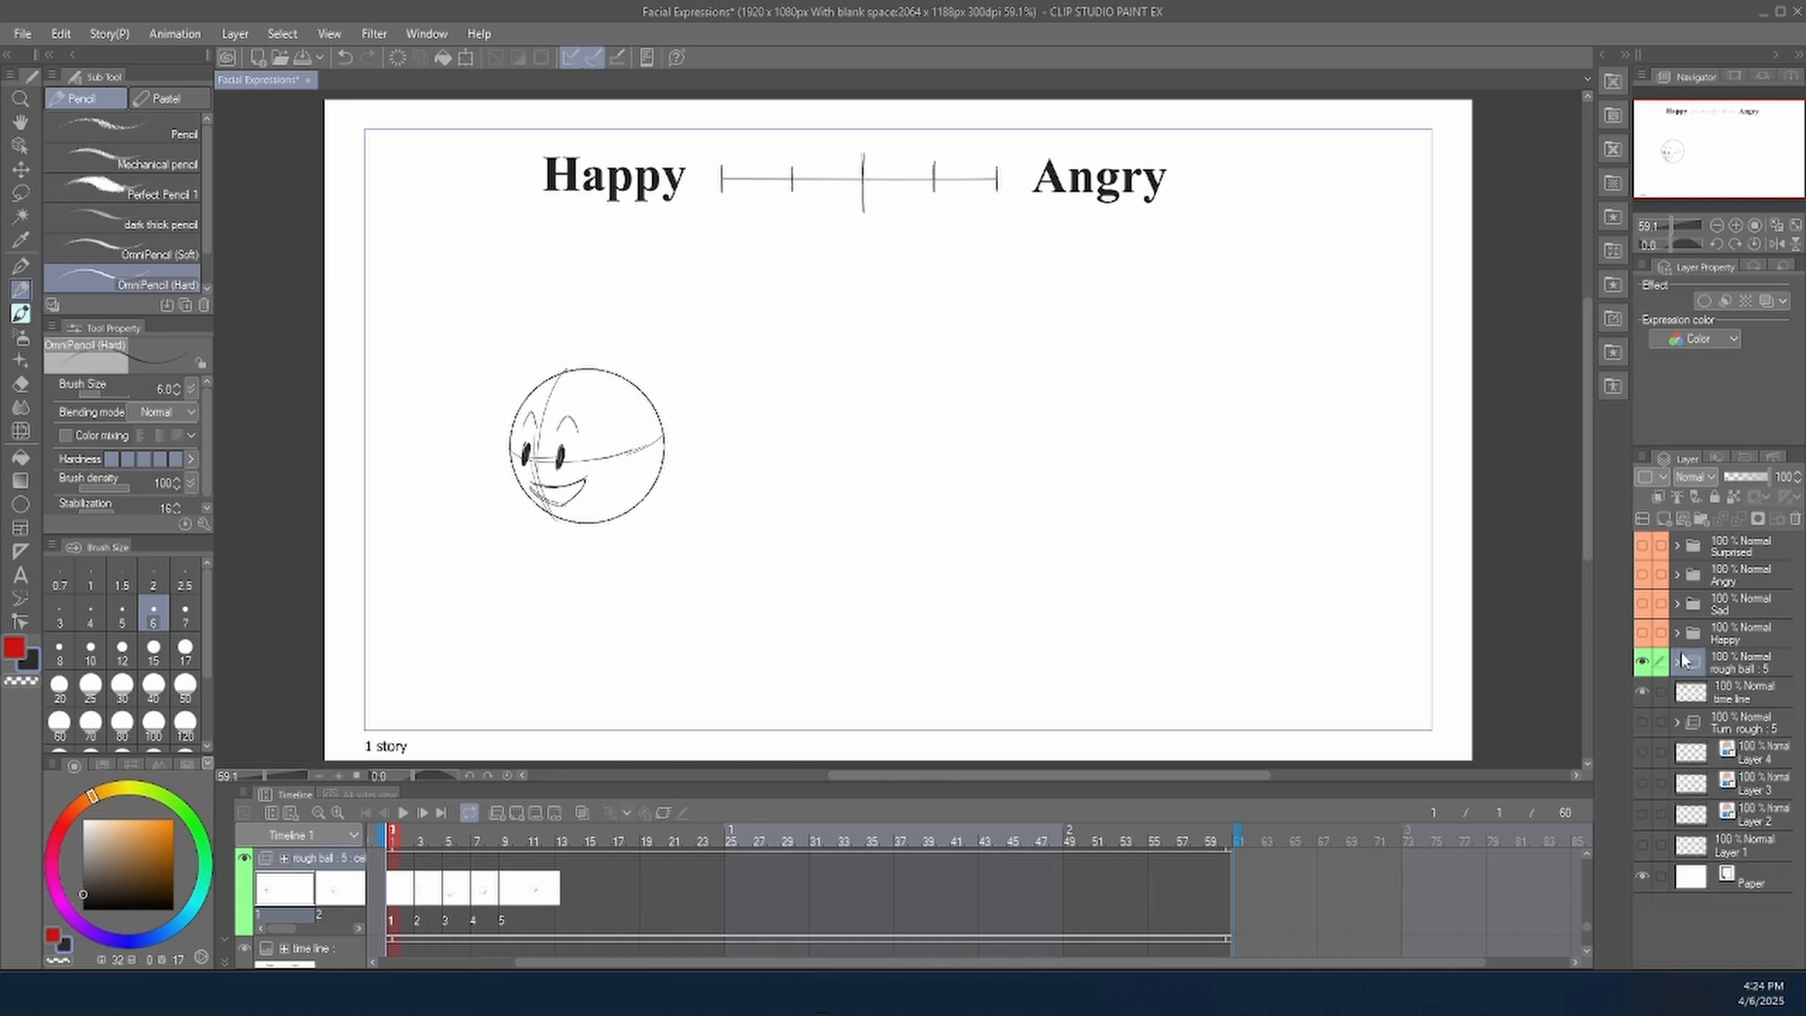
click(731, 893)
right_click(735, 858)
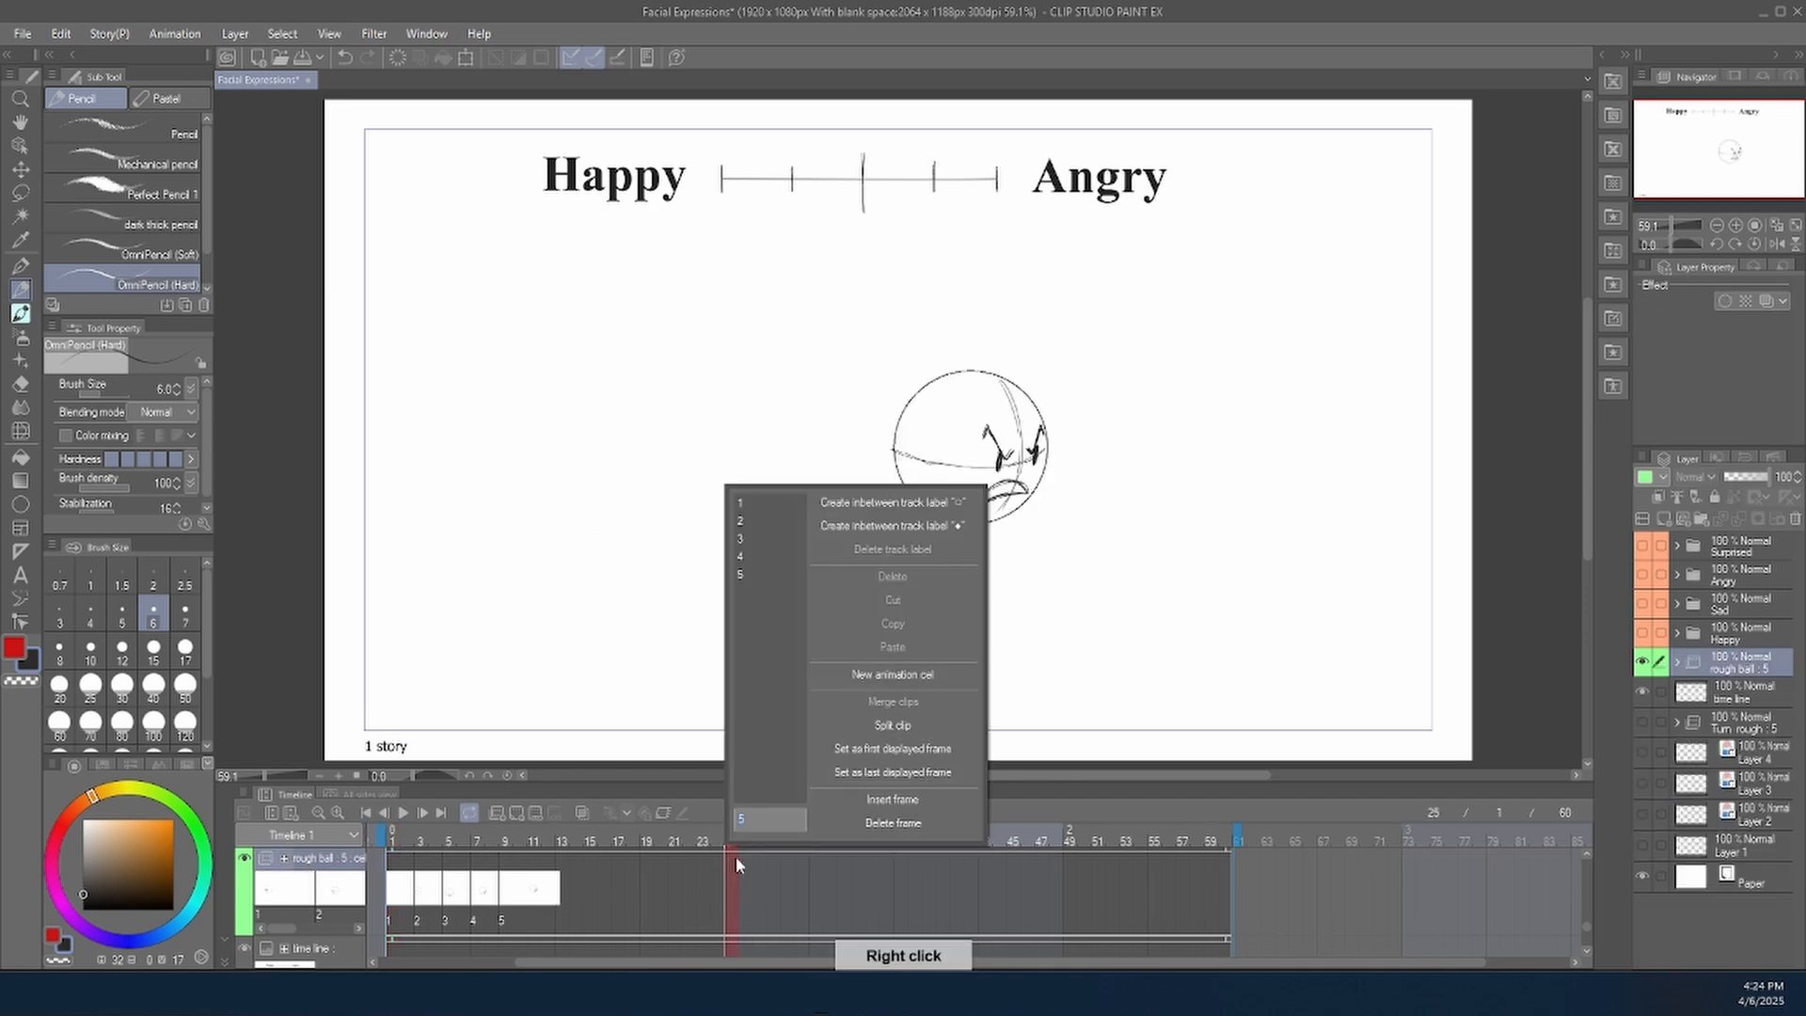
click(749, 555)
right_click(760, 884)
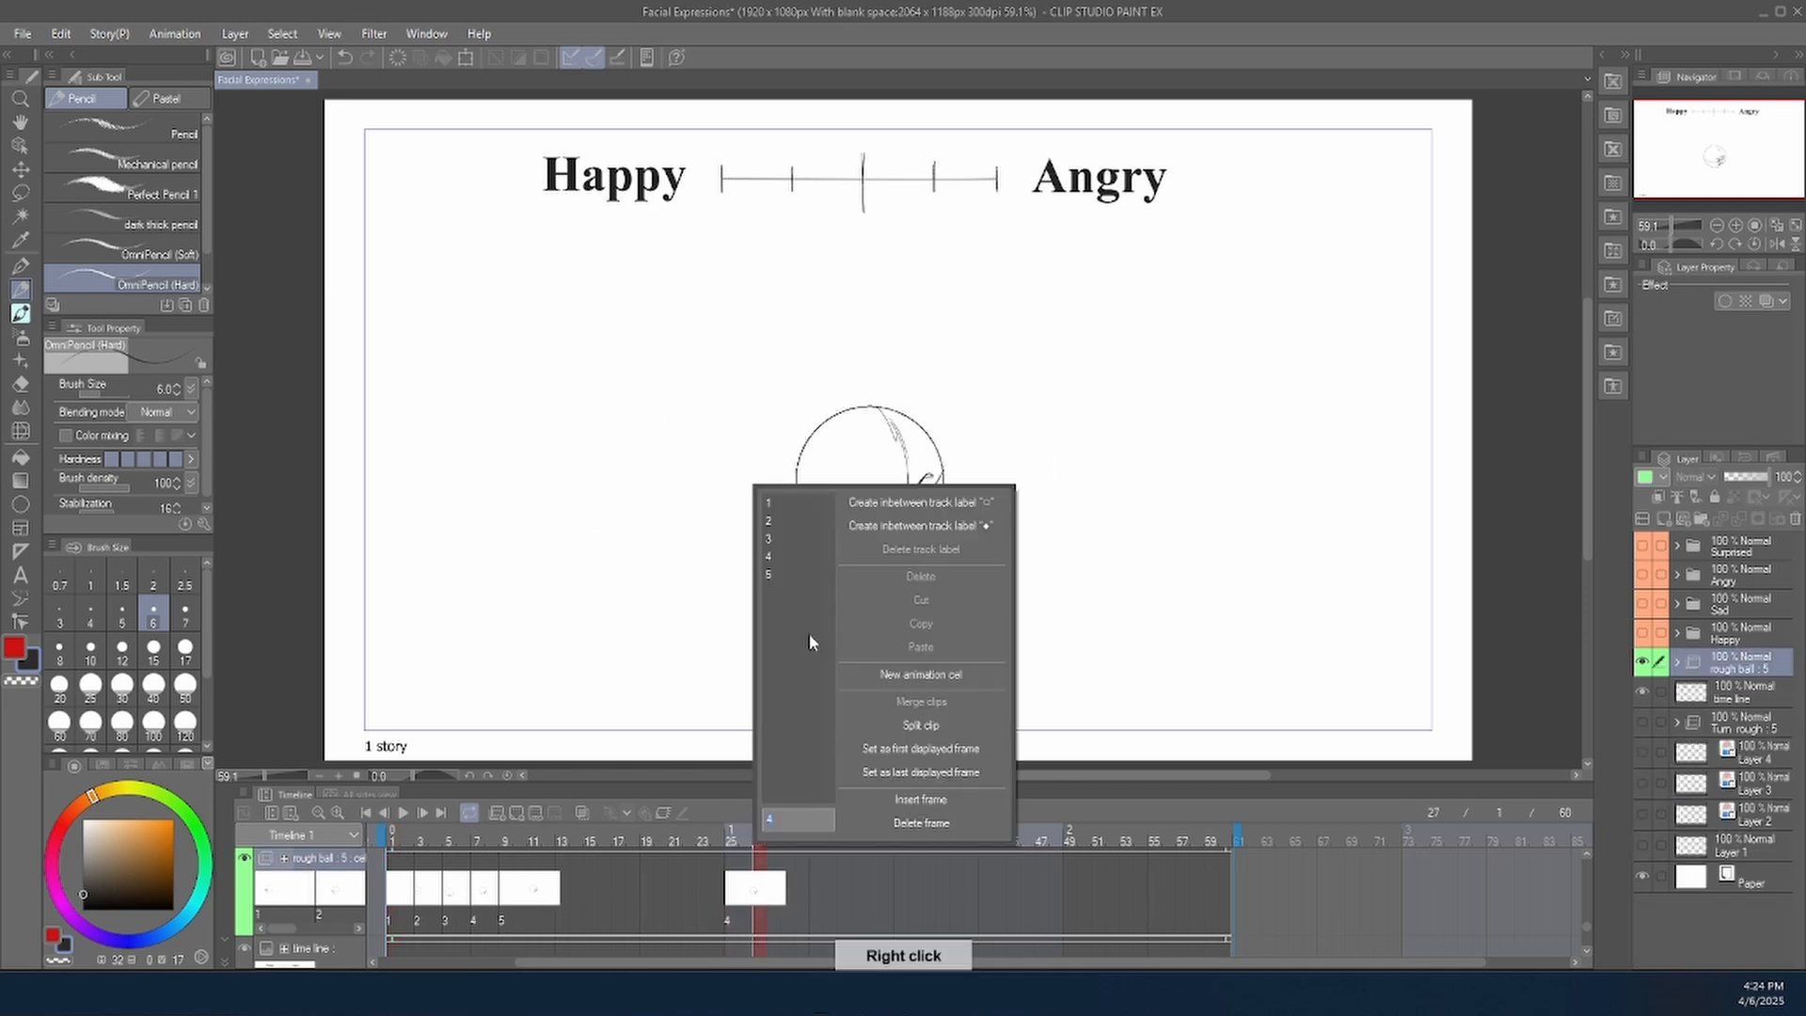
click(792, 540)
click(787, 888)
right_click(786, 889)
click(814, 522)
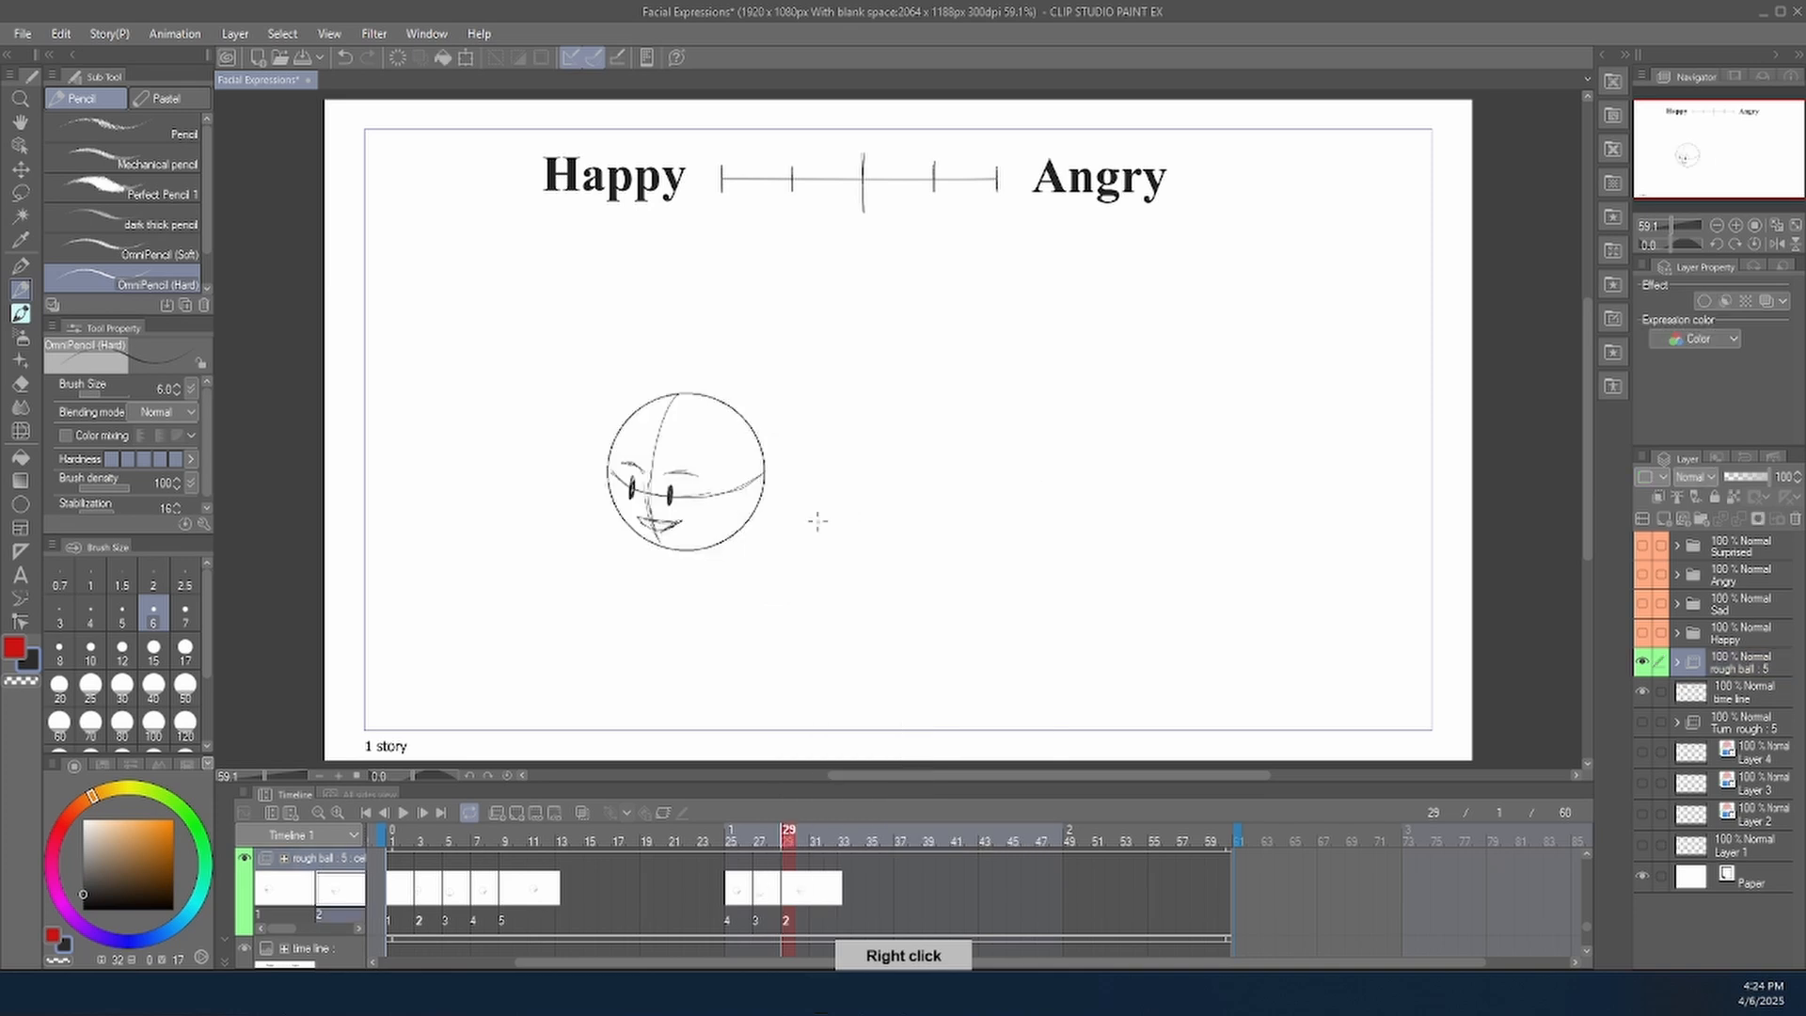
click(816, 888)
right_click(817, 889)
click(837, 505)
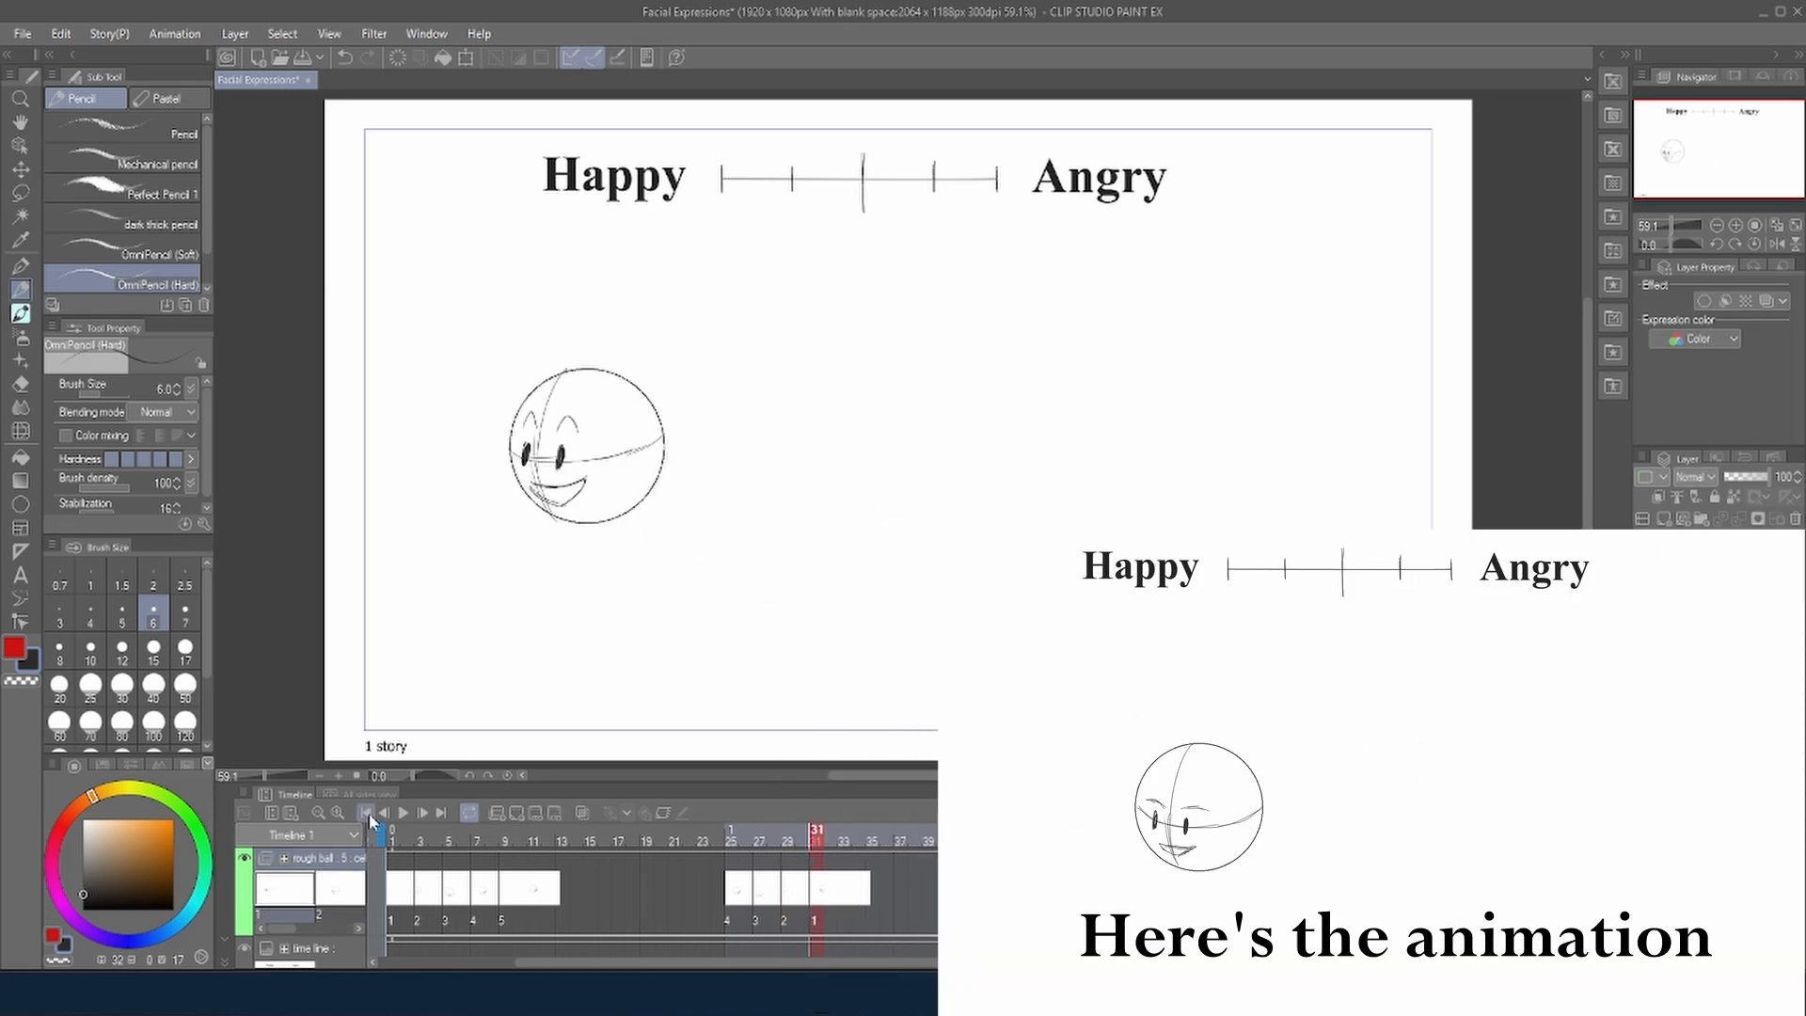
Save the file at the first frame and play back the full happy-to-angry-and-back animation.
click(368, 814)
key(ctrl+s)
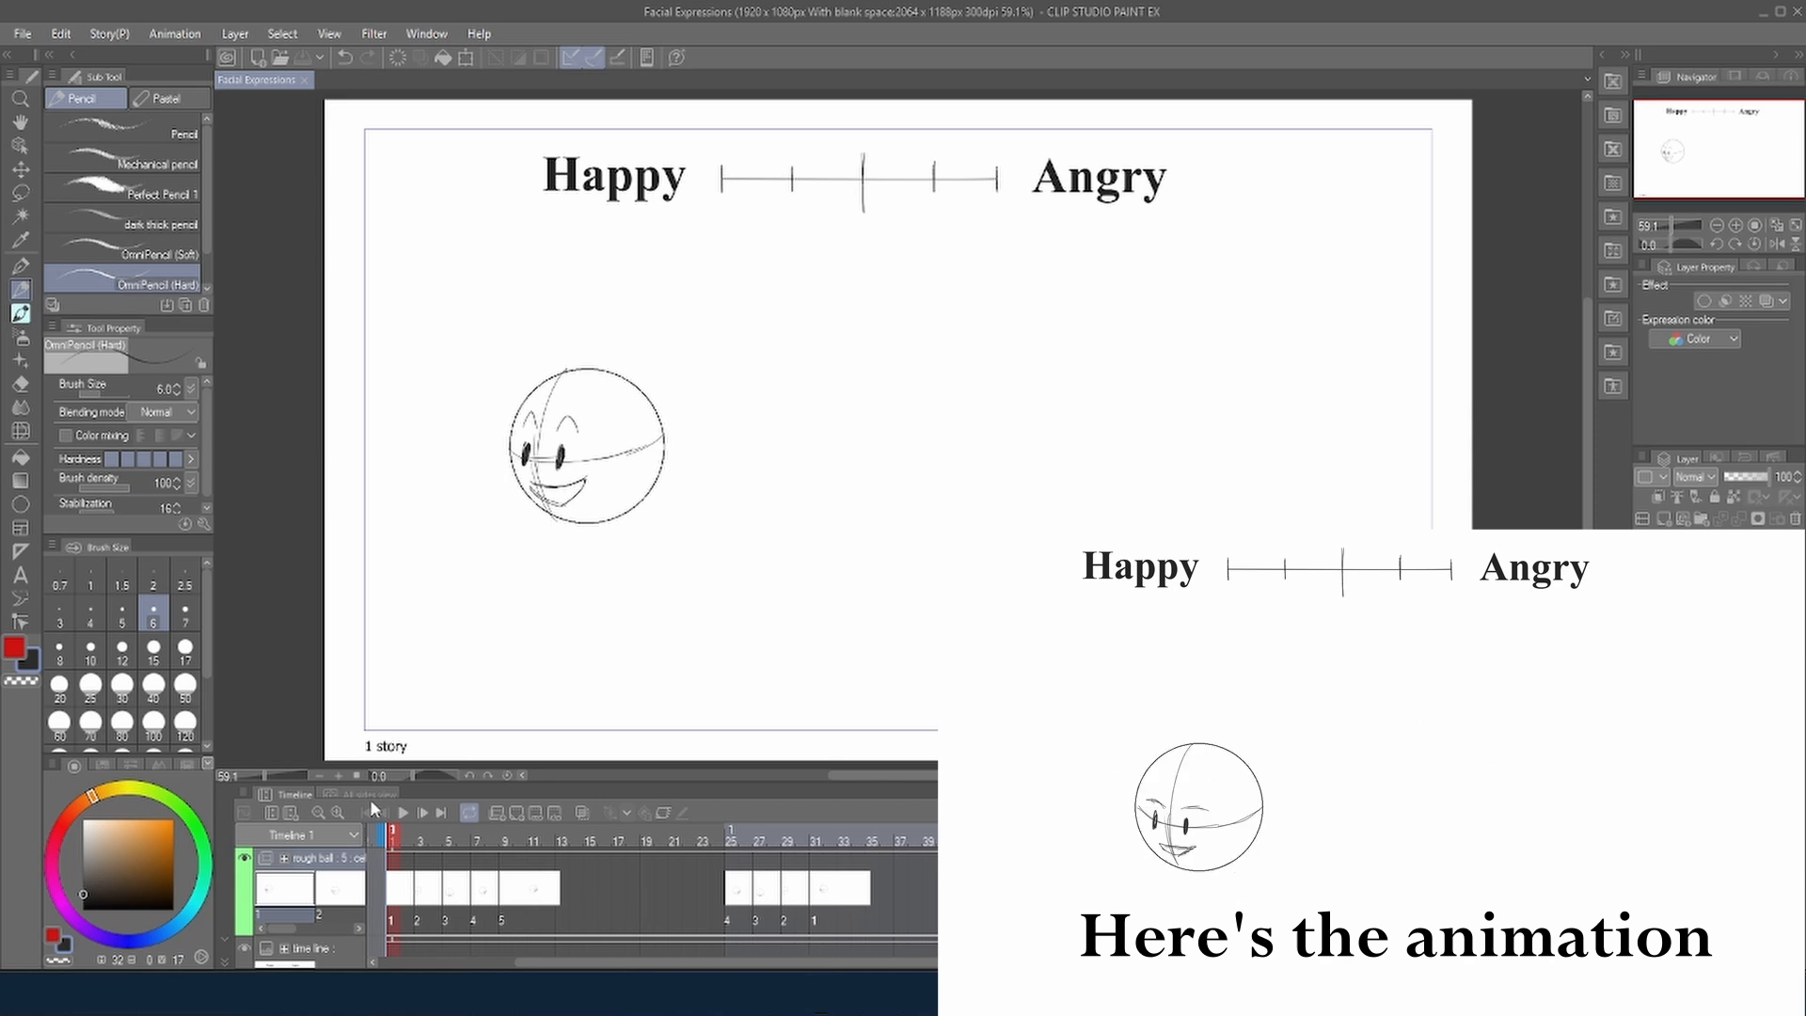
click(402, 812)
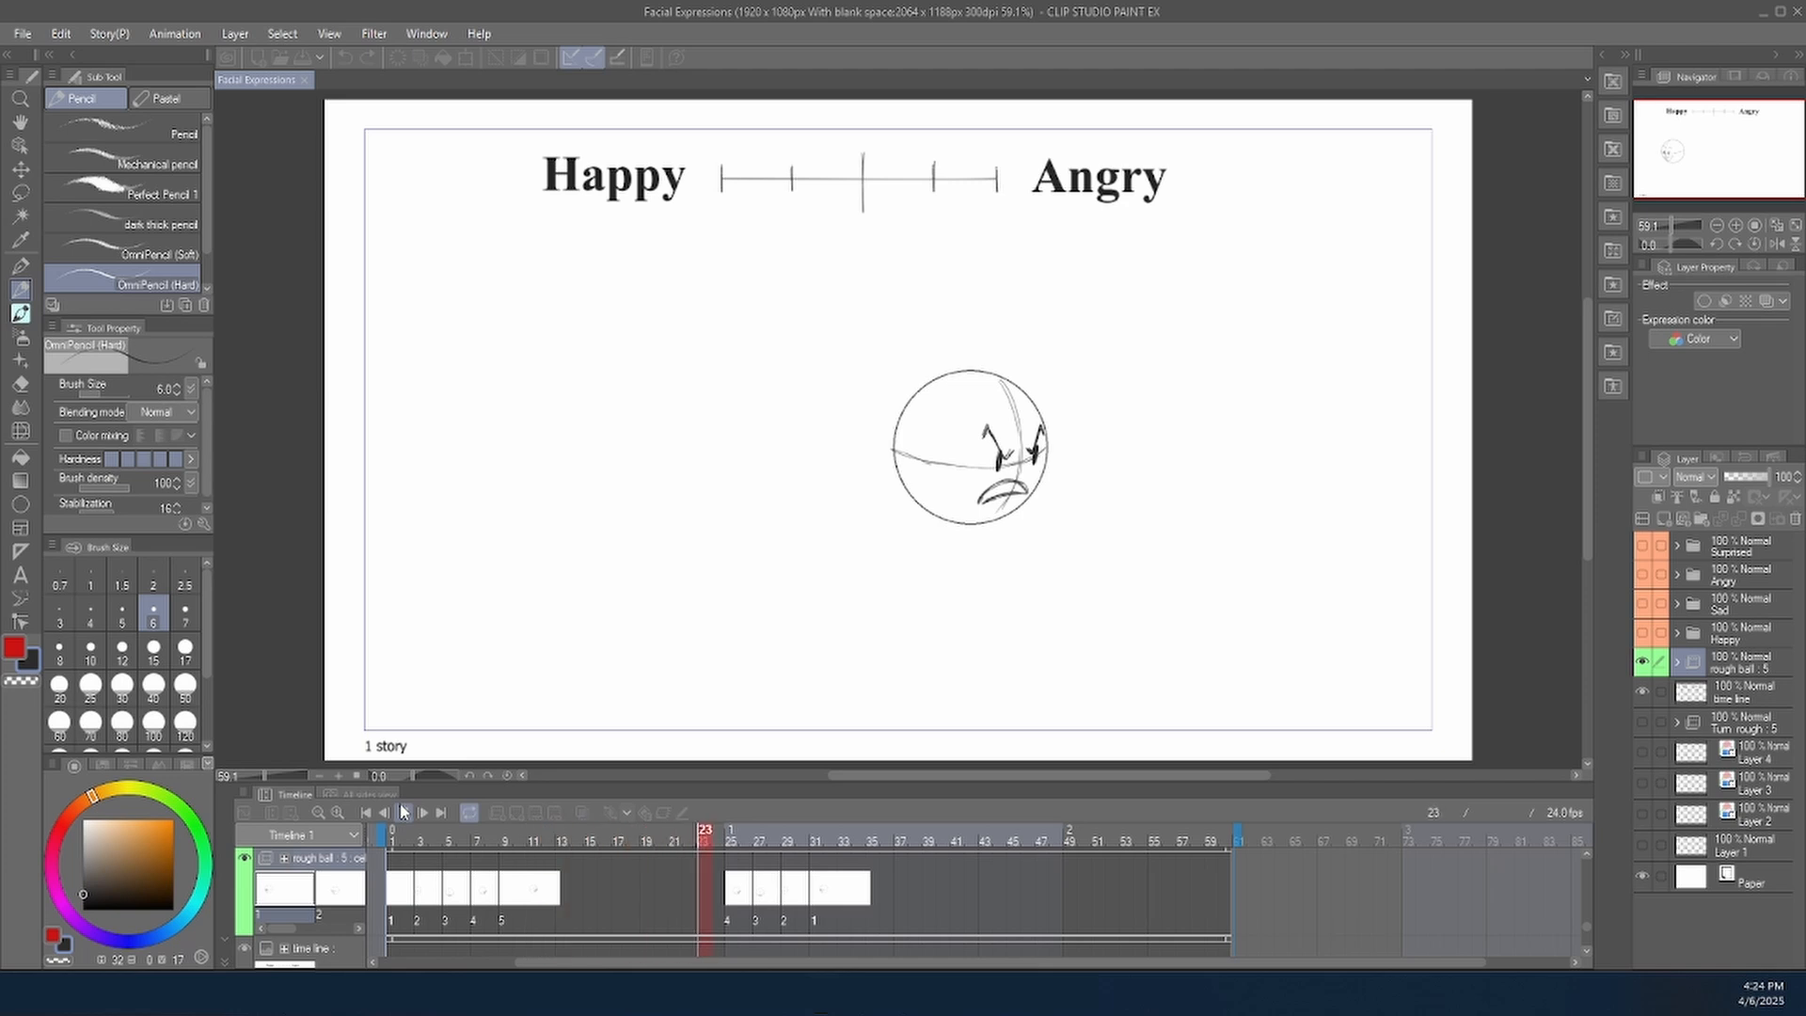
click(402, 812)
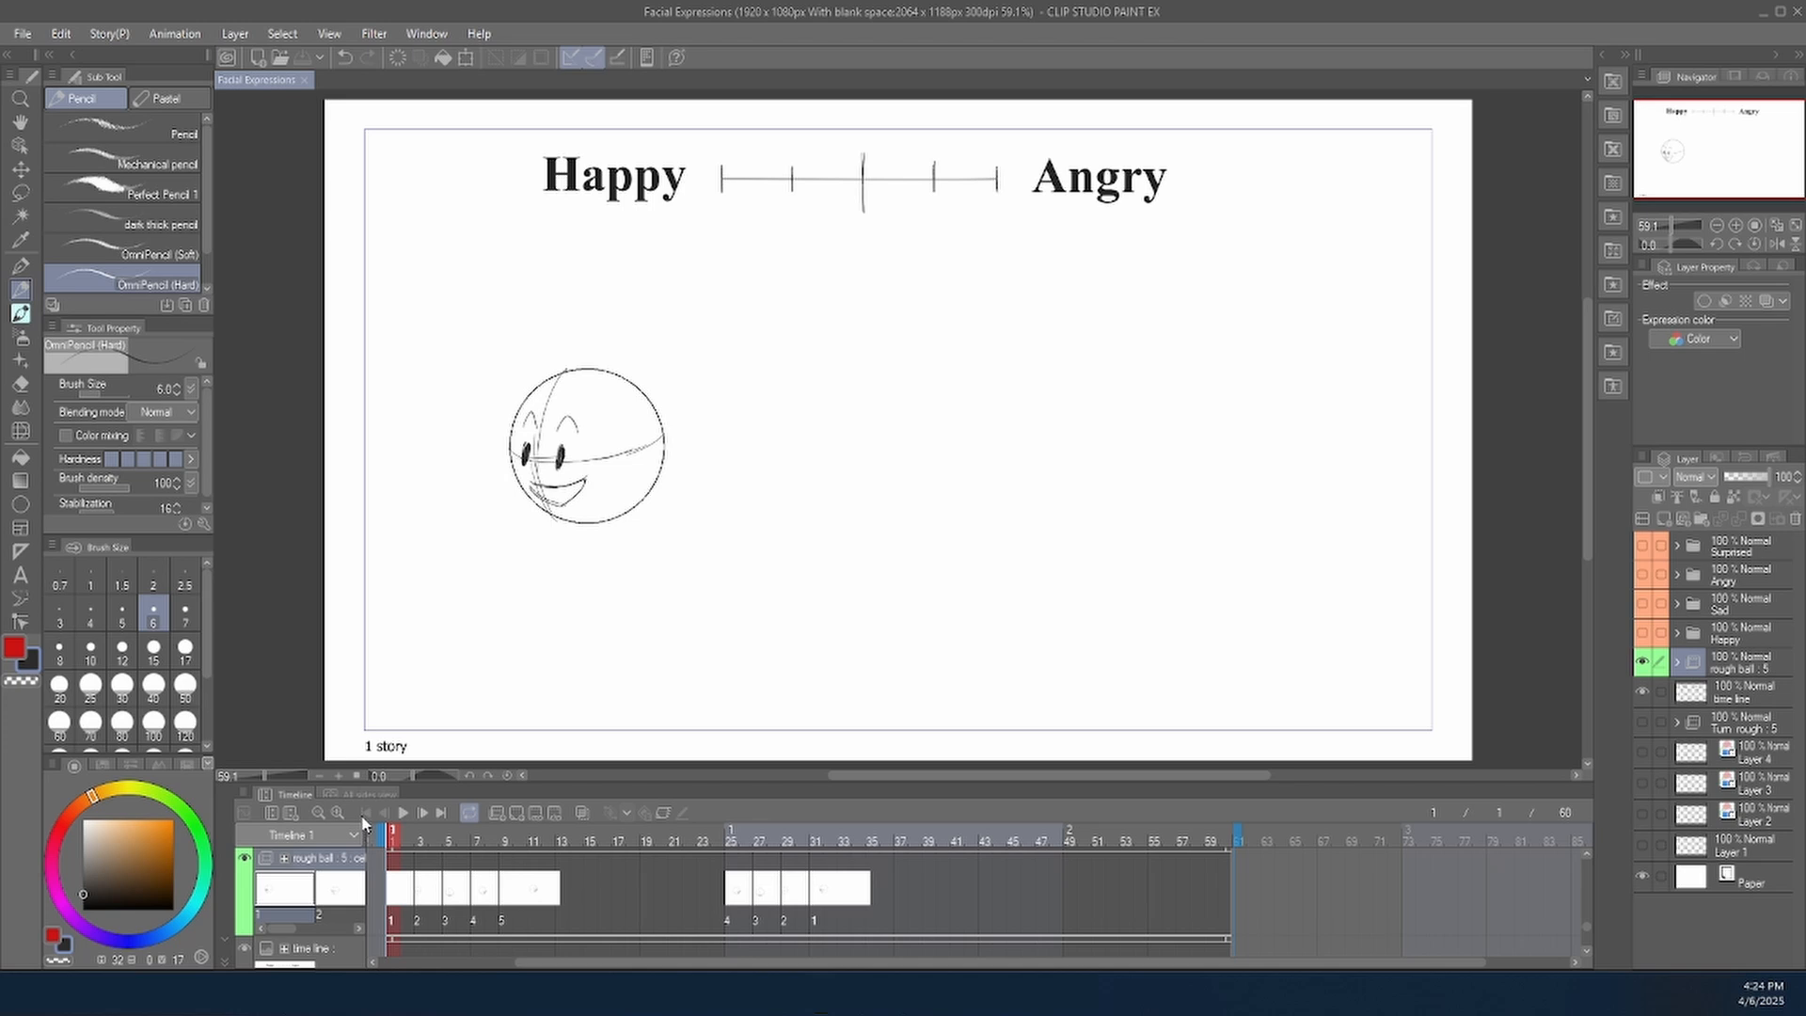
Toggle the rough ball folder's visibility and view the Happy, Sad, Angry and Surprised face folders one at a time.
click(1644, 662)
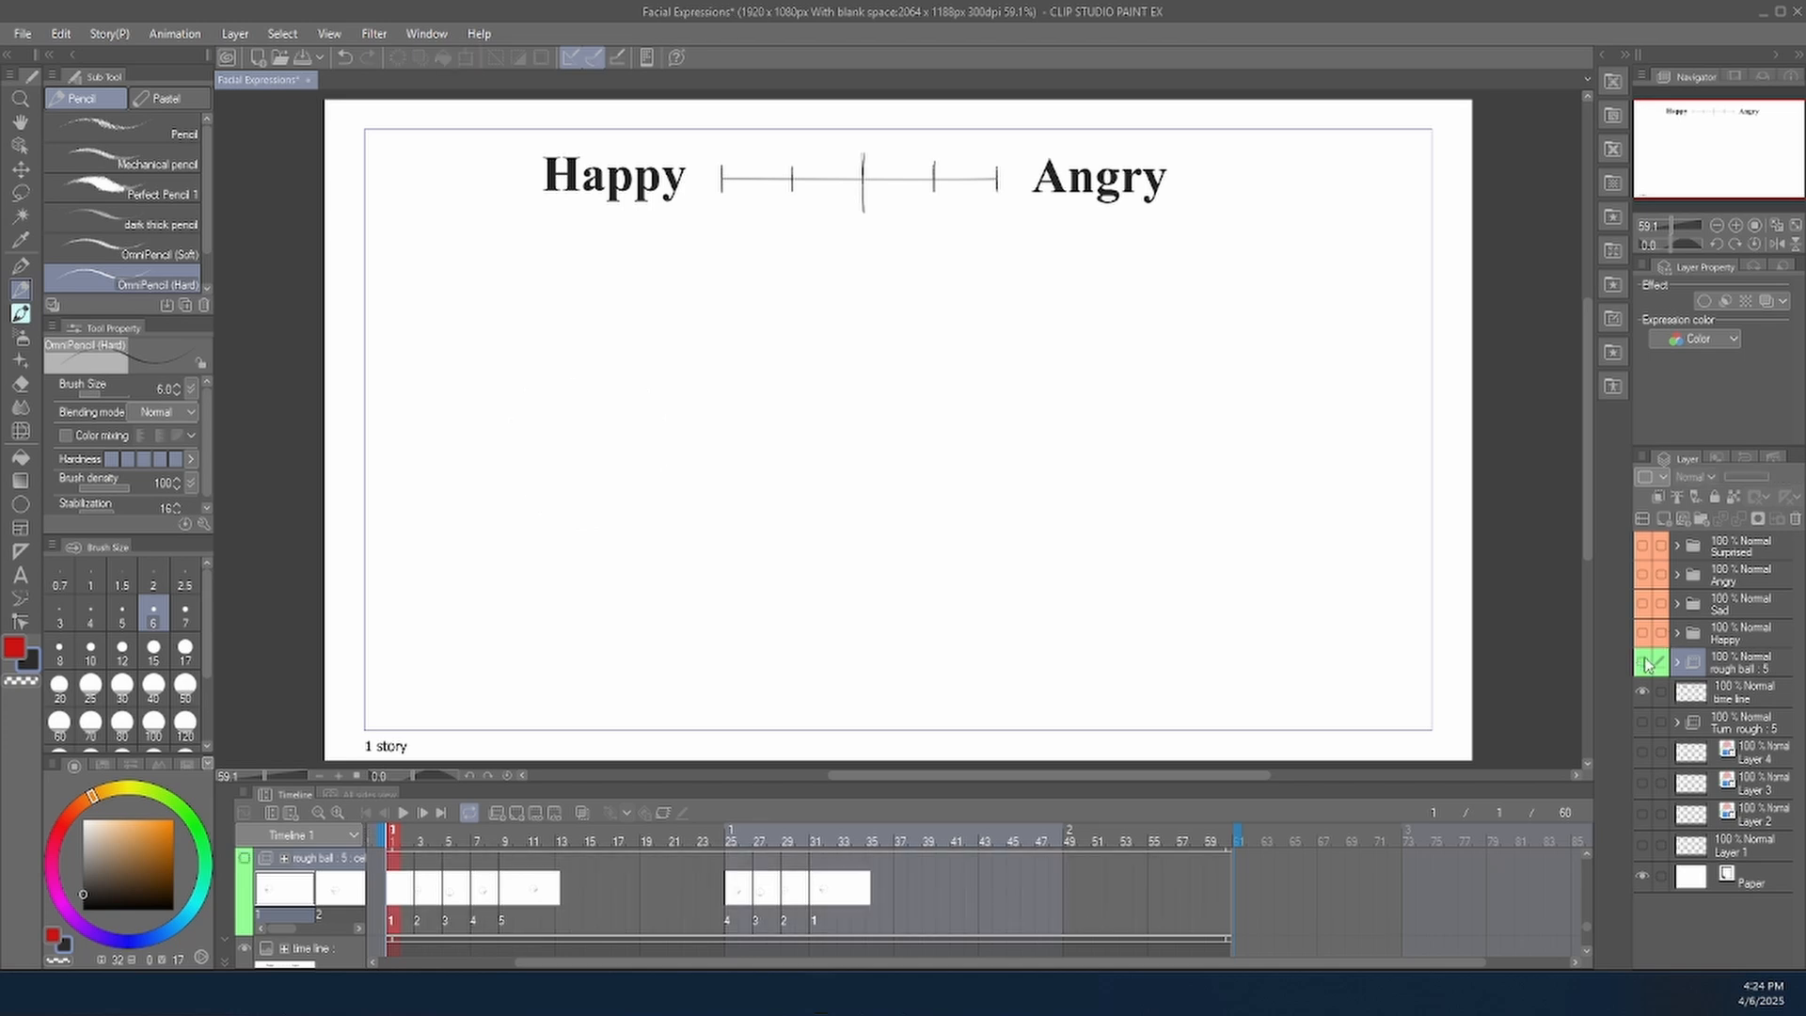
drag(1643, 662, 1642, 633)
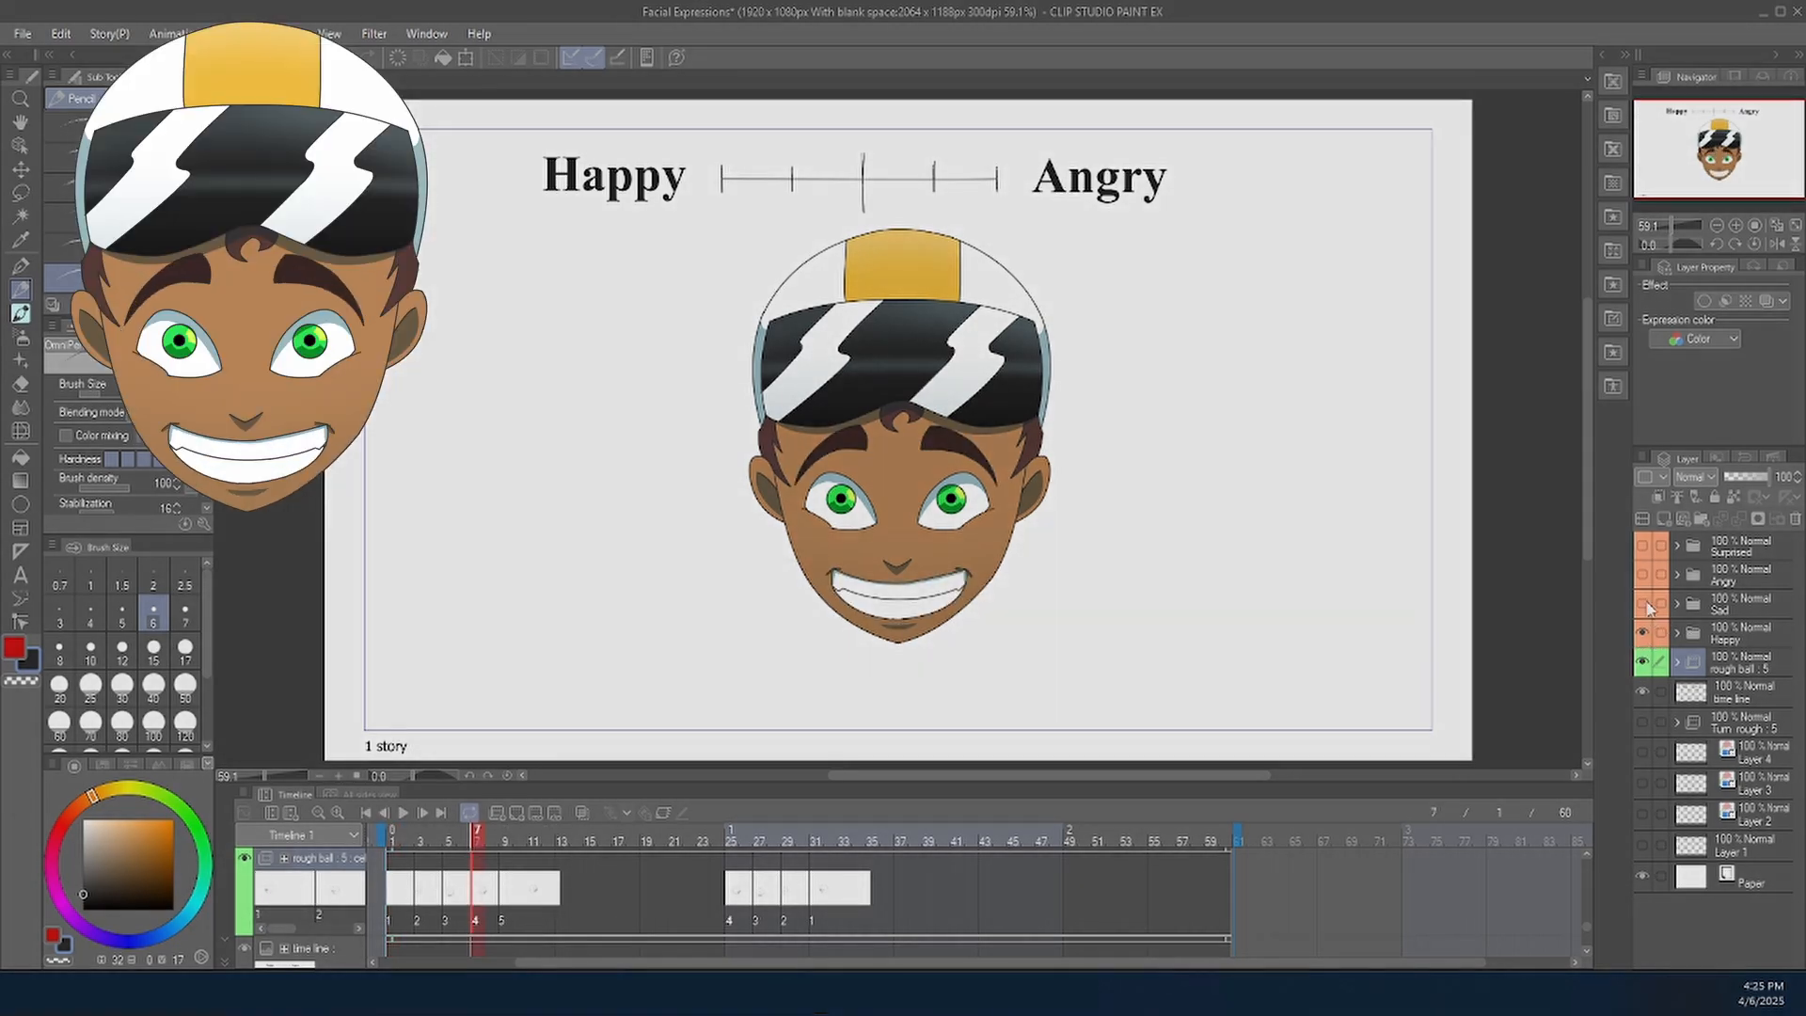
click(1643, 604)
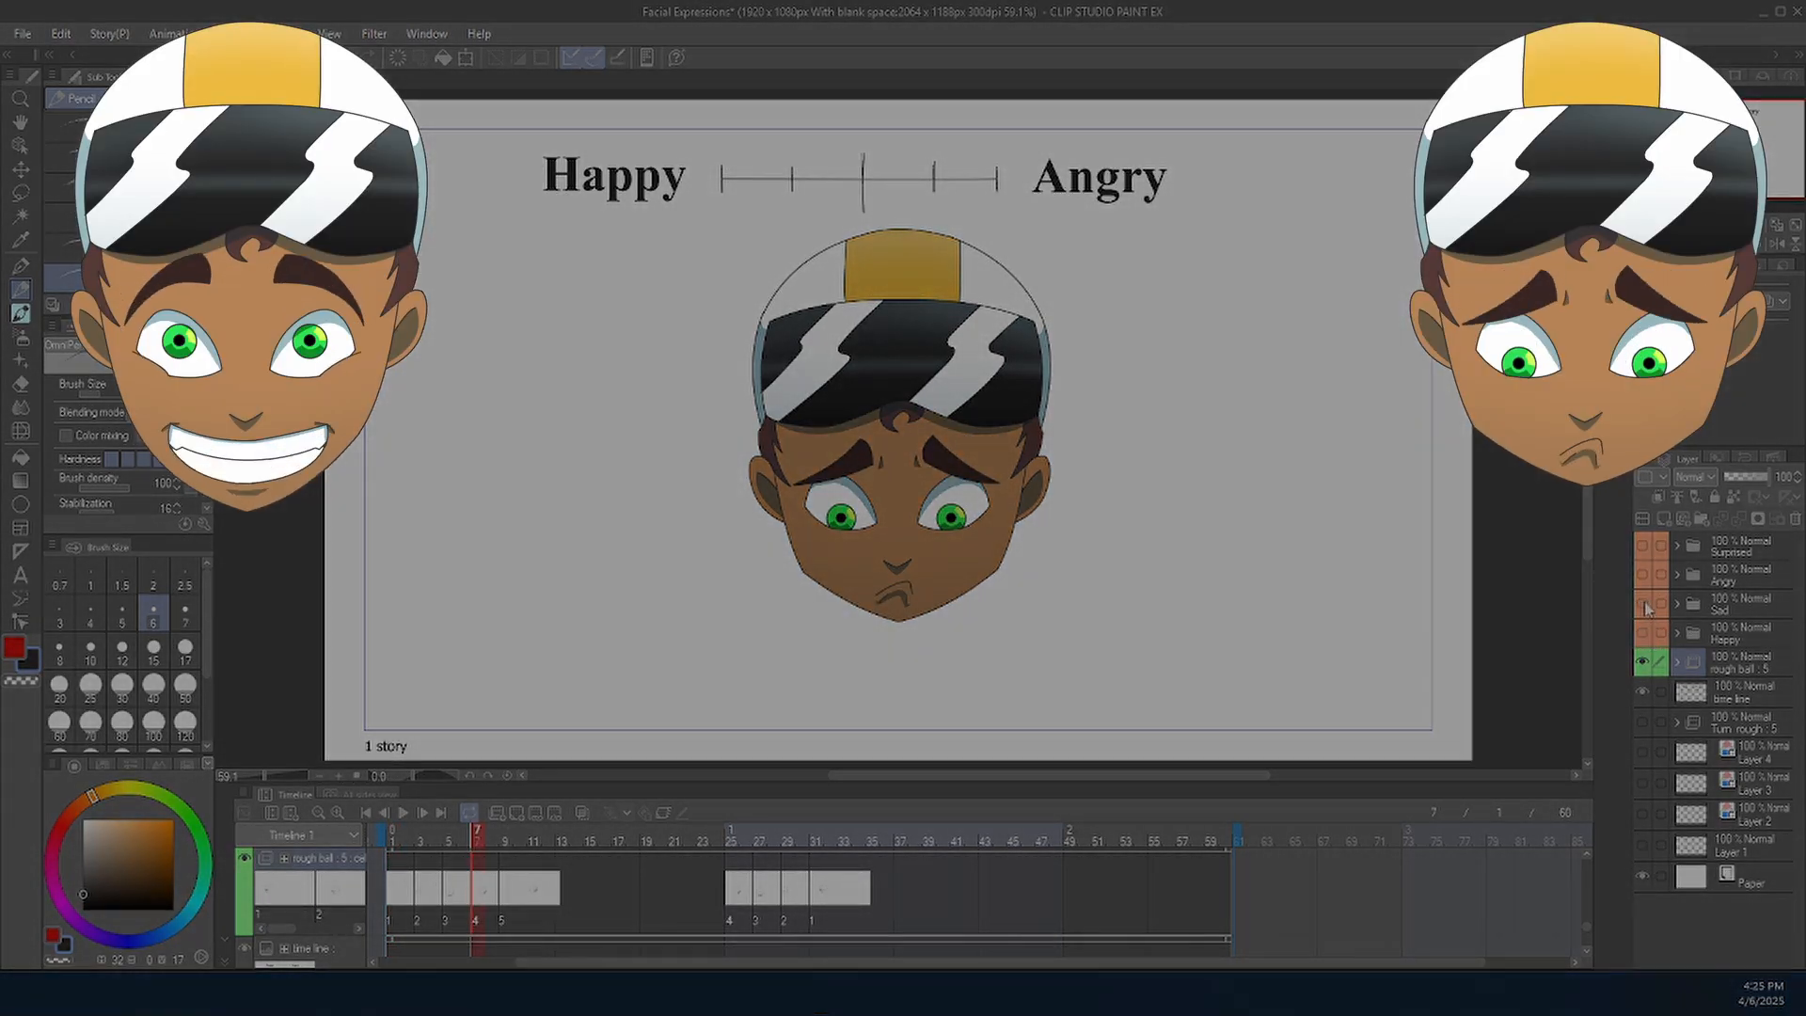
click(1642, 604)
click(1643, 572)
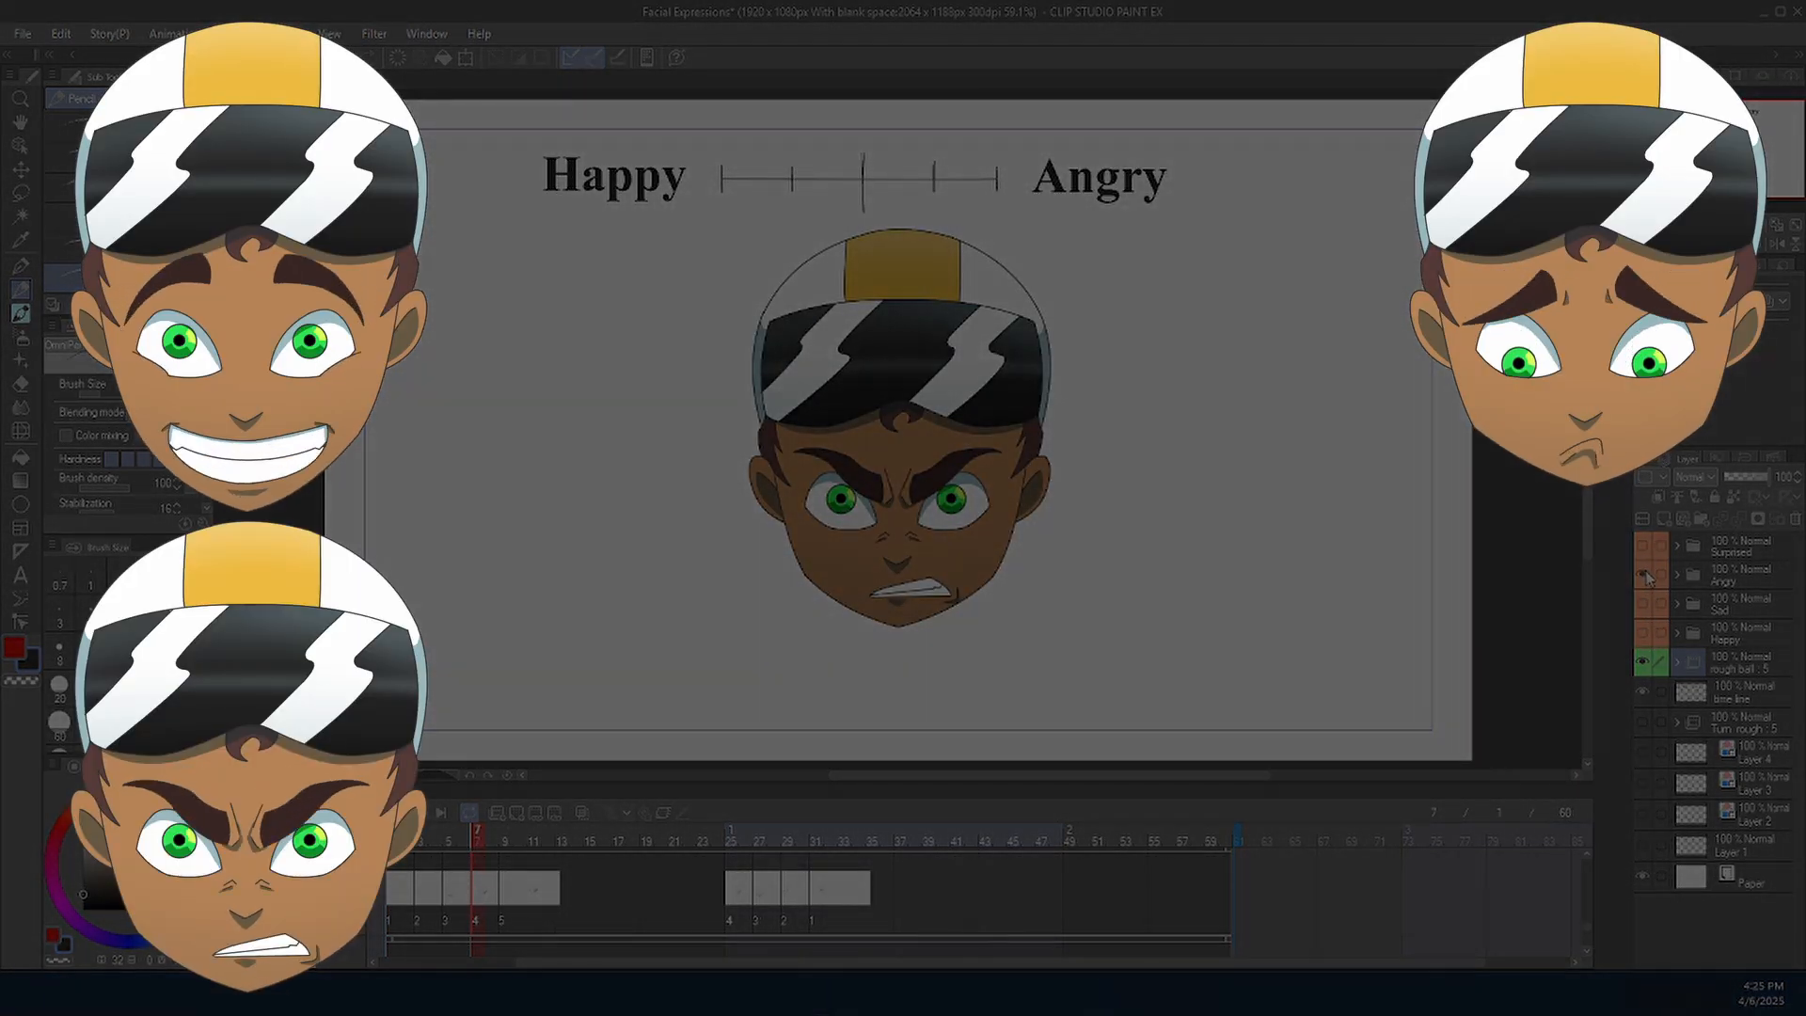
click(1643, 572)
click(1642, 546)
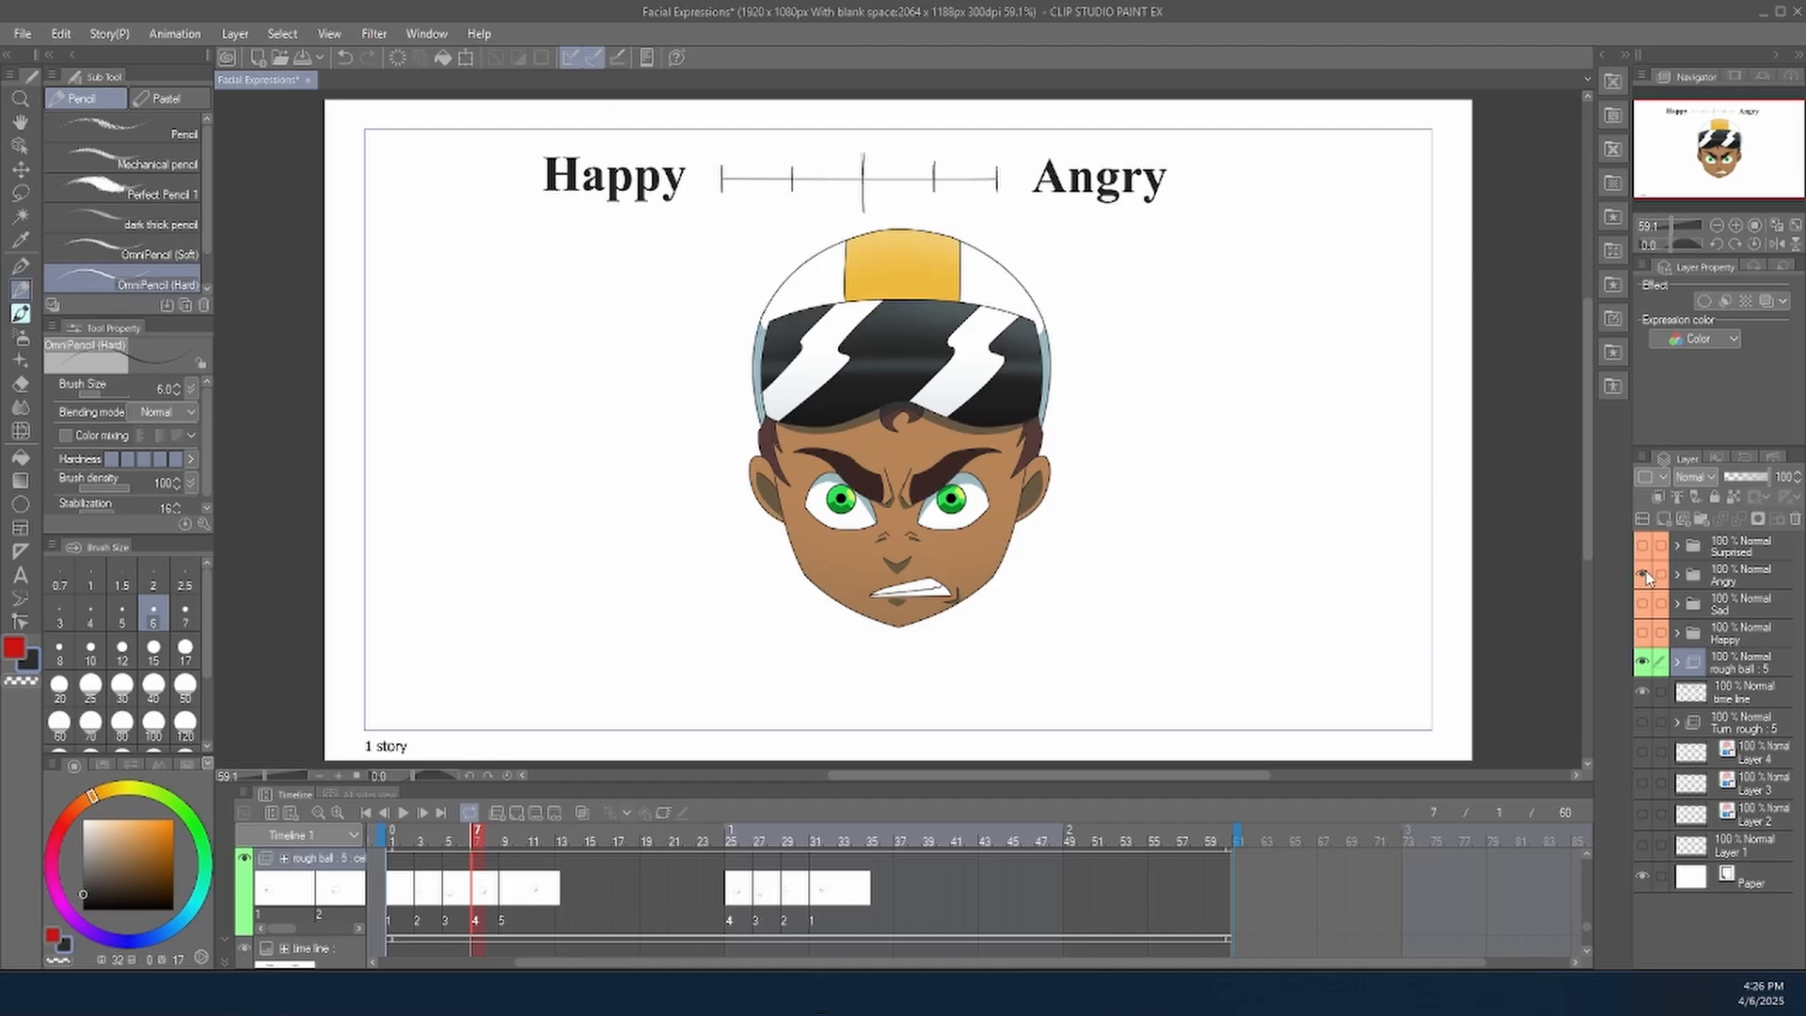
Hide the Angry face and briefly show the Sad and Happy faces again, leaving only the rough ball visible.
click(1643, 575)
click(1644, 603)
click(1644, 603)
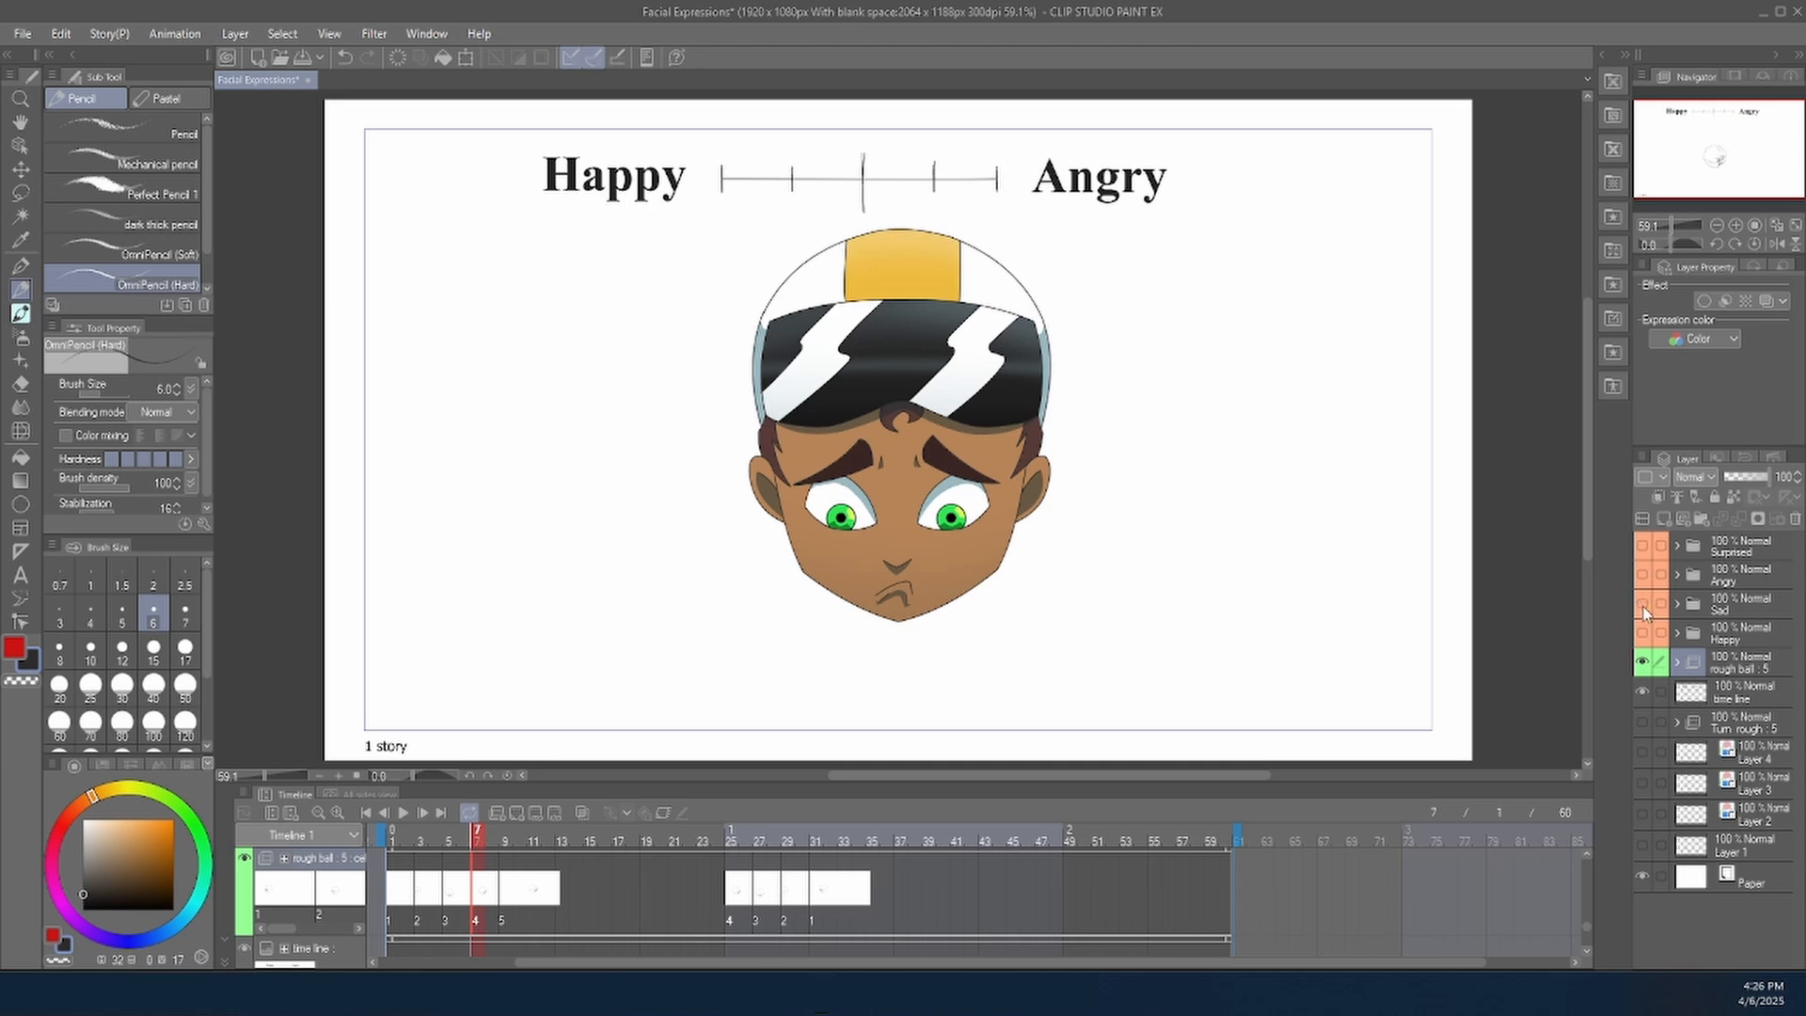
click(1643, 630)
click(1643, 629)
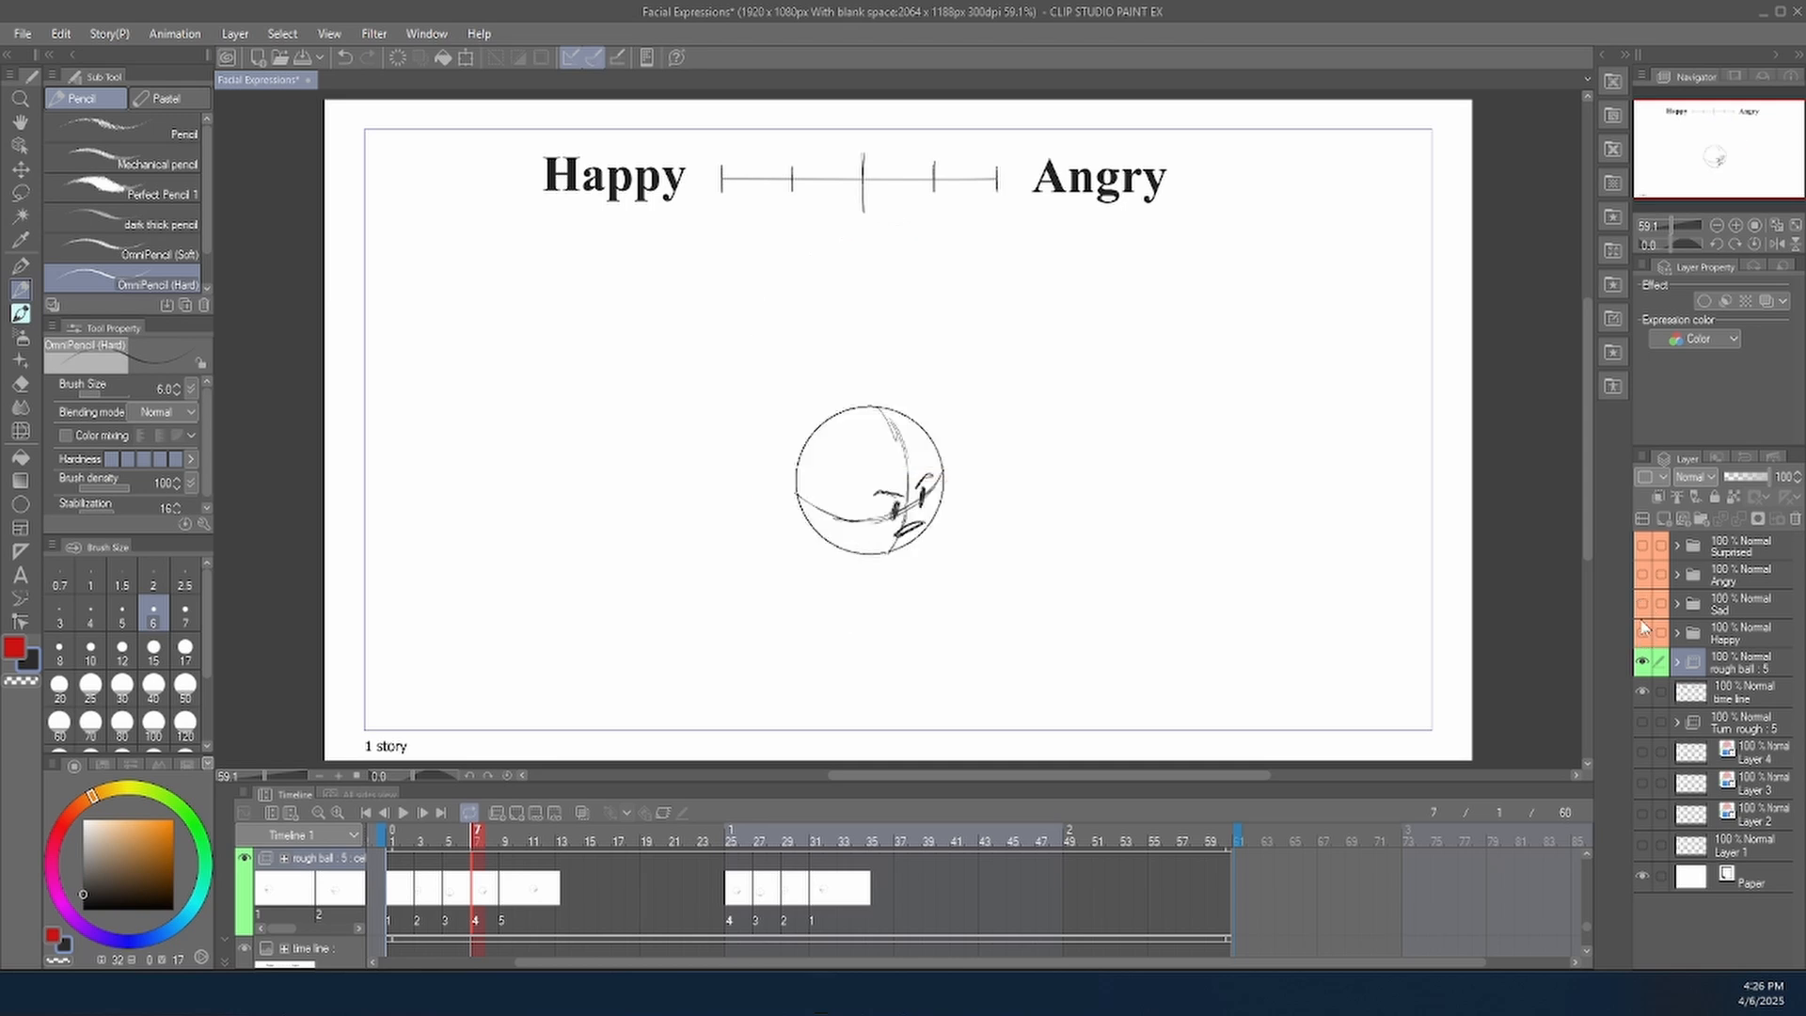